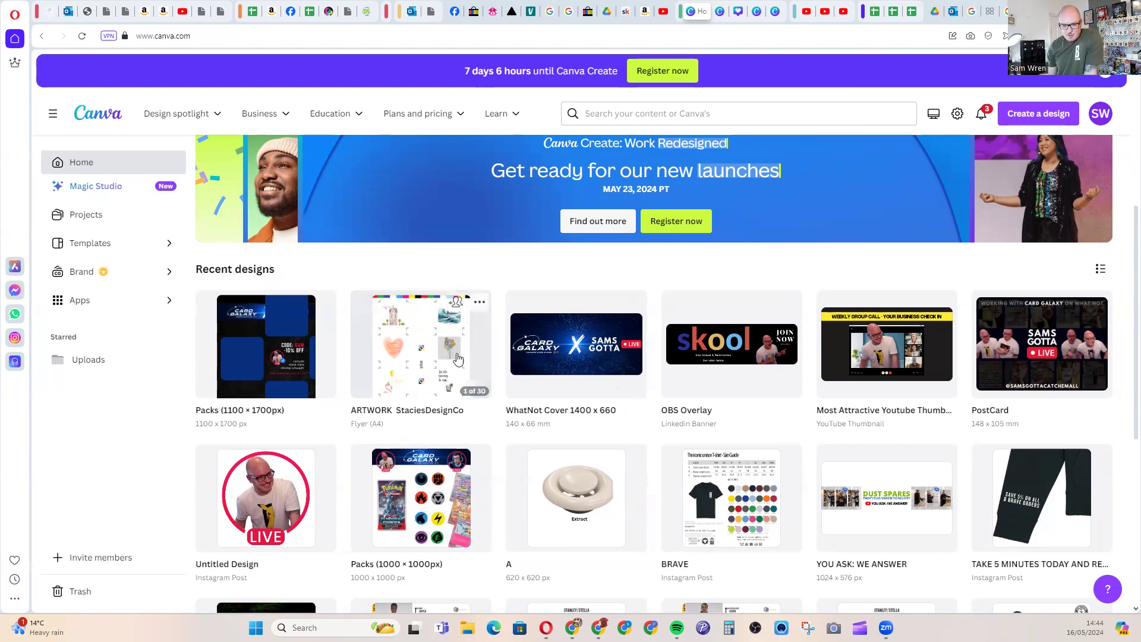
# Look through the thumbnails of the recent designs on the home page.
pyautogui.scroll(-10, 665, 322)
pyautogui.scroll(-3, 700, 427)
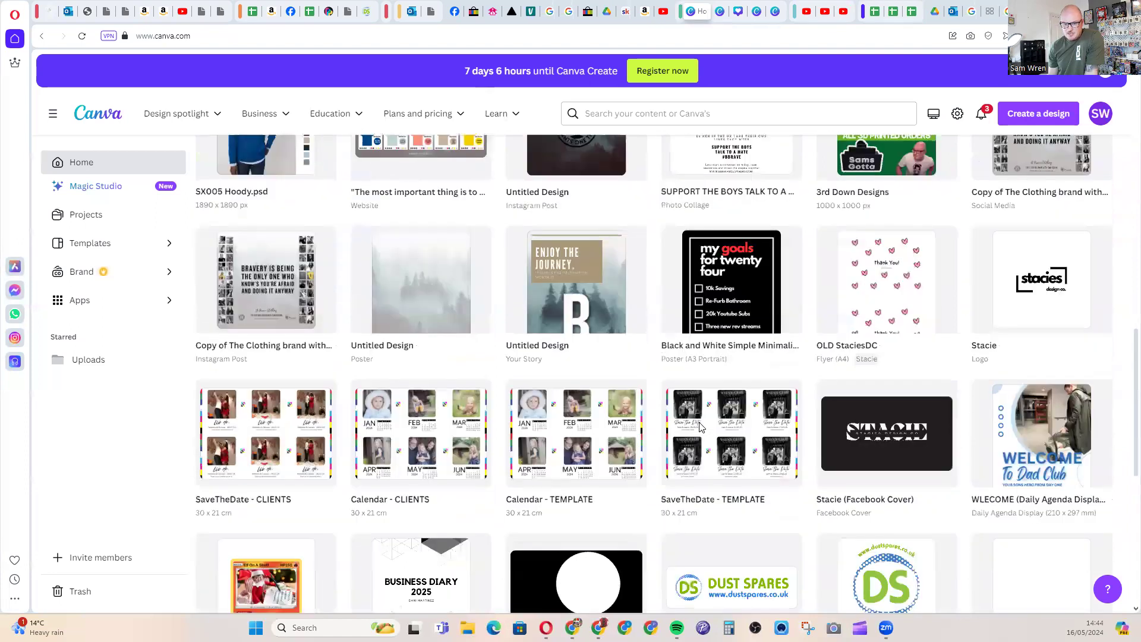
pyautogui.scroll(-9, 700, 427)
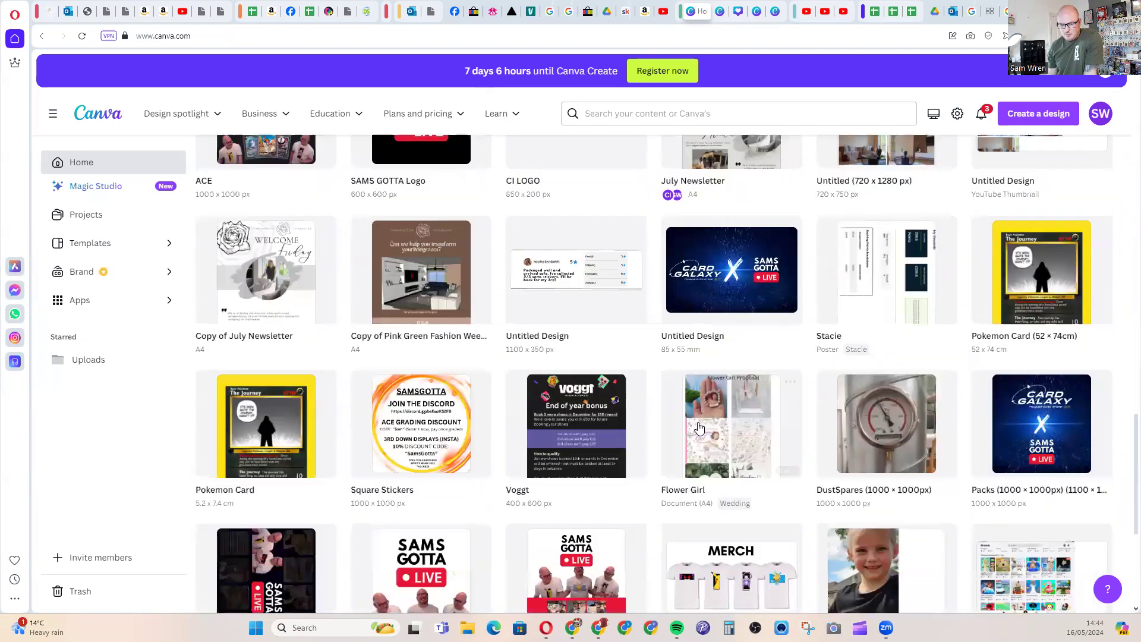
pyautogui.scroll(-7, 699, 428)
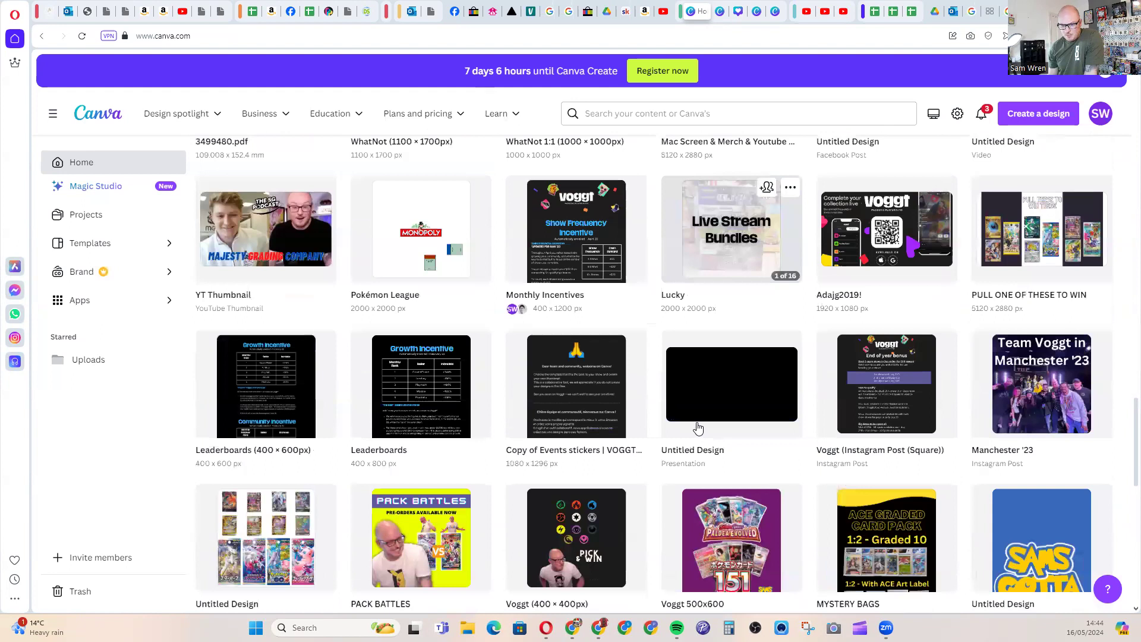
pyautogui.scroll(-4, 699, 428)
pyautogui.scroll(5, 697, 428)
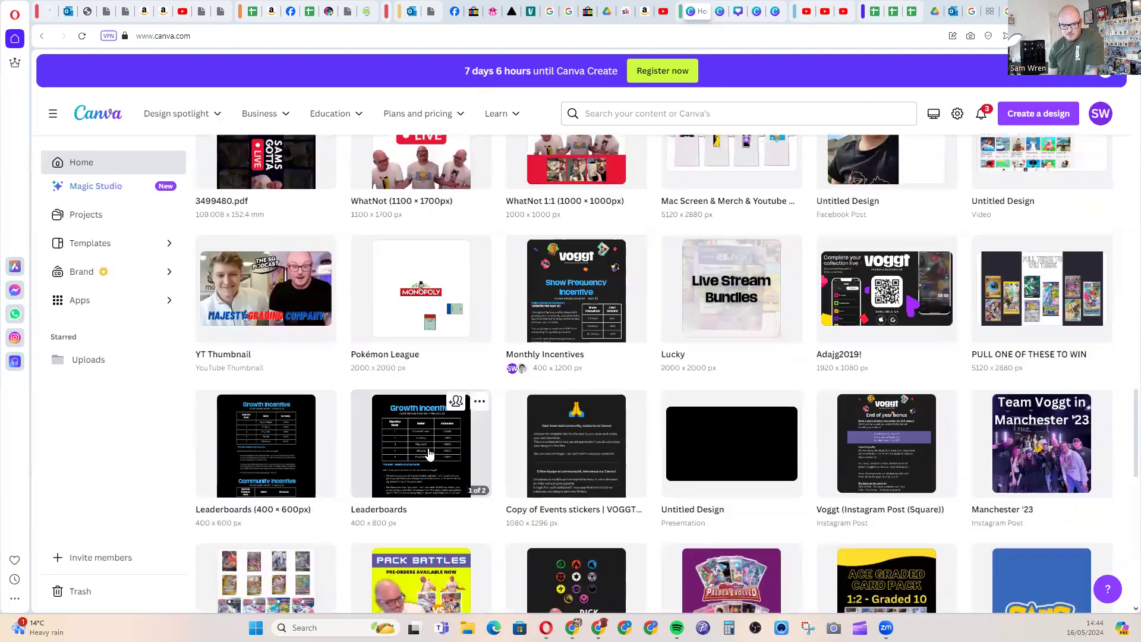
pyautogui.scroll(-4, 447, 447)
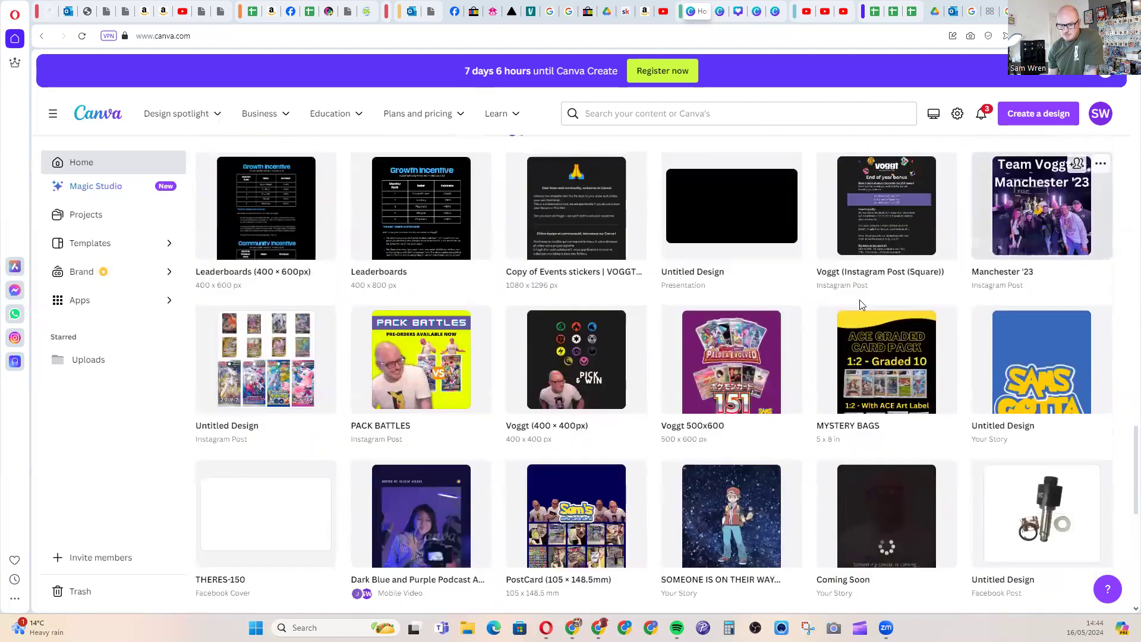
pyautogui.scroll(-5, 860, 304)
pyautogui.scroll(6, 861, 302)
pyautogui.scroll(10, 860, 300)
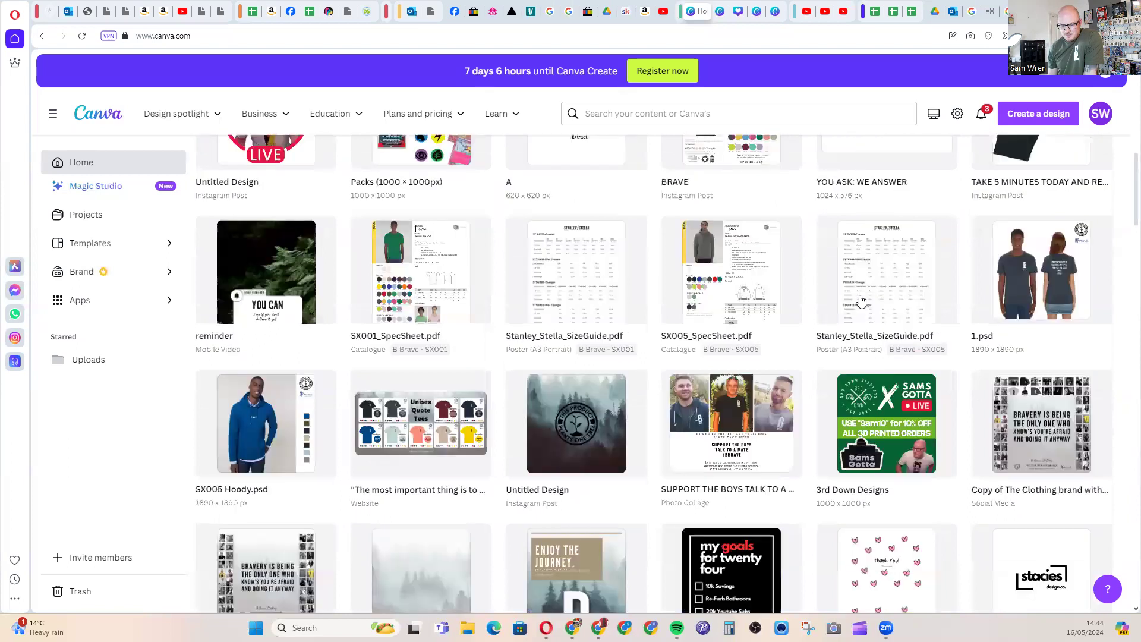
pyautogui.scroll(10, 861, 300)
pyautogui.scroll(-3, 850, 297)
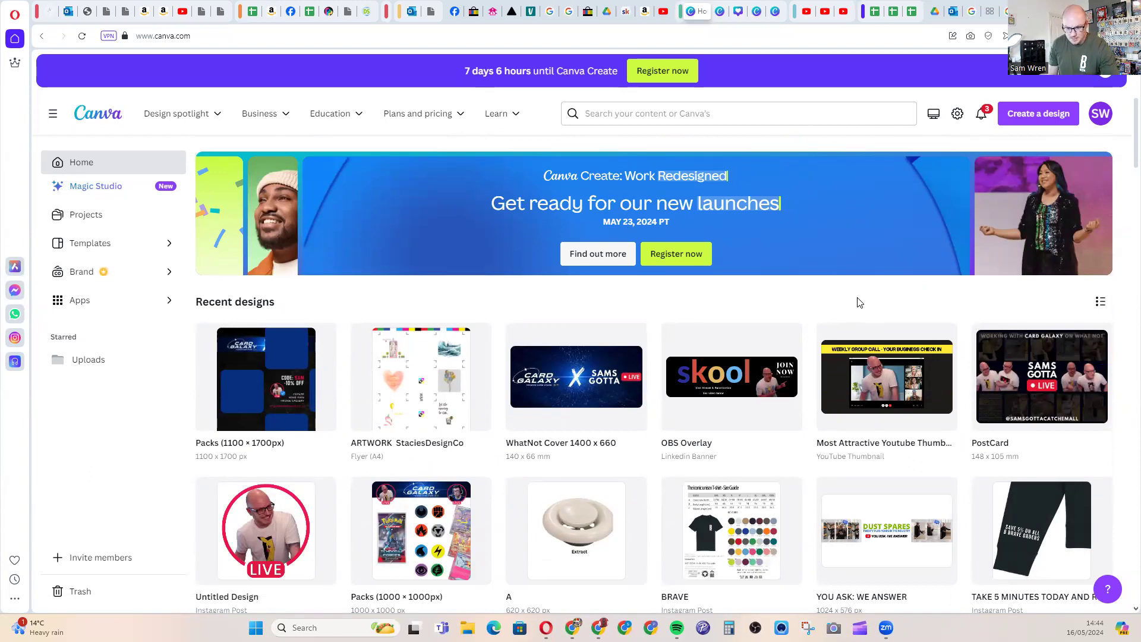
# Open the Most Attractive Youtube Thumbnail design and duplicate its first page.
pyautogui.click(899, 381)
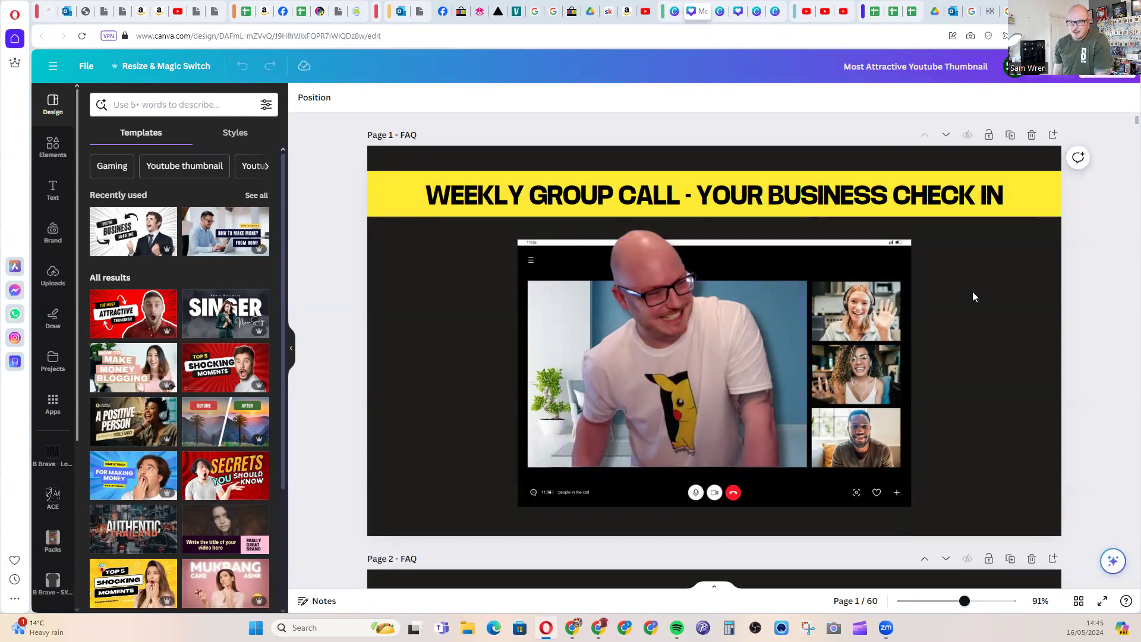
pyautogui.click(1010, 135)
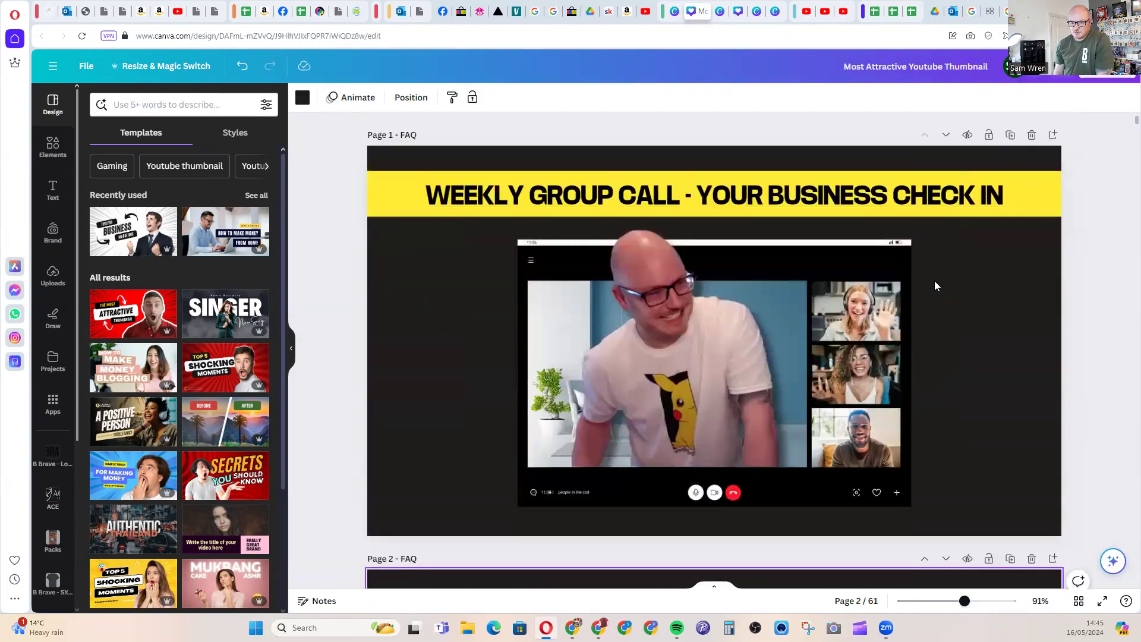
# Delete all elements and the dark background from page 1, leaving a blank canvas.
pyautogui.moveTo(1080, 525); pyautogui.dragTo(389, 154)
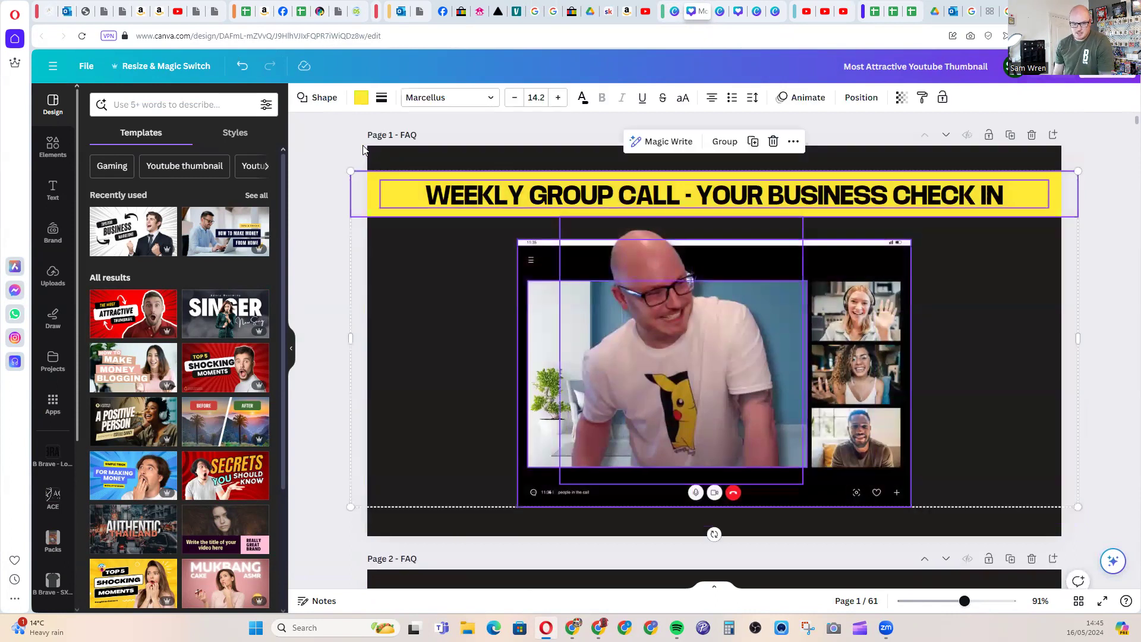
pyautogui.press('Delete')
pyautogui.click(460, 207)
pyautogui.press('Delete')
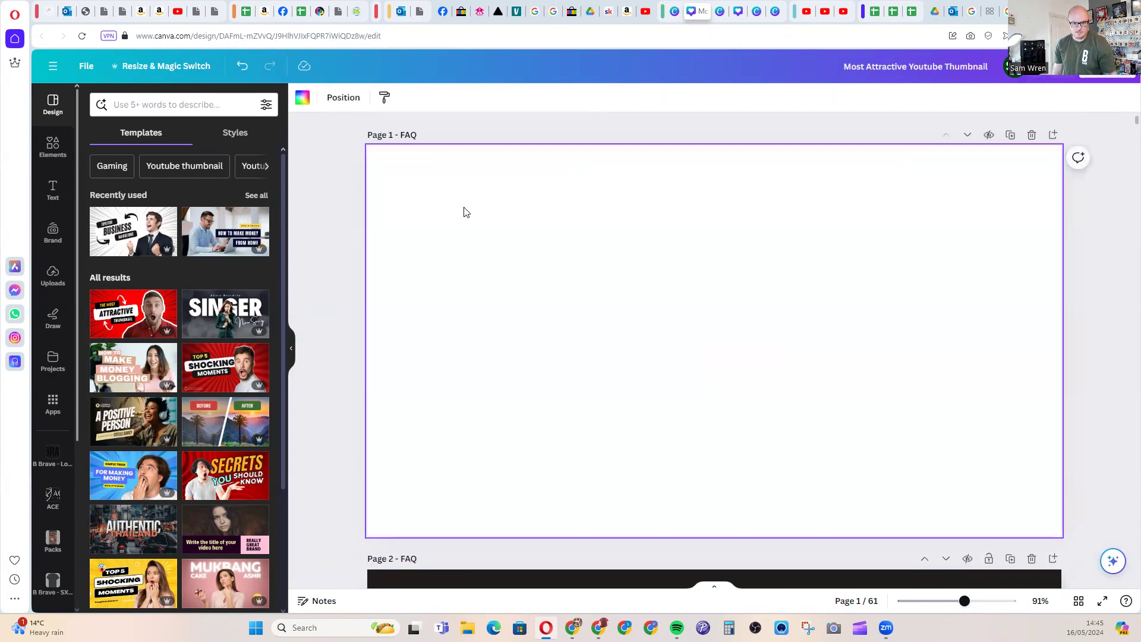
pyautogui.click(349, 208)
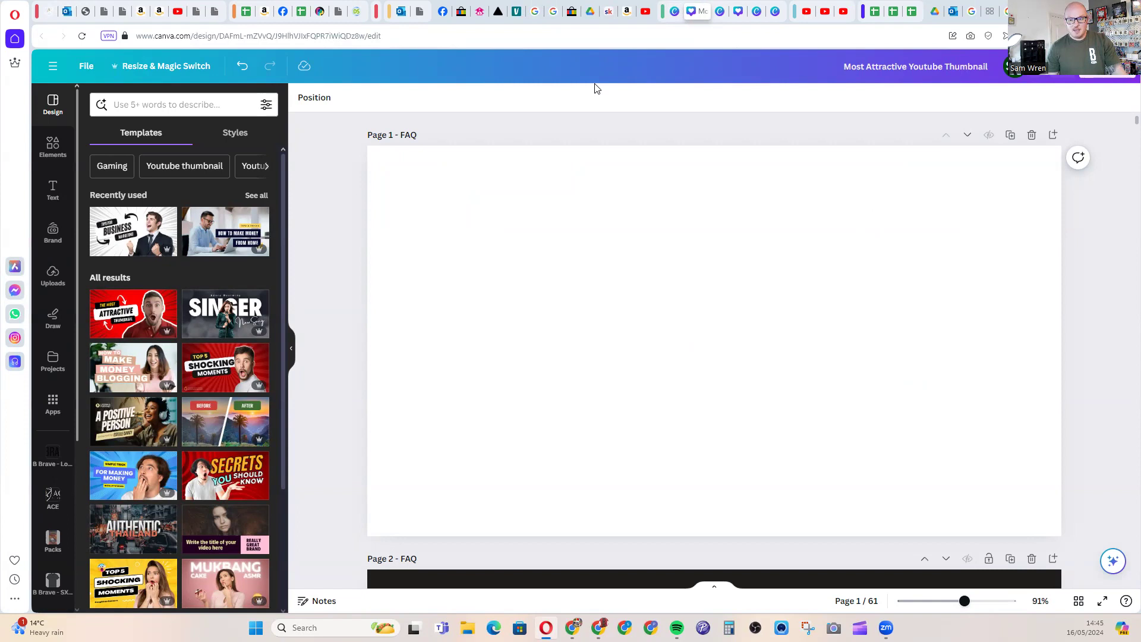
# Create a new custom-size design with the recent 1024 × 576 px dimensions.
pyautogui.click(54, 68)
pyautogui.click(116, 101)
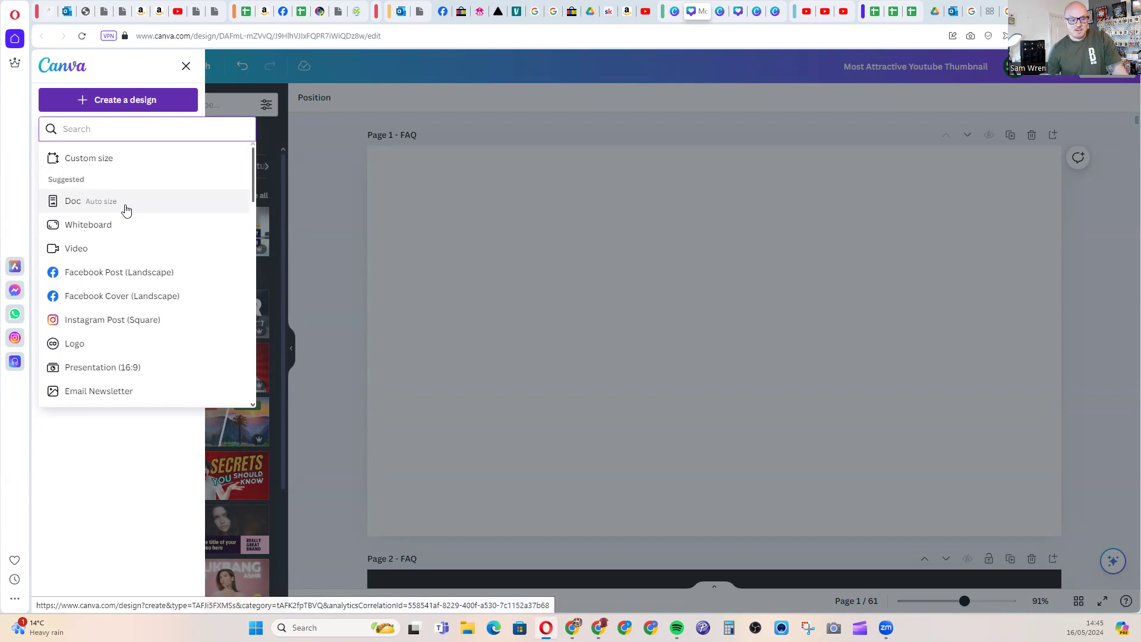
pyautogui.click(85, 160)
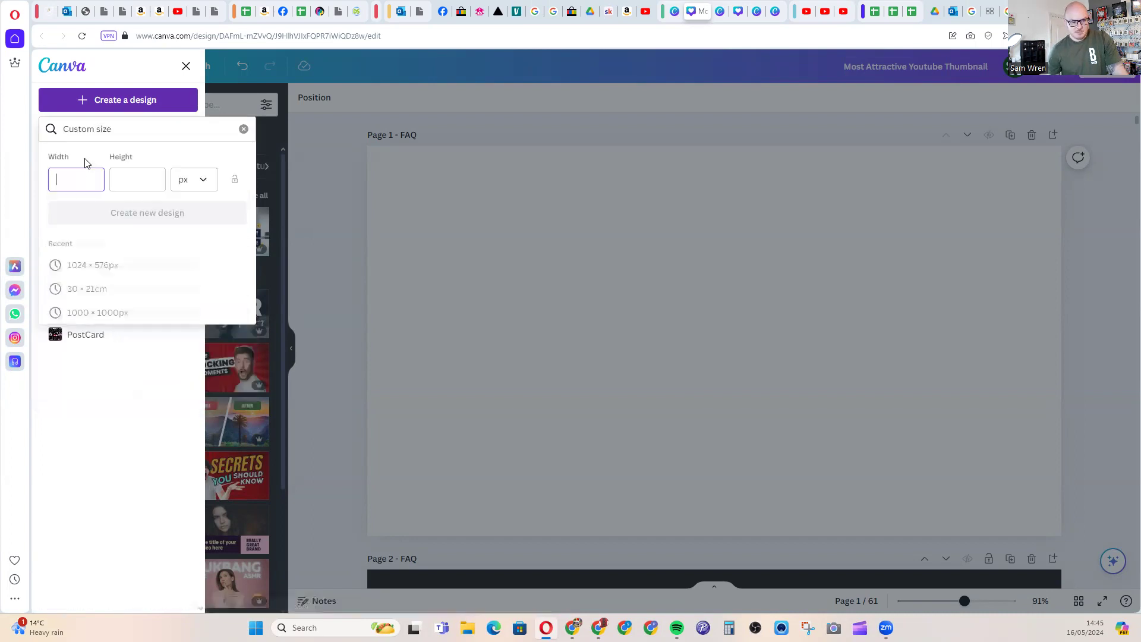
pyautogui.click(93, 268)
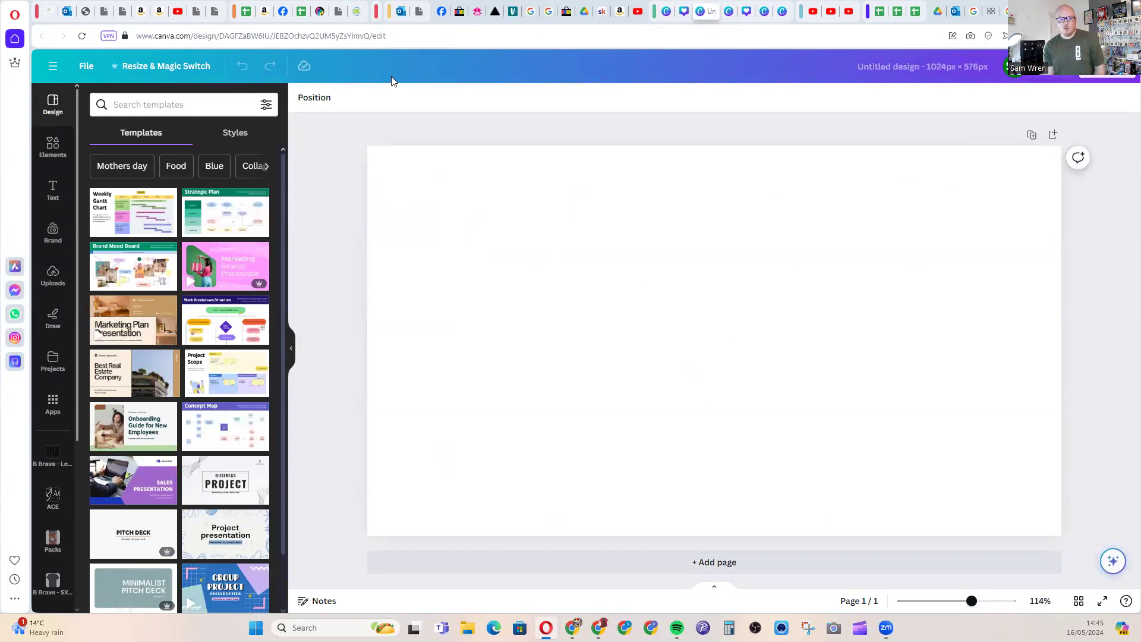
# Browse the suggested templates and the Mothers day category, and clear that template filter.
pyautogui.scroll(-3, 174, 336)
pyautogui.scroll(-3, 174, 337)
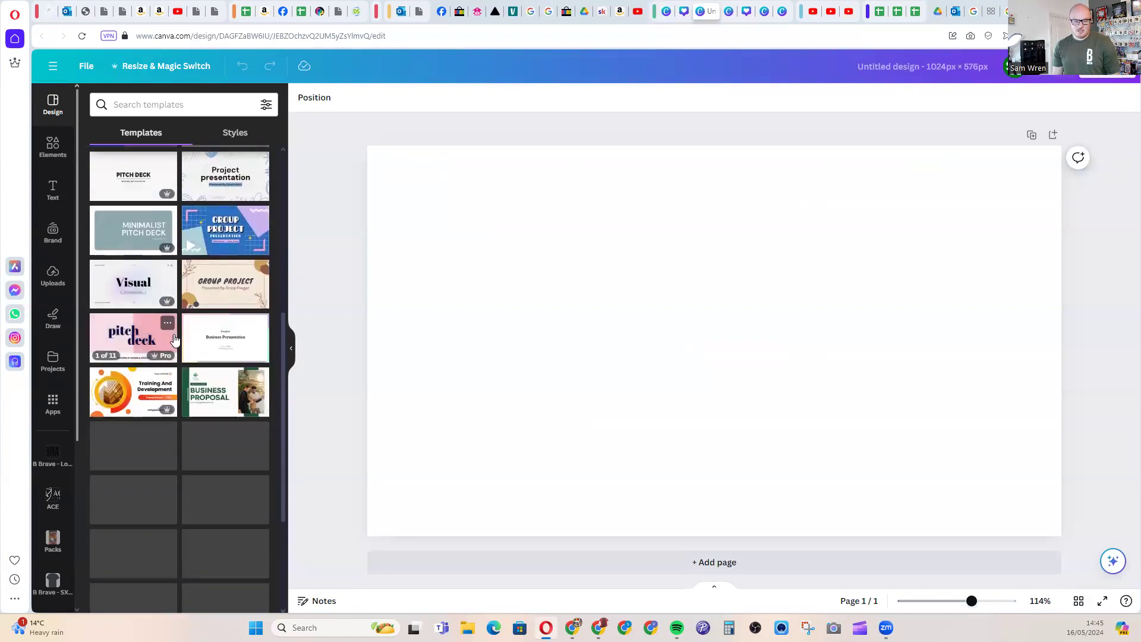
pyautogui.scroll(-3, 204, 400)
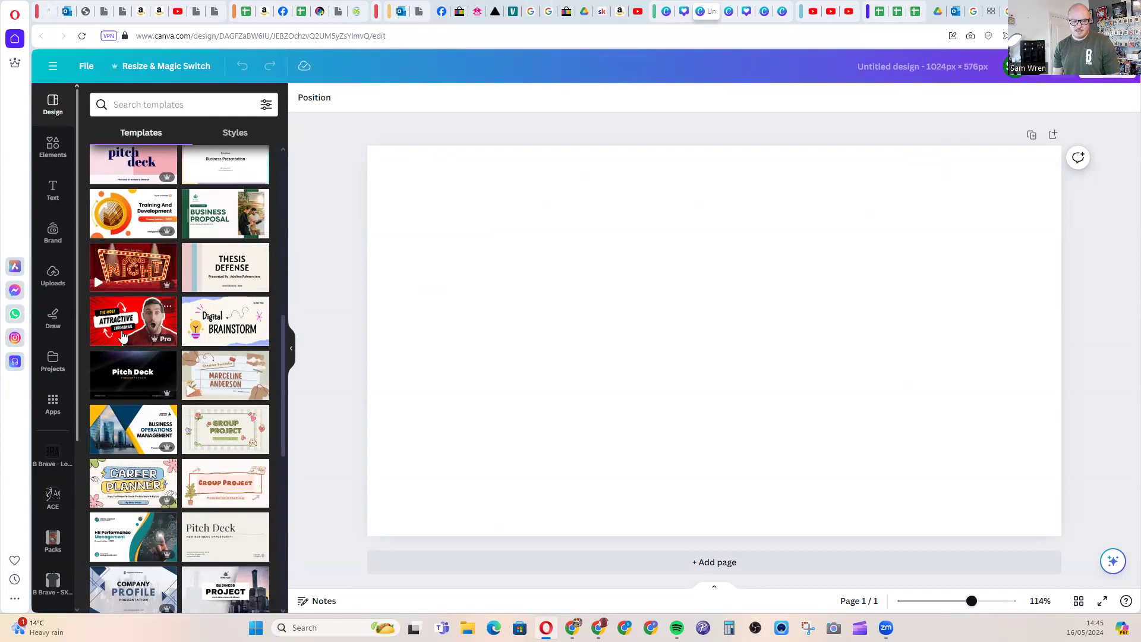
pyautogui.scroll(-5, 122, 321)
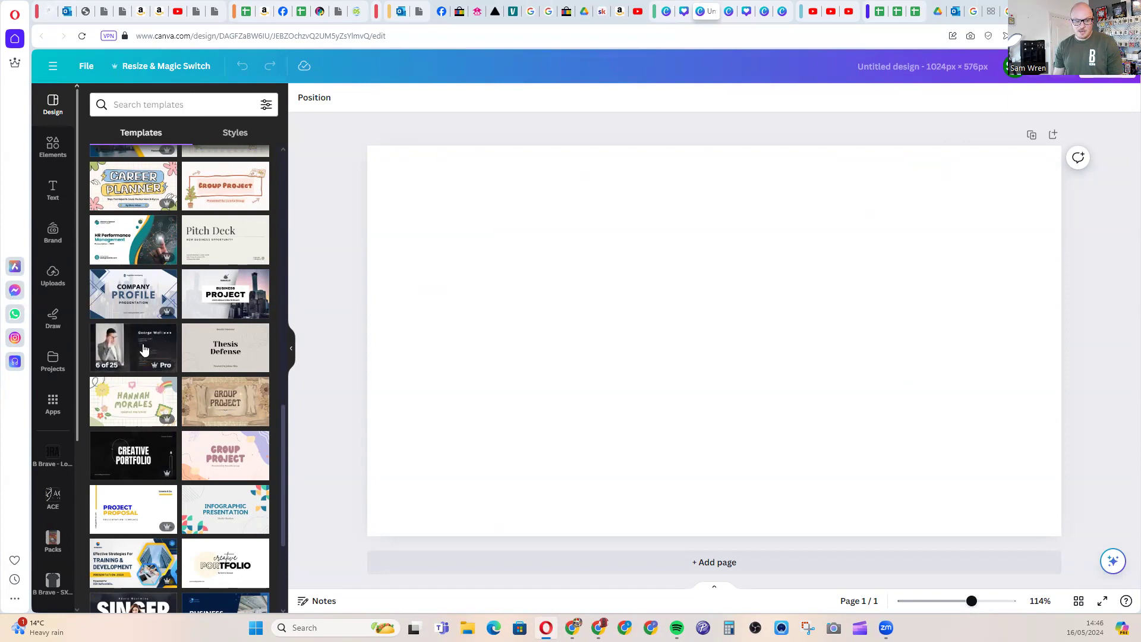
pyautogui.scroll(14, 143, 341)
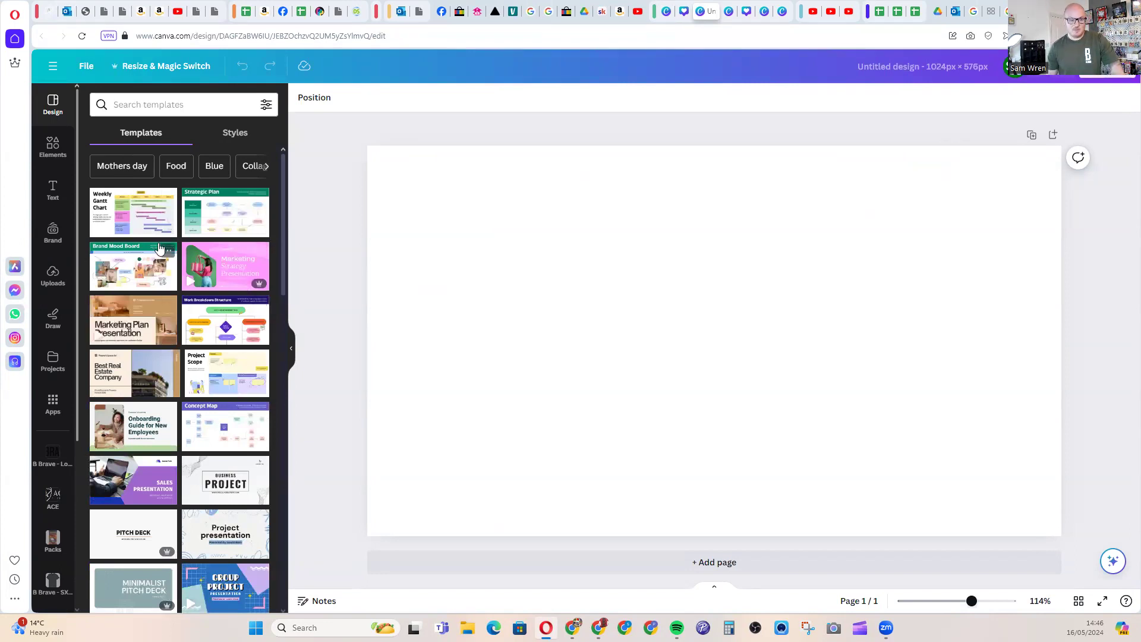
pyautogui.click(125, 170)
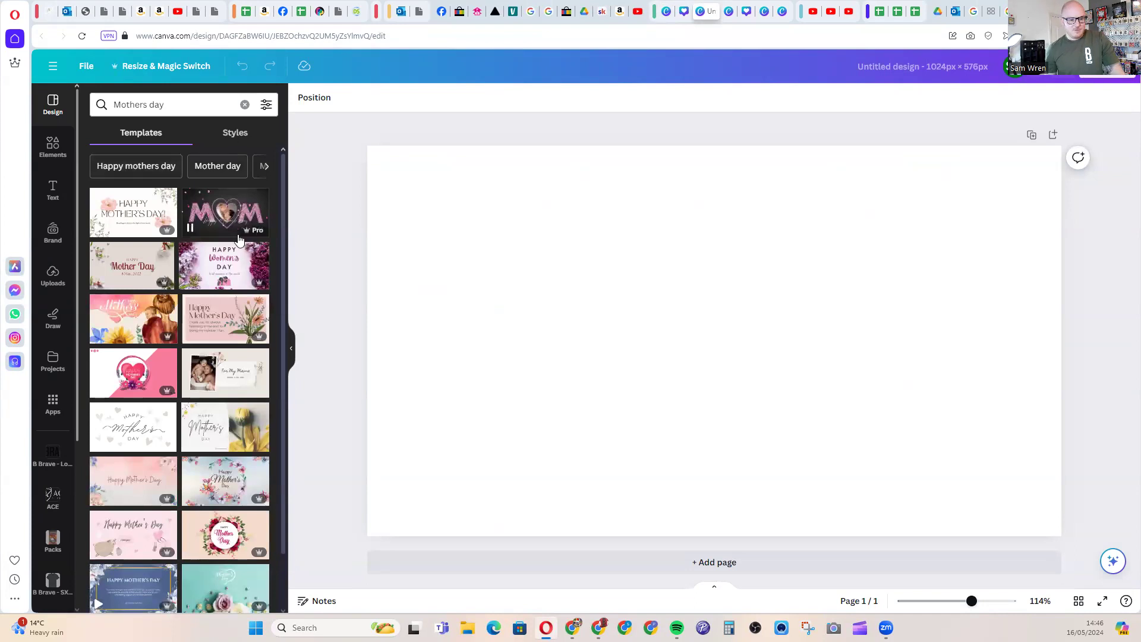
pyautogui.scroll(-10, 214, 393)
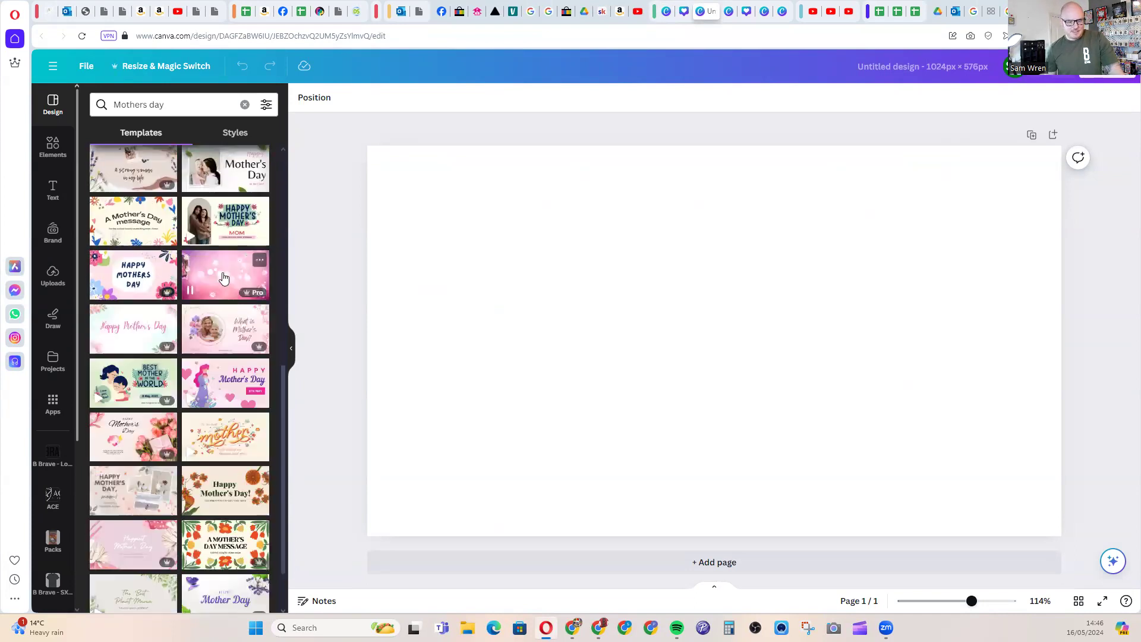
pyautogui.scroll(10, 224, 278)
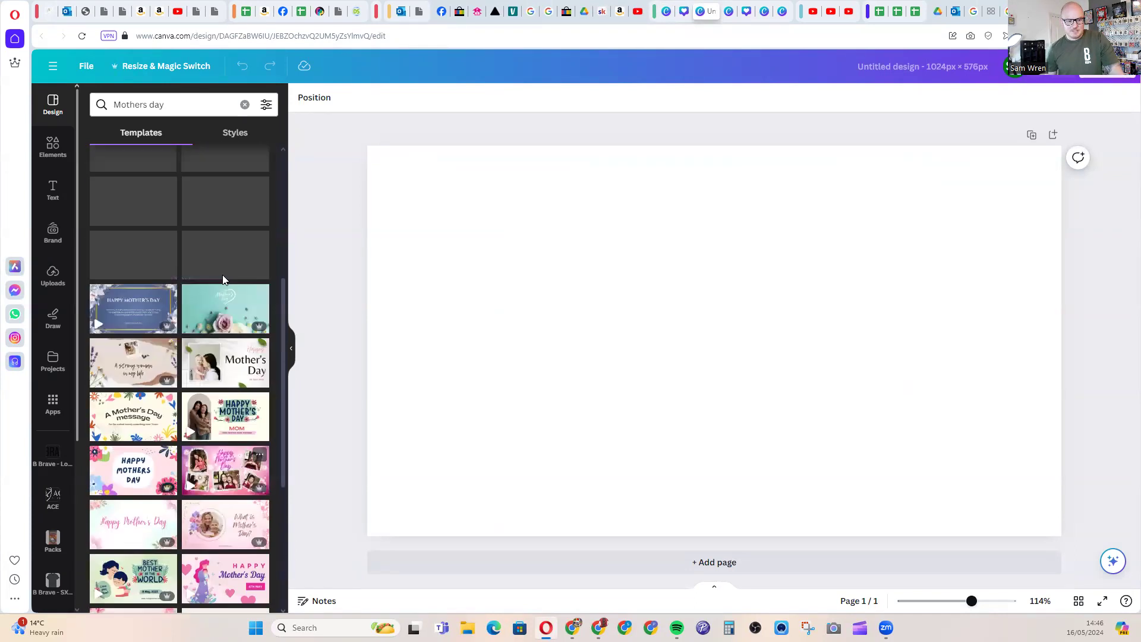
pyautogui.click(245, 106)
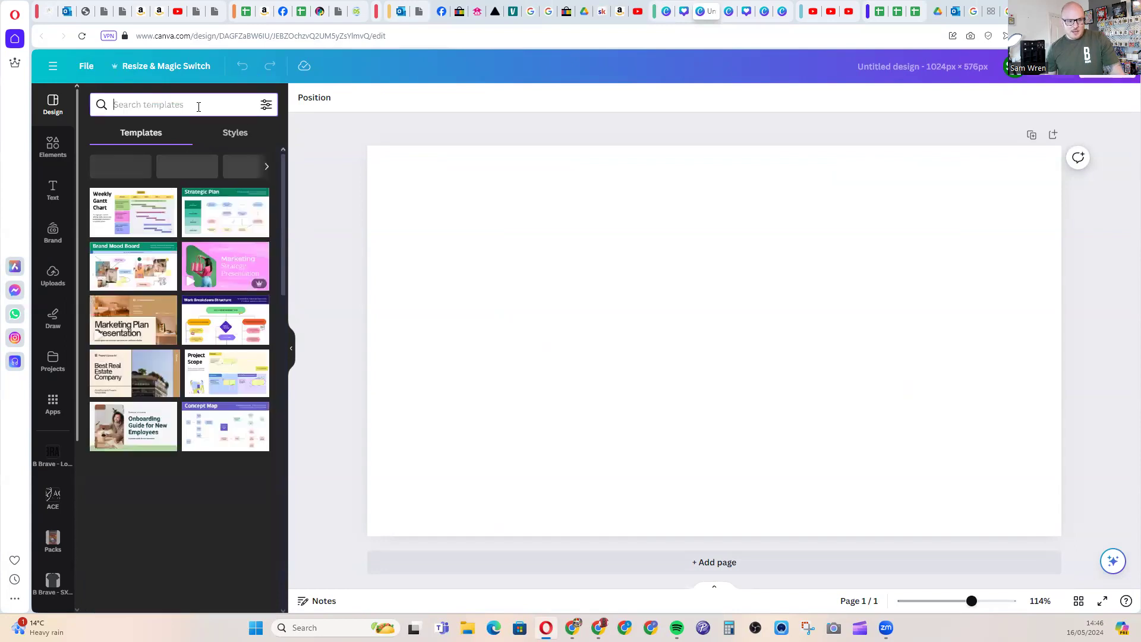
# Search the templates for youtube and apply the red How to Run Million Dollar Business thumbnail to the page.
pyautogui.write('youtube')
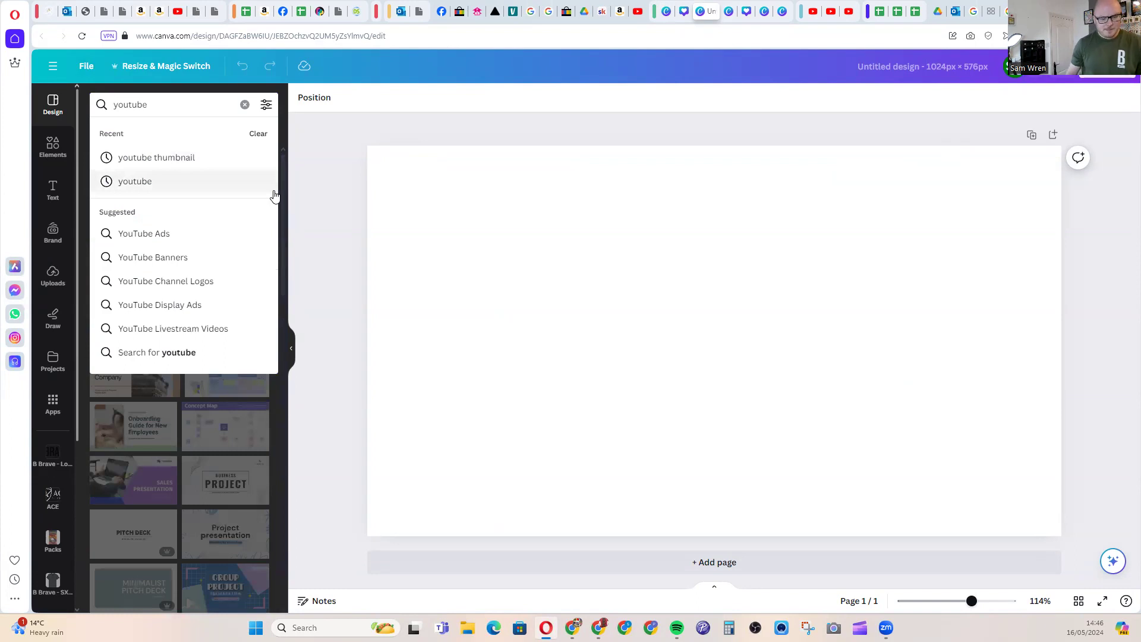
pyautogui.click(242, 190)
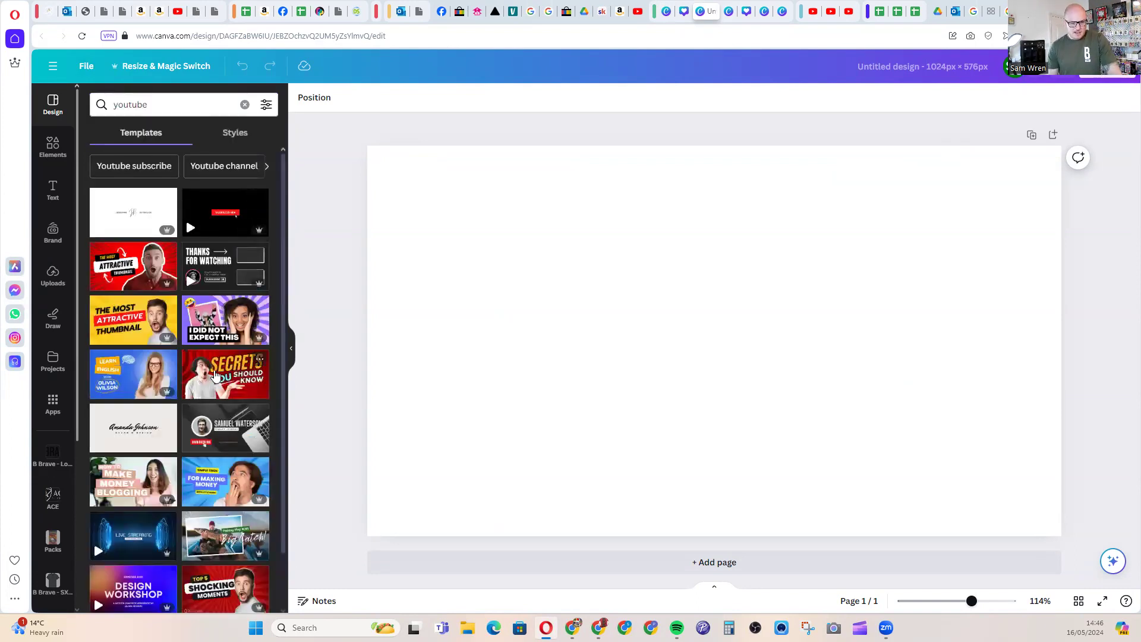
pyautogui.scroll(-8, 220, 375)
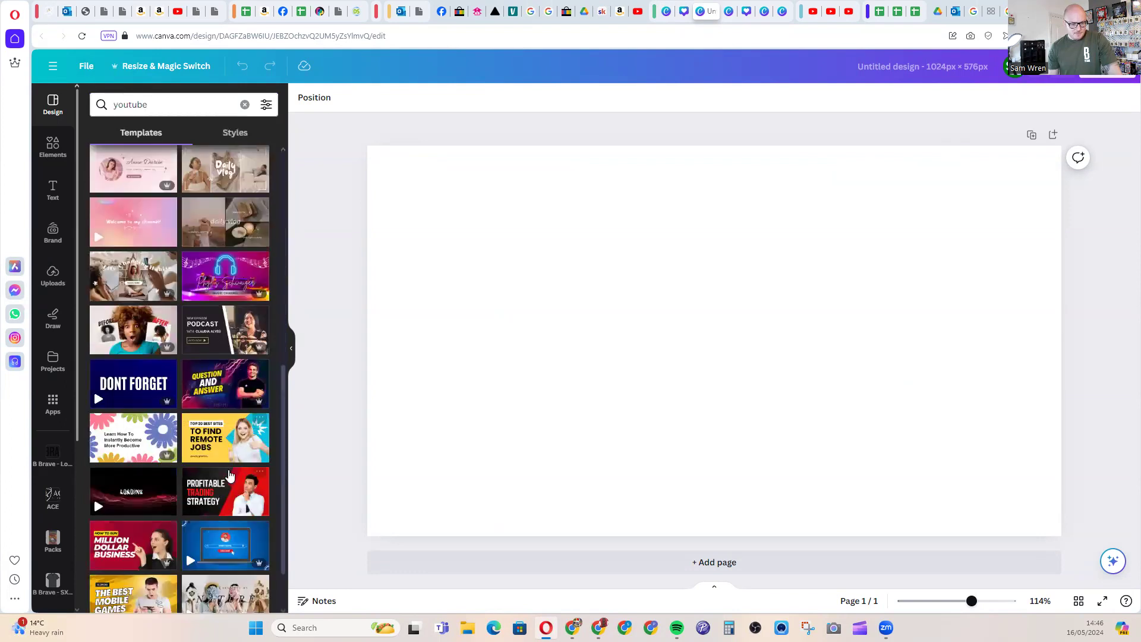
pyautogui.scroll(-3, 229, 418)
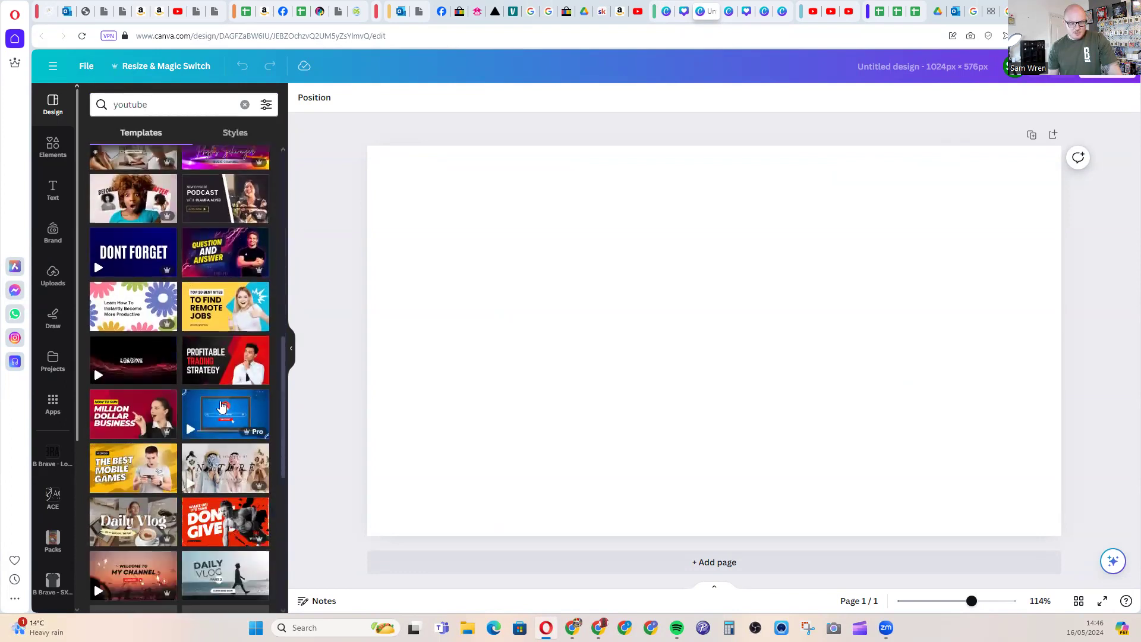
pyautogui.click(127, 421)
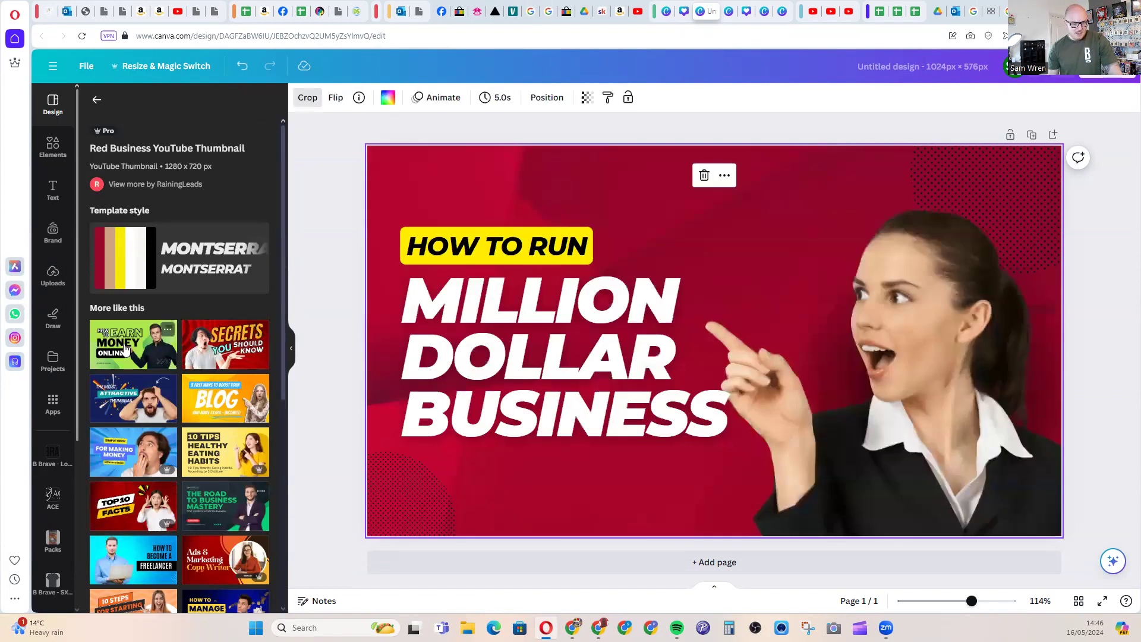
# Try the similar green How to Earn Money Online and blue The Most Attractive Thumbnail templates on the page.
pyautogui.click(125, 350)
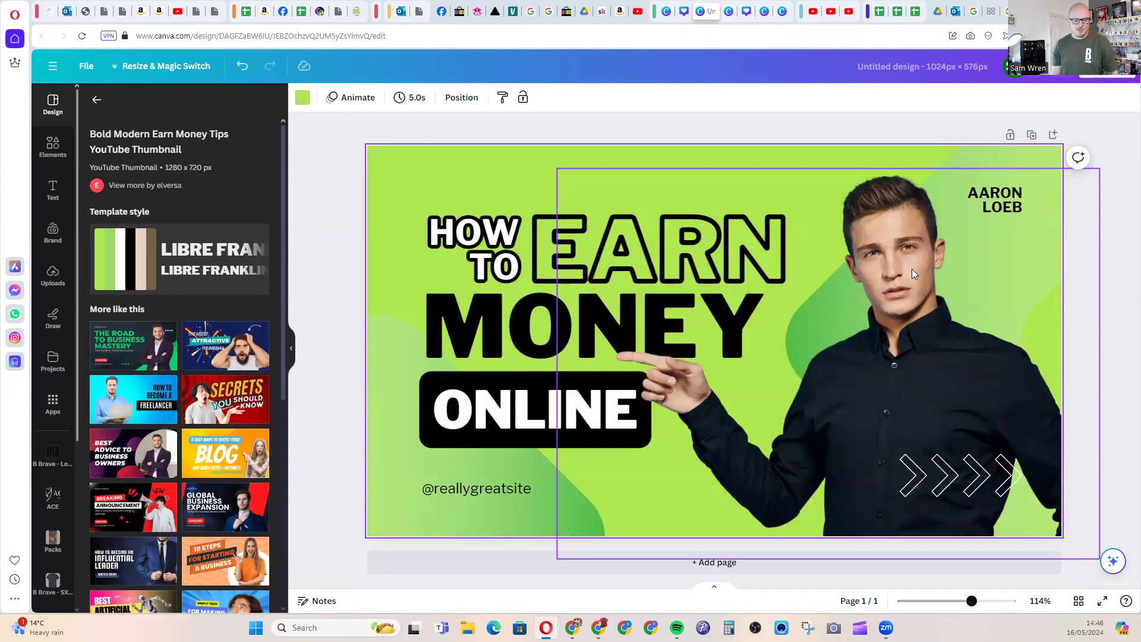
pyautogui.click(235, 339)
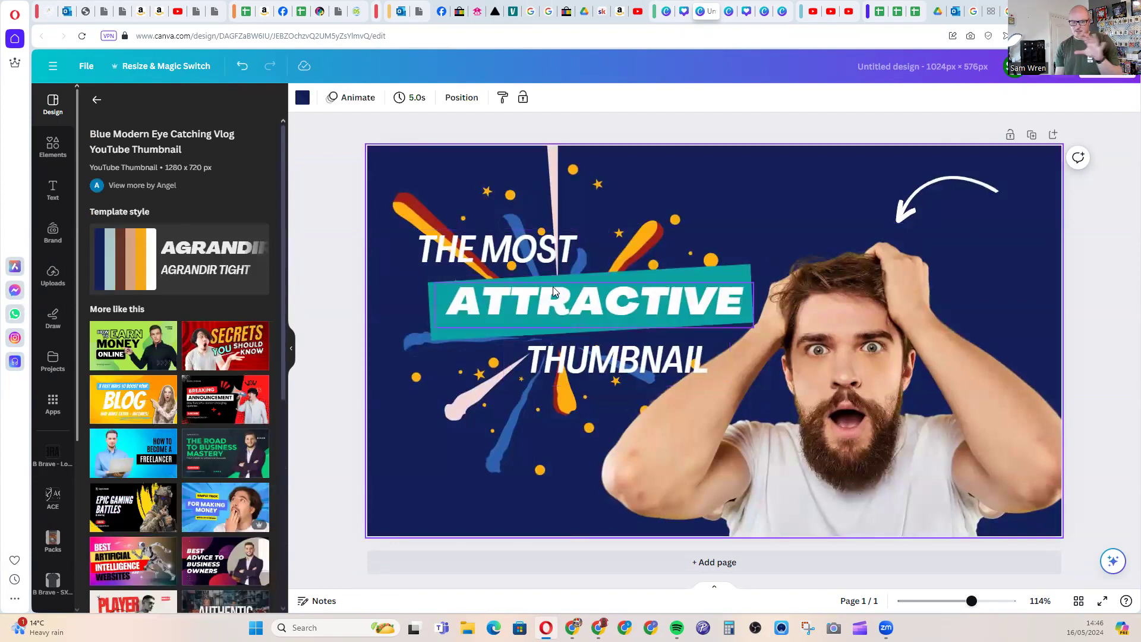
# Apply the black and red Breaking Announcement template and delete its photo of the man with the megaphone.
pyautogui.click(226, 407)
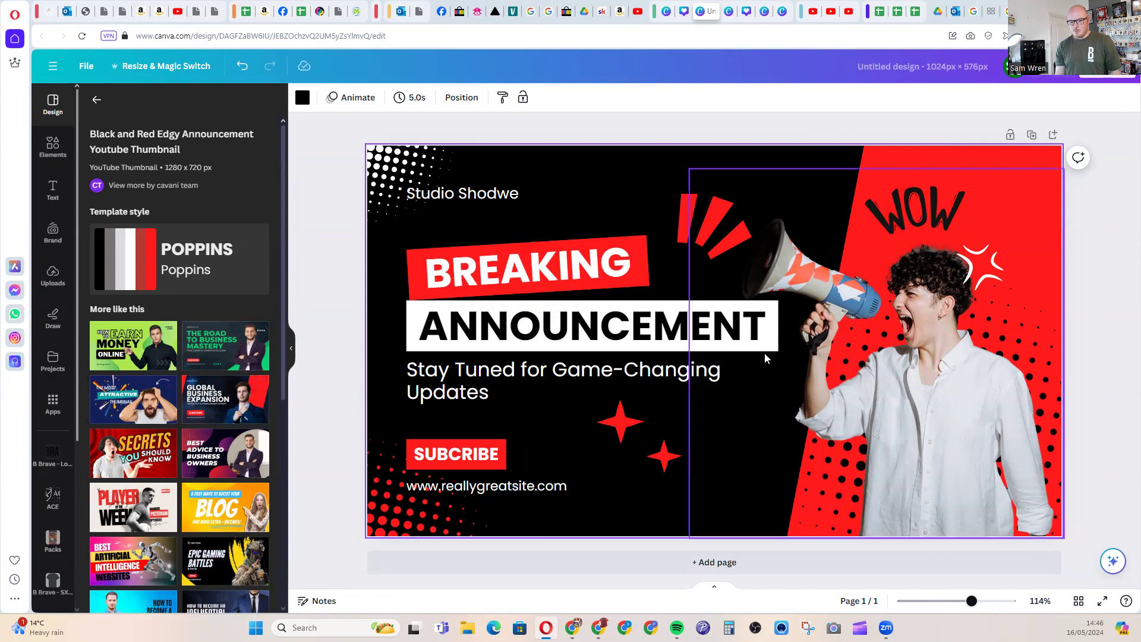
pyautogui.click(913, 376)
pyautogui.press('Delete')
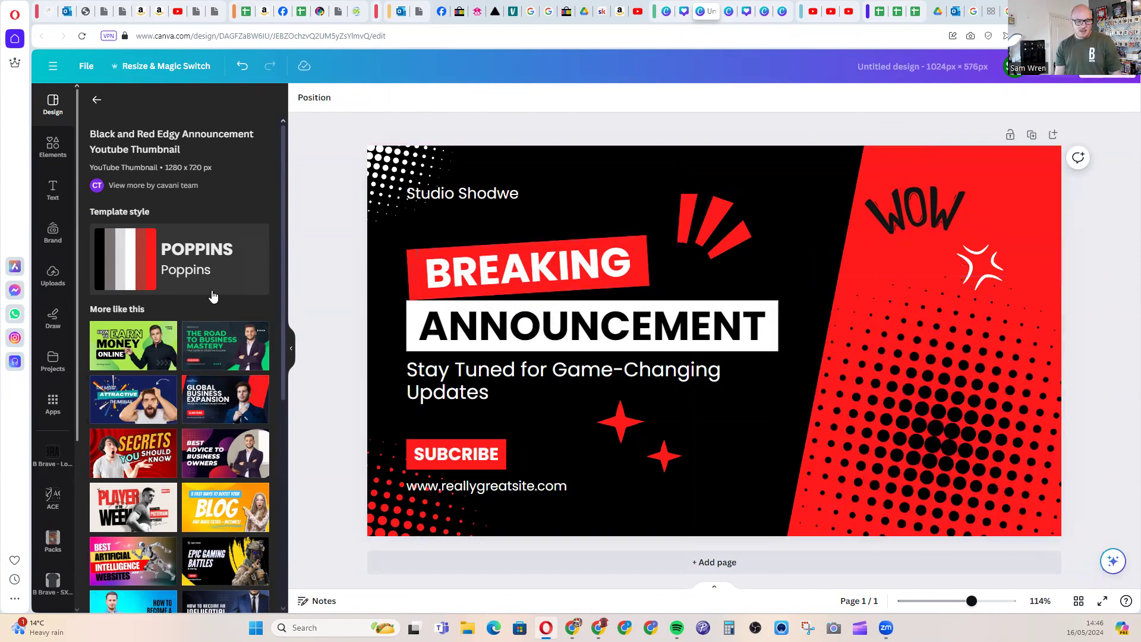
# Replace the page with the dark blue How to Become an Influential Leader template and lock the page.
pyautogui.scroll(-5, 214, 297)
pyautogui.click(222, 321)
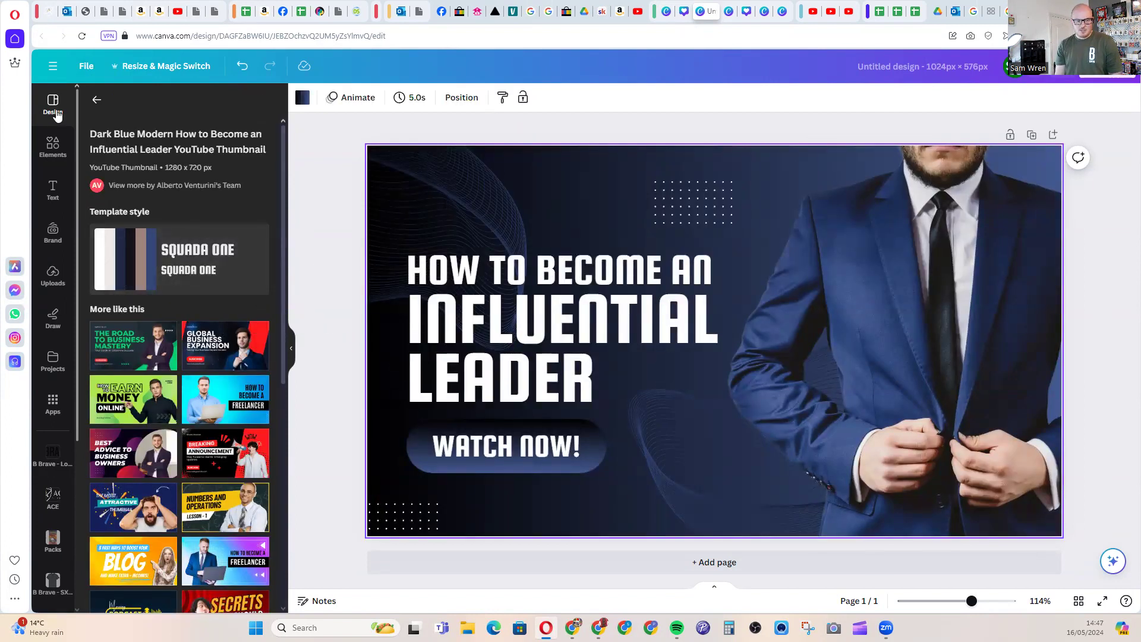
pyautogui.click(97, 99)
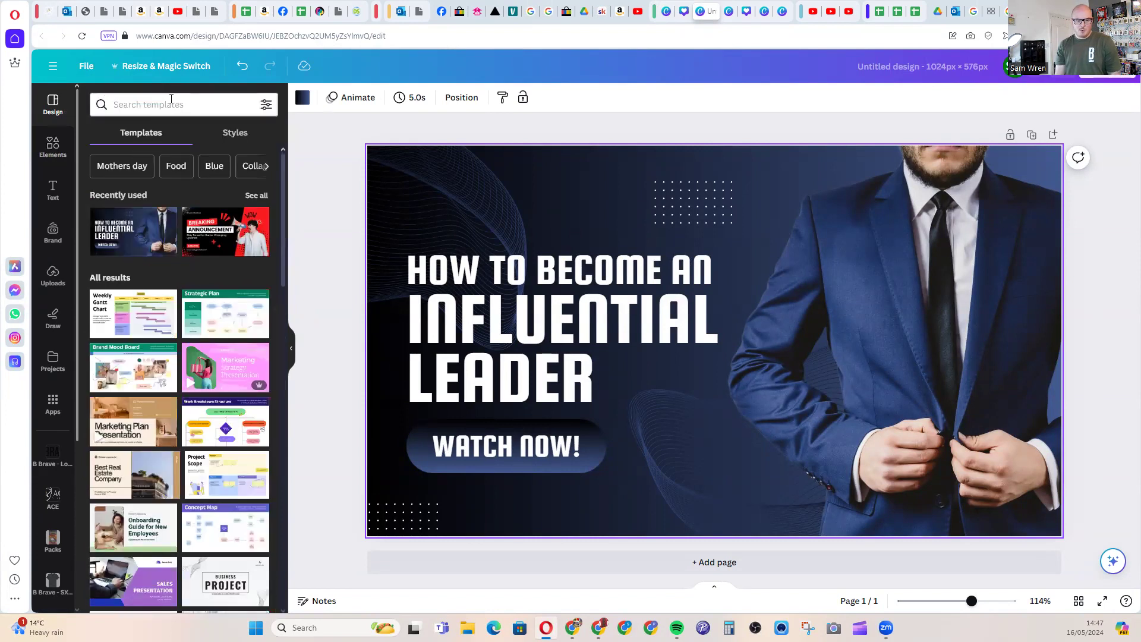
pyautogui.click(1010, 135)
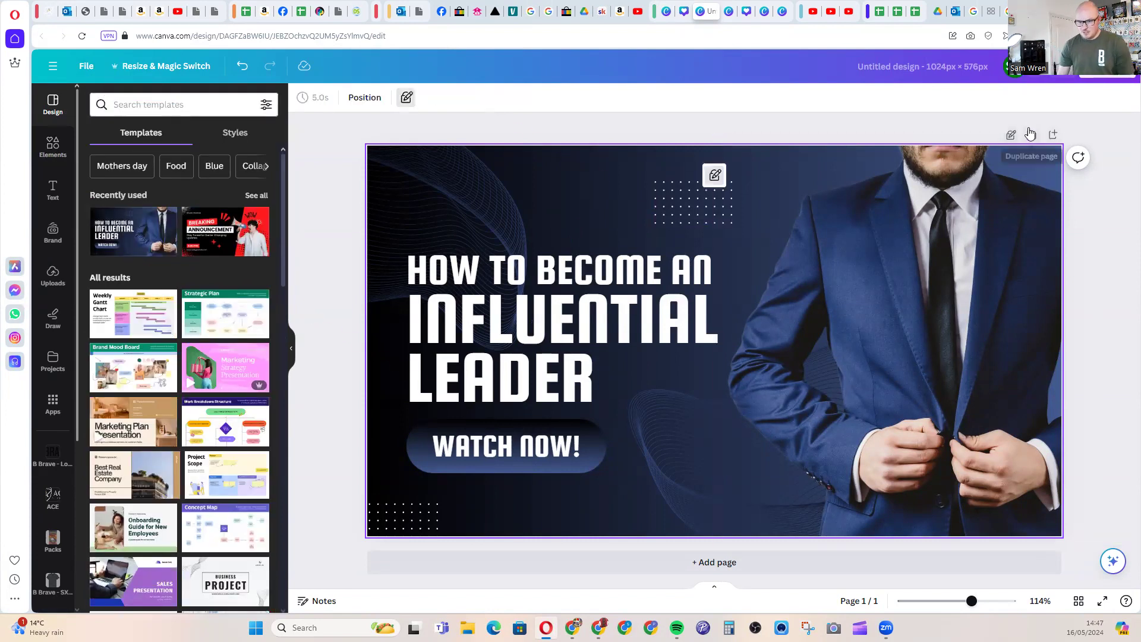
# Duplicate the locked Influential Leader page and unlock the copy.
pyautogui.click(1032, 135)
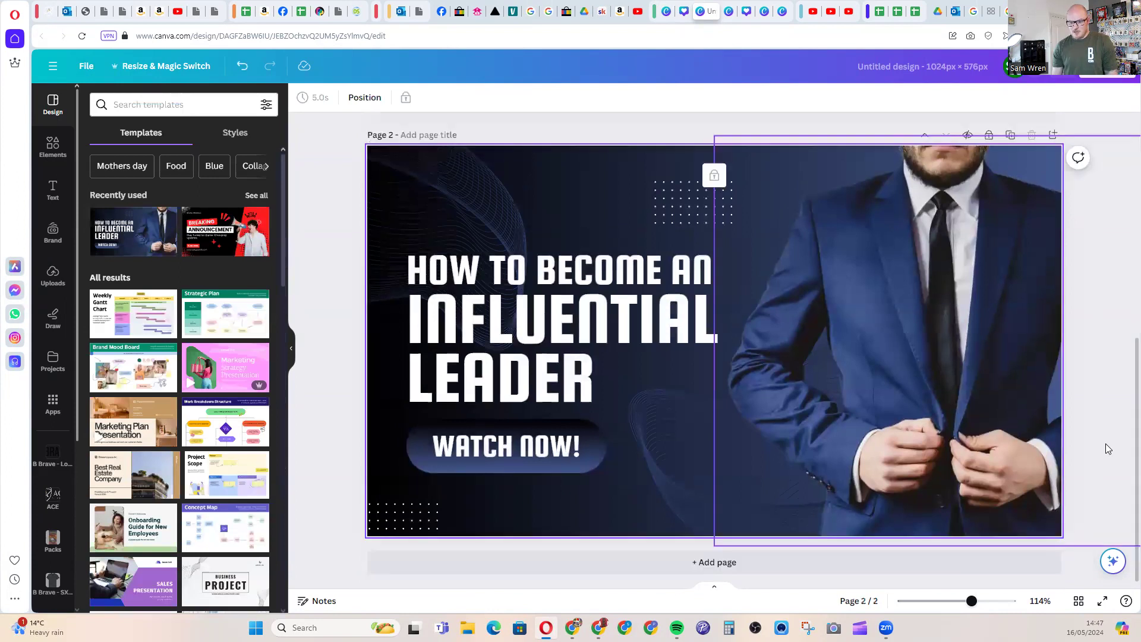
pyautogui.moveTo(825, 366); pyautogui.dragTo(502, 193)
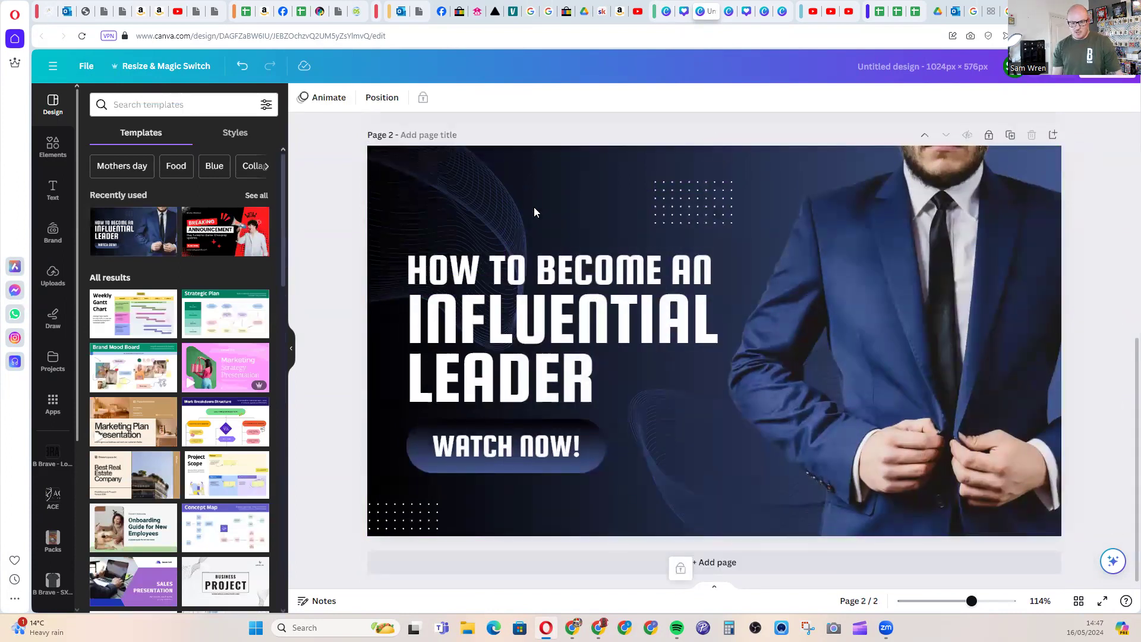
pyautogui.click(482, 233)
pyautogui.click(495, 246)
pyautogui.click(538, 303)
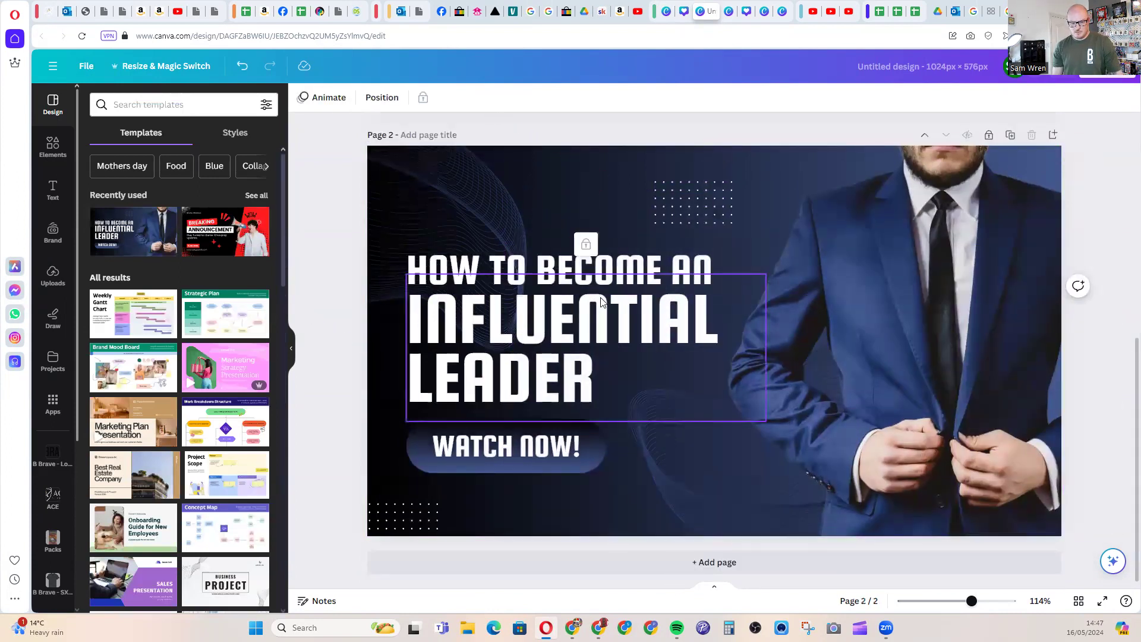
pyautogui.click(989, 136)
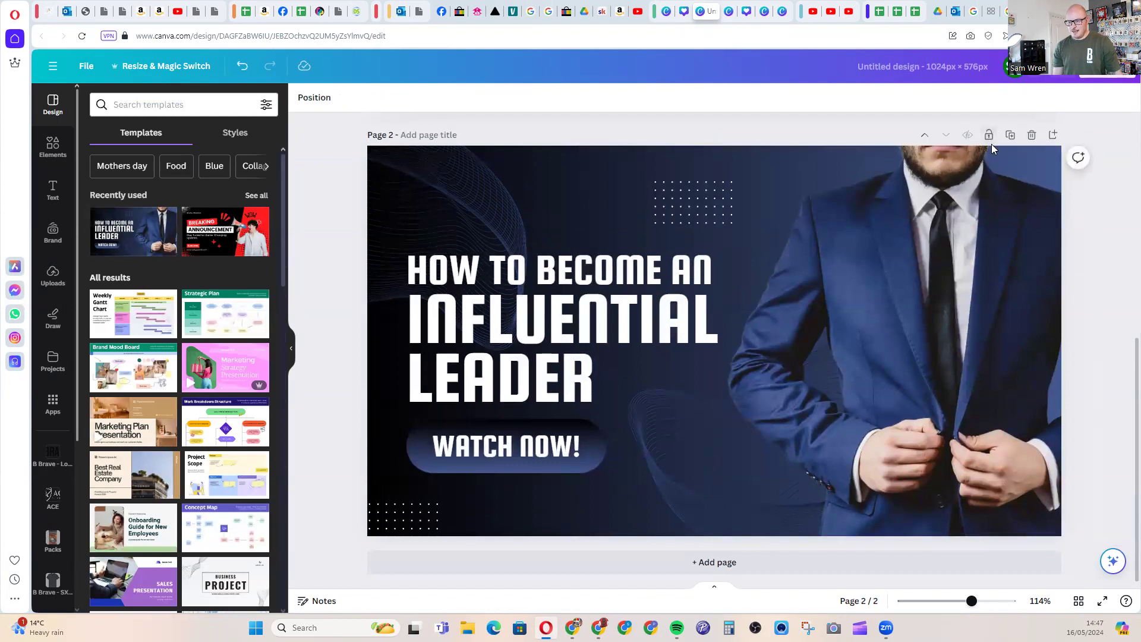
# Delete all the text, graphics and background from the duplicated second page.
pyautogui.hotkey('ctrl', 'a')
pyautogui.press('Delete')
pyautogui.click(412, 526)
pyautogui.press('Delete')
pyautogui.click(474, 408)
pyautogui.press('Delete')
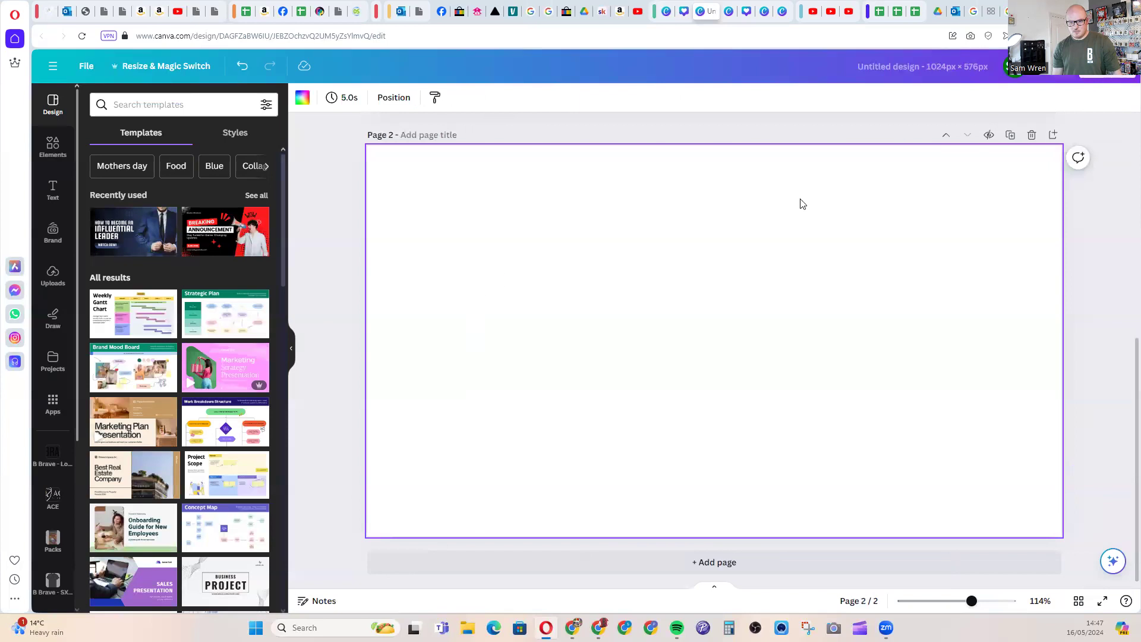
# Delete the original Influential Leader page so that only the blank page is left.
pyautogui.scroll(5, 803, 204)
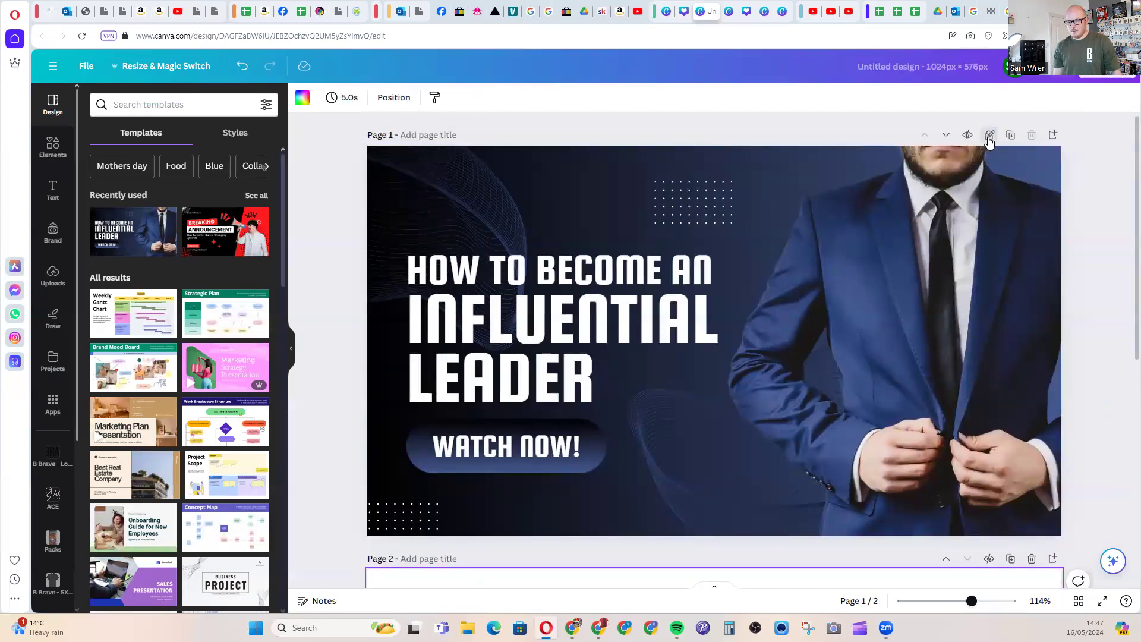
pyautogui.click(1032, 135)
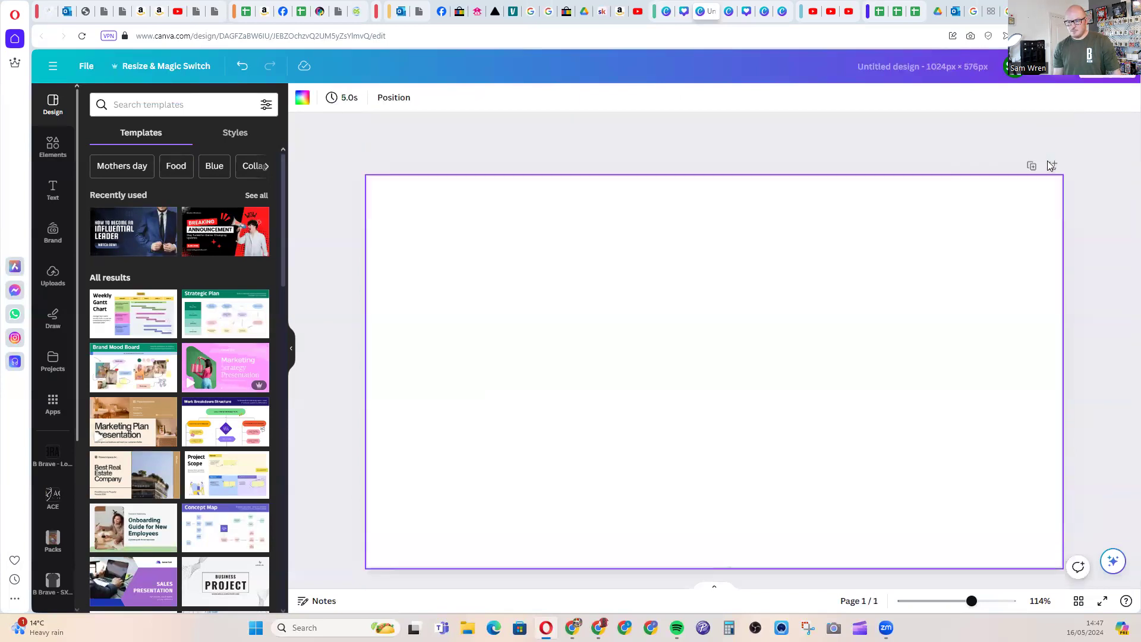
pyautogui.click(1080, 242)
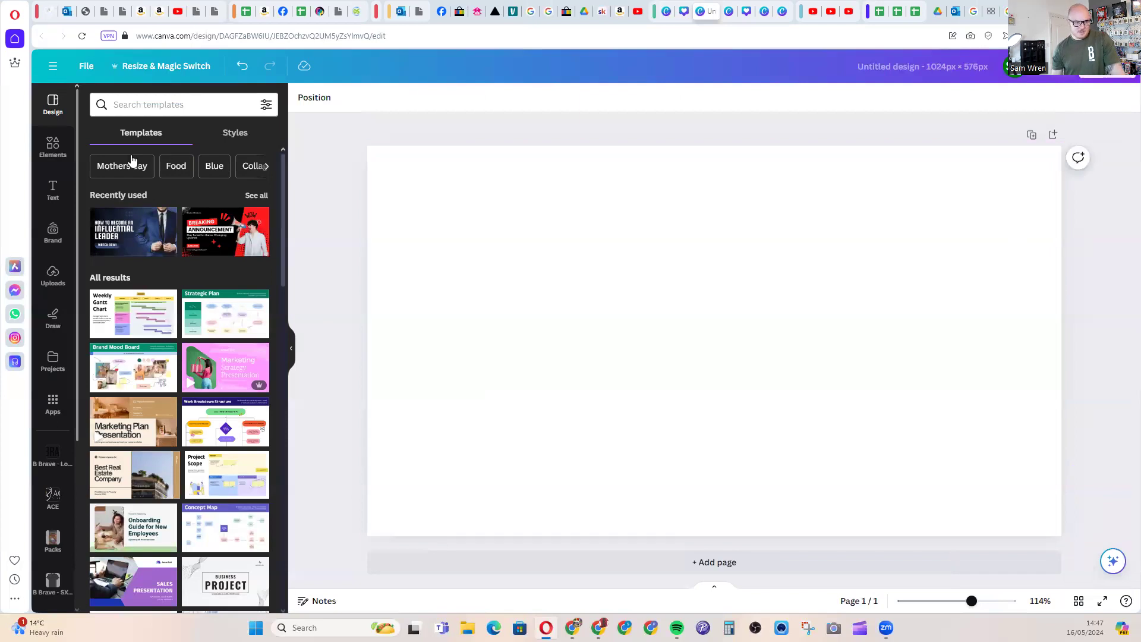
pyautogui.click(50, 151)
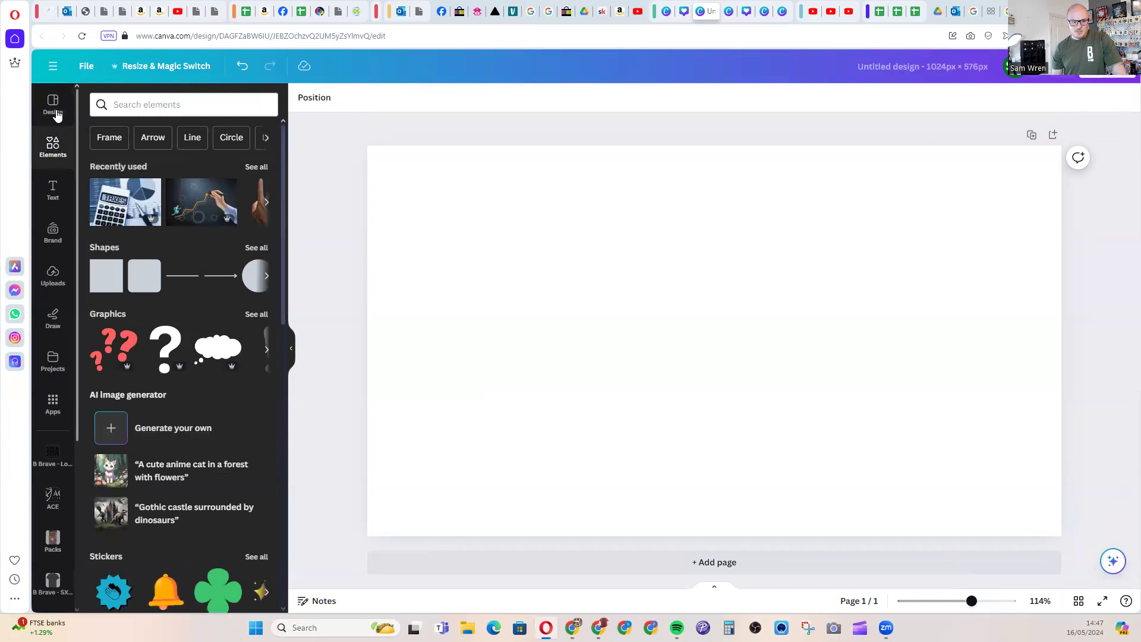
pyautogui.click(57, 115)
pyautogui.scroll(-5, 226, 402)
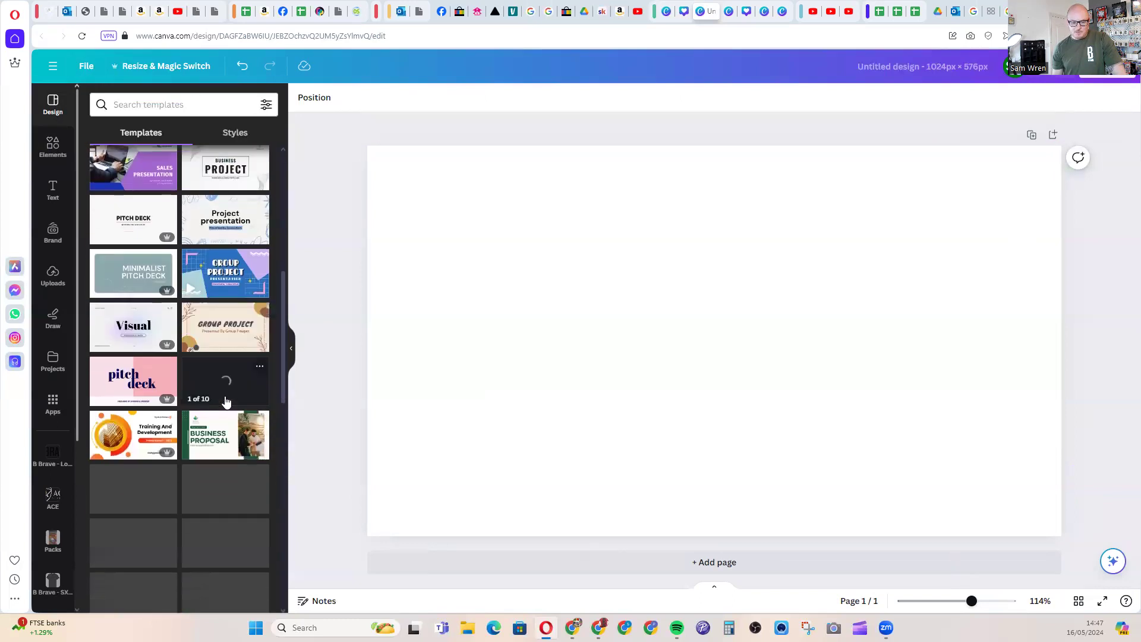
pyautogui.scroll(7, 204, 395)
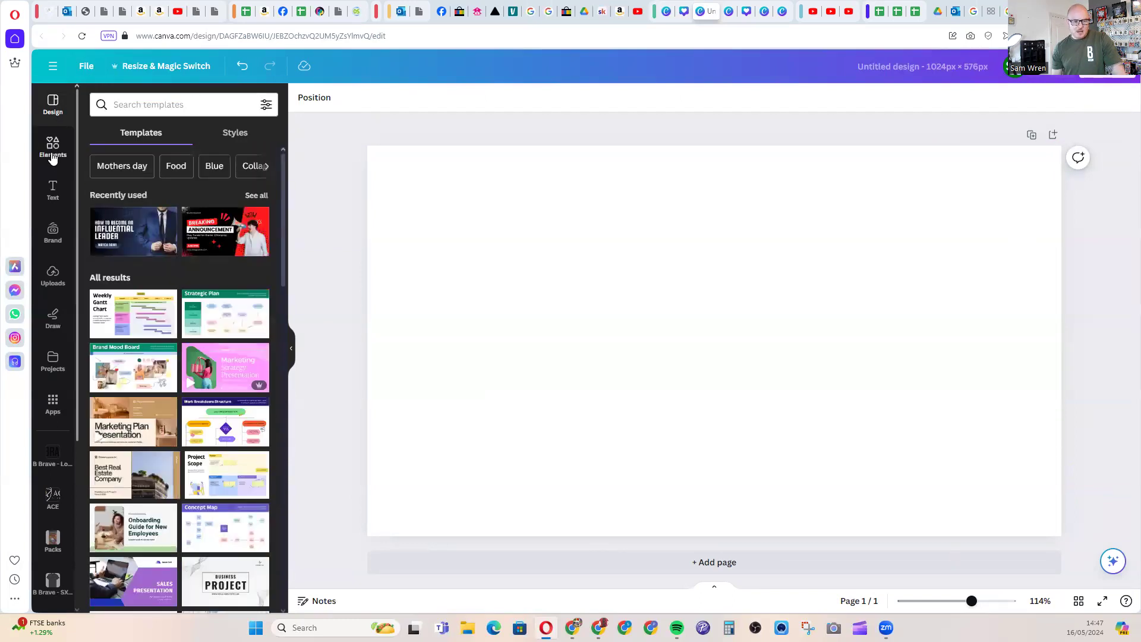
pyautogui.click(53, 154)
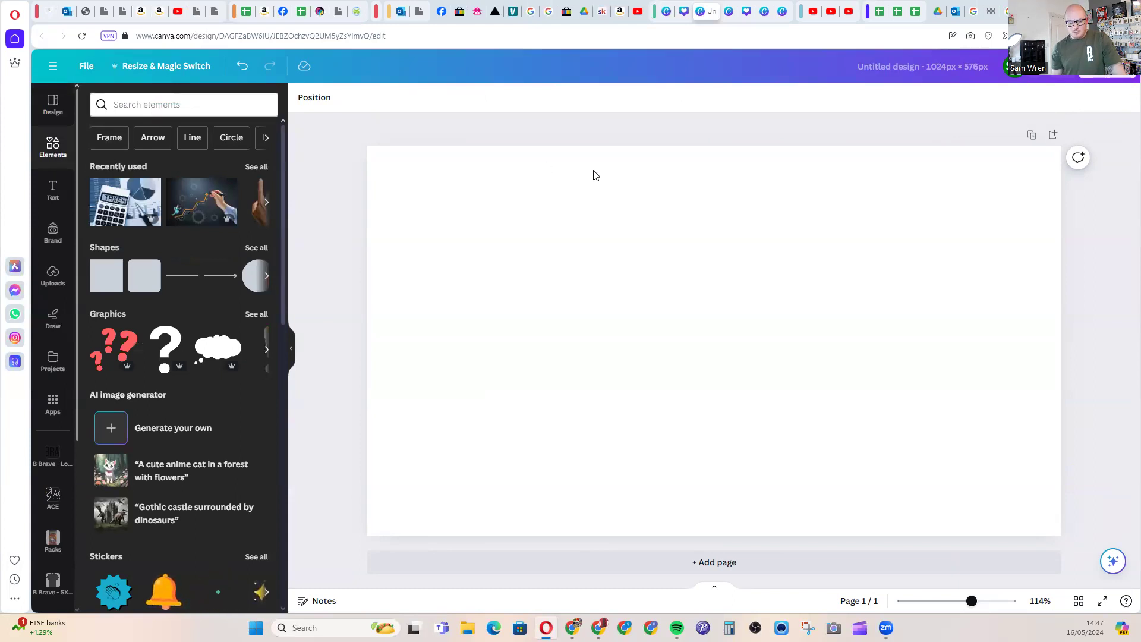
# Set the blank page's background to the dark navy colour from the Brand Kit palette.
pyautogui.click(575, 190)
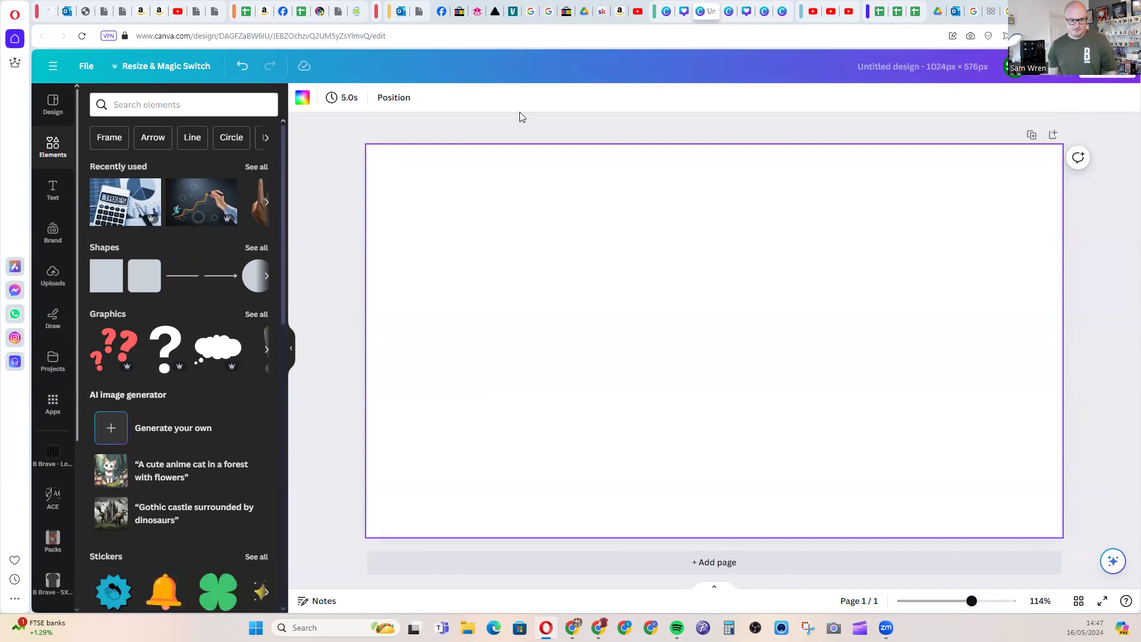
pyautogui.click(302, 103)
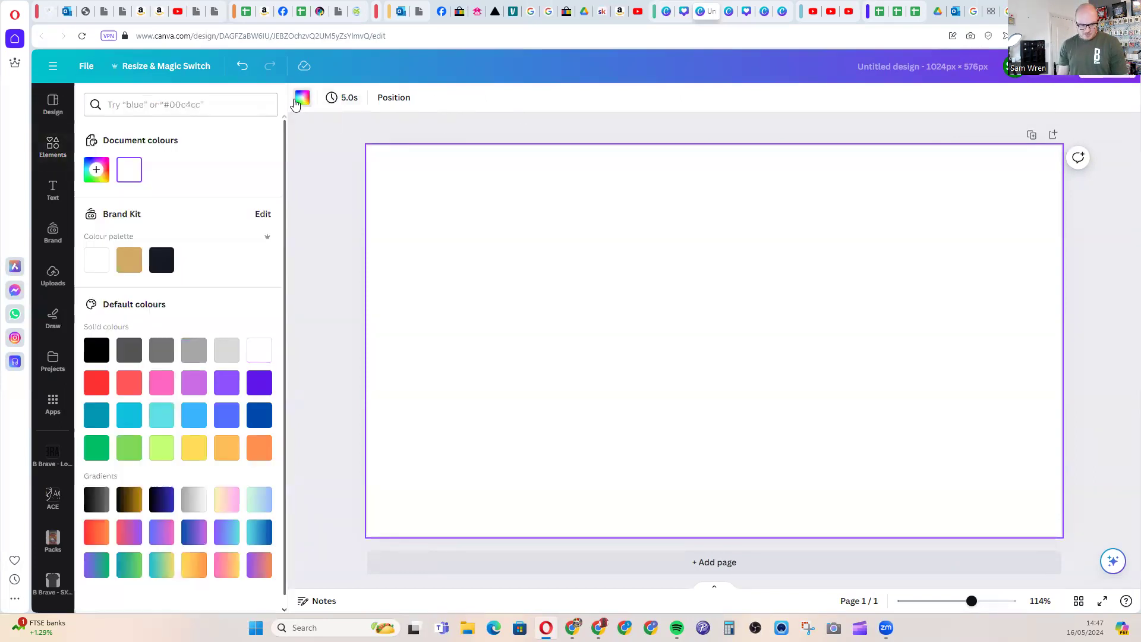
pyautogui.click(160, 265)
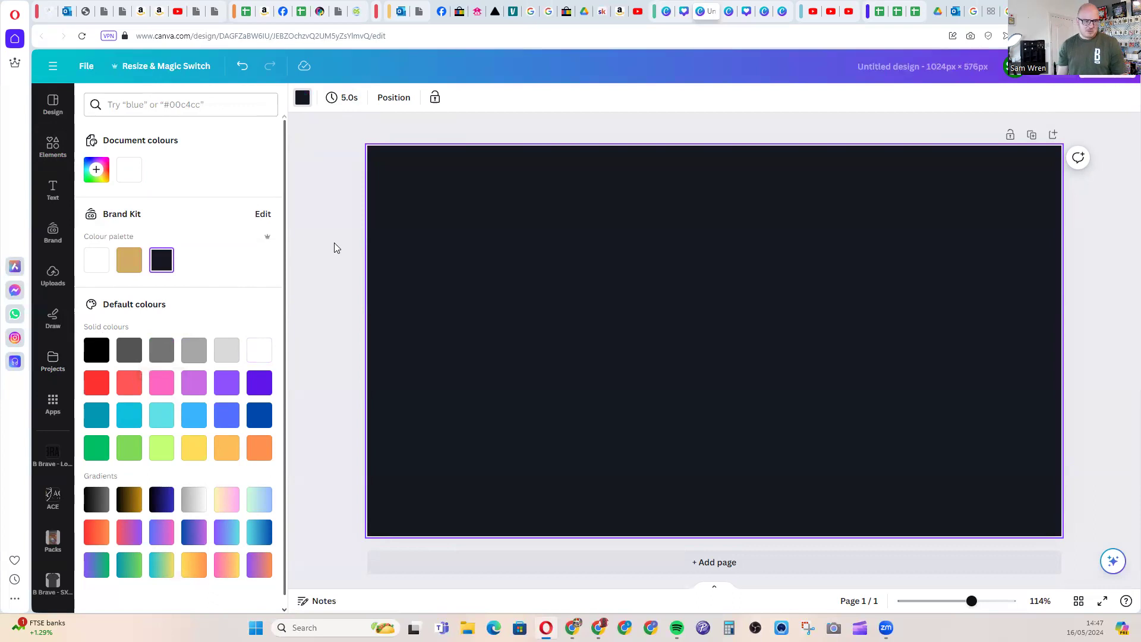
# Add a square shape and stretch it into a full-width banner about 1024 × 71 px near the page's upper edge.
pyautogui.click(59, 154)
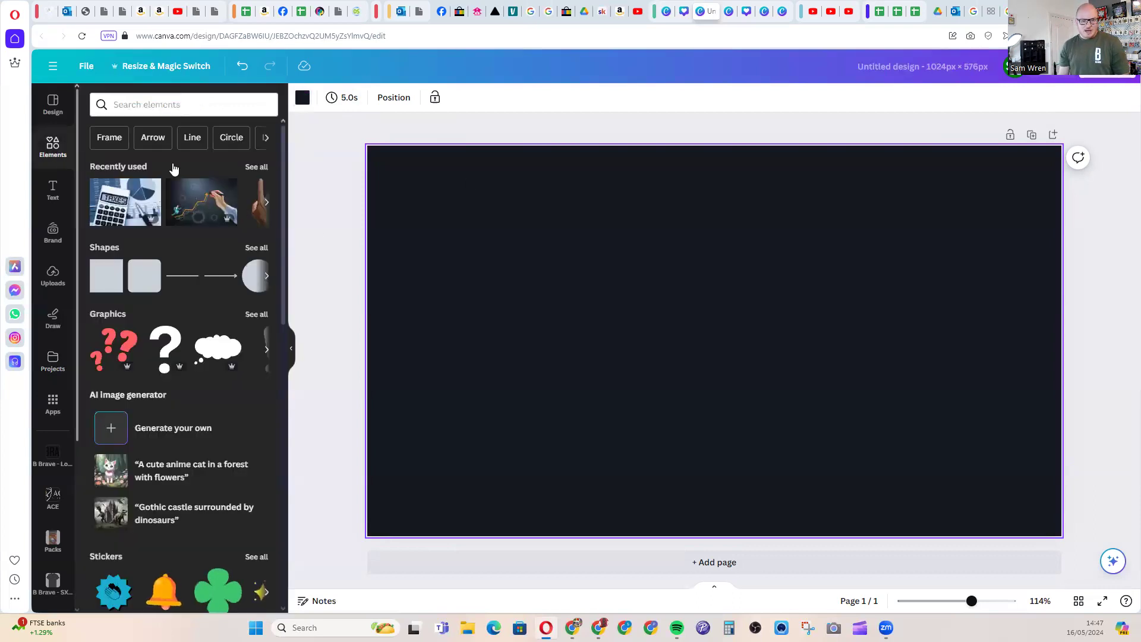
pyautogui.click(102, 285)
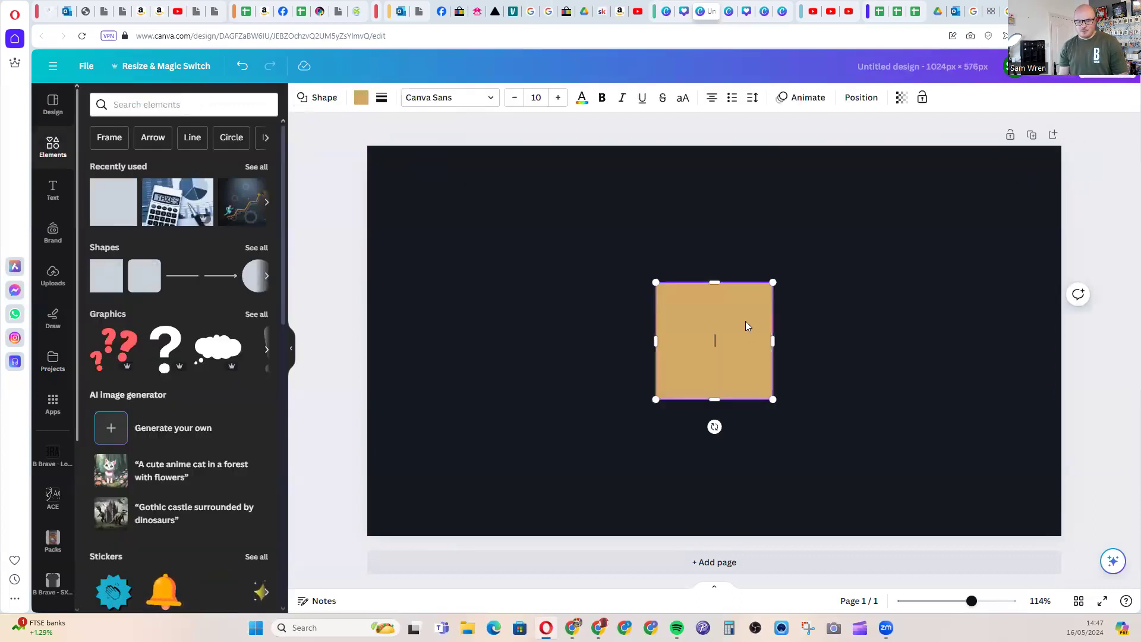
pyautogui.moveTo(729, 318); pyautogui.dragTo(421, 192)
pyautogui.moveTo(531, 262); pyautogui.dragTo(1106, 218)
pyautogui.moveTo(348, 216); pyautogui.dragTo(369, 199)
pyautogui.moveTo(566, 190)
pyautogui.mouseDown()
pyautogui.moveTo(582, 198)
pyautogui.moveTo(566, 196)
pyautogui.mouseUp()
pyautogui.moveTo(364, 218); pyautogui.dragTo(383, 210)
pyautogui.moveTo(646, 200); pyautogui.dragTo(636, 194)
pyautogui.moveTo(372, 185); pyautogui.dragTo(368, 185)
pyautogui.moveTo(1055, 182)
pyautogui.mouseDown()
pyautogui.moveTo(1064, 184)
pyautogui.moveTo(965, 187)
pyautogui.moveTo(1062, 184)
pyautogui.mouseUp()
pyautogui.moveTo(713, 203)
pyautogui.mouseDown()
pyautogui.moveTo(710, 246)
pyautogui.moveTo(711, 188)
pyautogui.moveTo(718, 211)
pyautogui.moveTo(761, 203)
pyautogui.moveTo(726, 208)
pyautogui.moveTo(719, 231)
pyautogui.moveTo(723, 194)
pyautogui.moveTo(726, 212)
pyautogui.mouseUp()
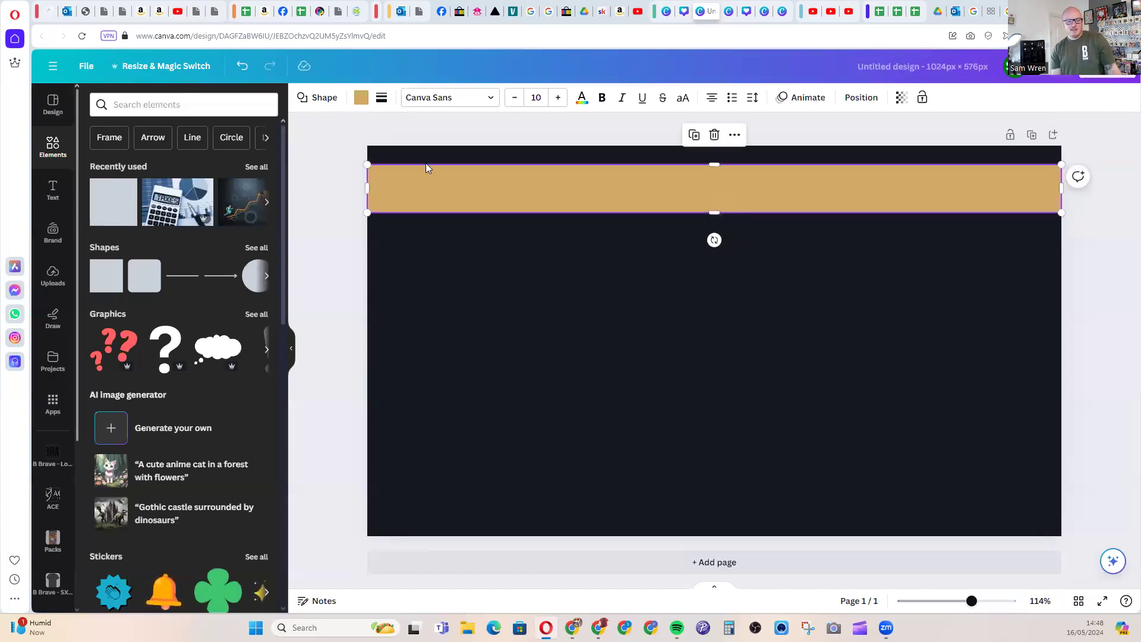
# Recolour the banner with the custom bright yellow #FDEC15.
pyautogui.click(362, 99)
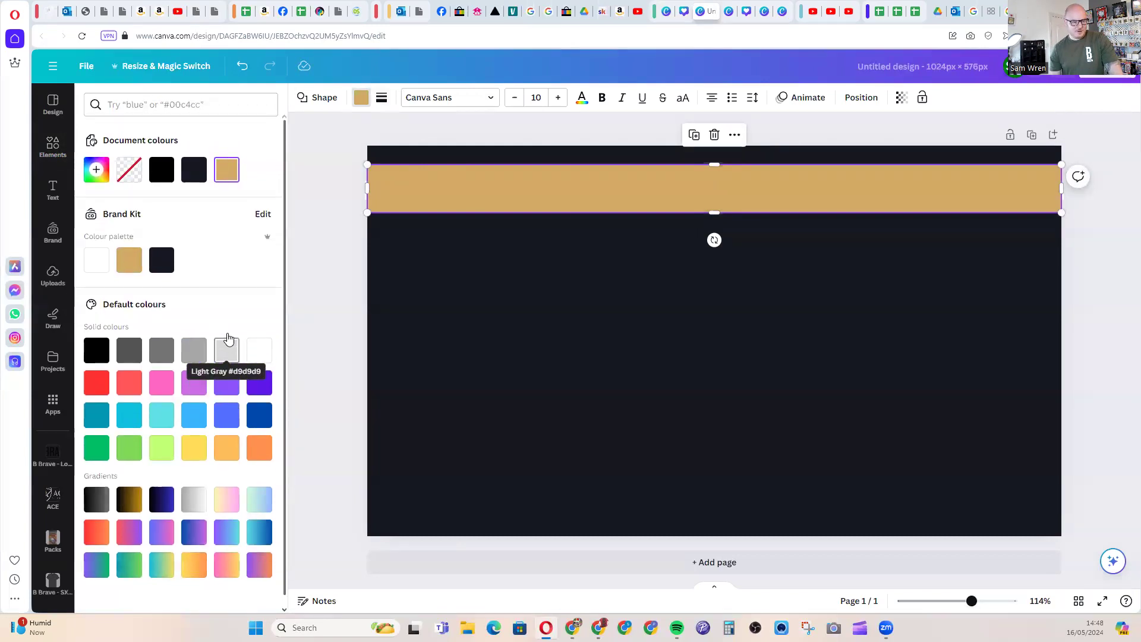
pyautogui.click(98, 172)
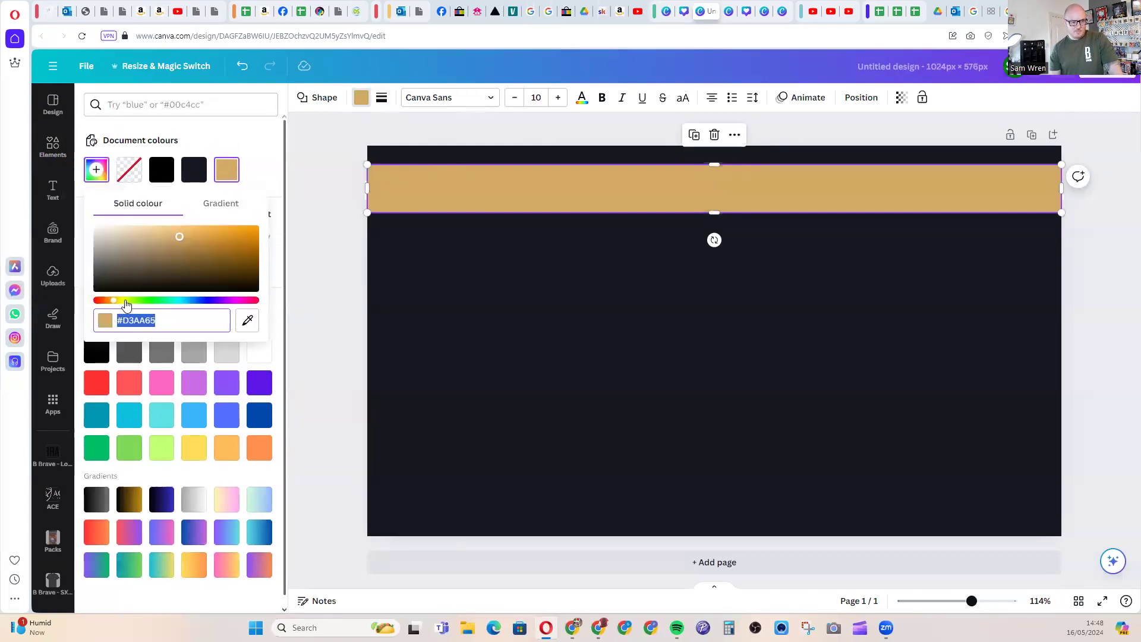
pyautogui.moveTo(126, 304); pyautogui.dragTo(121, 303)
pyautogui.moveTo(202, 254); pyautogui.dragTo(226, 229)
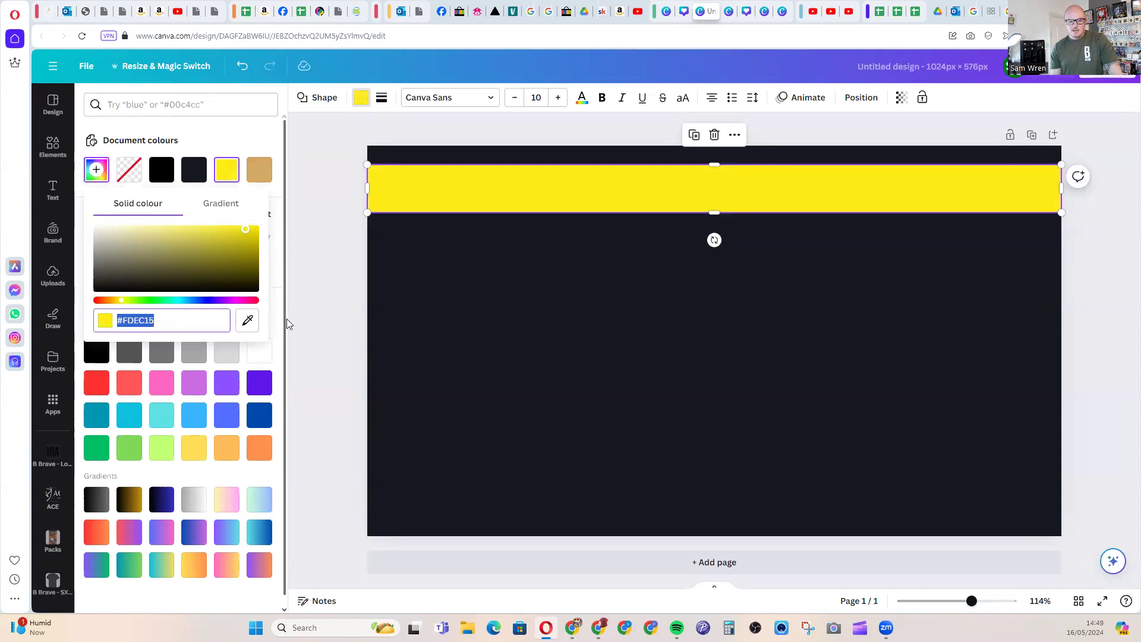
pyautogui.click(330, 317)
pyautogui.click(310, 309)
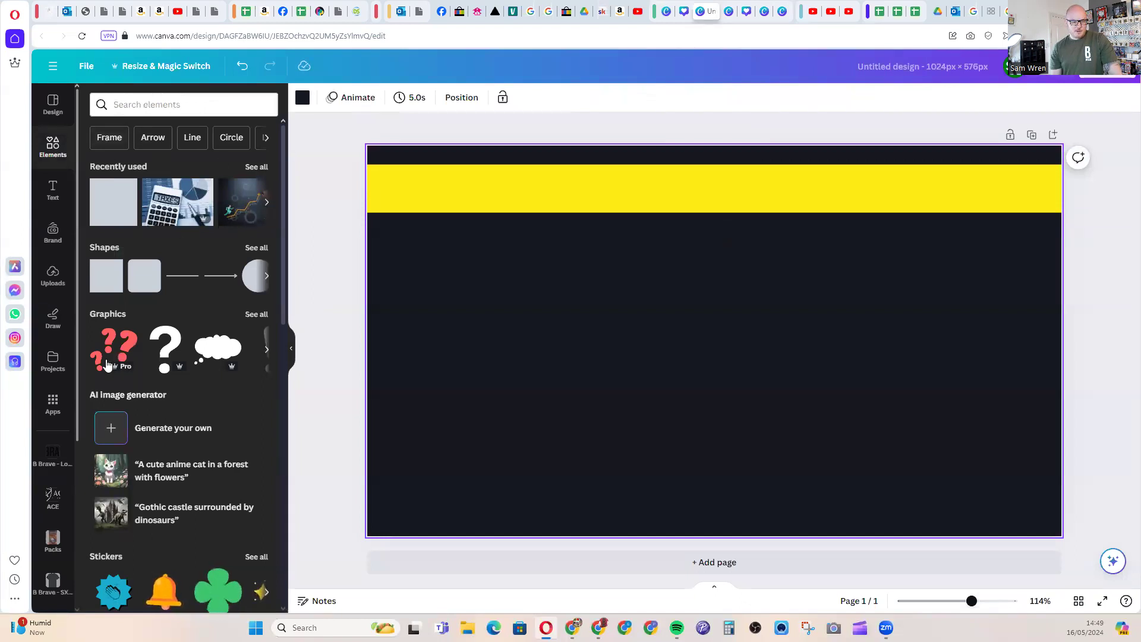
# Try sampling a colour for the banner with the bell sticker added to the page, and delete the sticker.
pyautogui.scroll(-2, 196, 416)
pyautogui.click(166, 481)
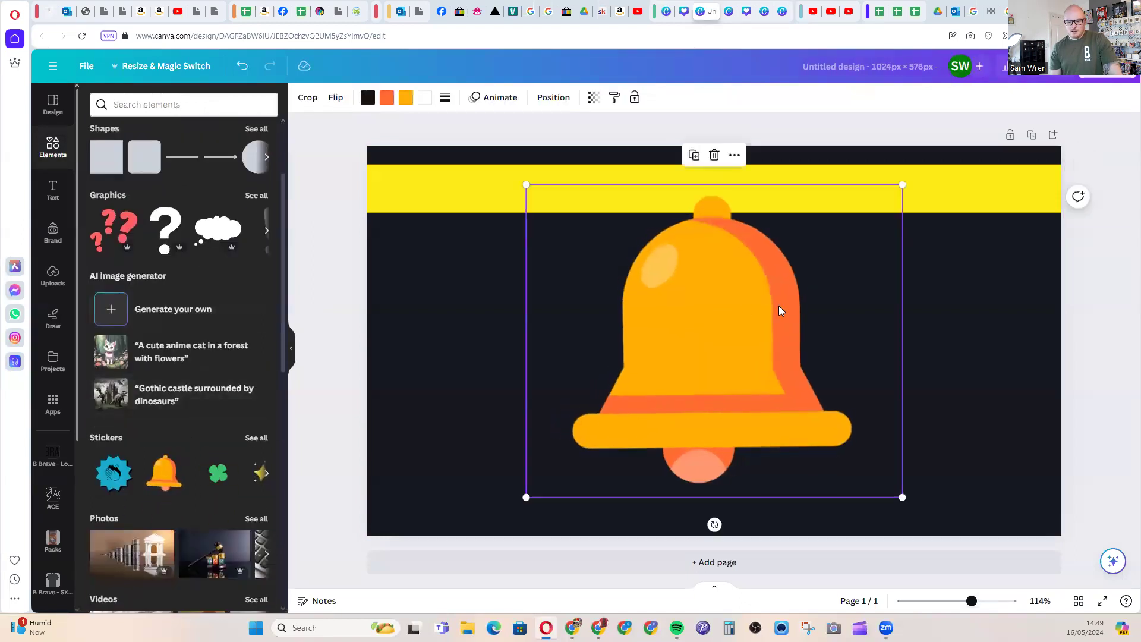
pyautogui.click(434, 177)
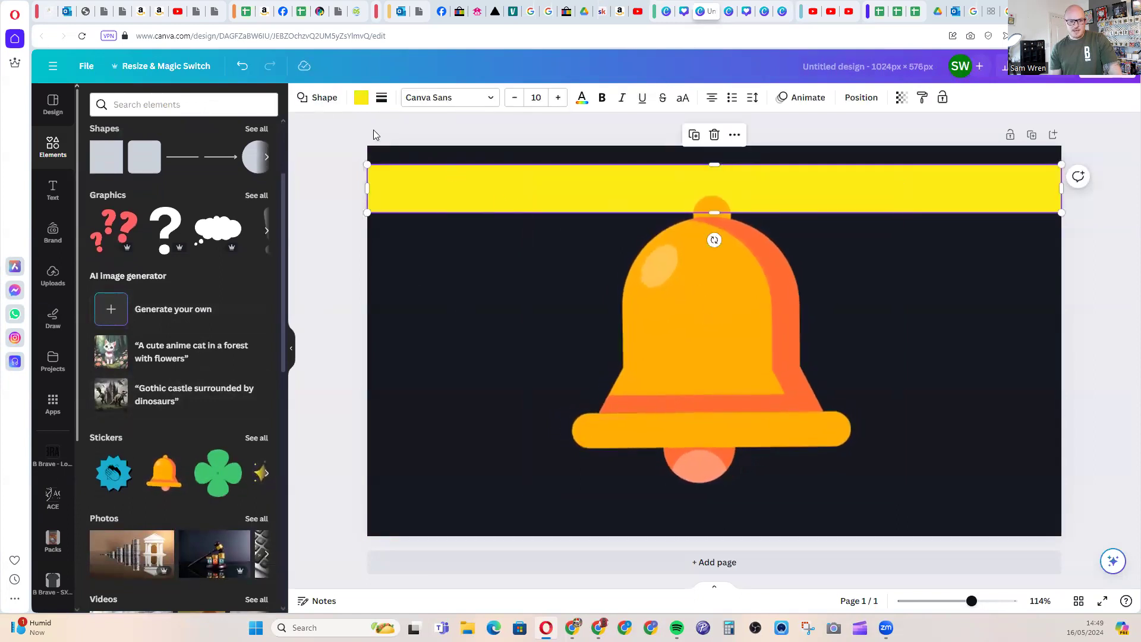
pyautogui.click(361, 98)
pyautogui.click(96, 170)
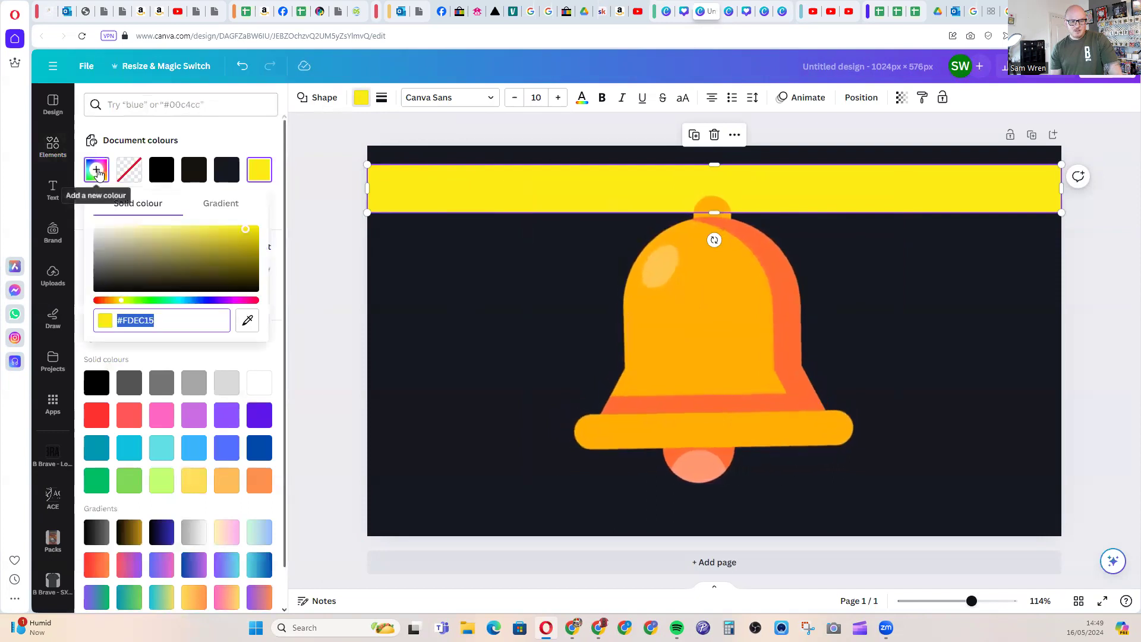
pyautogui.click(246, 327)
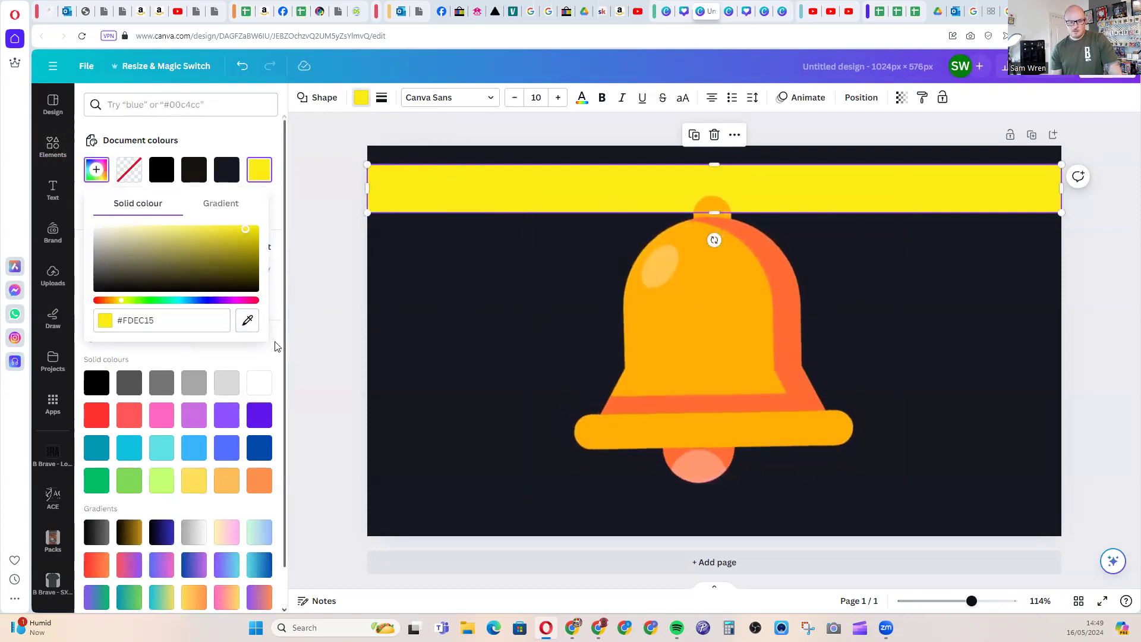
pyautogui.click(249, 325)
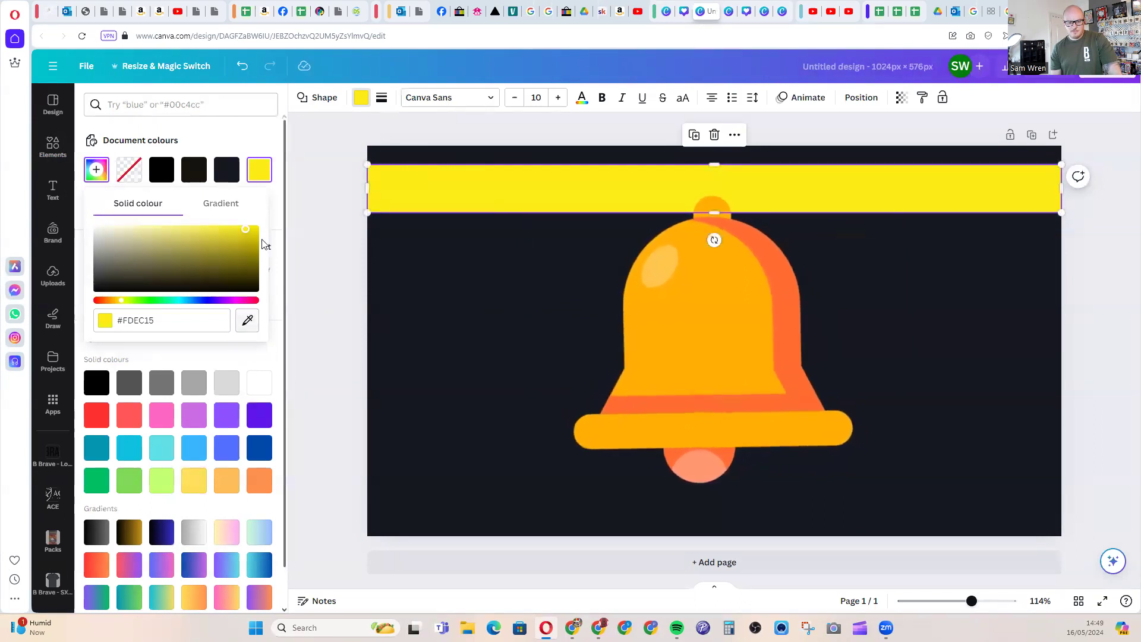
pyautogui.click(695, 266)
pyautogui.press('Delete')
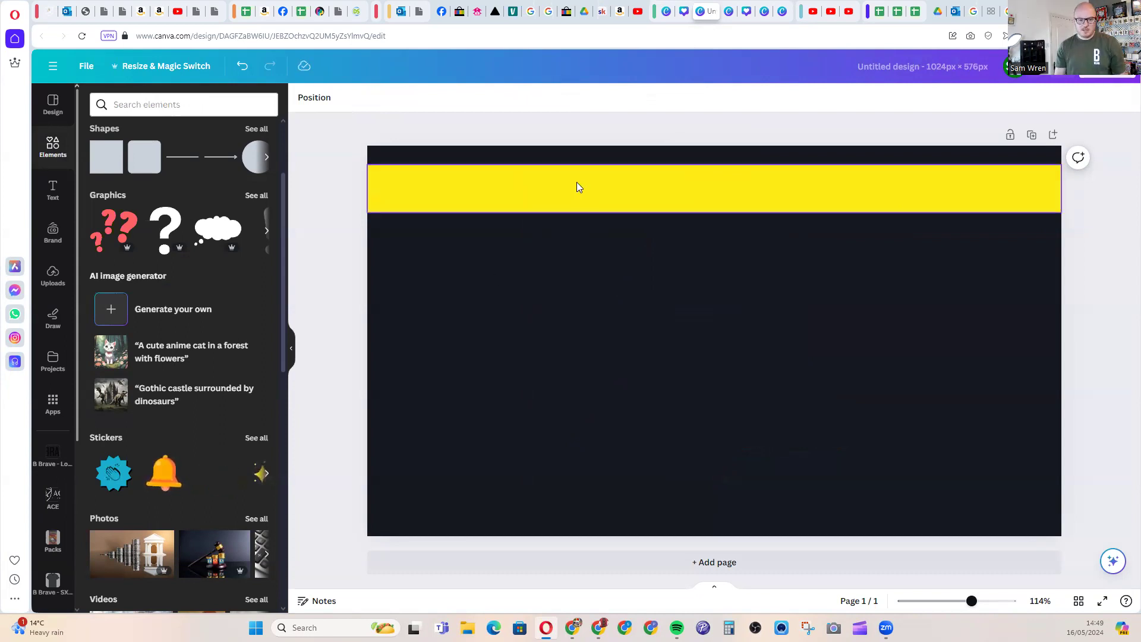
# Nudge the yellow banner slightly upwards and align it to the vertical middle of the page.
pyautogui.click(479, 195)
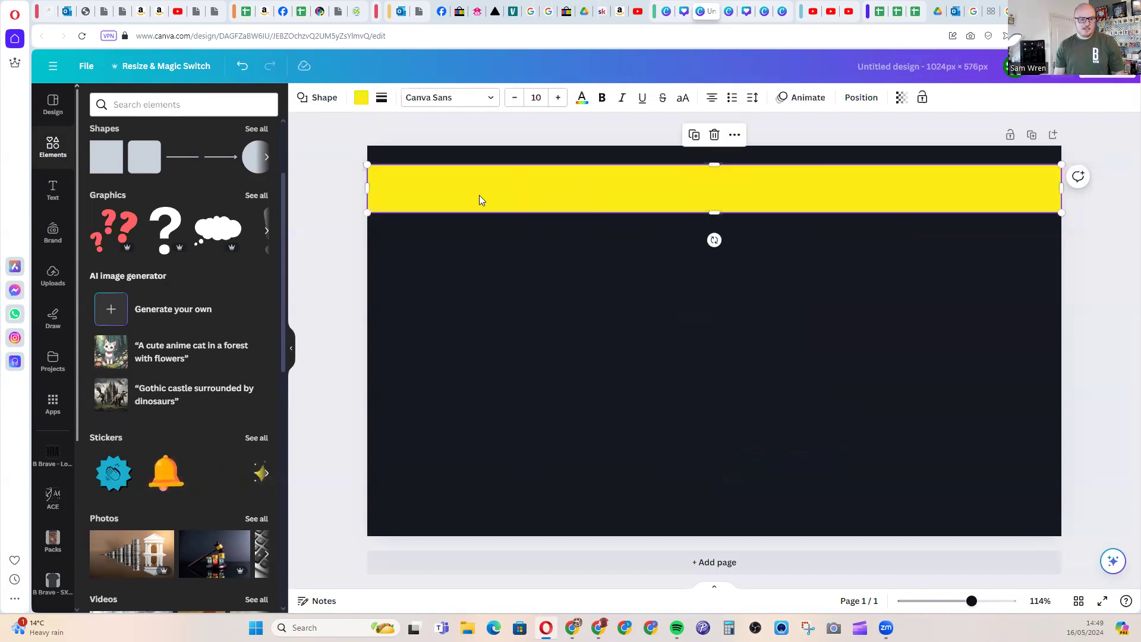
pyautogui.click(338, 174)
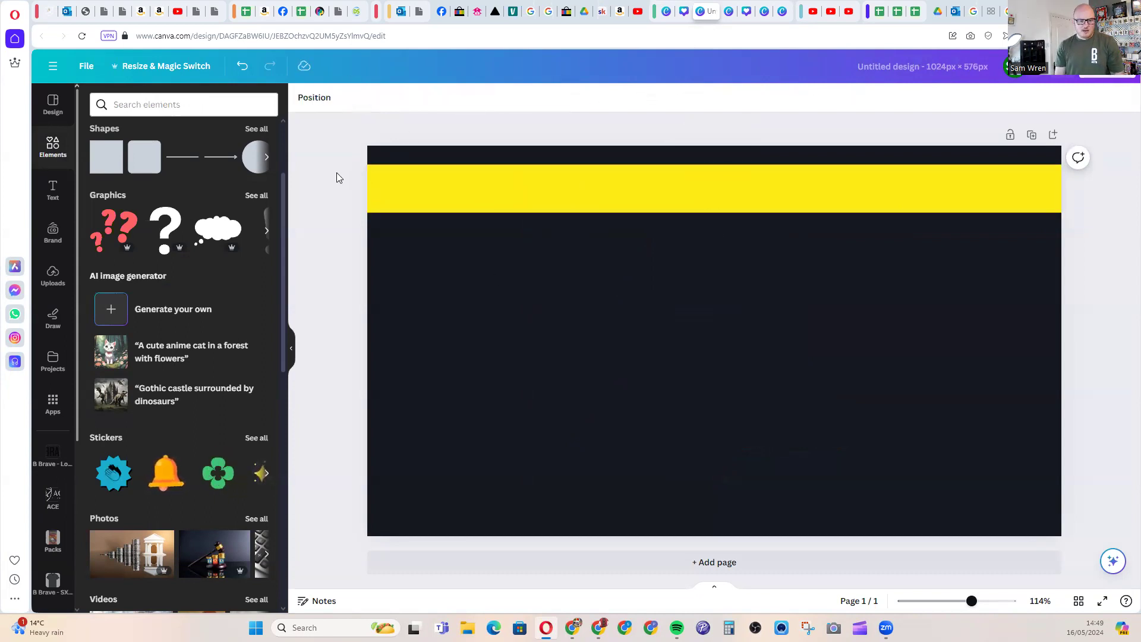
pyautogui.click(706, 195)
pyautogui.moveTo(675, 188); pyautogui.dragTo(678, 185)
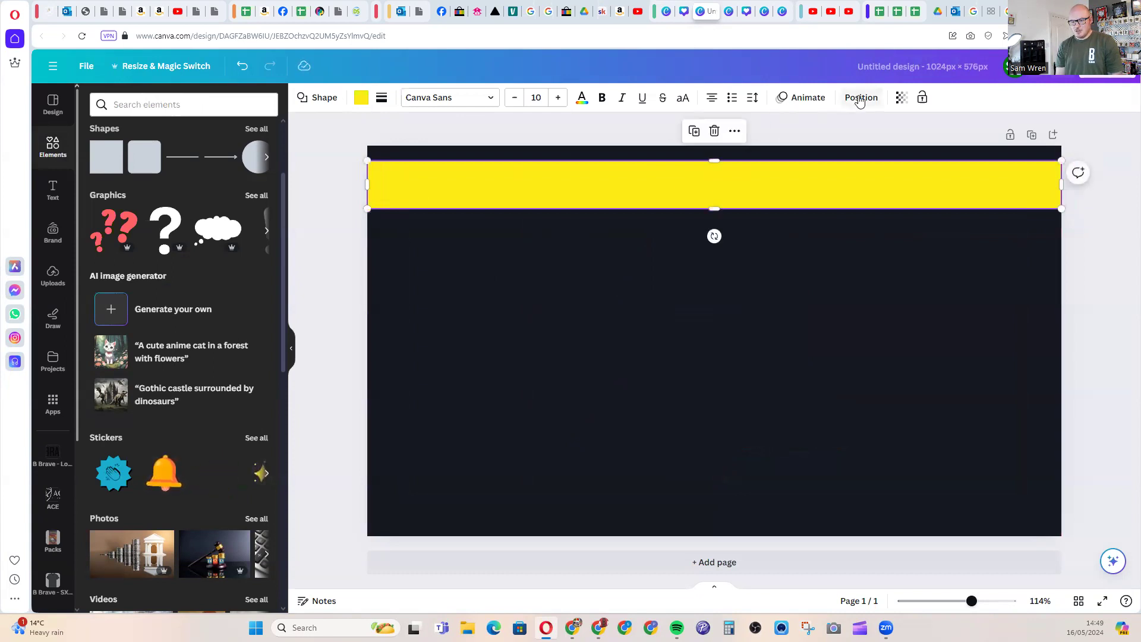
pyautogui.click(859, 101)
pyautogui.click(113, 230)
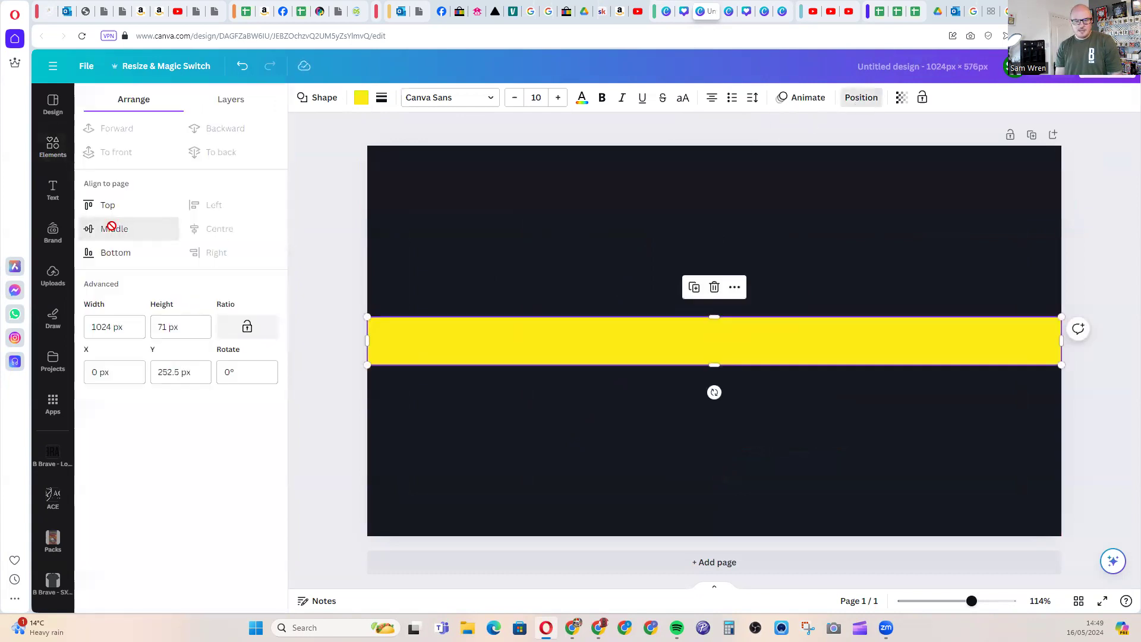
# Move the yellow banner into the upper part of the page, at about Y 48.8 px.
pyautogui.moveTo(607, 340); pyautogui.dragTo(517, 208)
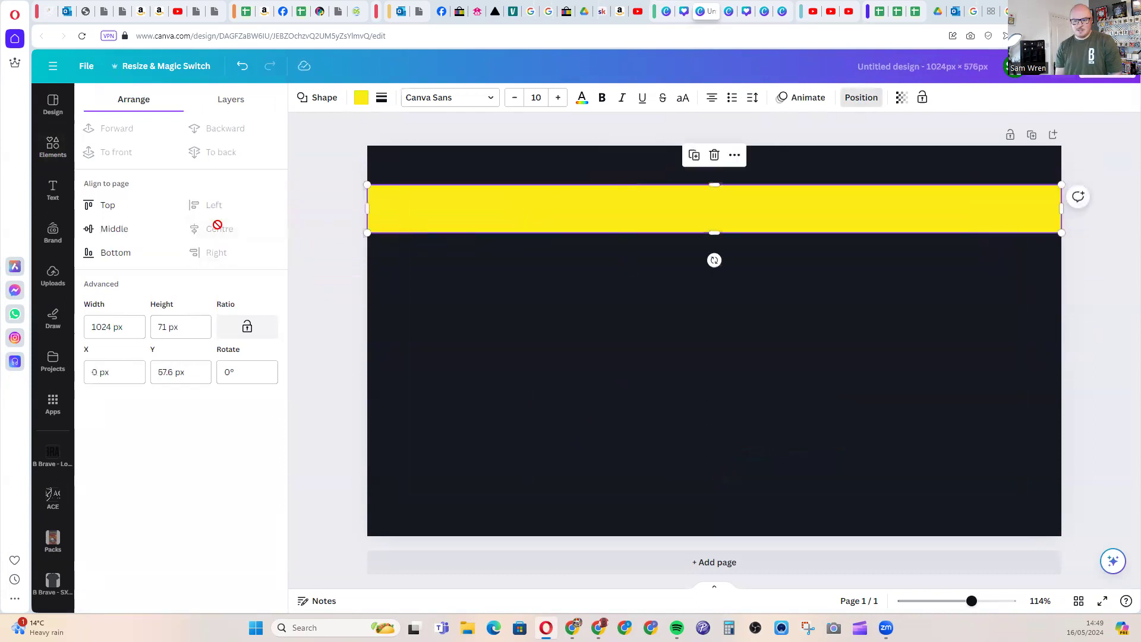
pyautogui.moveTo(503, 223); pyautogui.dragTo(504, 217)
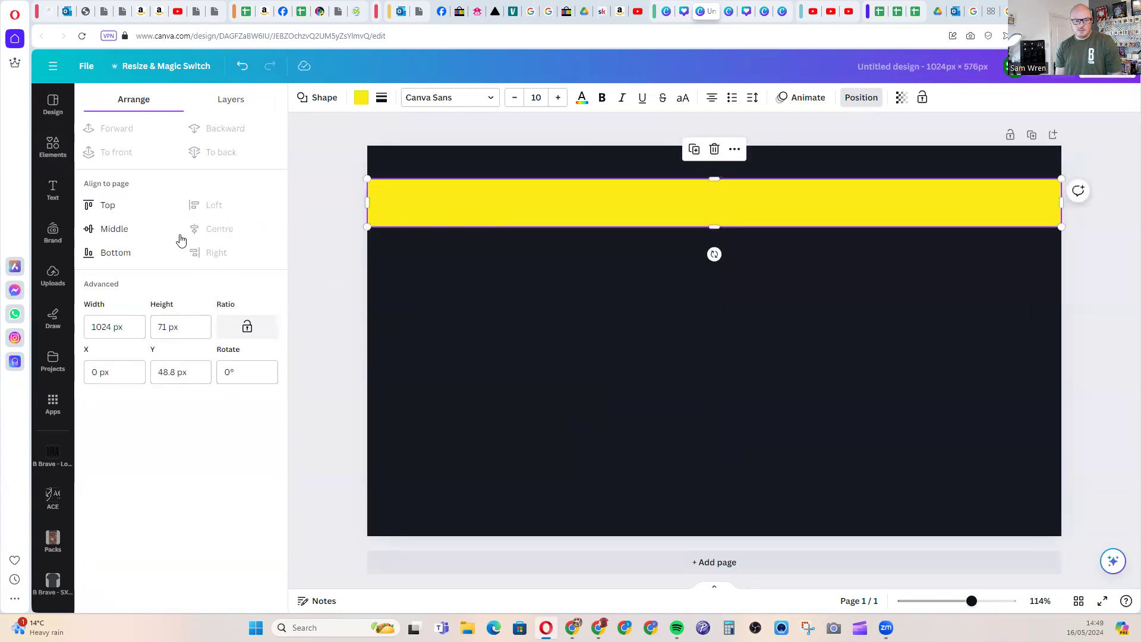
pyautogui.press('Escape')
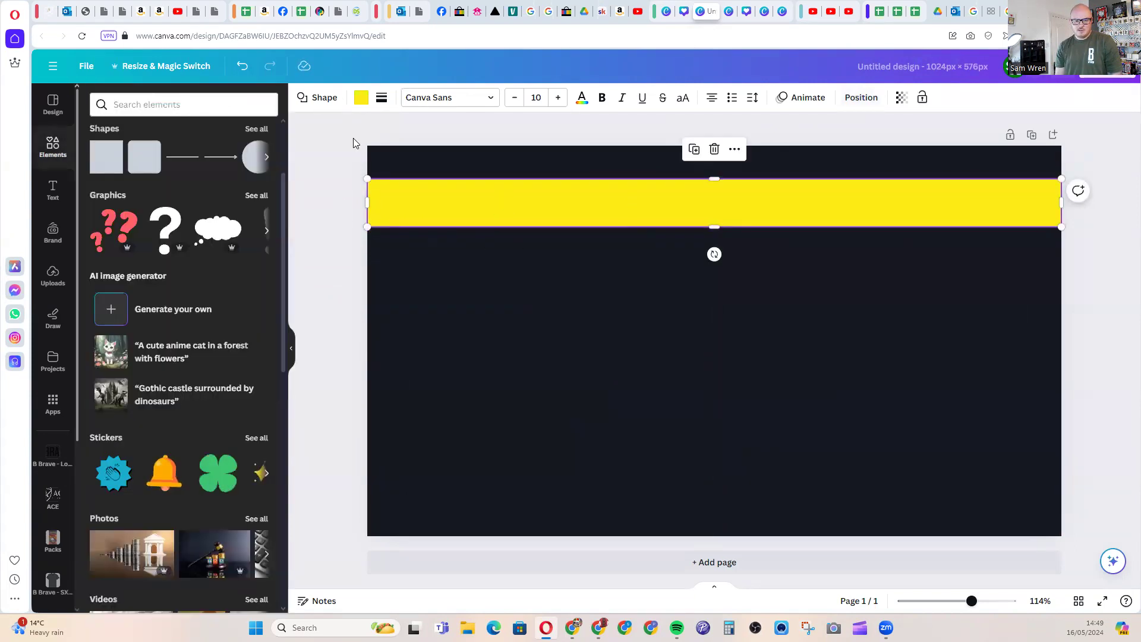
# Add a heading to the page in the Media Sans font reading "HOW TO: CANVA.COM".
pyautogui.press('Escape')
pyautogui.click(606, 243)
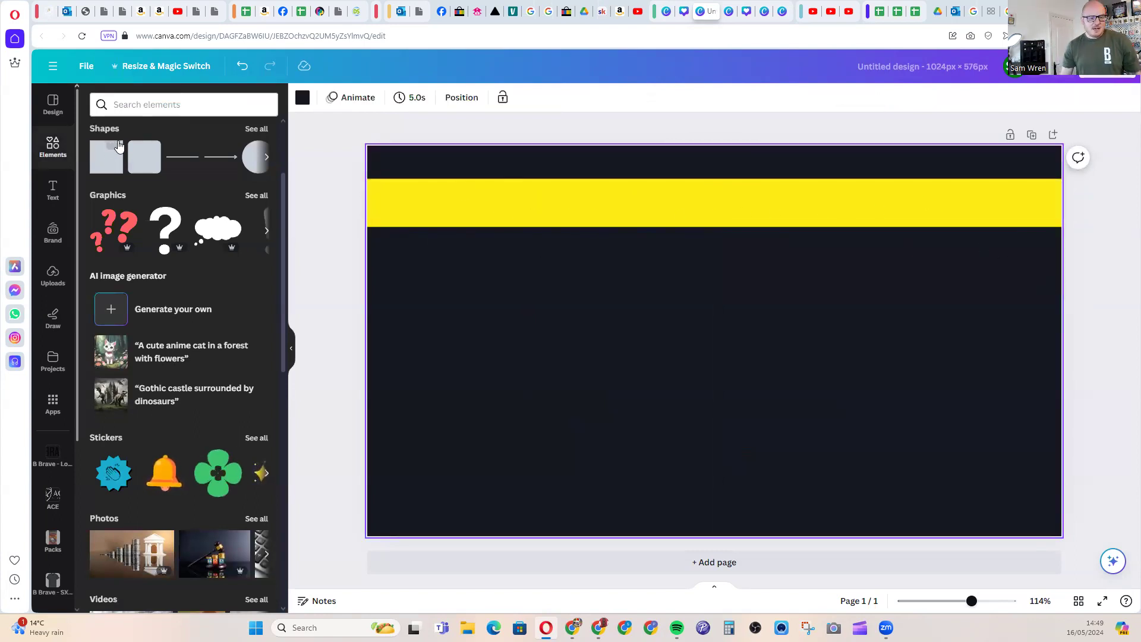
pyautogui.click(52, 187)
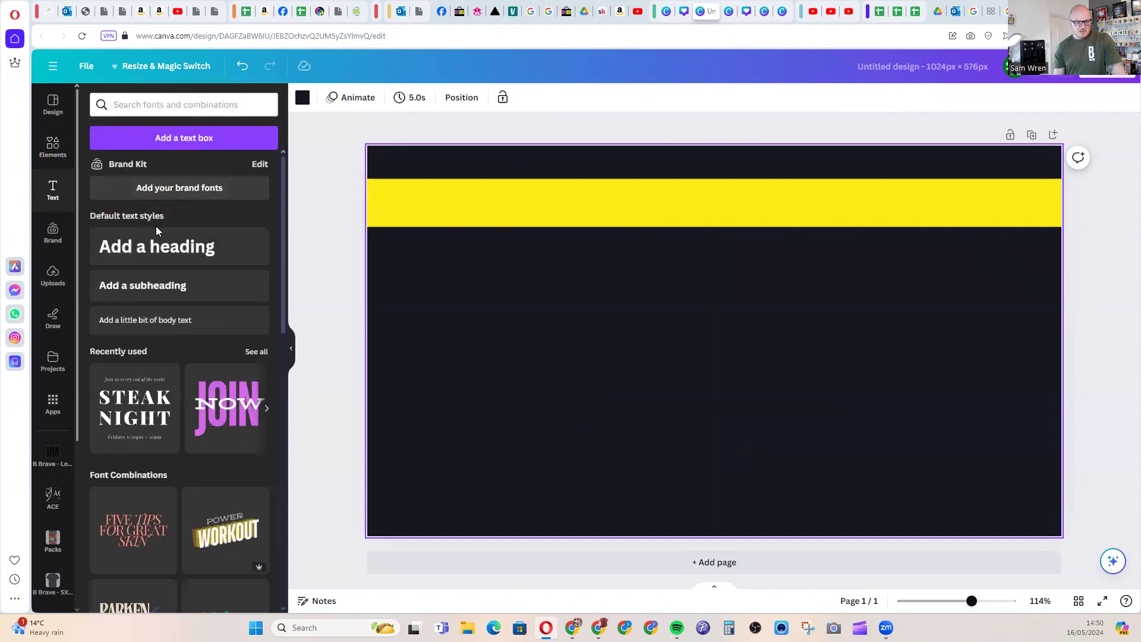
pyautogui.click(143, 247)
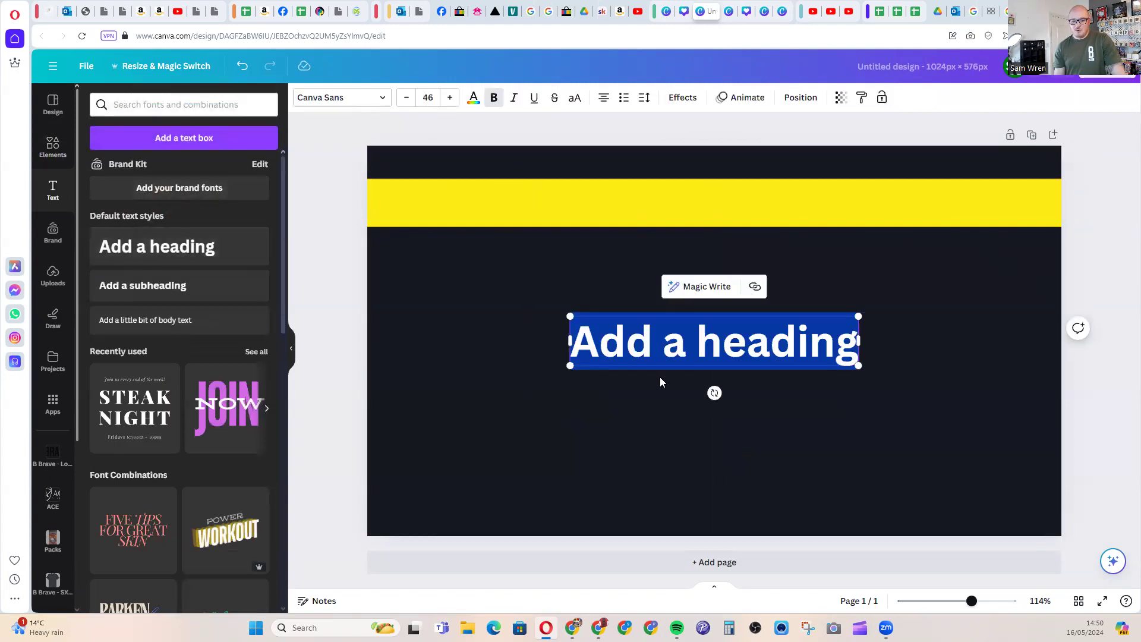
pyautogui.click(342, 98)
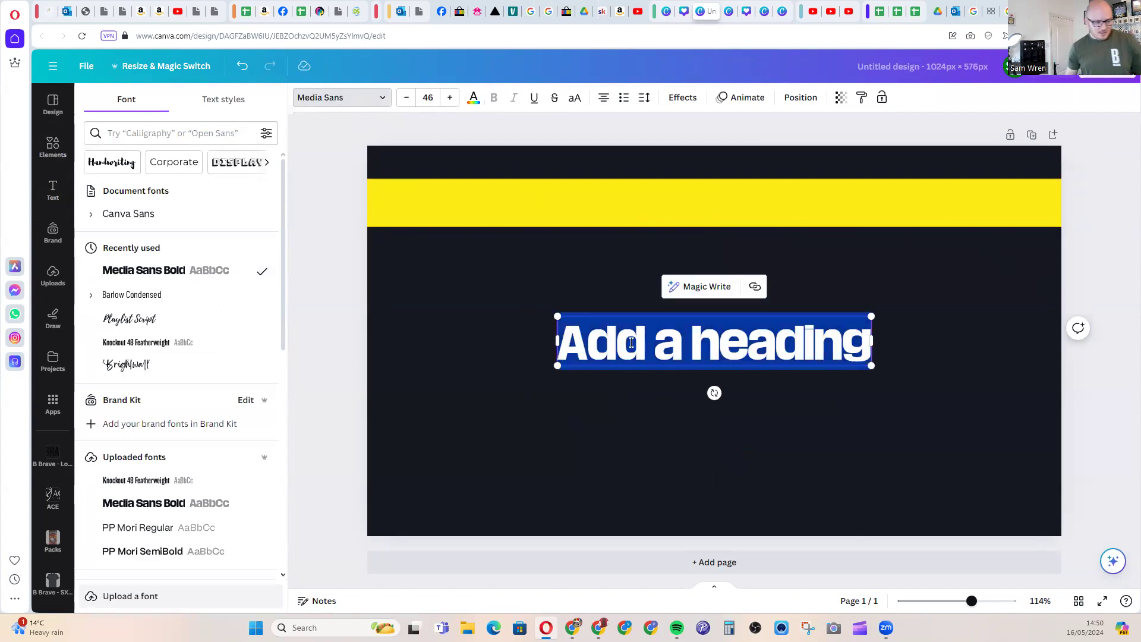
pyautogui.write('HOW TO')
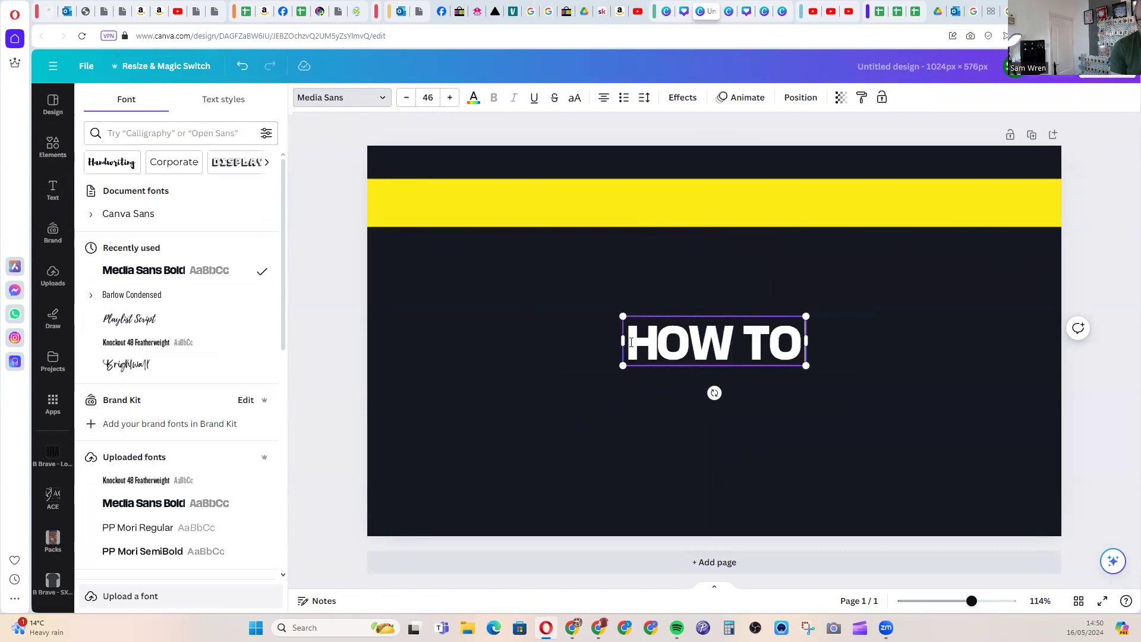
pyautogui.write(':')
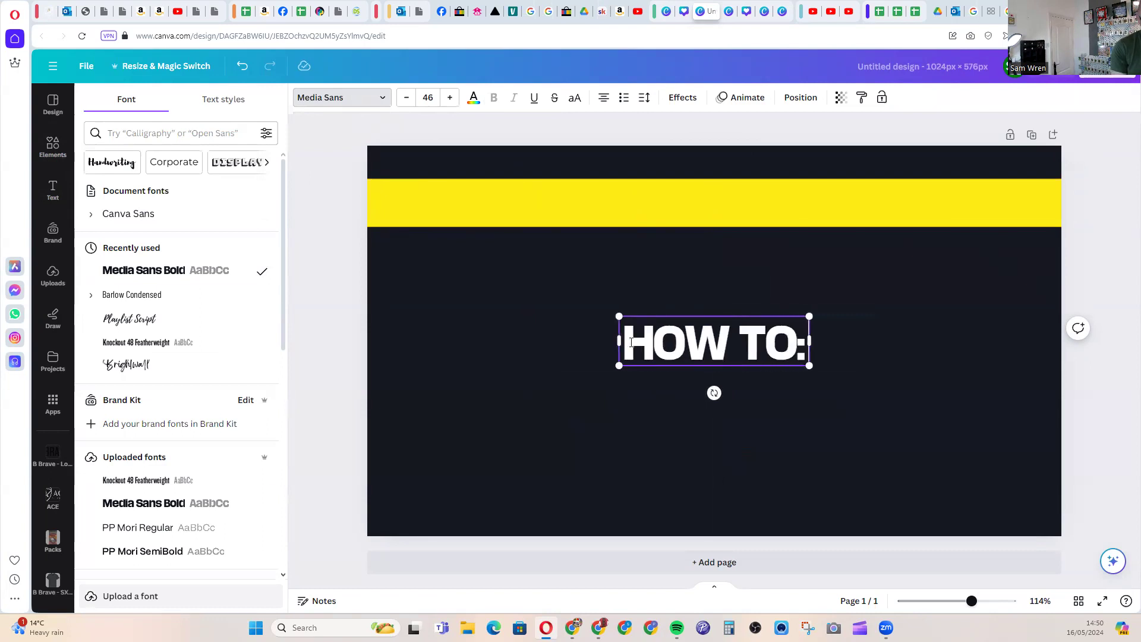
pyautogui.write(' CANVA')
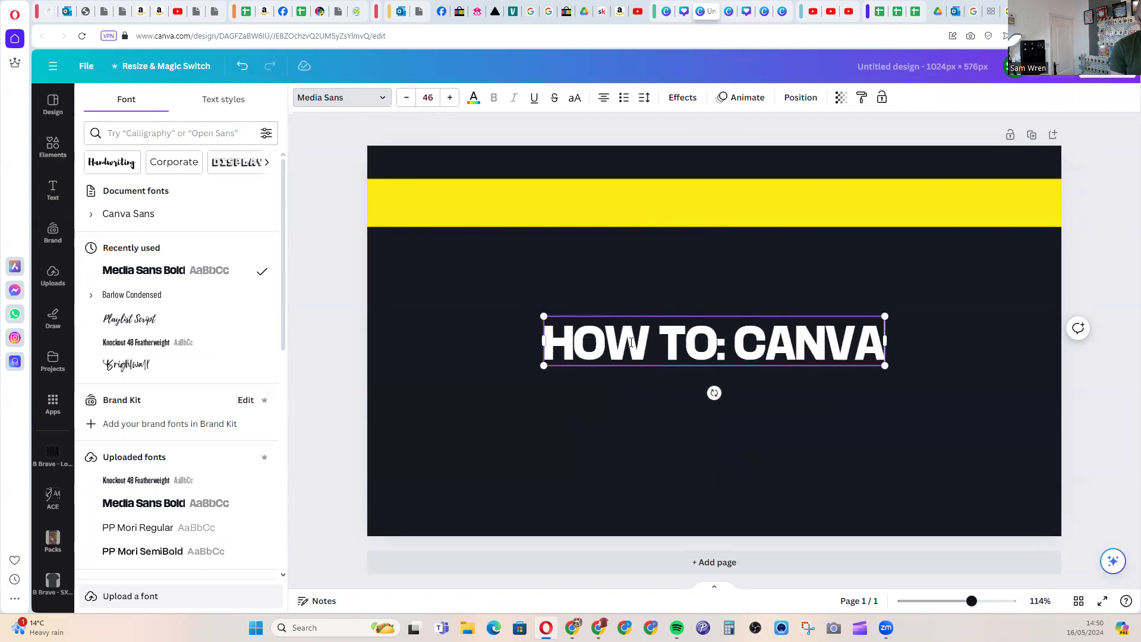
pyautogui.write('.COM')
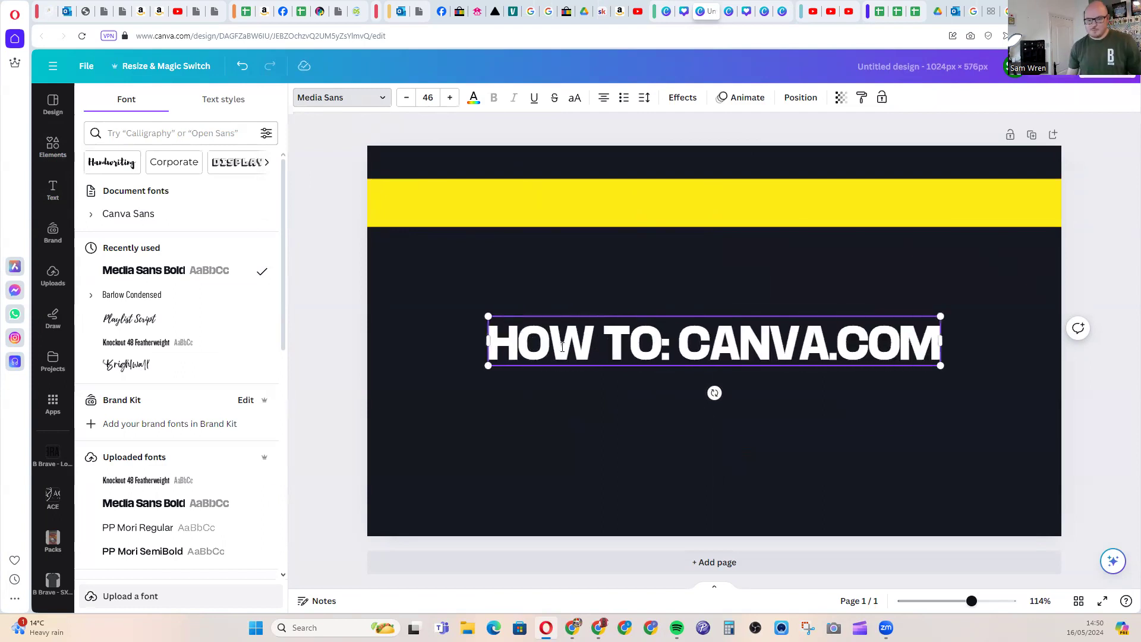
pyautogui.press('Escape')
# Move the heading onto the yellow banner and recolour its text with the Brand Kit's dark colour.
pyautogui.moveTo(731, 356); pyautogui.dragTo(719, 218)
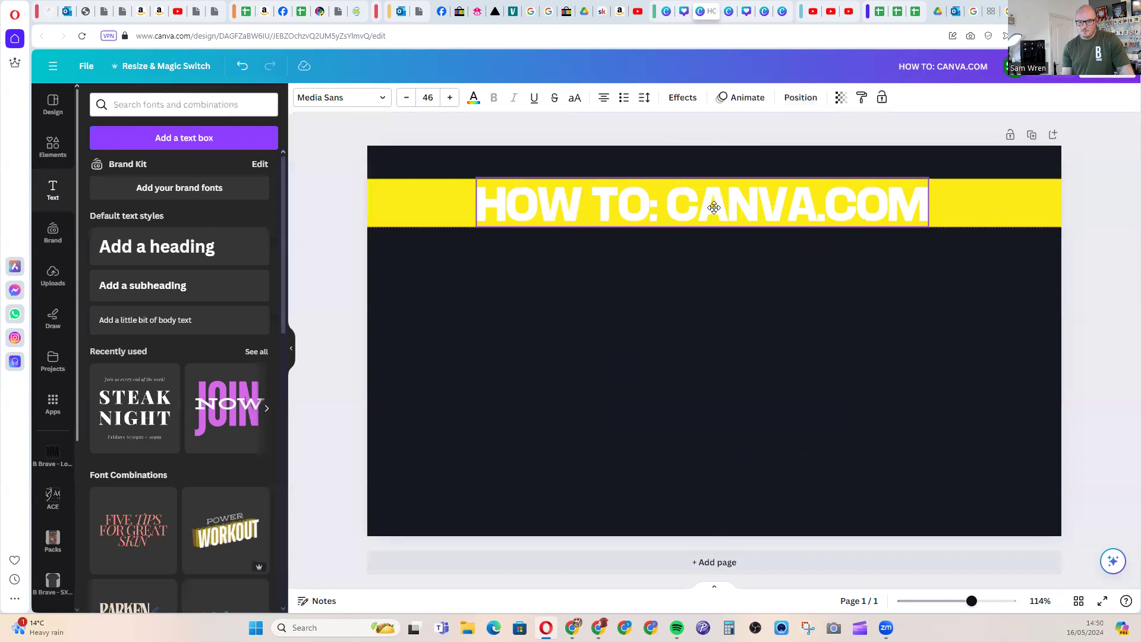
pyautogui.click(473, 97)
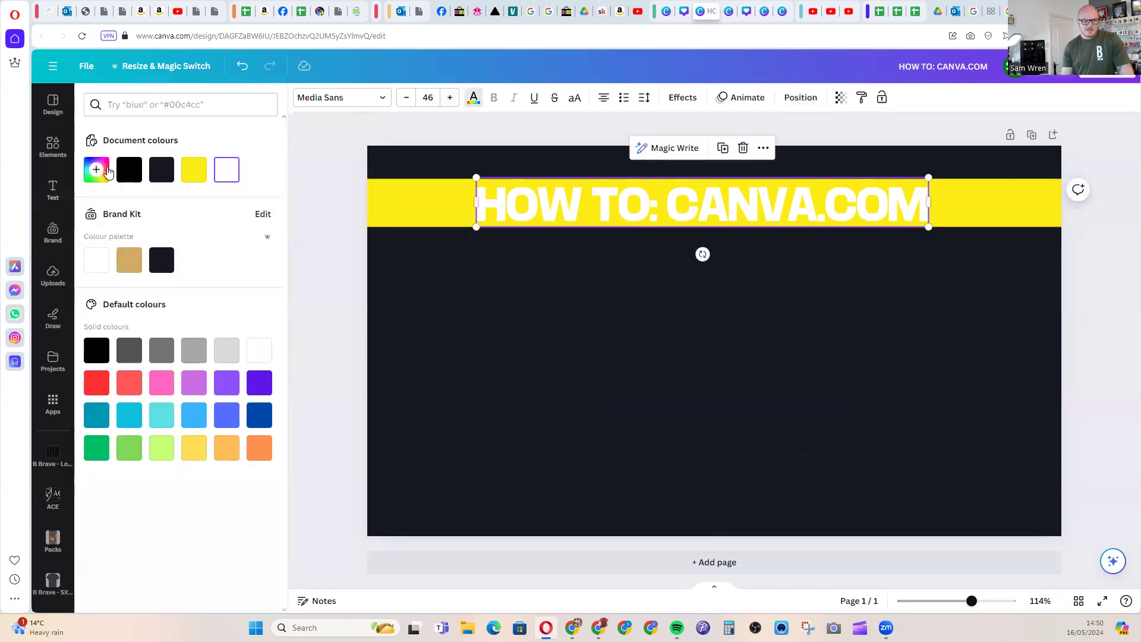
pyautogui.click(130, 175)
pyautogui.click(171, 265)
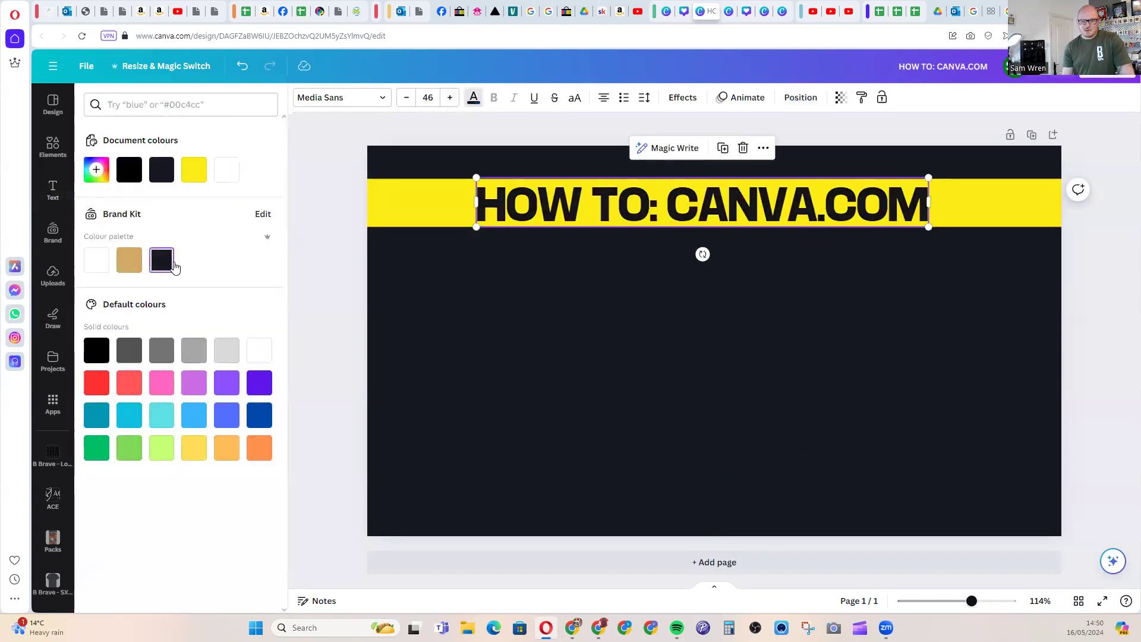
# Shrink the heading to size 36.9, centre it on the banner and reword it as "HOW TO EASILY USE CANVA.COM".
pyautogui.moveTo(905, 188); pyautogui.dragTo(852, 209)
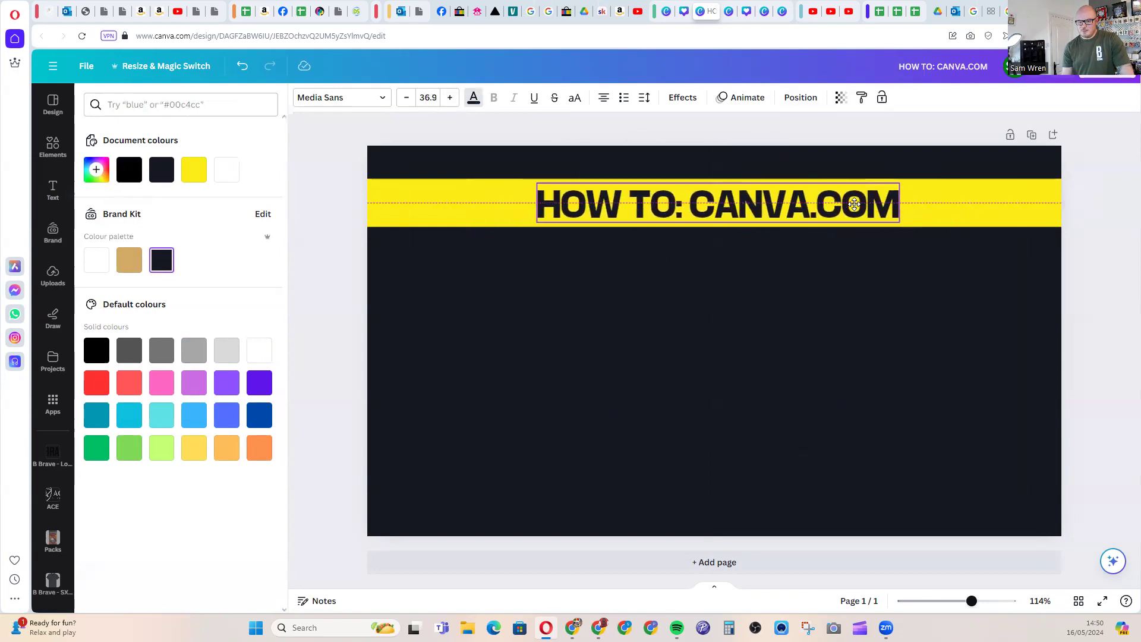
pyautogui.doubleClick(854, 204)
pyautogui.click(774, 212)
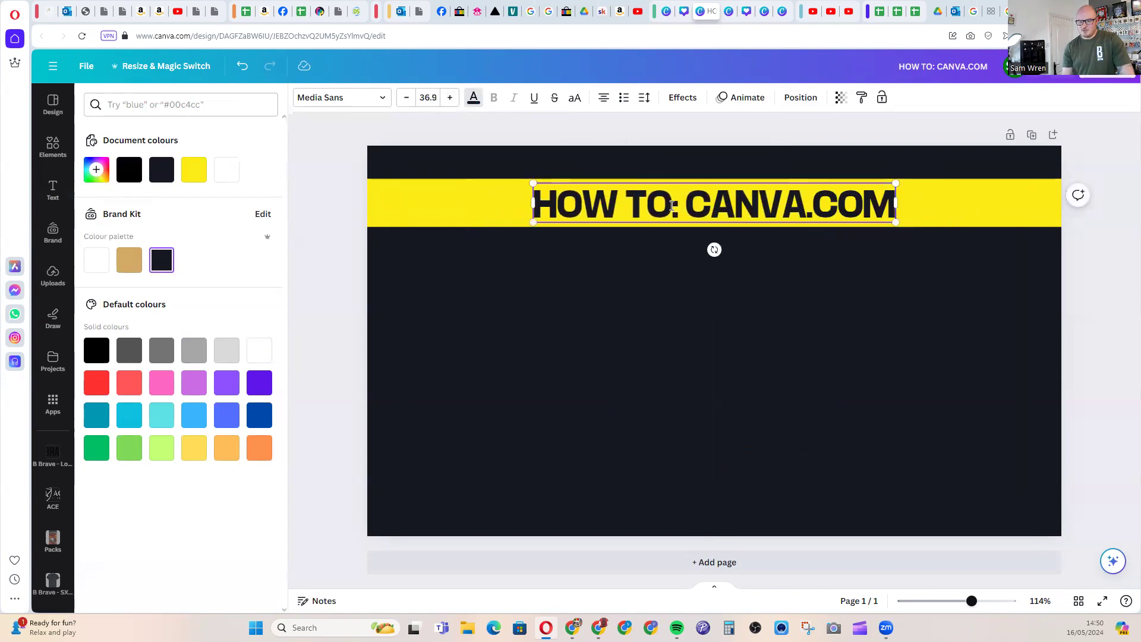
pyautogui.press('Delete')
pyautogui.write('USE')
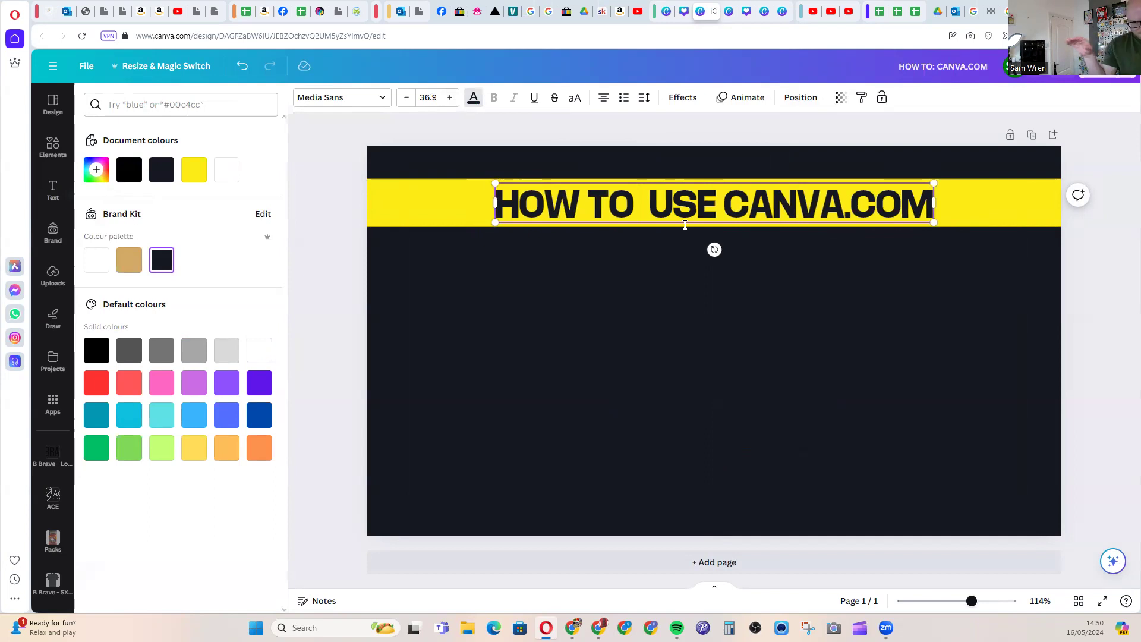
pyautogui.write(' EASILY')
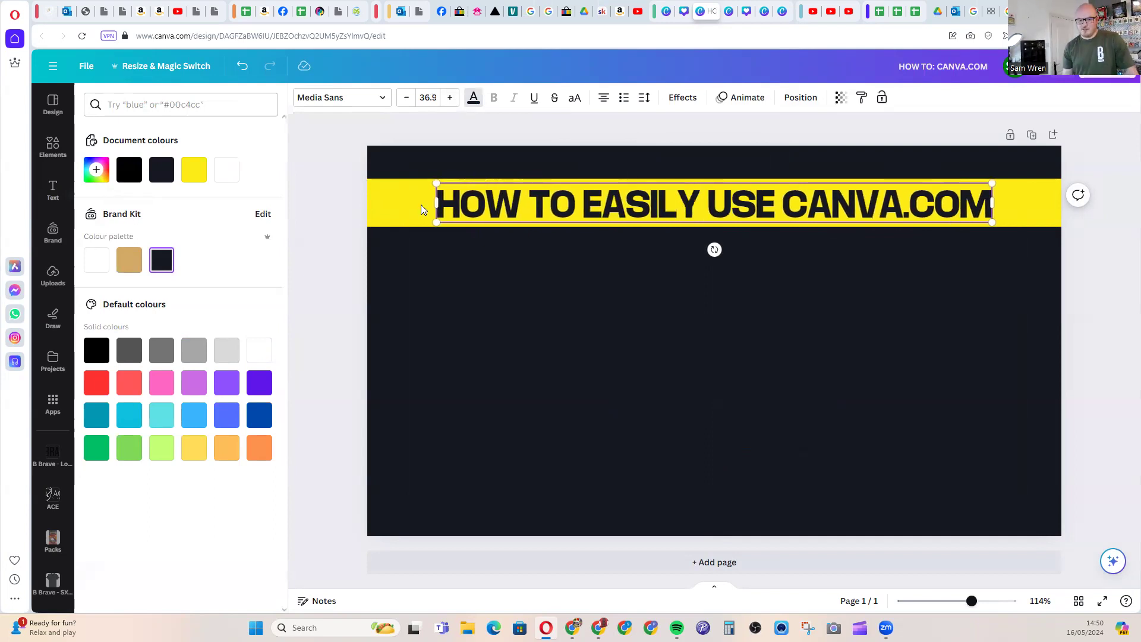
# Move the yellow banner and its heading together slightly upwards and group them.
pyautogui.click(835, 325)
pyautogui.moveTo(909, 246); pyautogui.dragTo(773, 202)
pyautogui.click(1095, 256)
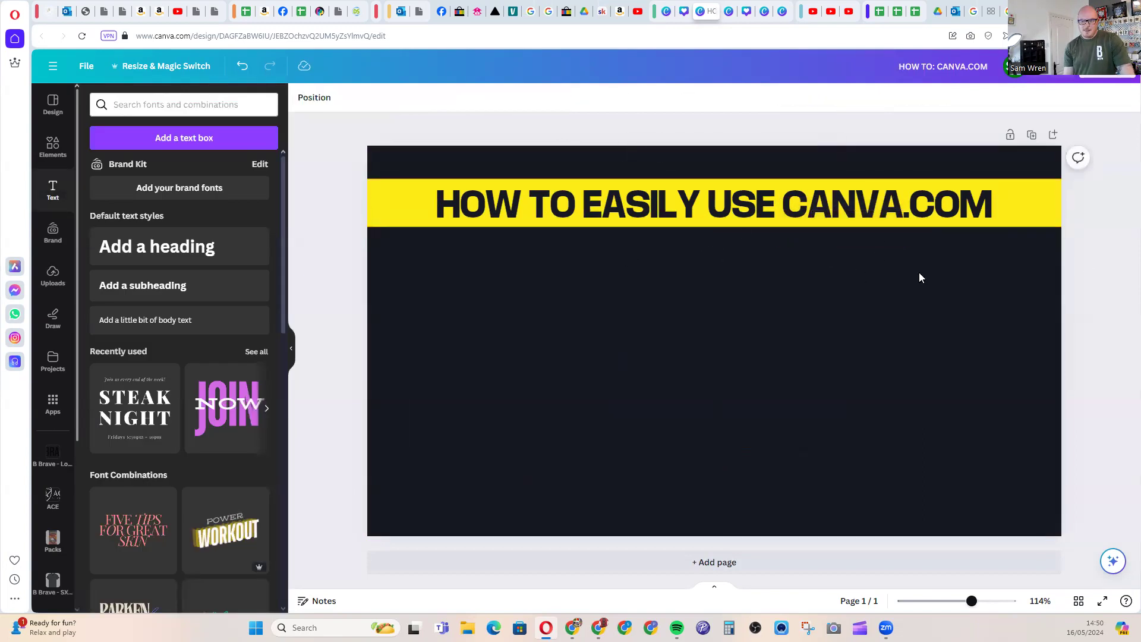
pyautogui.moveTo(904, 203); pyautogui.dragTo(900, 191)
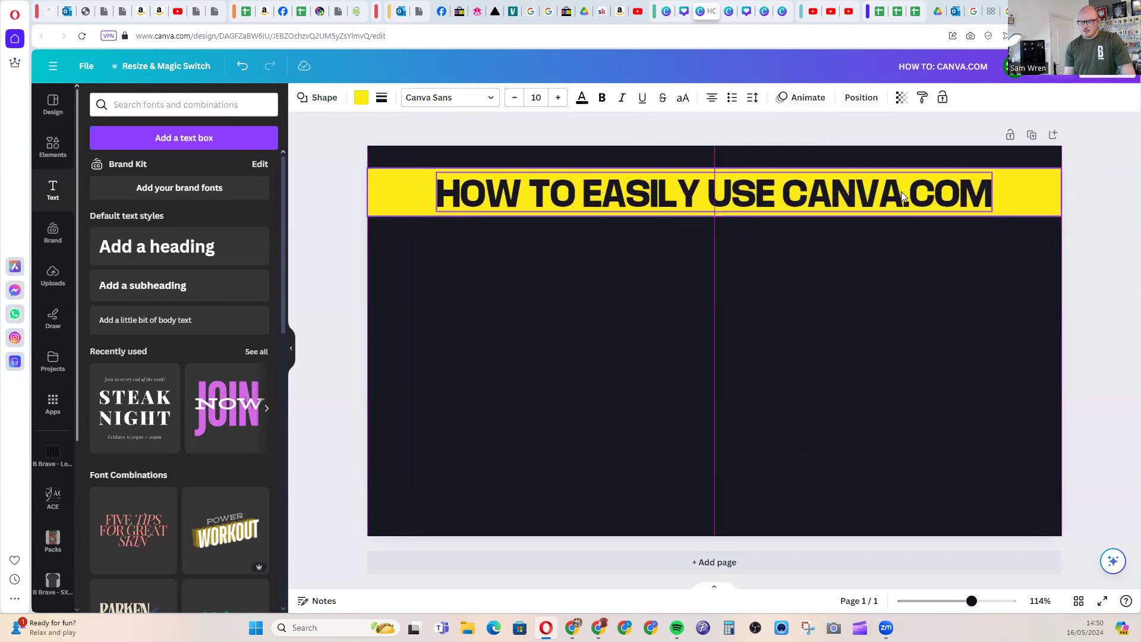
pyautogui.click(960, 241)
pyautogui.click(946, 206)
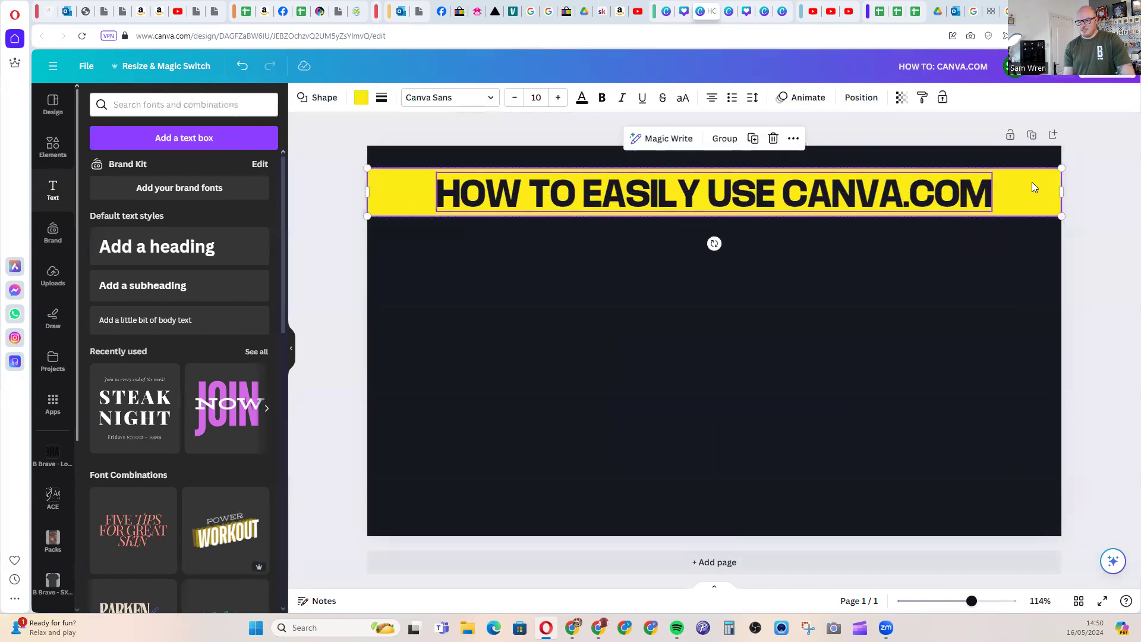
pyautogui.click(724, 139)
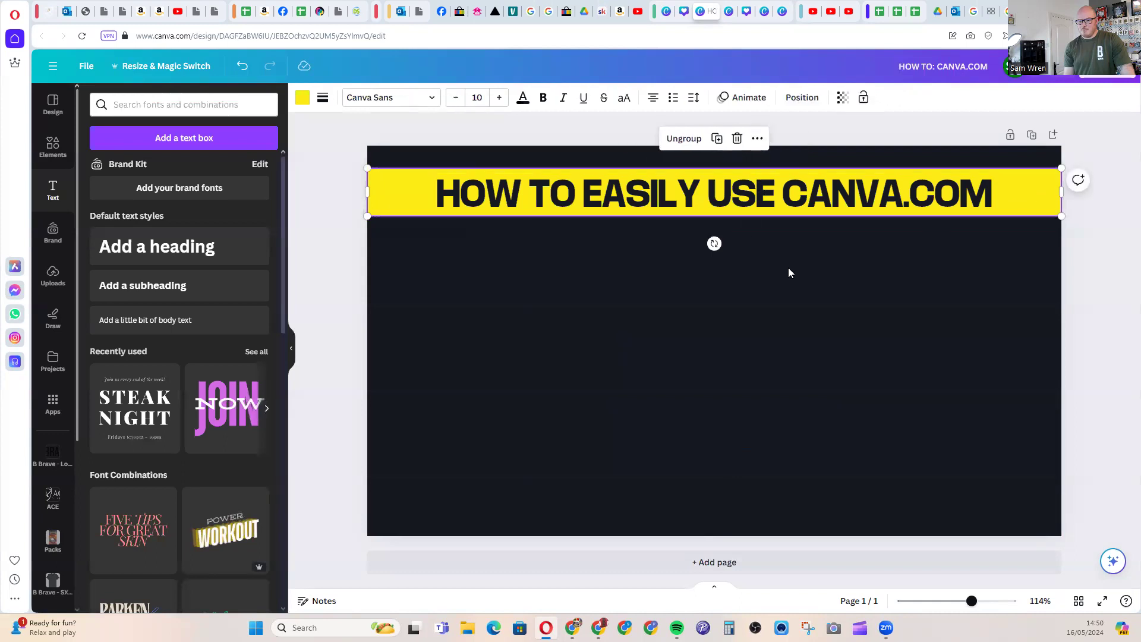
# Try ungrouping the banner and heading and moving the heading down on its own, and undo that move.
pyautogui.moveTo(752, 197); pyautogui.dragTo(767, 297)
pyautogui.click(743, 135)
pyautogui.click(767, 228)
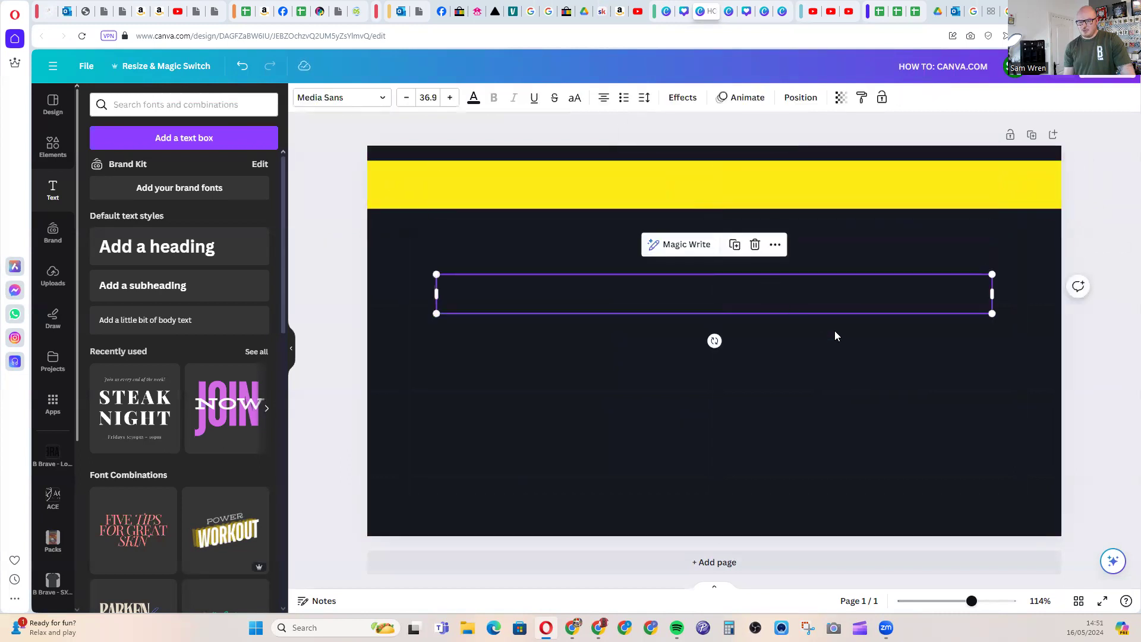
pyautogui.hotkey('ctrl', 'z')
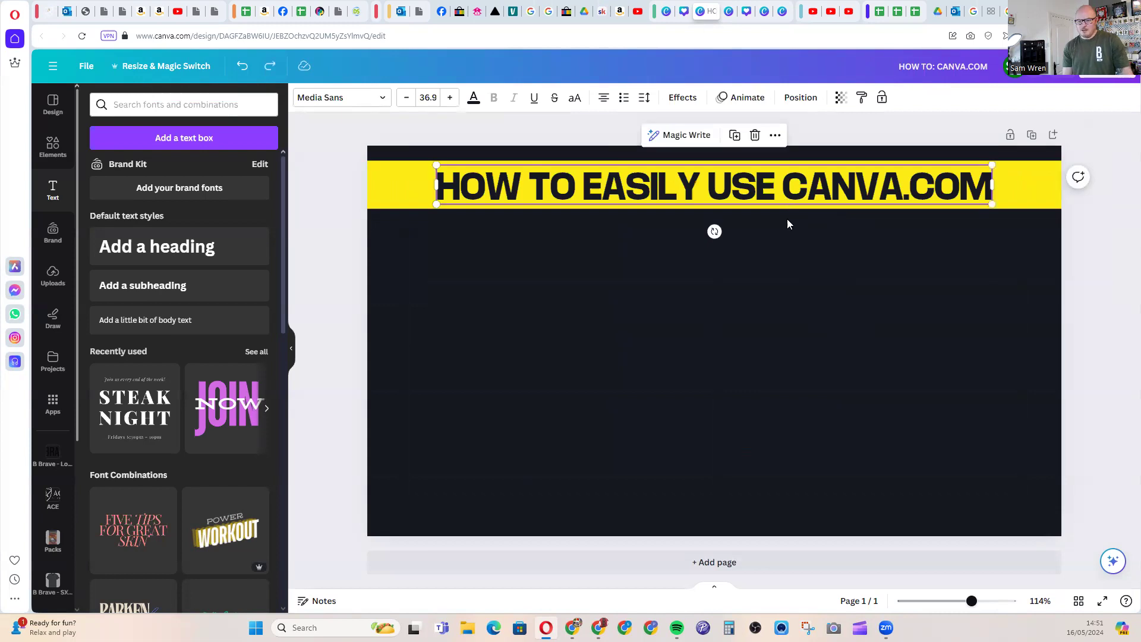
# Move the banner together with its heading slightly down the page.
pyautogui.click(777, 189)
pyautogui.moveTo(755, 189); pyautogui.dragTo(755, 200)
pyautogui.click(1098, 277)
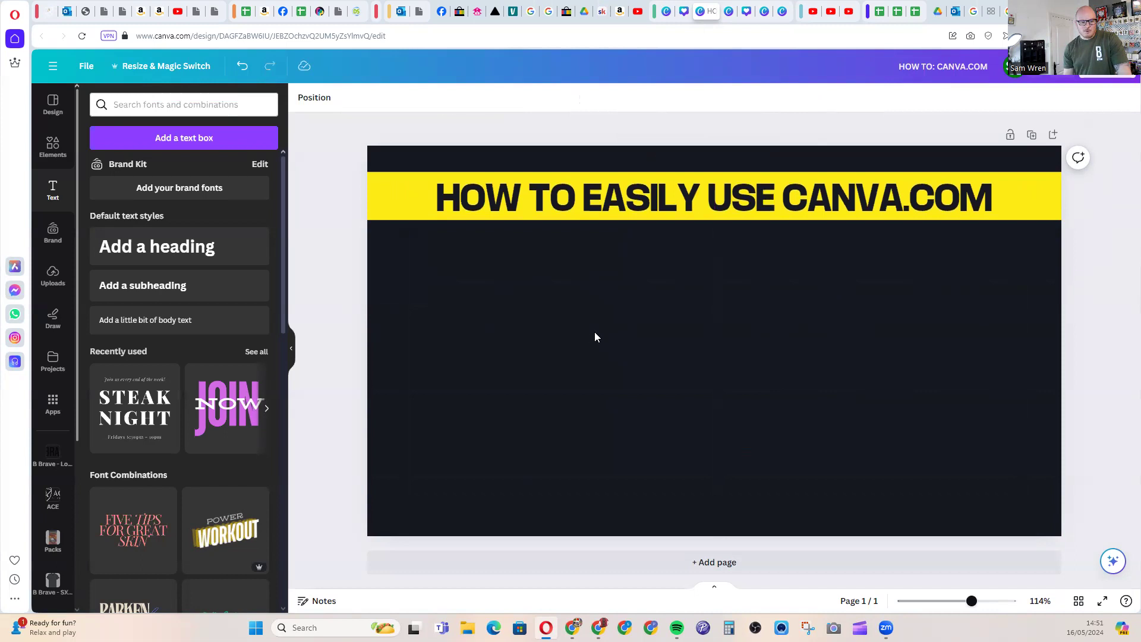
# Open the Snipping Tool and capture the whole Canva editor area as a screenshot.
pyautogui.click(808, 628)
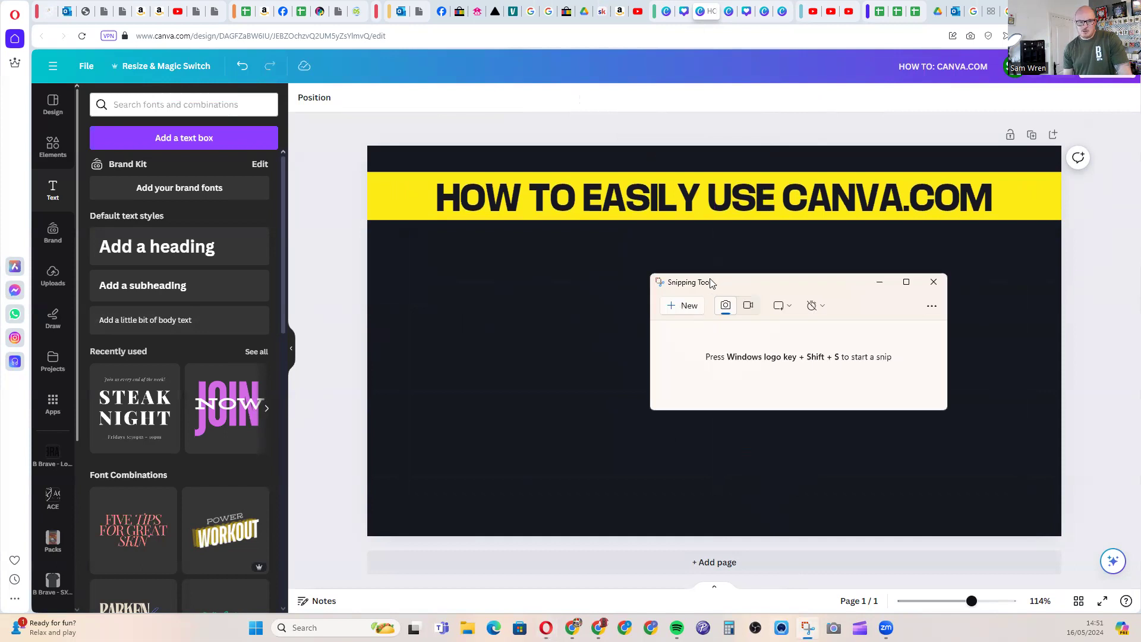
pyautogui.moveTo(712, 282); pyautogui.dragTo(118, 42)
pyautogui.click(91, 66)
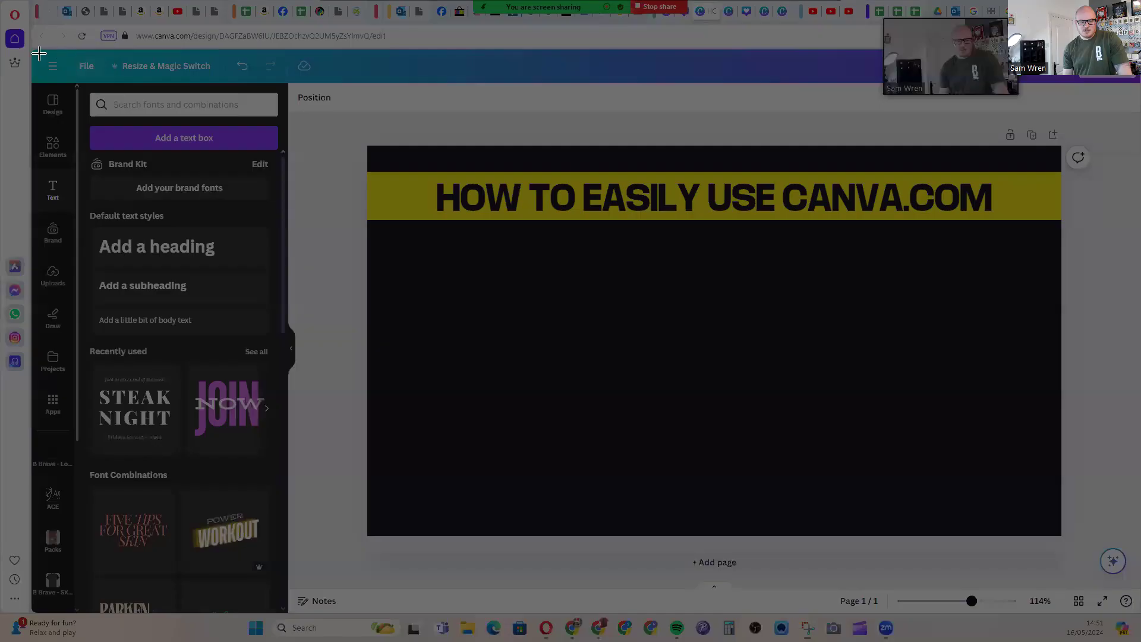
pyautogui.moveTo(33, 51); pyautogui.dragTo(1124, 583)
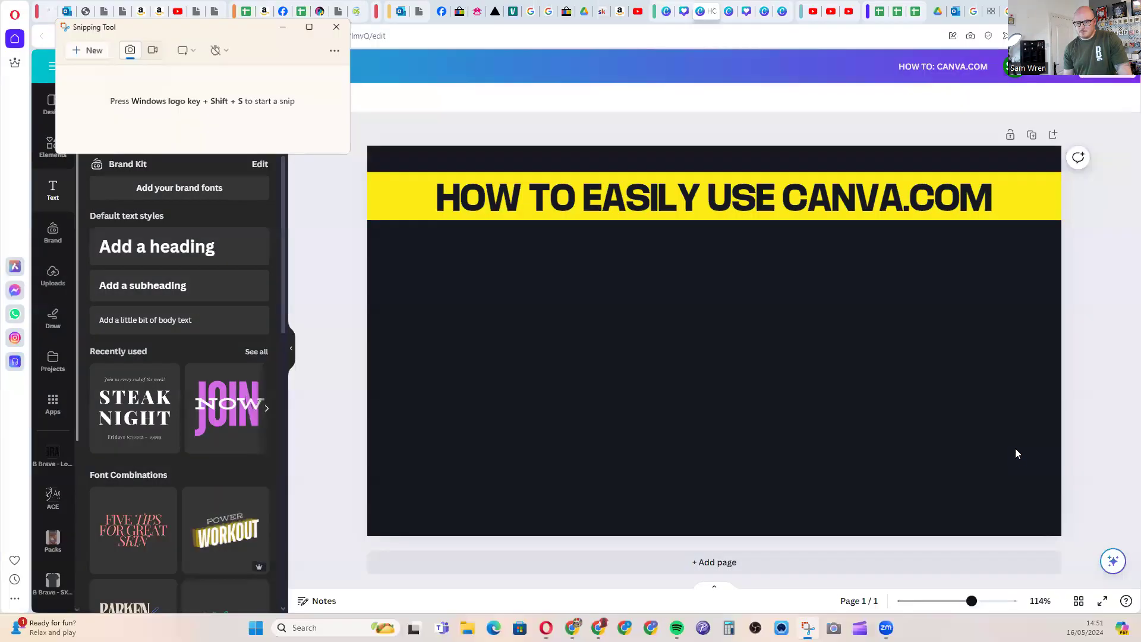
# Paste the captured screenshot onto the thumbnail page and place it beneath the banner, towards the page's right side.
pyautogui.click(844, 291)
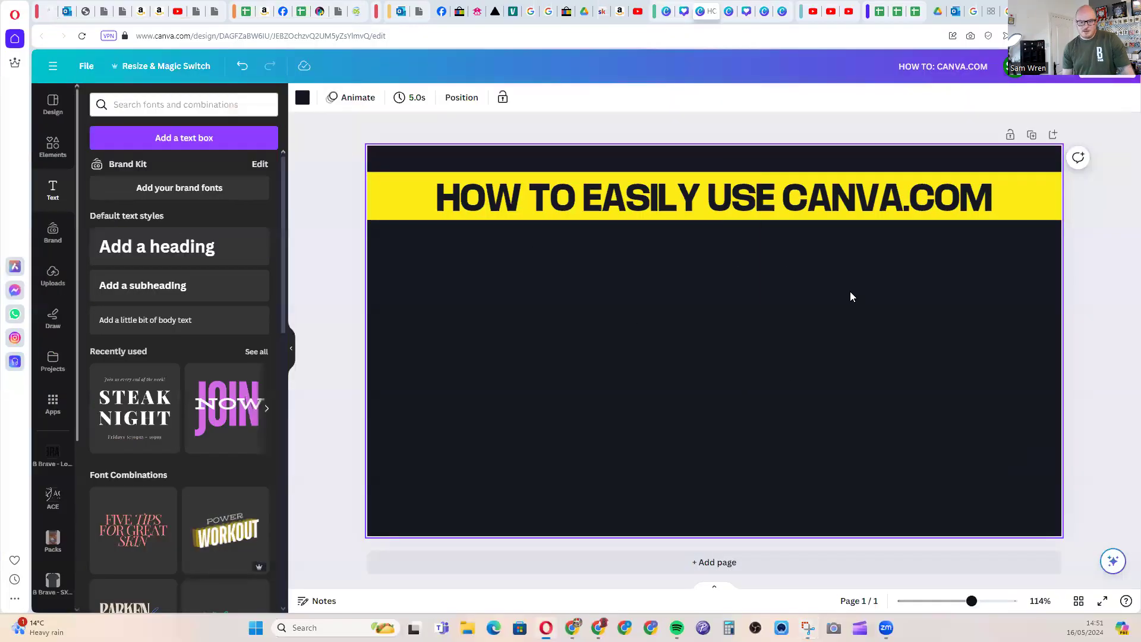
pyautogui.hotkey('ctrl', 'v')
pyautogui.moveTo(687, 268); pyautogui.dragTo(760, 301)
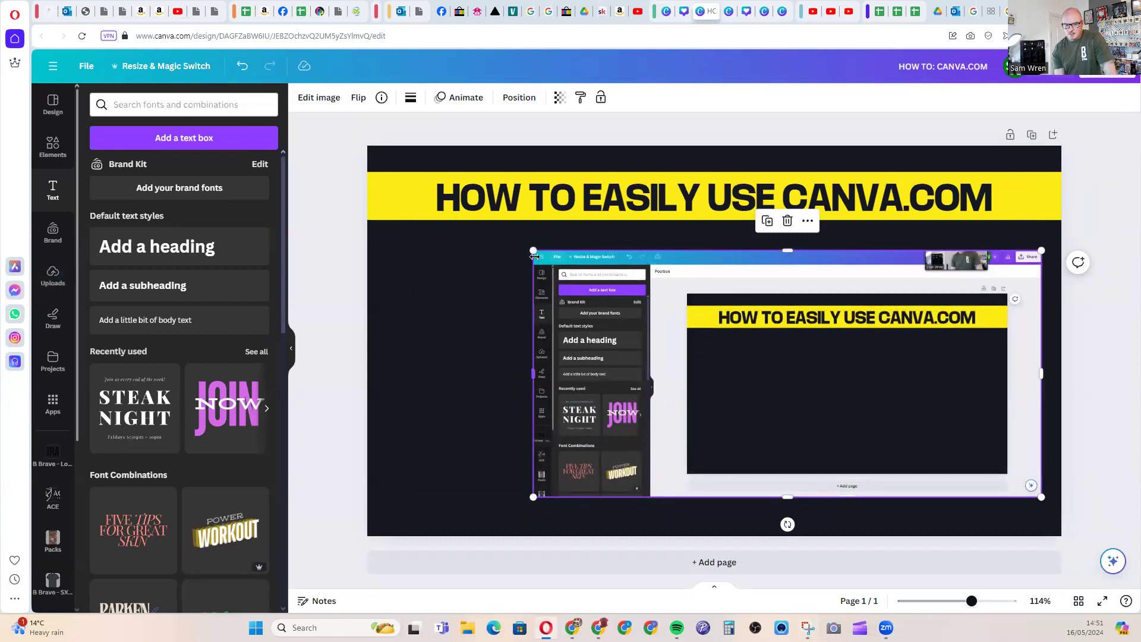
# Crop a thin strip off the screenshot's top edge and scale it down within the right half of the page.
pyautogui.moveTo(787, 247)
pyautogui.mouseDown()
pyautogui.moveTo(791, 288)
pyautogui.moveTo(796, 250)
pyautogui.mouseUp()
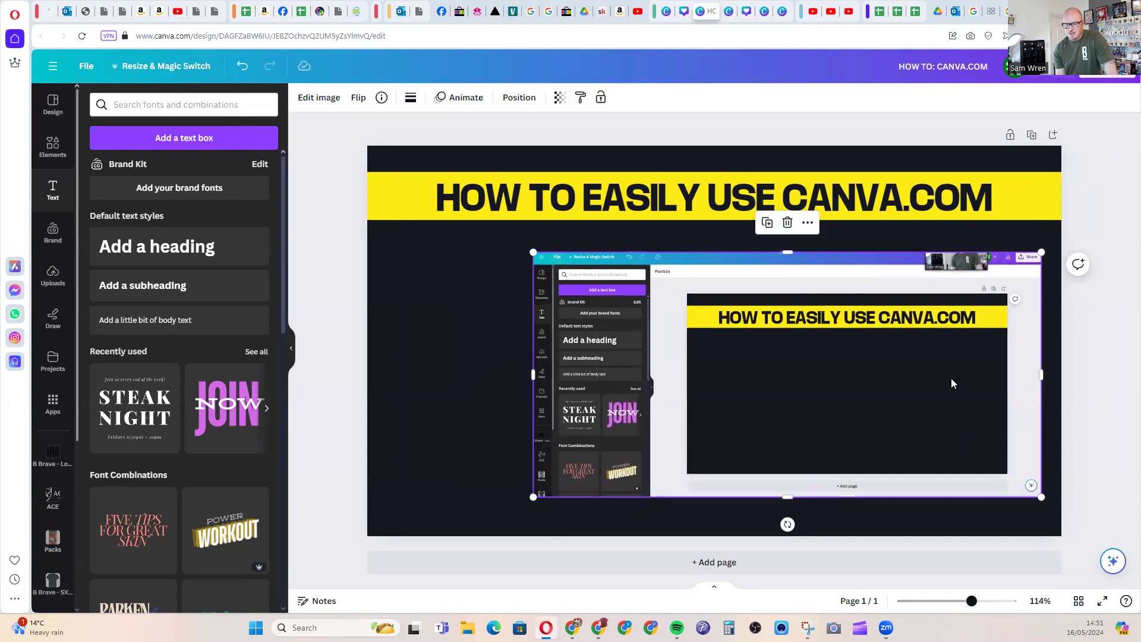
pyautogui.moveTo(533, 253); pyautogui.dragTo(624, 297)
pyautogui.moveTo(782, 387); pyautogui.dragTo(785, 365)
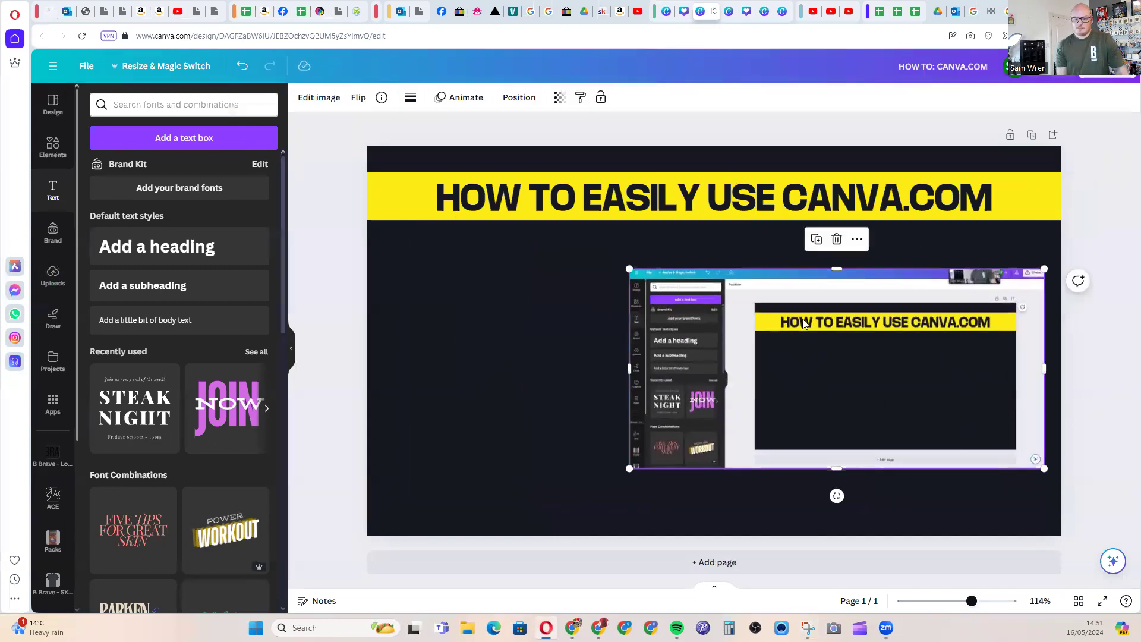
pyautogui.click(1081, 192)
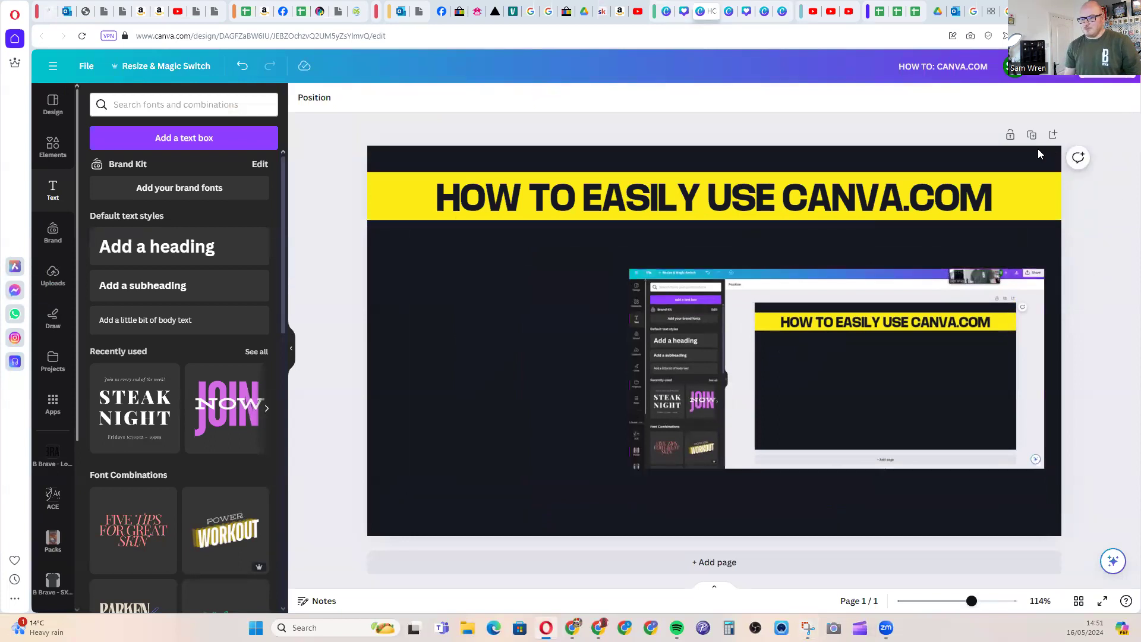
# Duplicate the thumbnail page and replace the copy's banner heading with "SEE HOW EASY THIS IS - YOU CAN DO".
pyautogui.click(1032, 137)
pyautogui.click(773, 205)
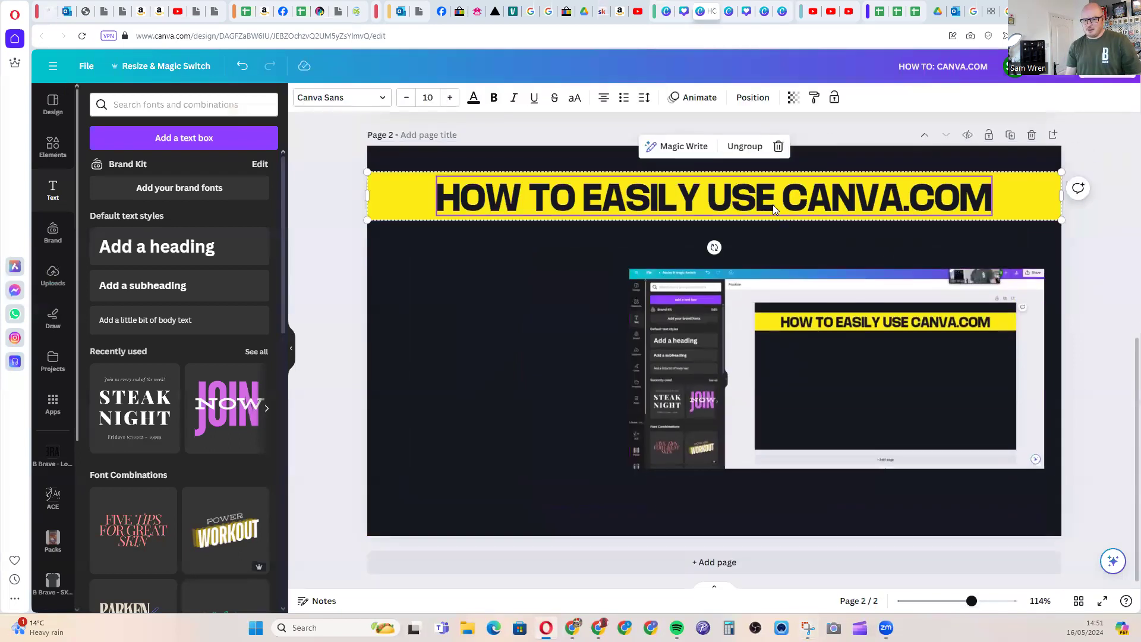
pyautogui.click(773, 204)
pyautogui.write('SE')
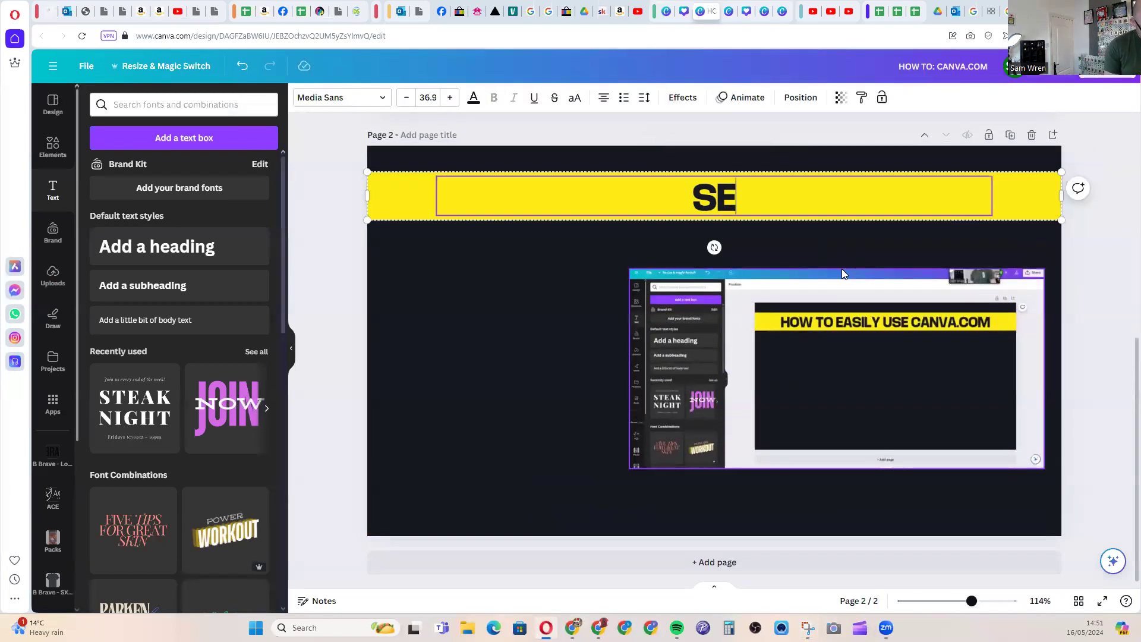
pyautogui.write('E HOW EASY ')
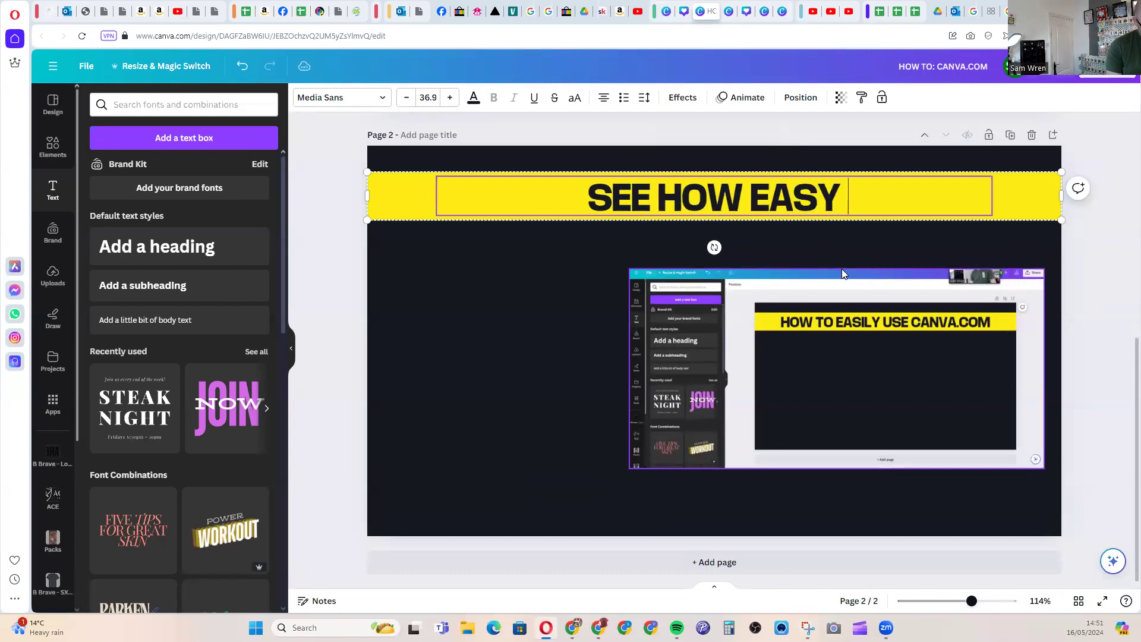
pyautogui.write('THIS IS _')
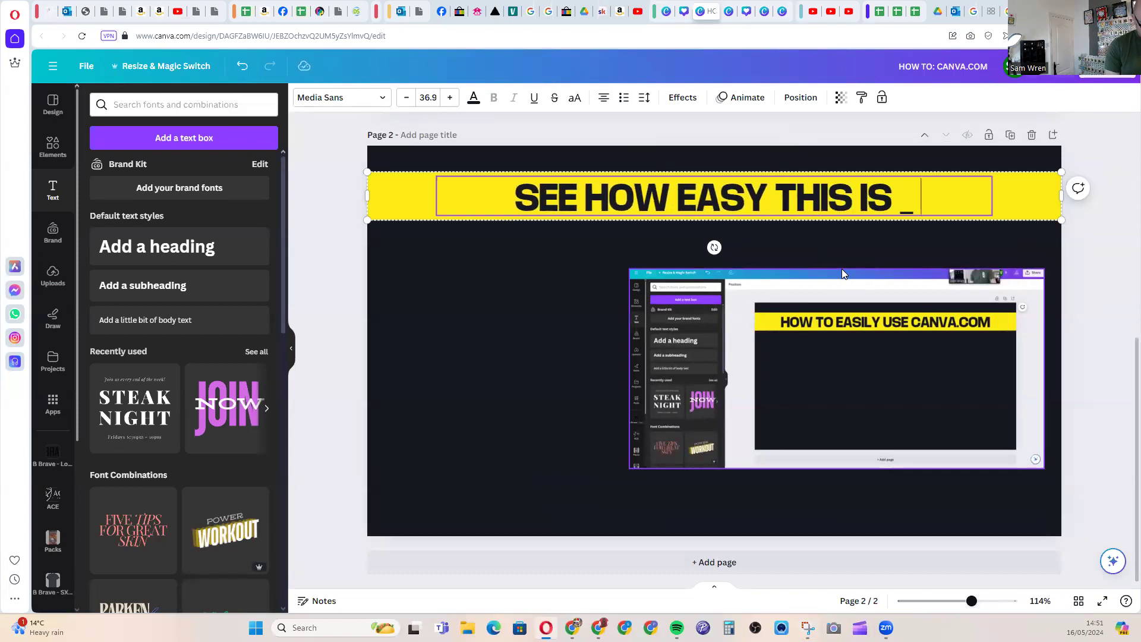
pyautogui.press('BackSpace')
pyautogui.write('-')
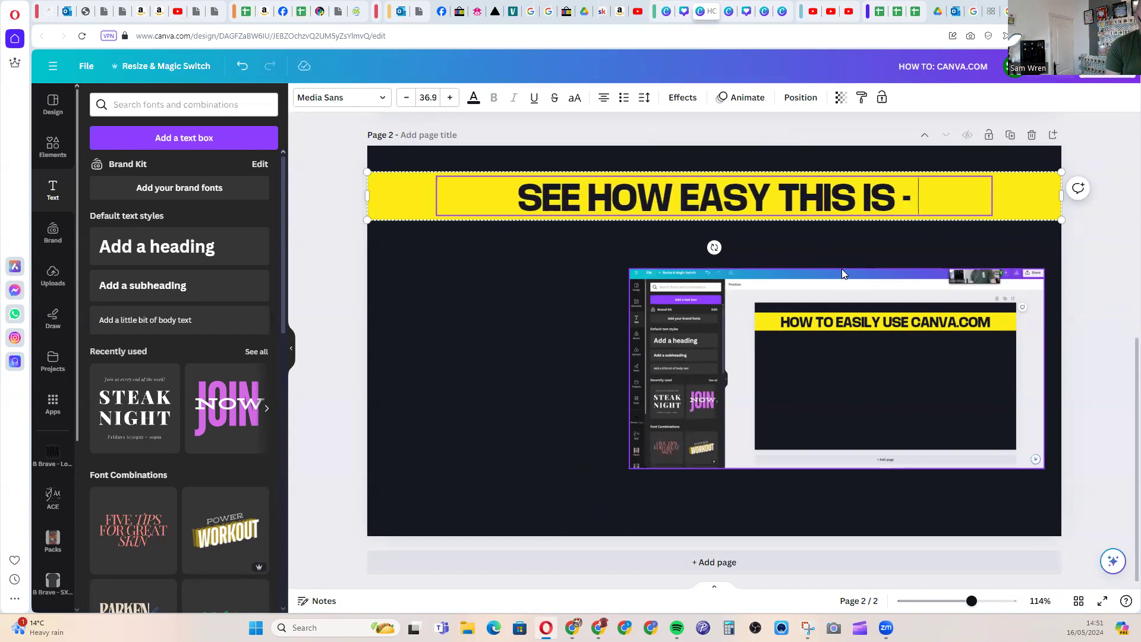
pyautogui.write(' YOU')
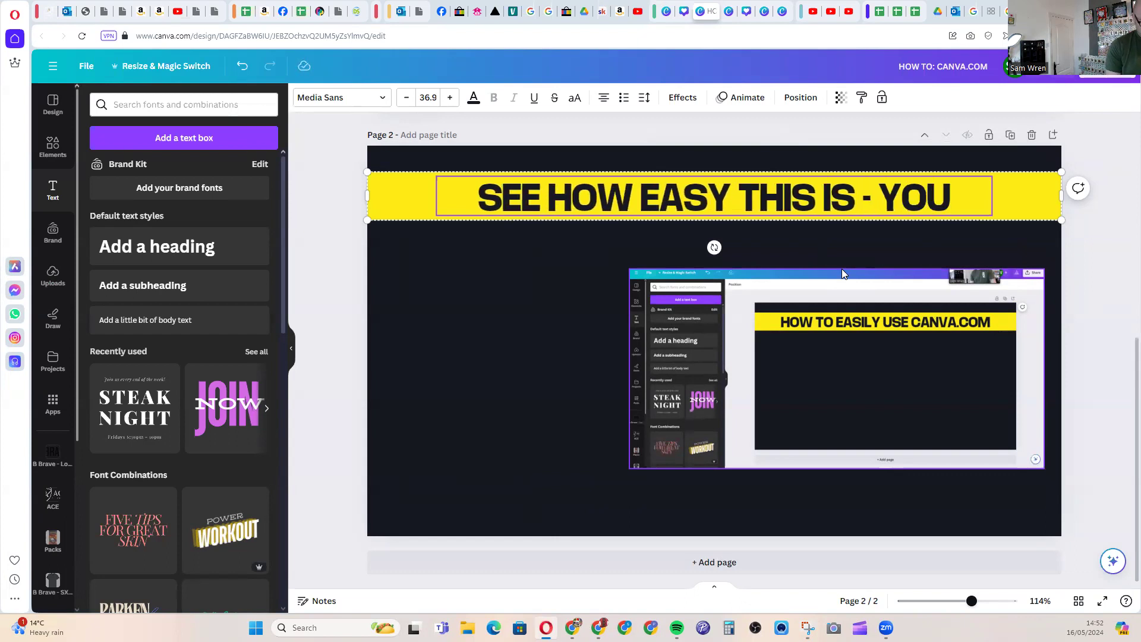
pyautogui.write(' CAN DO')
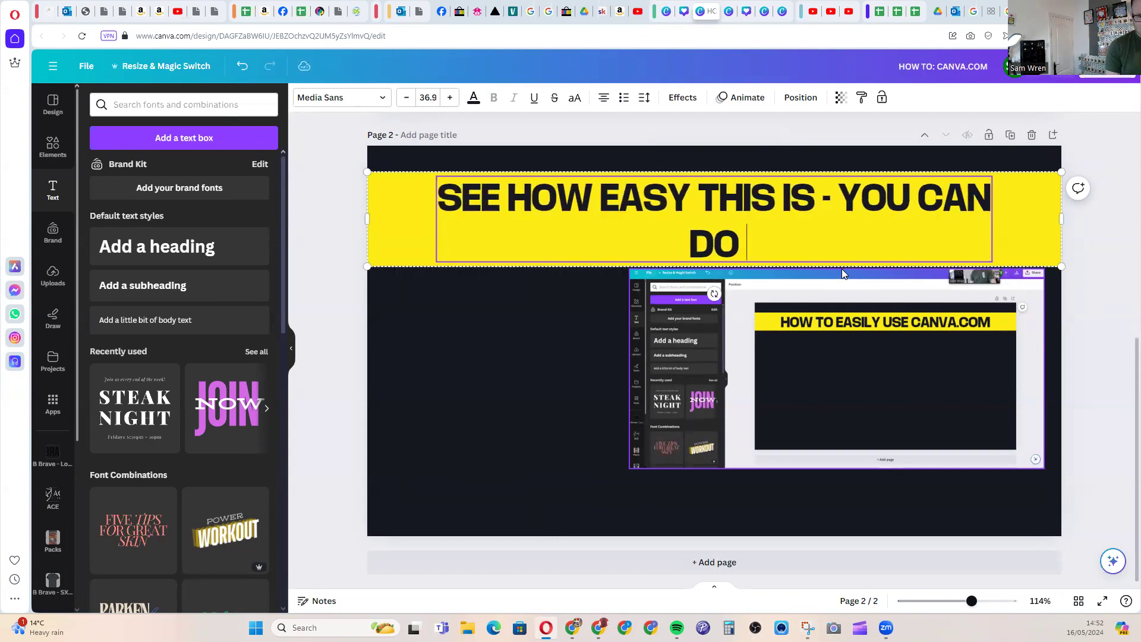
# Shorten the second page's heading to "SEE HOW EASY THIS IS!?".
pyautogui.press('BackSpace')
pyautogui.press('BackSpace')
pyautogui.press('BackSpace')
pyautogui.press('BackSpace')
pyautogui.press('BackSpace')
pyautogui.press('BackSpace')
pyautogui.press('BackSpace')
pyautogui.press('BackSpace')
pyautogui.press('BackSpace')
pyautogui.press('BackSpace')
pyautogui.press('BackSpace')
pyautogui.press('BackSpace')
pyautogui.press('BackSpace')
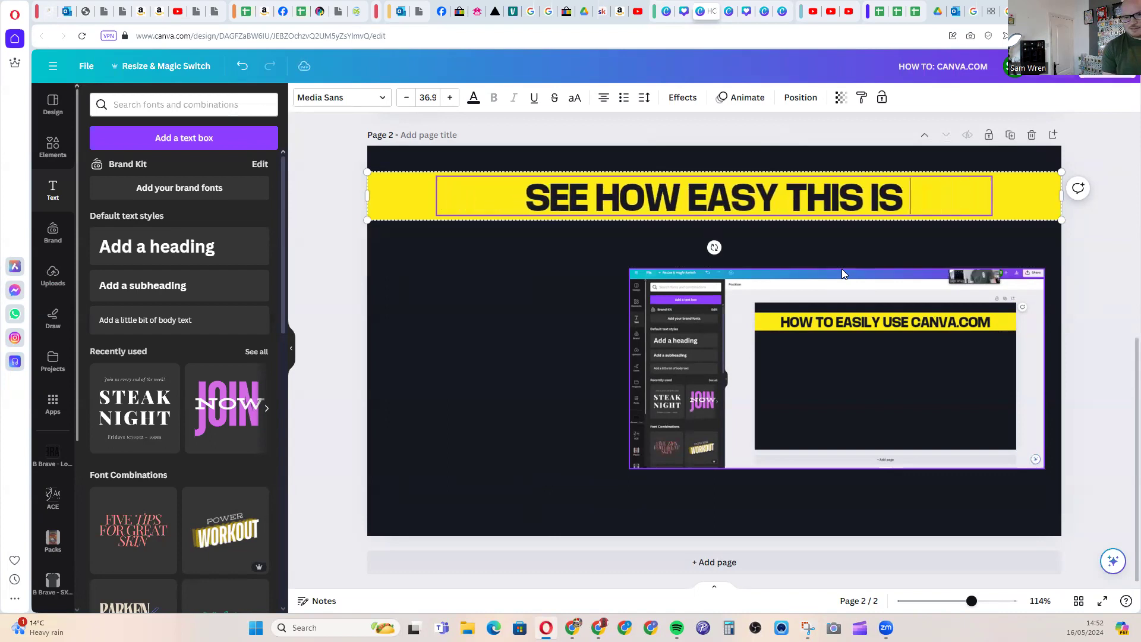
pyautogui.write('!?')
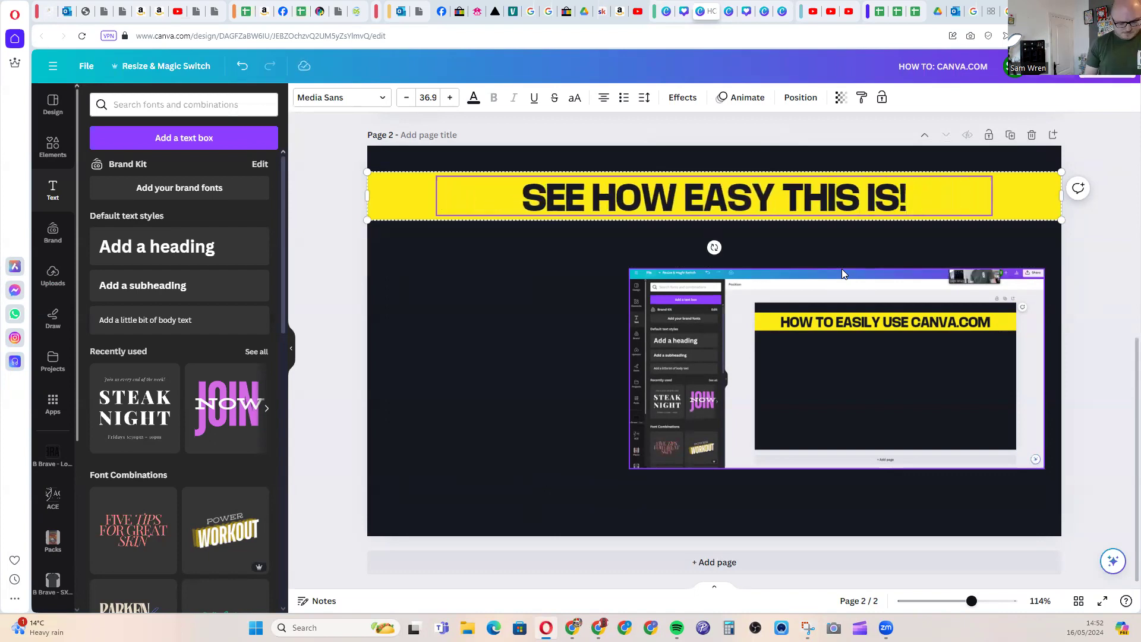
pyautogui.click(1069, 289)
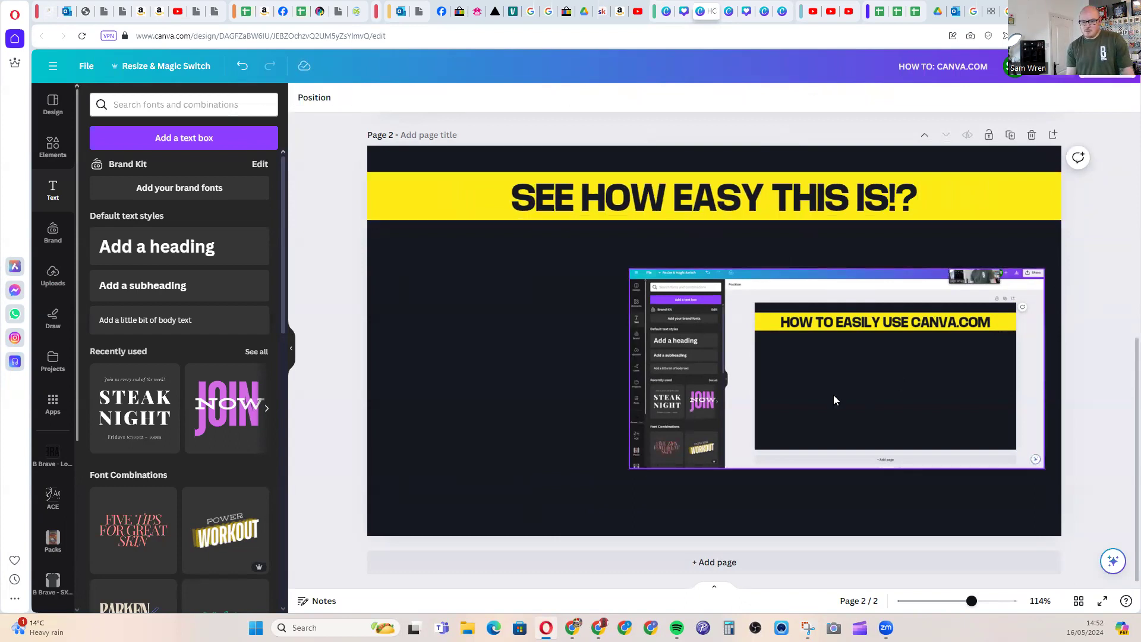
# Compare the two thumbnail pages and delete the screenshot image from the second page.
pyautogui.scroll(7, 834, 394)
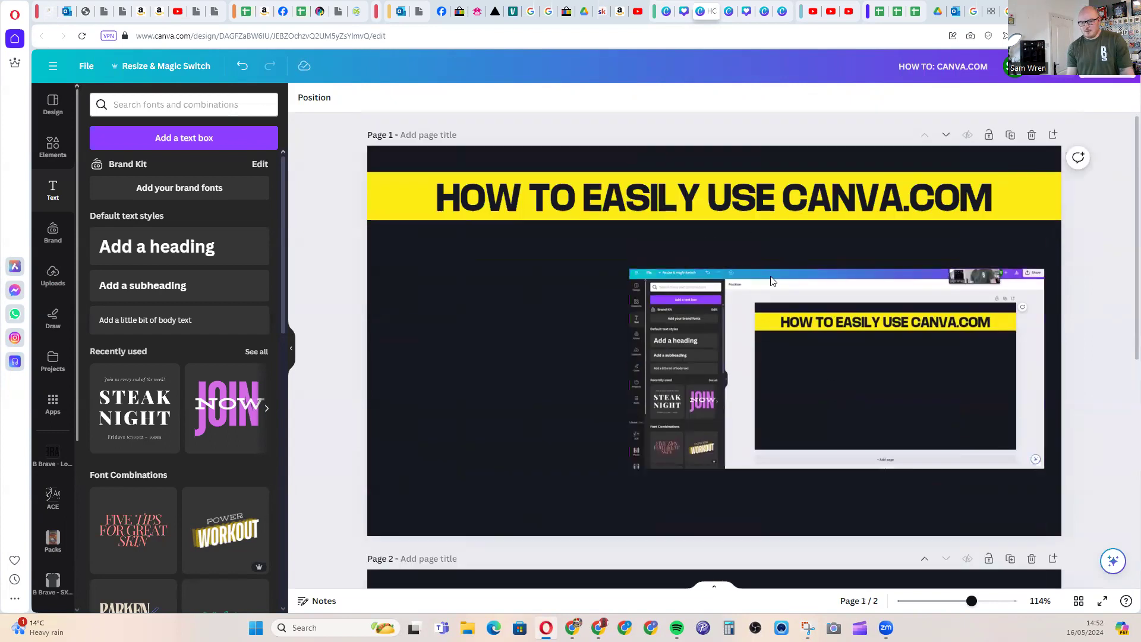
pyautogui.scroll(-4, 884, 309)
pyautogui.scroll(-3, 888, 321)
pyautogui.scroll(7, 886, 366)
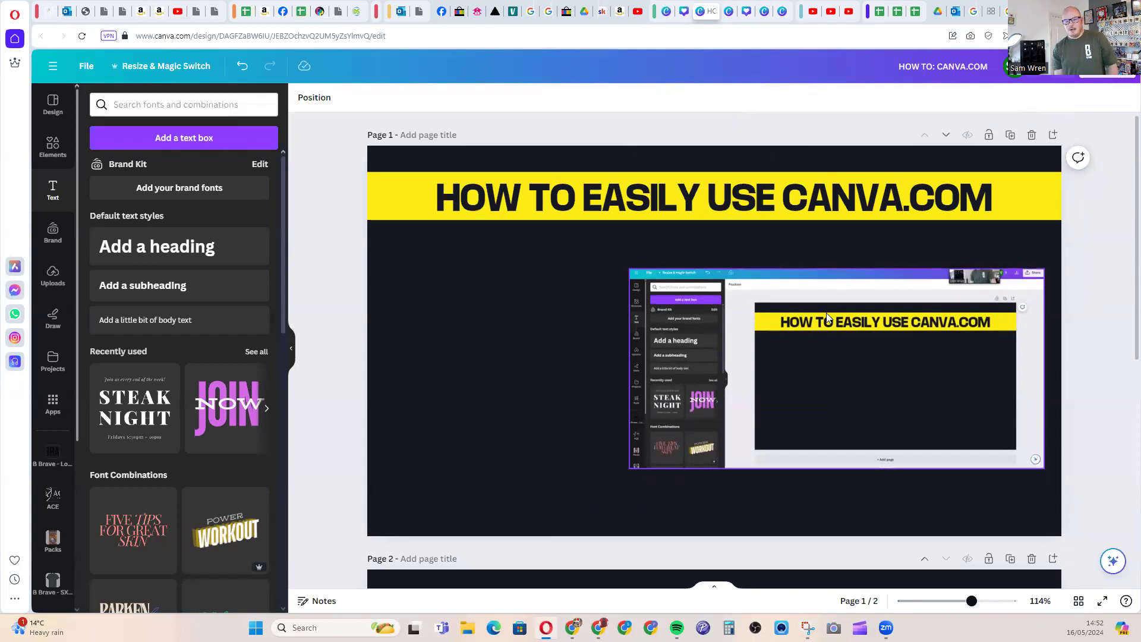
pyautogui.scroll(-5, 784, 334)
pyautogui.scroll(3, 784, 333)
pyautogui.scroll(-3, 796, 337)
pyautogui.click(798, 338)
pyautogui.press('Delete')
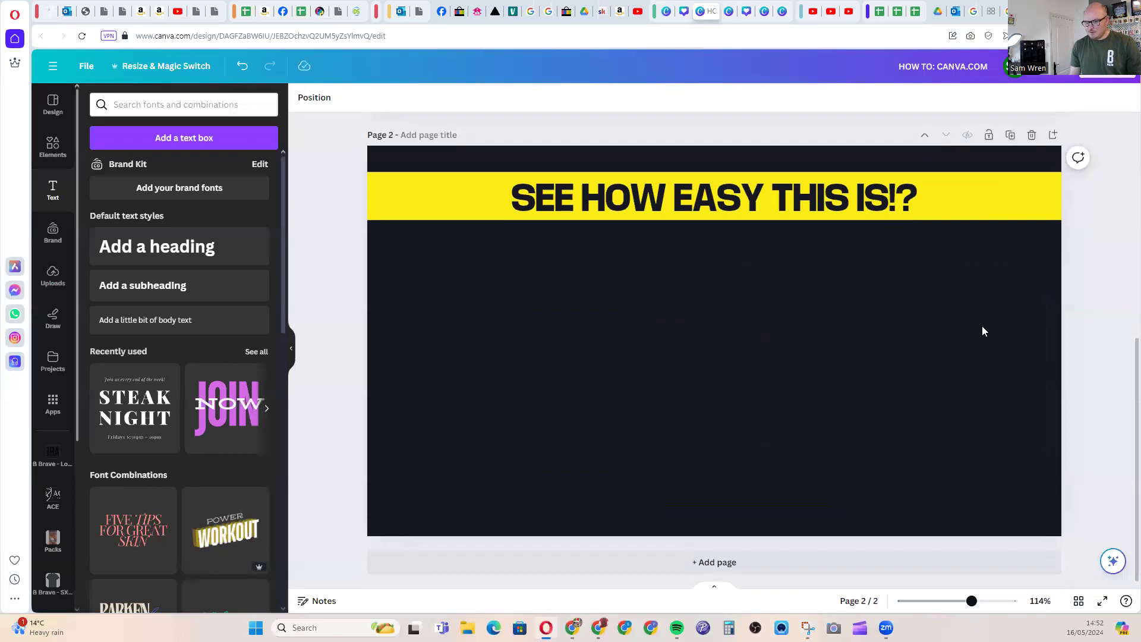
# Switch to the Snipping Tool and capture the Canva editor area with the second page showing.
pyautogui.hotkey('alt', 'Tab')
pyautogui.click(92, 52)
pyautogui.moveTo(33, 49); pyautogui.dragTo(1122, 591)
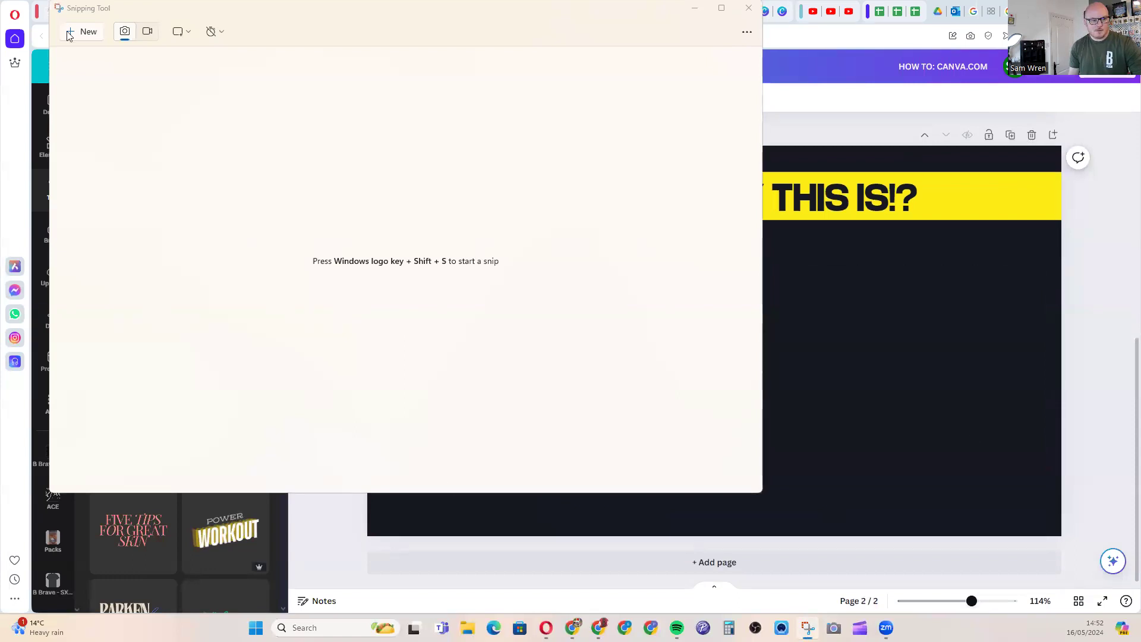
pyautogui.press('super+shift+s')
pyautogui.moveTo(33, 49); pyautogui.dragTo(1136, 585)
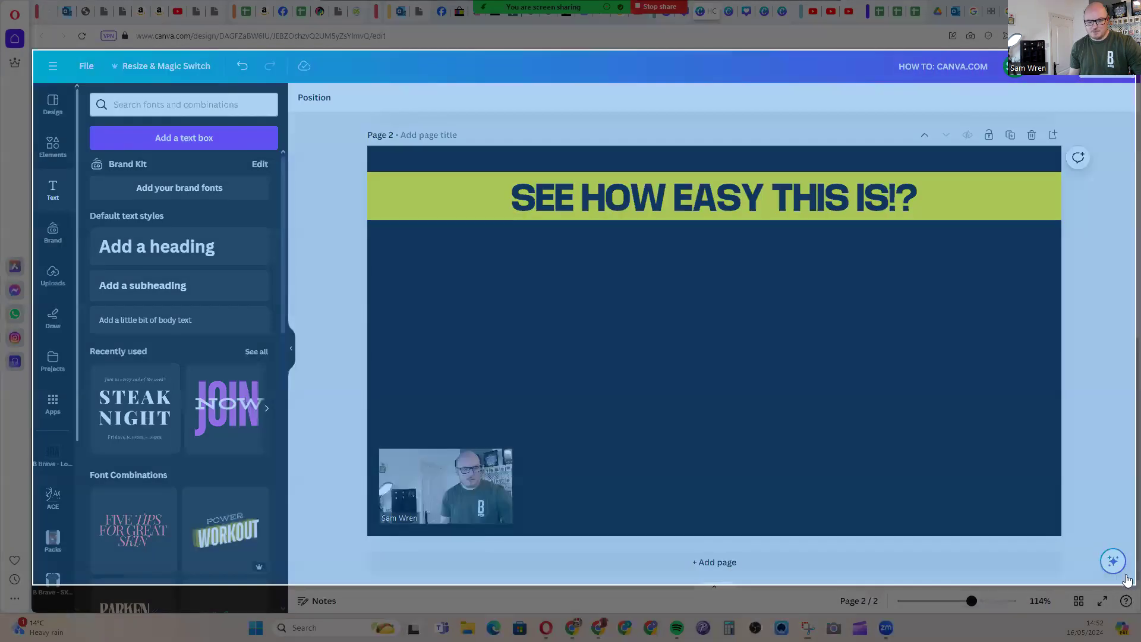
# Return to Canva and delete the old screenshot from the first page.
pyautogui.click(888, 281)
pyautogui.scroll(3, 891, 282)
pyautogui.scroll(4, 886, 309)
pyautogui.click(876, 357)
pyautogui.press('Delete')
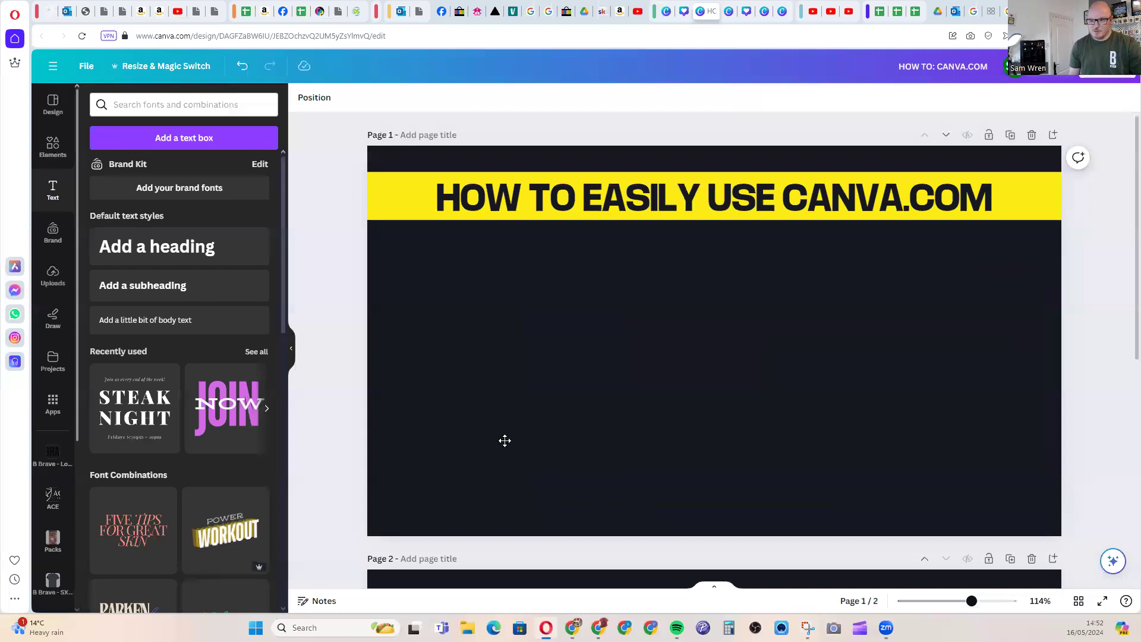
# Paste the new capture onto the first page, scale it down and place it beneath the banner in the right half.
pyautogui.click(790, 300)
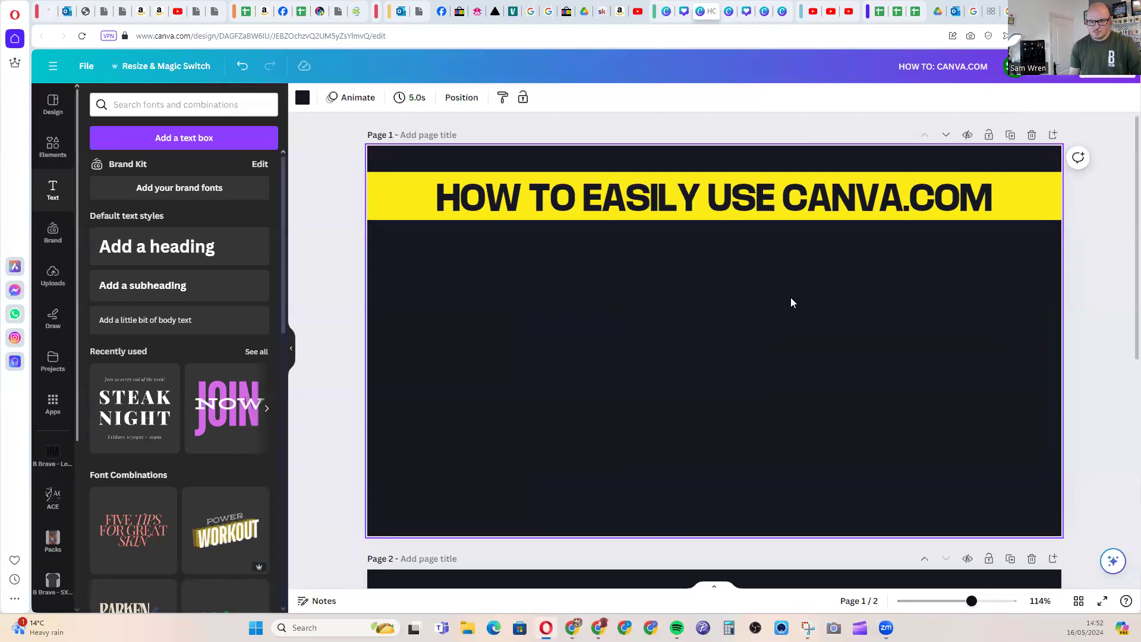
pyautogui.hotkey('ctrl', 'v')
pyautogui.moveTo(752, 238); pyautogui.dragTo(823, 282)
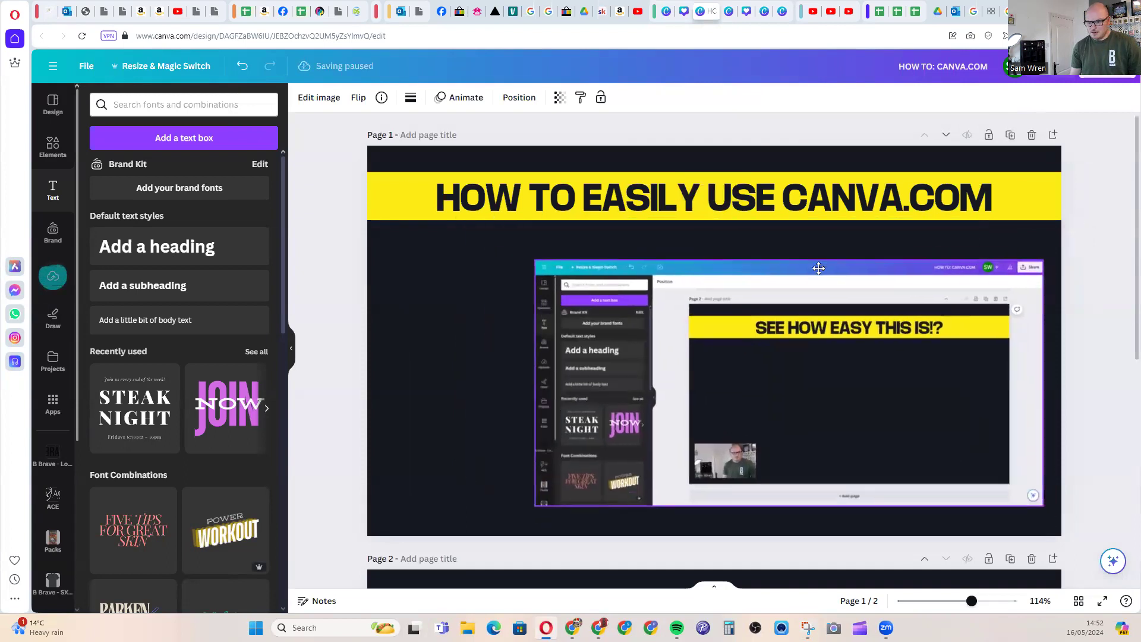
pyautogui.moveTo(531, 261); pyautogui.dragTo(650, 319)
pyautogui.moveTo(983, 390); pyautogui.dragTo(985, 342)
pyautogui.click(1098, 338)
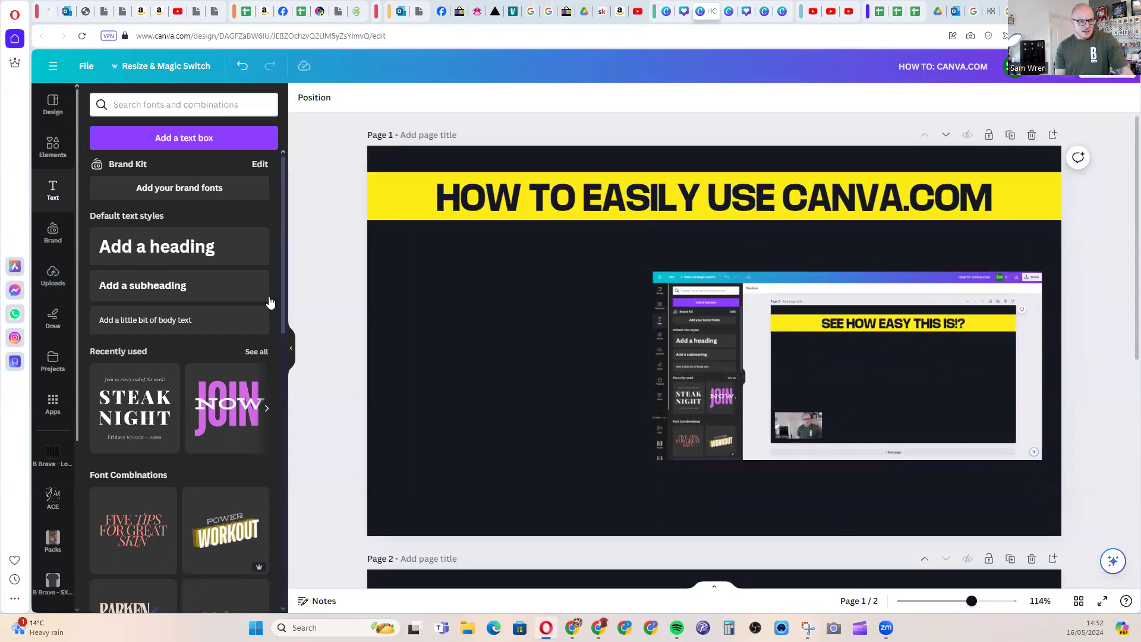
# Examine the font choices for the first page's banner heading, including the recently used, brand and uploaded fonts.
pyautogui.click(666, 200)
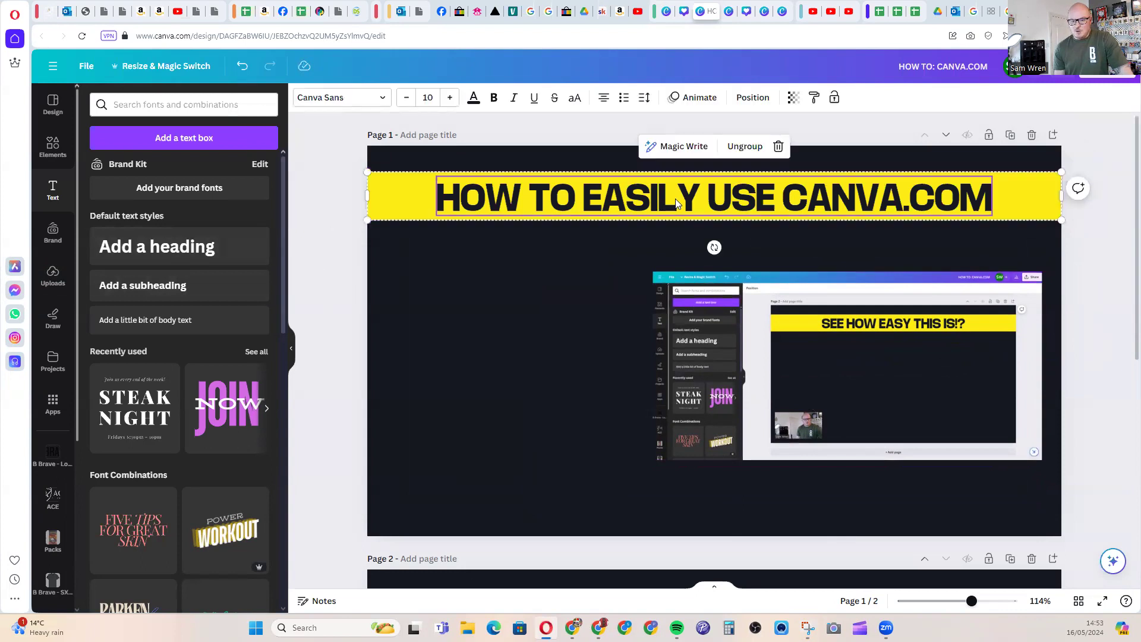
pyautogui.doubleClick(675, 199)
pyautogui.click(675, 198)
pyautogui.click(327, 101)
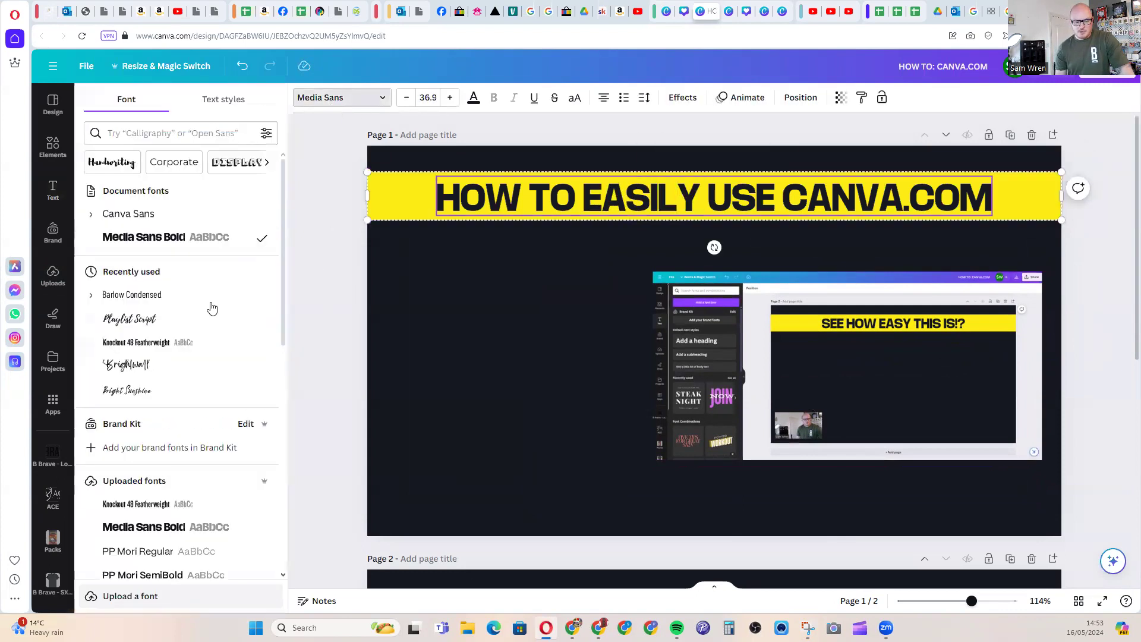
pyautogui.click(623, 269)
pyautogui.click(543, 195)
pyautogui.click(543, 195)
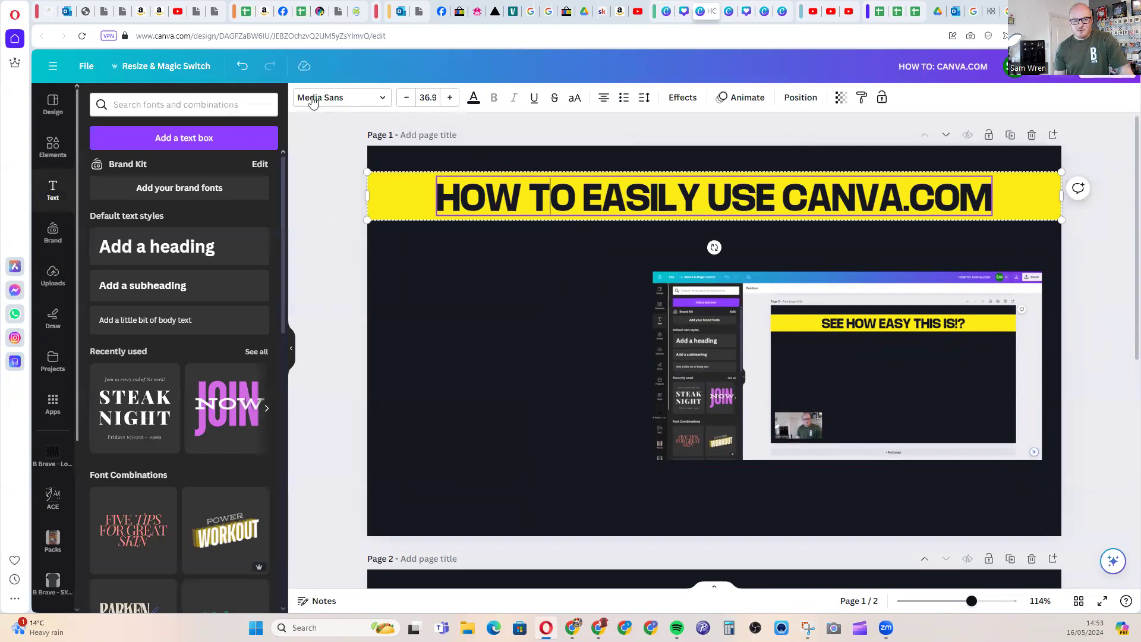
pyautogui.click(313, 101)
pyautogui.scroll(-1, 123, 369)
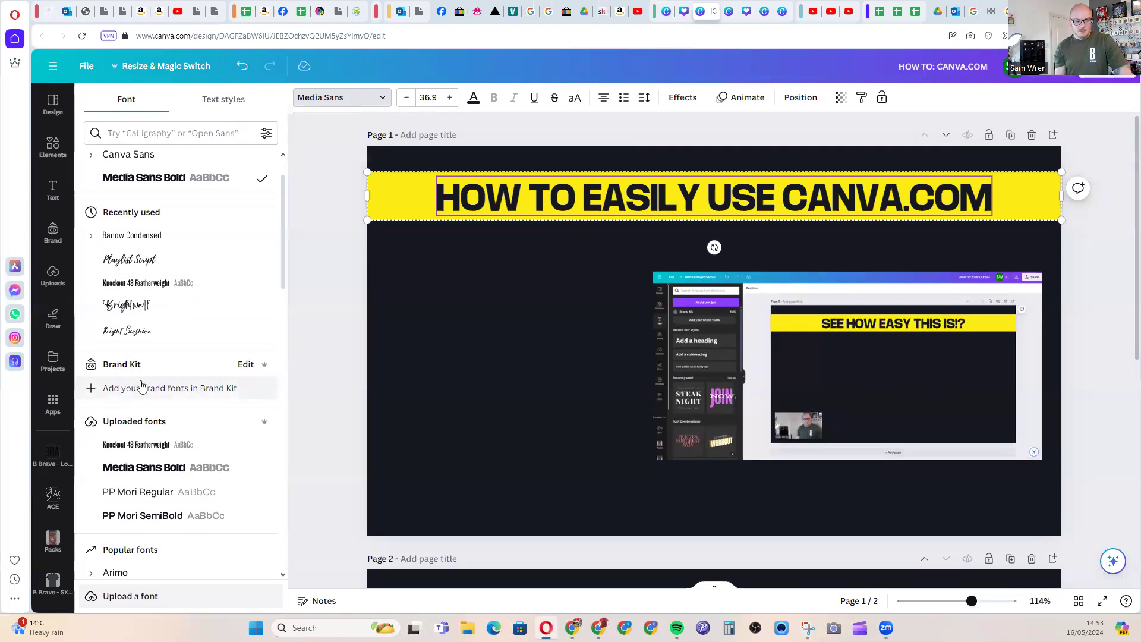
pyautogui.scroll(1, 134, 393)
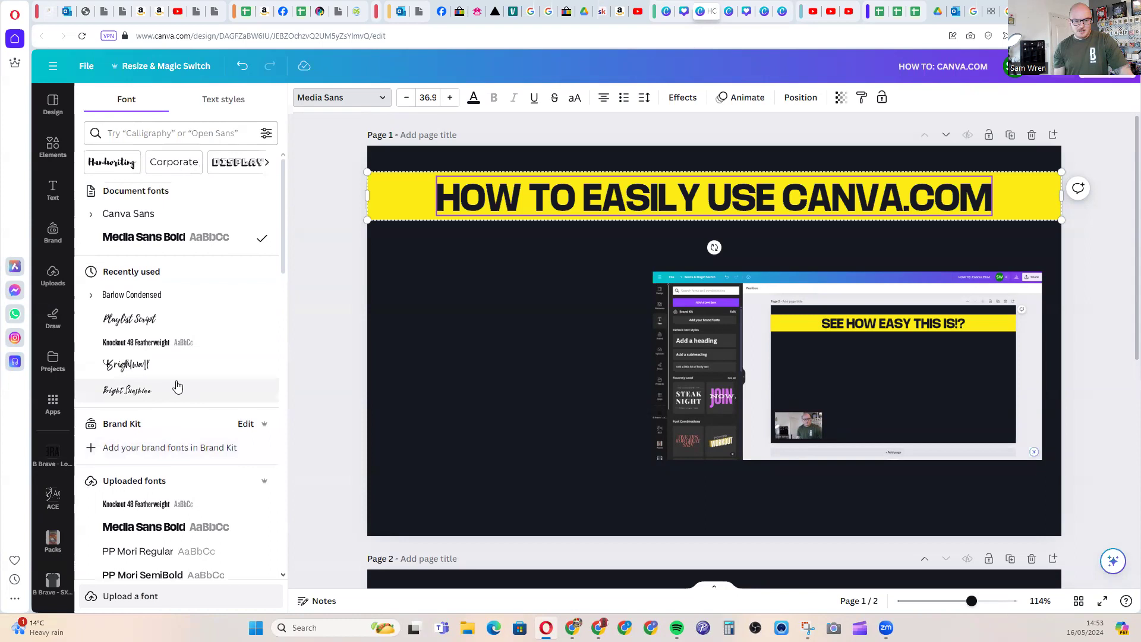
pyautogui.scroll(-2, 136, 356)
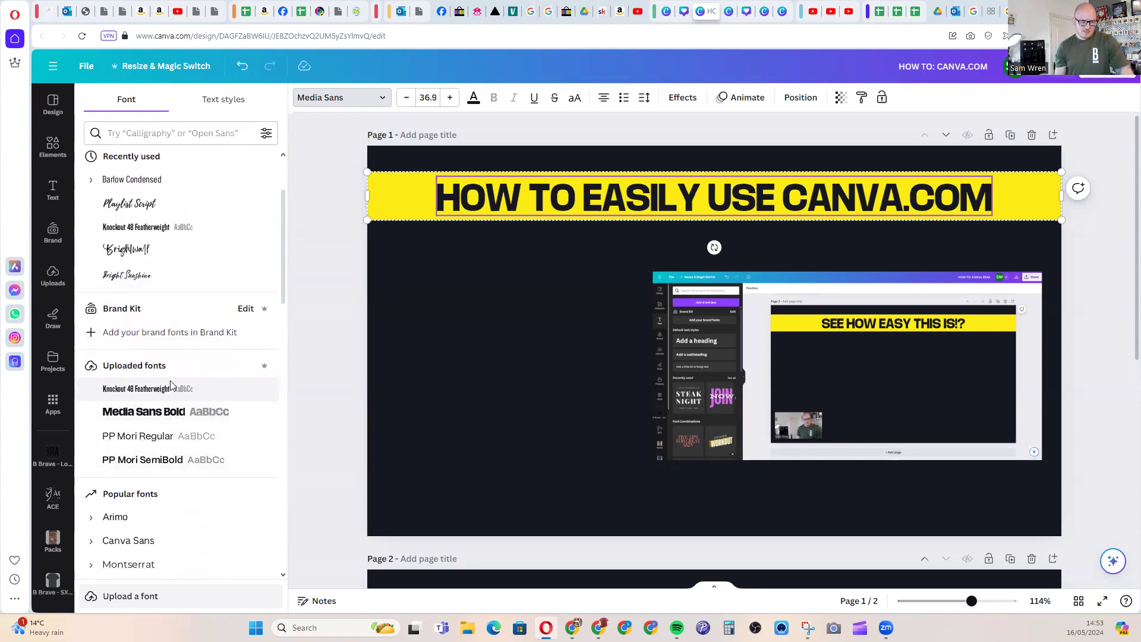
pyautogui.scroll(2, 170, 386)
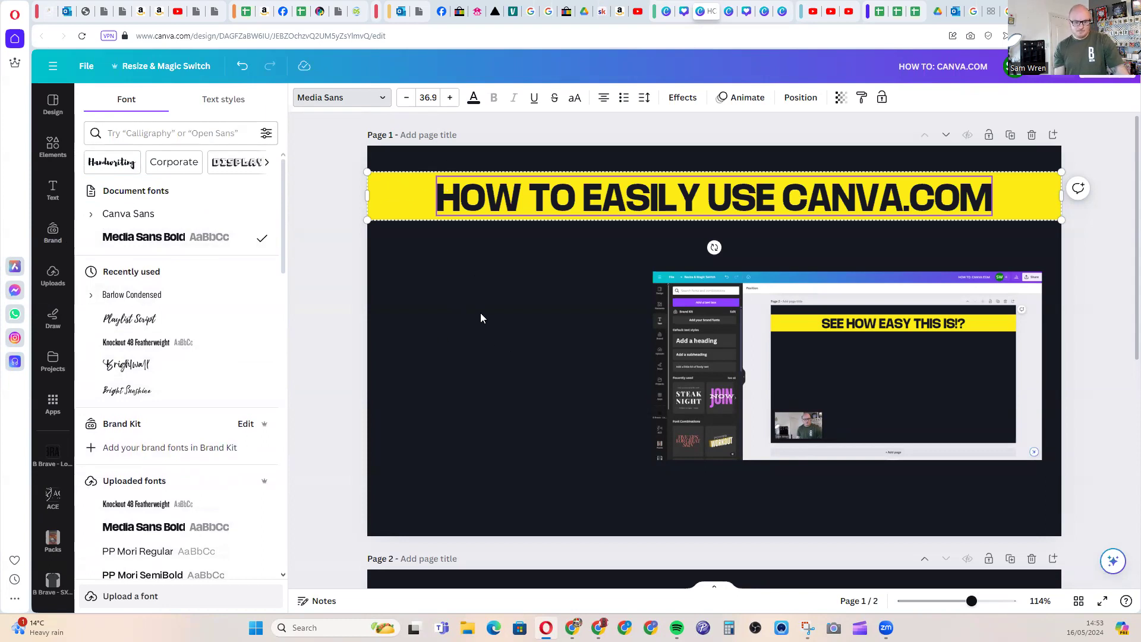
pyautogui.click(484, 329)
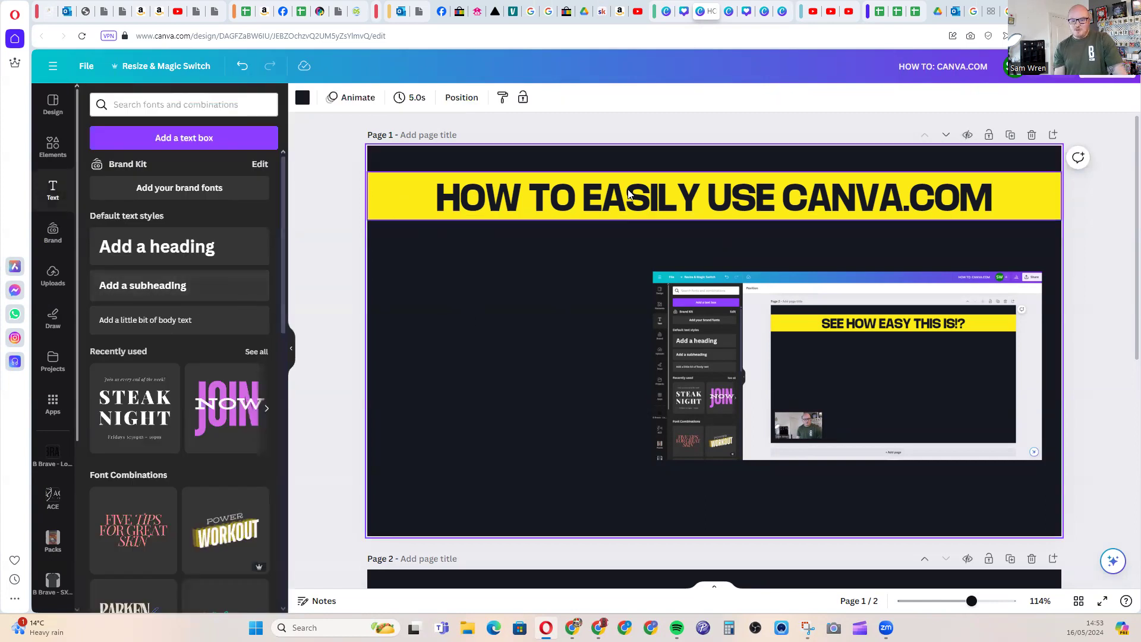
# Add the "JOIN NOW" font combination to the first page, shrink it and place it over the screenshot's left edge.
pyautogui.scroll(-9, 212, 311)
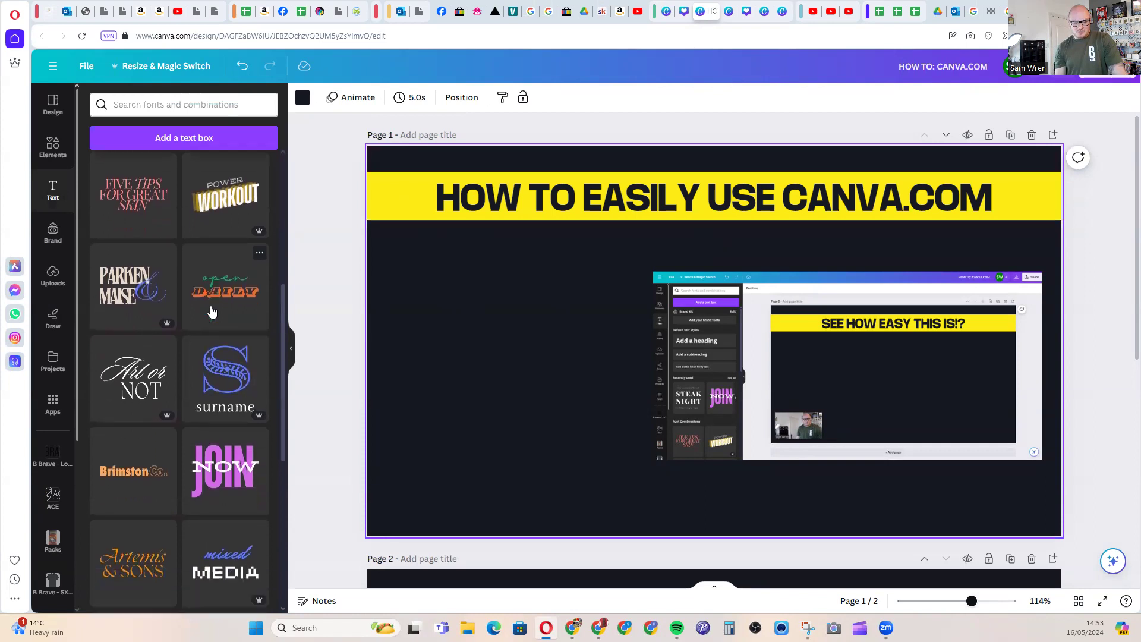
pyautogui.scroll(-1, 212, 311)
pyautogui.scroll(2, 211, 315)
pyautogui.click(210, 318)
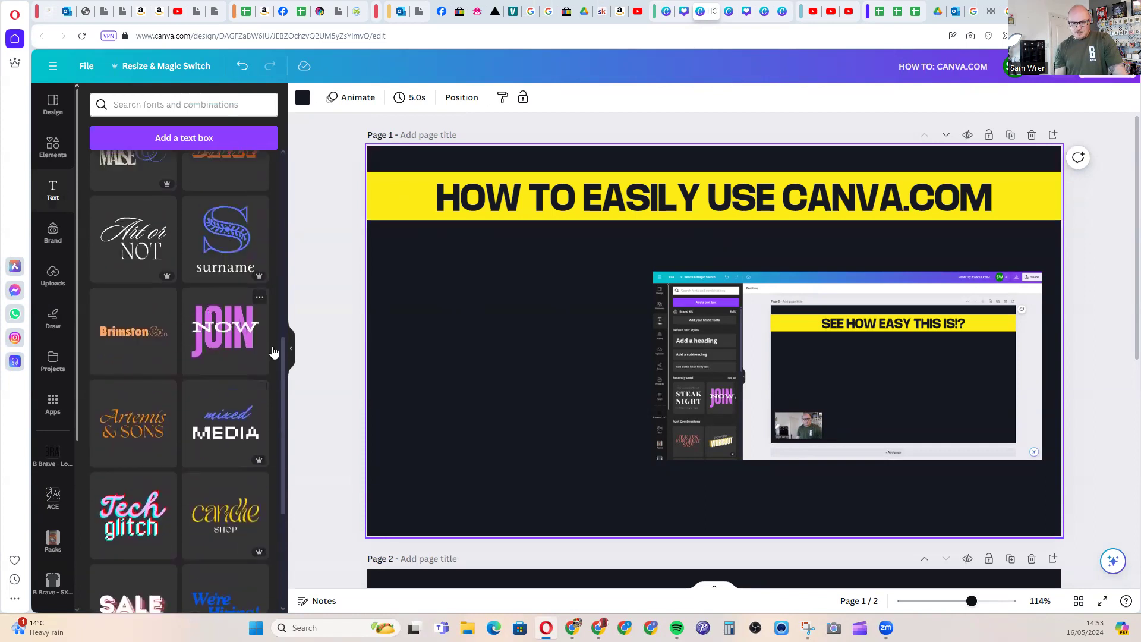
pyautogui.moveTo(636, 311); pyautogui.dragTo(479, 323)
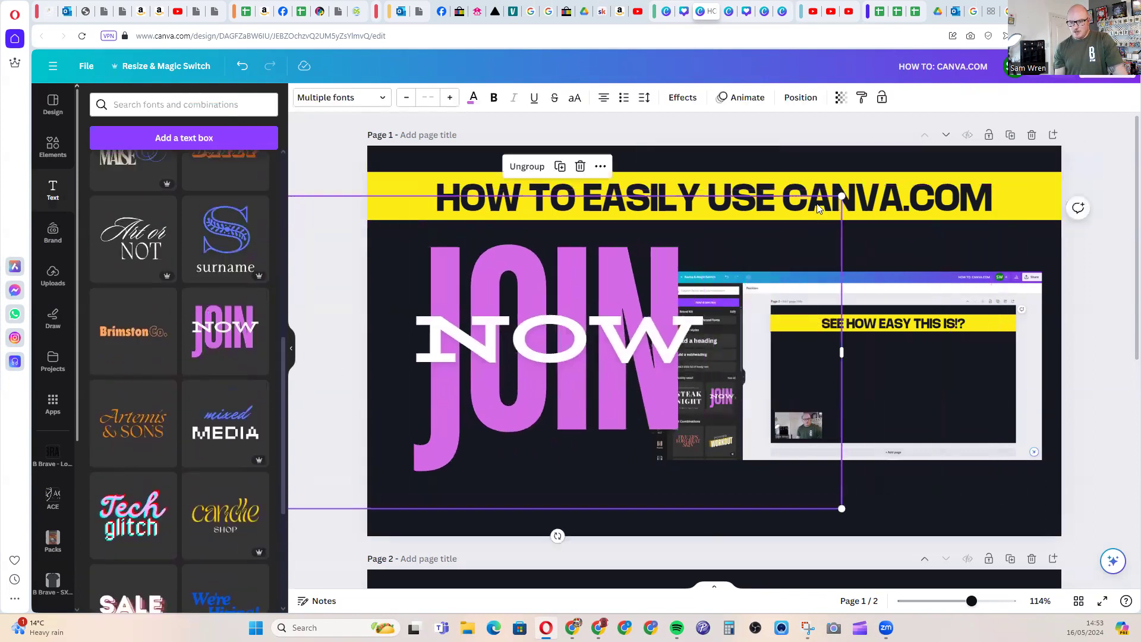
pyautogui.moveTo(841, 197); pyautogui.dragTo(574, 383)
pyautogui.moveTo(485, 438); pyautogui.dragTo(642, 390)
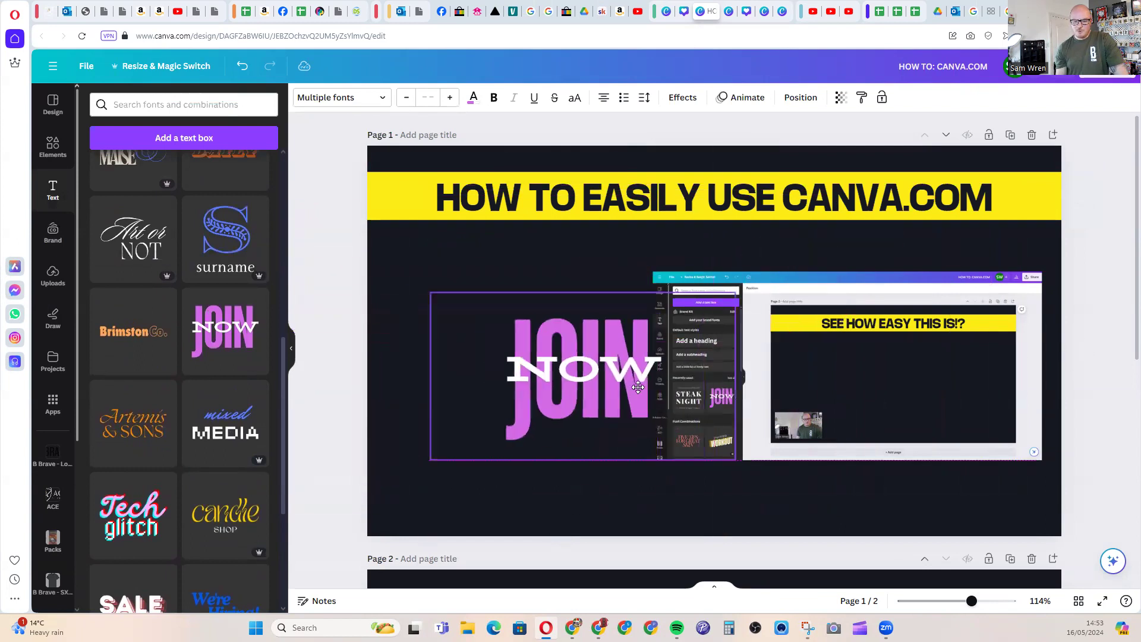
# Replace the word "JOIN" in the font combination with "CLICK".
pyautogui.doubleClick(602, 342)
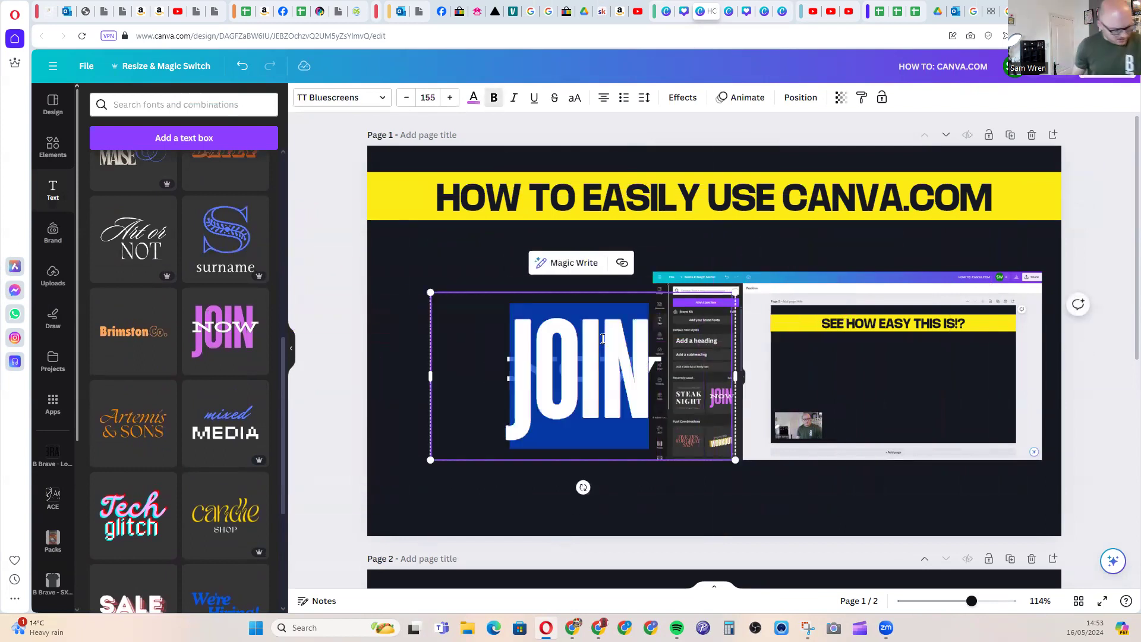
pyautogui.write('CLICK')
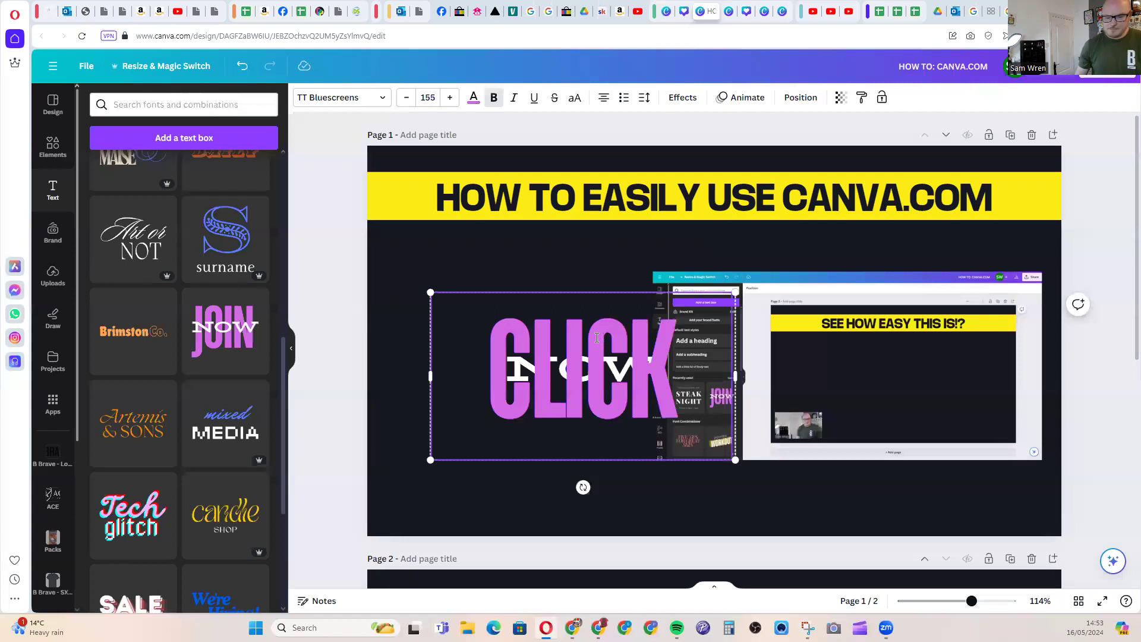
pyautogui.doubleClick(598, 337)
pyautogui.click(732, 506)
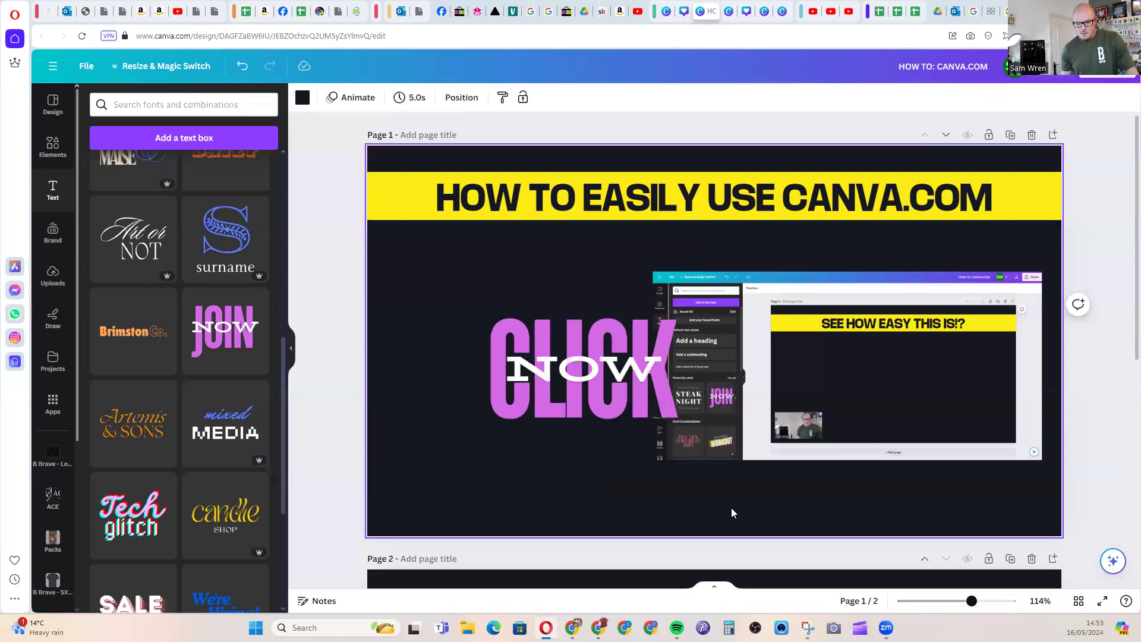
# Replace the word "NOW" in the font combination with "HERE".
pyautogui.doubleClick(611, 371)
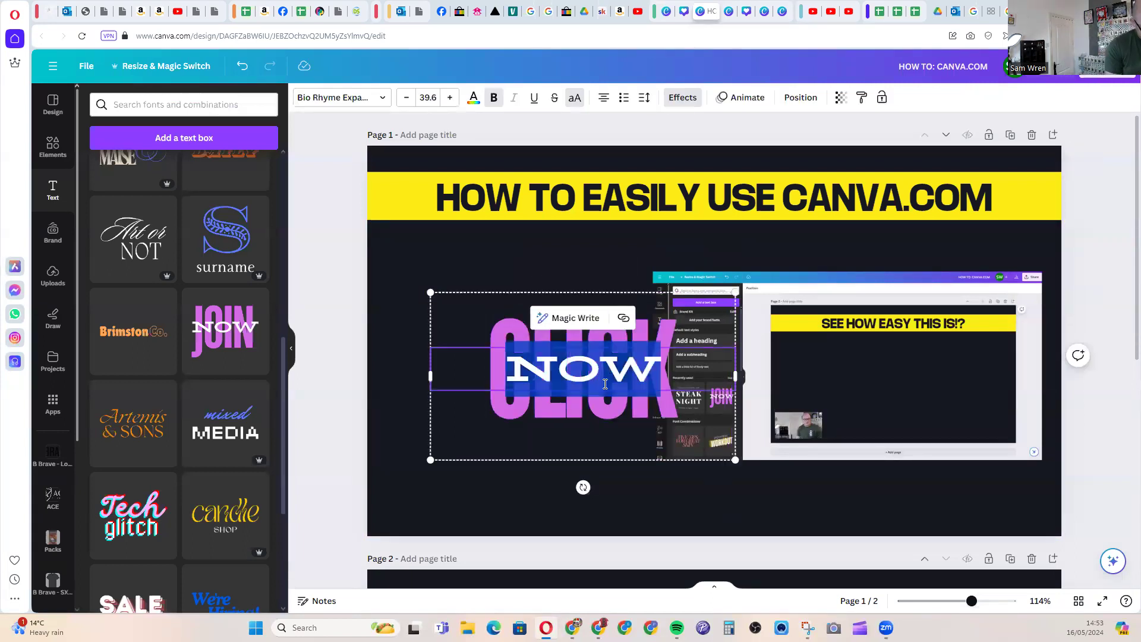
pyautogui.write('HERE')
pyautogui.click(645, 514)
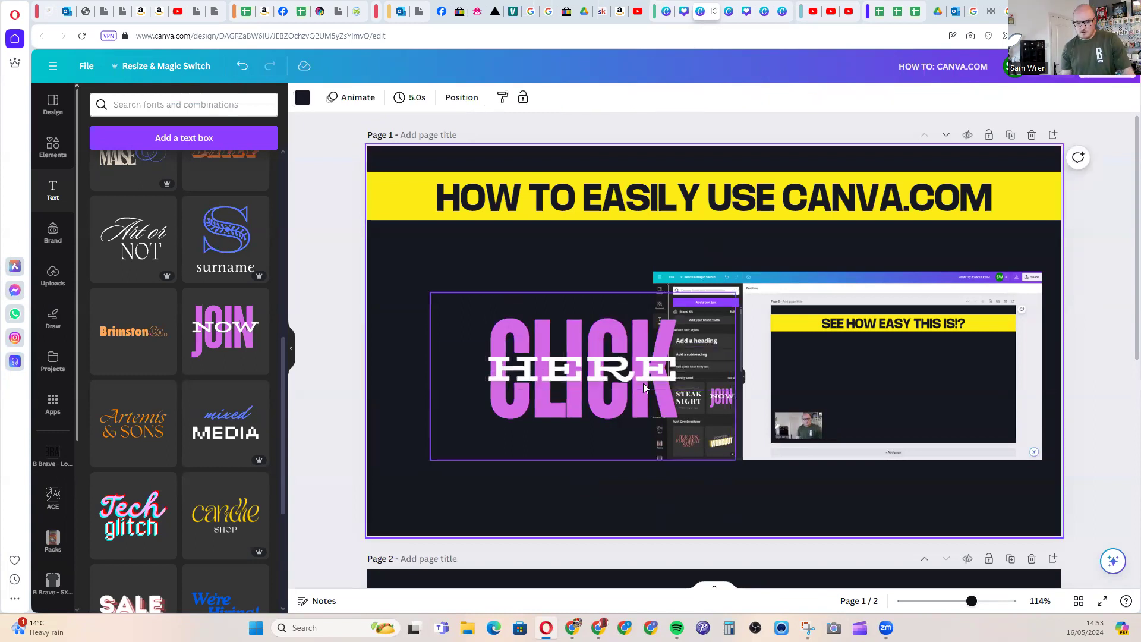
# Shrink the "CLICK HERE" text and place it over the dark canvas area inside the first page's screenshot.
pyautogui.click(440, 312)
pyautogui.moveTo(431, 293); pyautogui.dragTo(581, 365)
pyautogui.moveTo(650, 409); pyautogui.dragTo(916, 389)
pyautogui.click(517, 370)
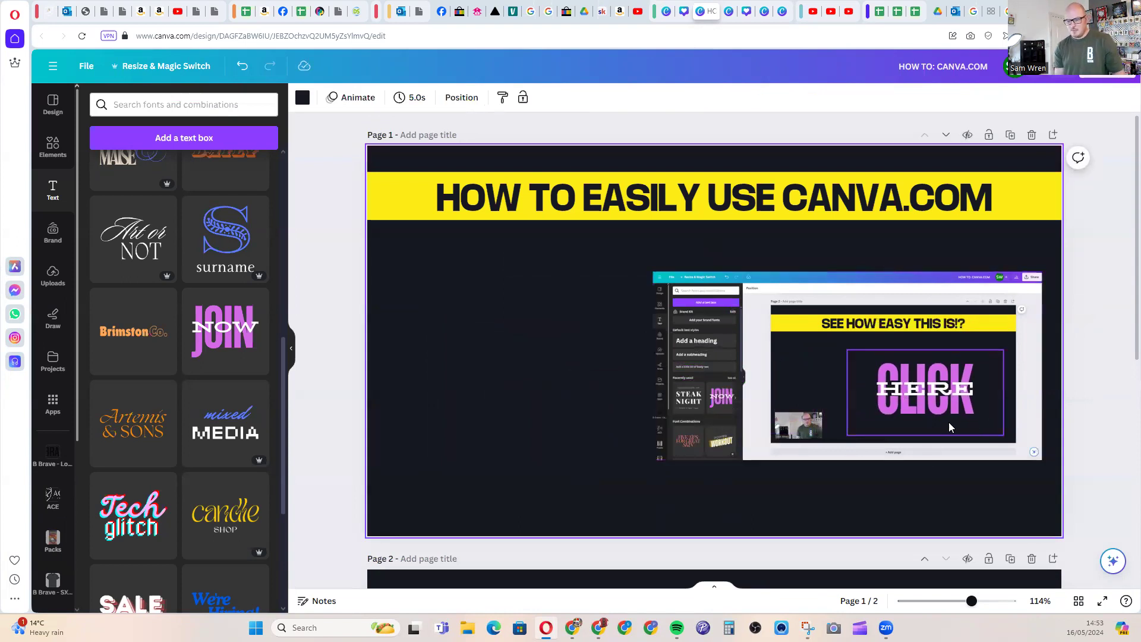
# Delete both words of the "CLICK HERE" text from the first page.
pyautogui.click(933, 402)
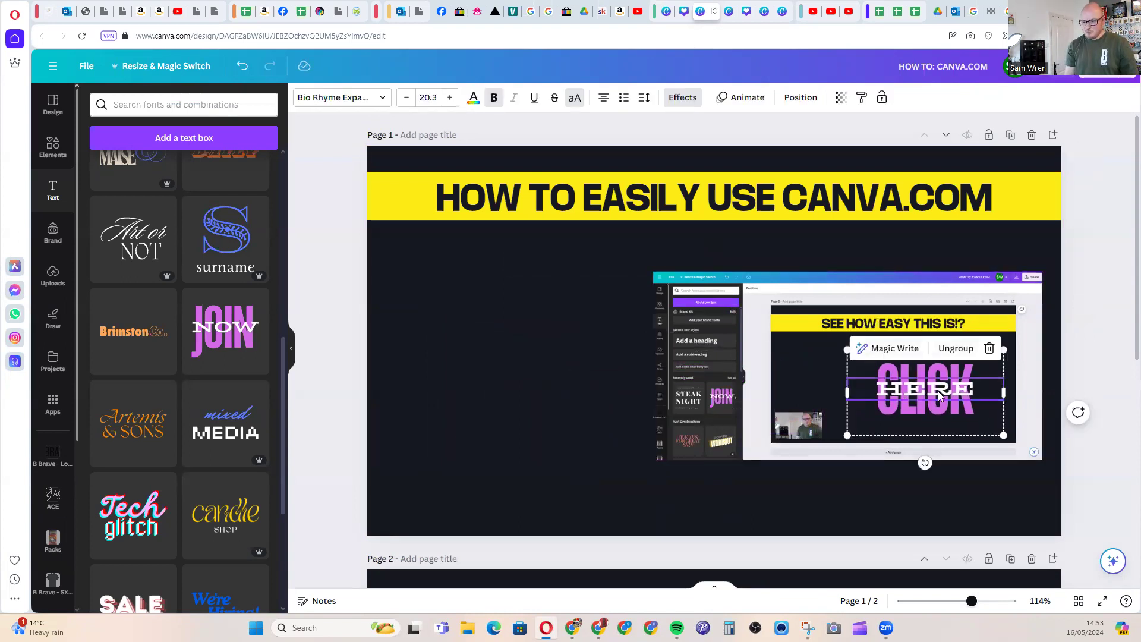
pyautogui.click(970, 352)
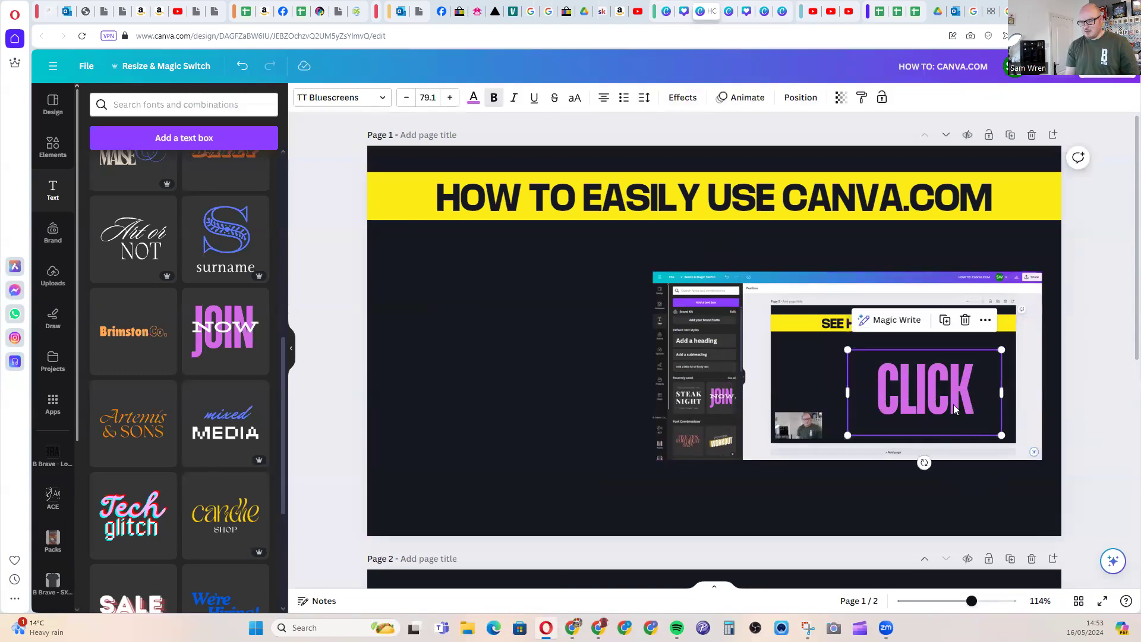
pyautogui.press('Delete')
# Examine the available font combinations, including the recently used ones.
pyautogui.scroll(-4, 249, 368)
pyautogui.scroll(15, 242, 364)
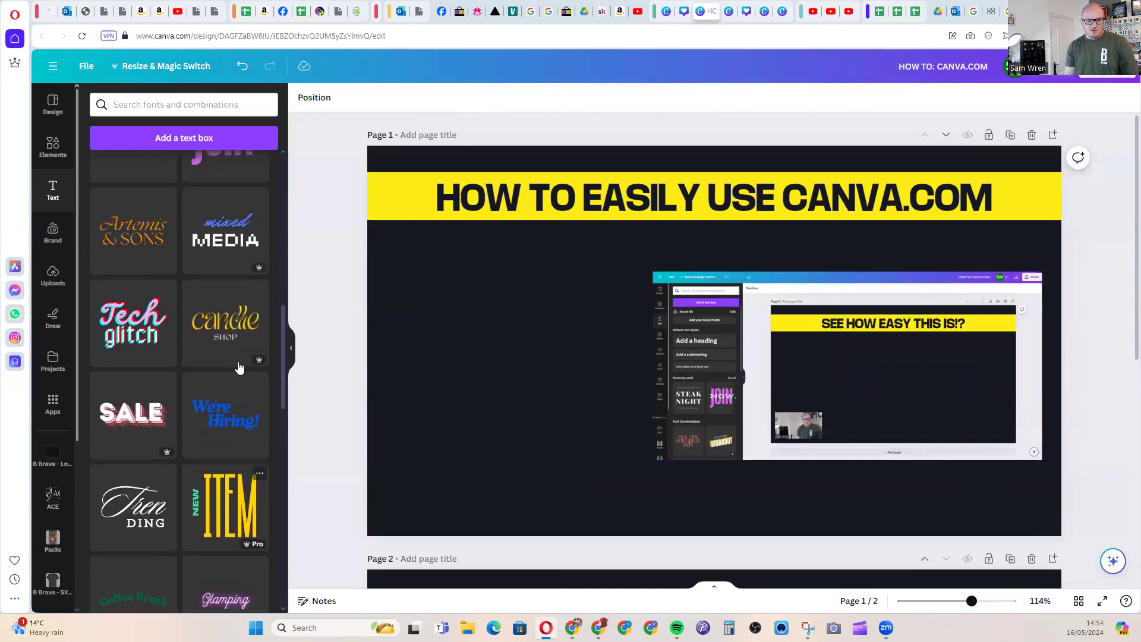
pyautogui.scroll(-8, 191, 339)
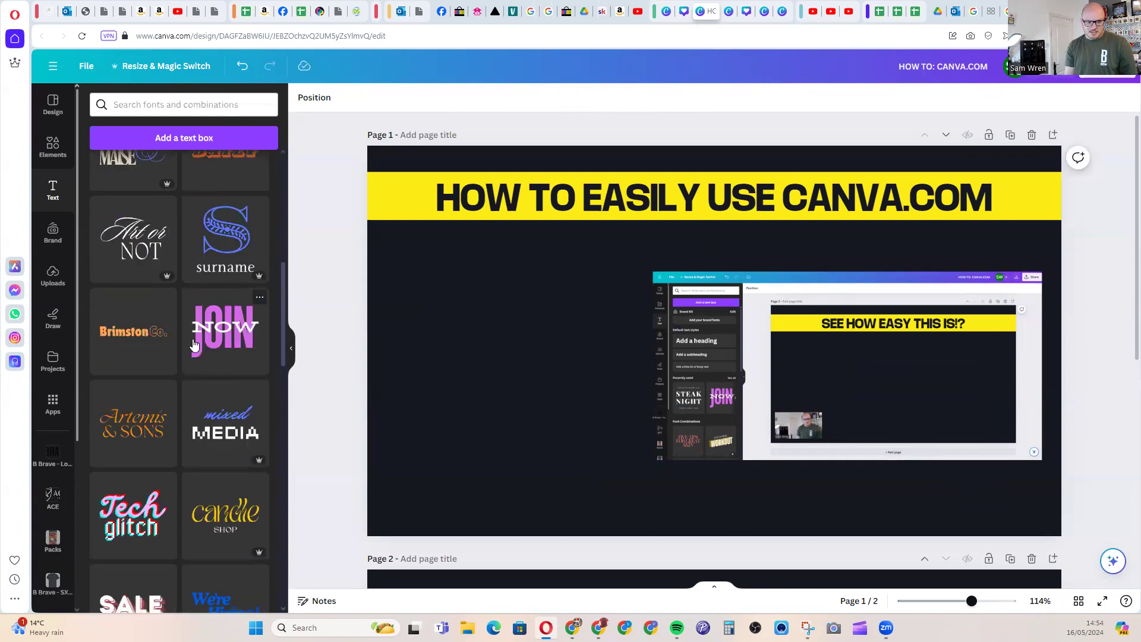
pyautogui.scroll(8, 192, 339)
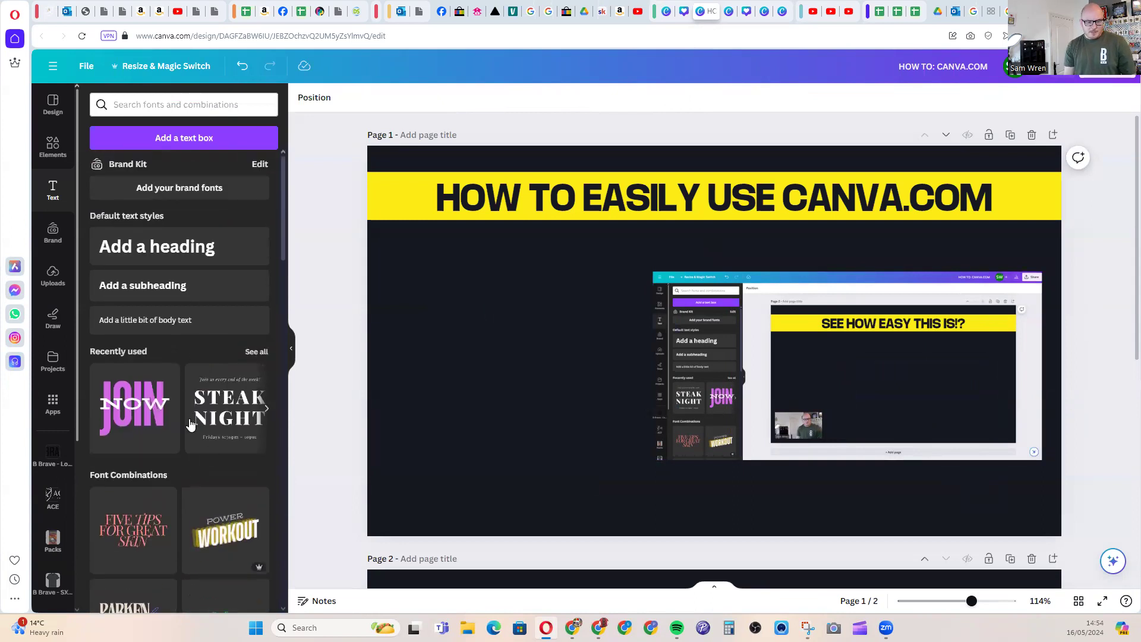
pyautogui.scroll(-8, 216, 404)
pyautogui.scroll(-6, 215, 404)
pyautogui.scroll(5, 209, 390)
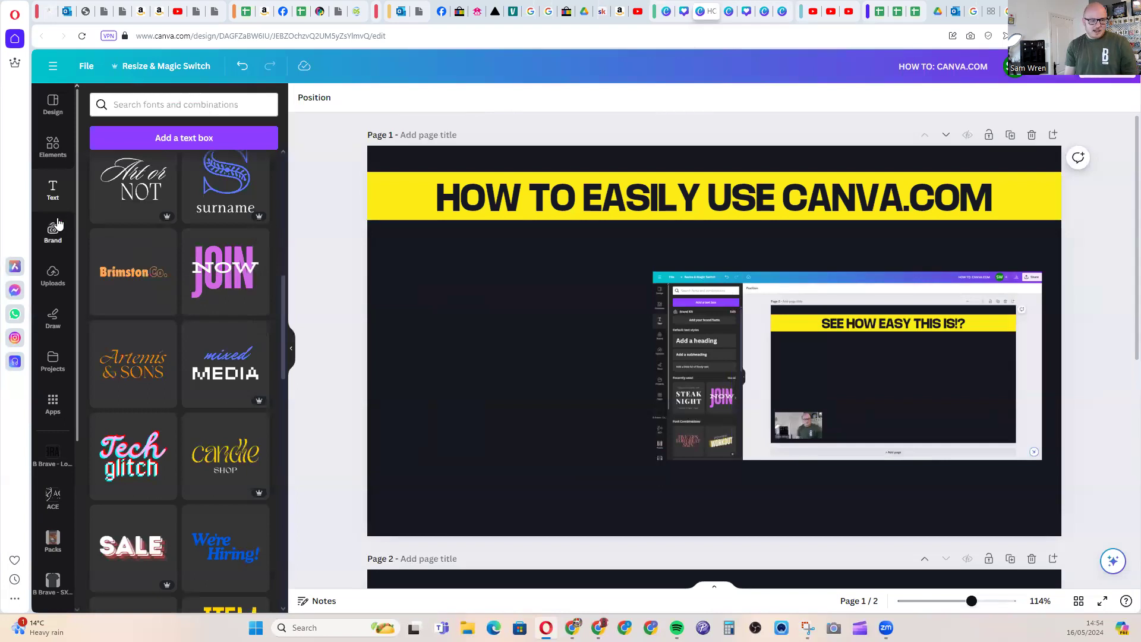
# Examine the project folders, including the contents of "B Brave - SX005" and "B Brave - Logos".
pyautogui.click(55, 361)
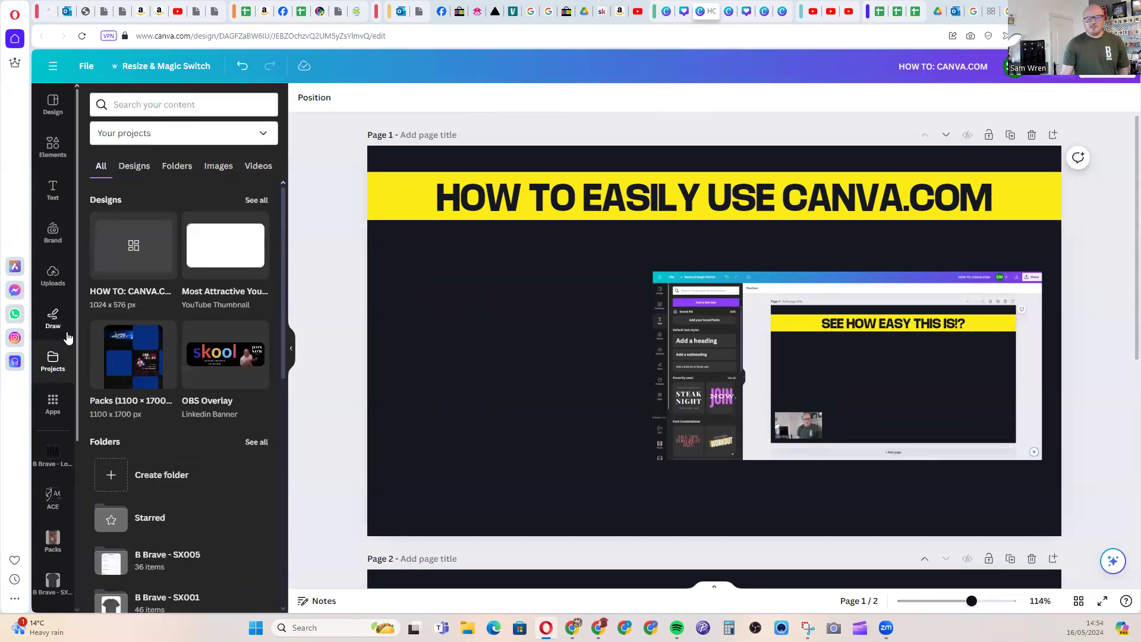
pyautogui.click(177, 166)
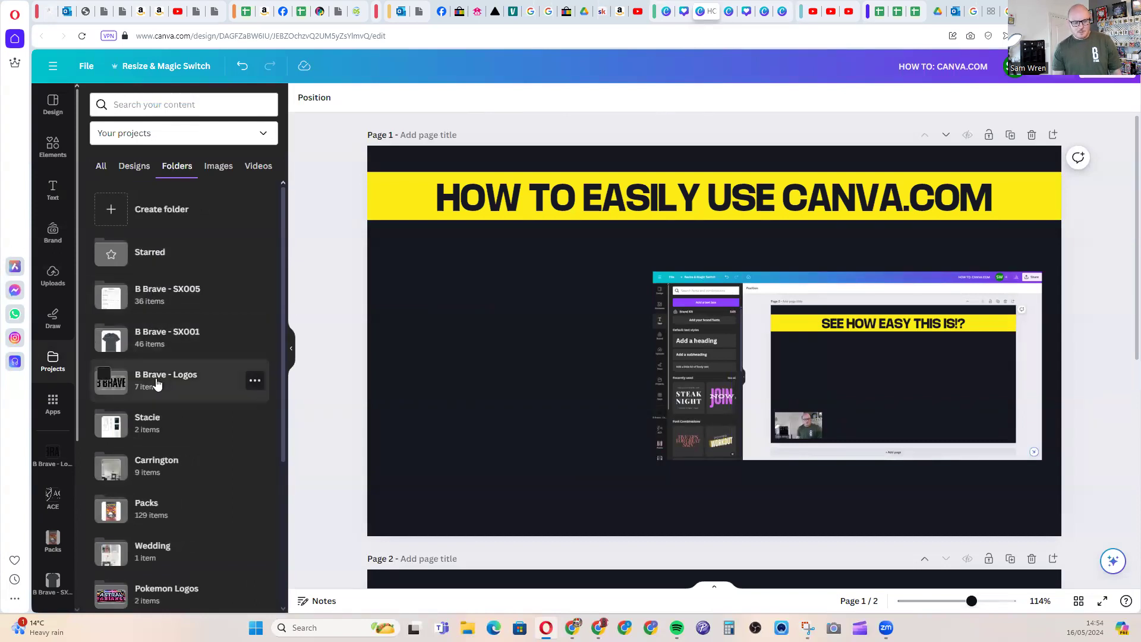
pyautogui.click(158, 294)
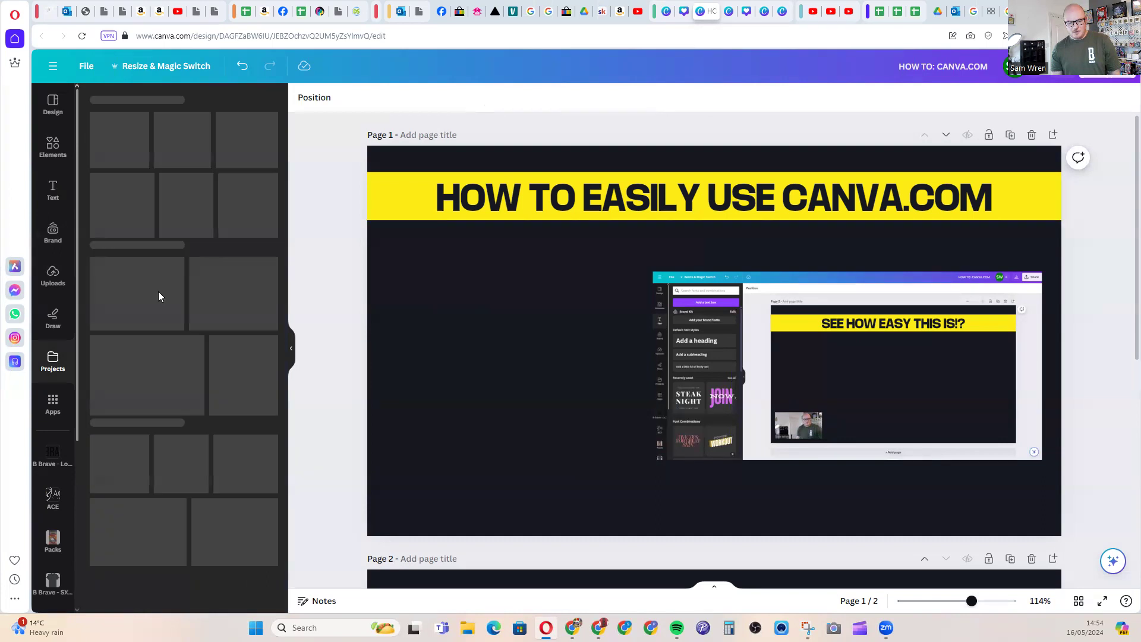
pyautogui.scroll(-8, 170, 410)
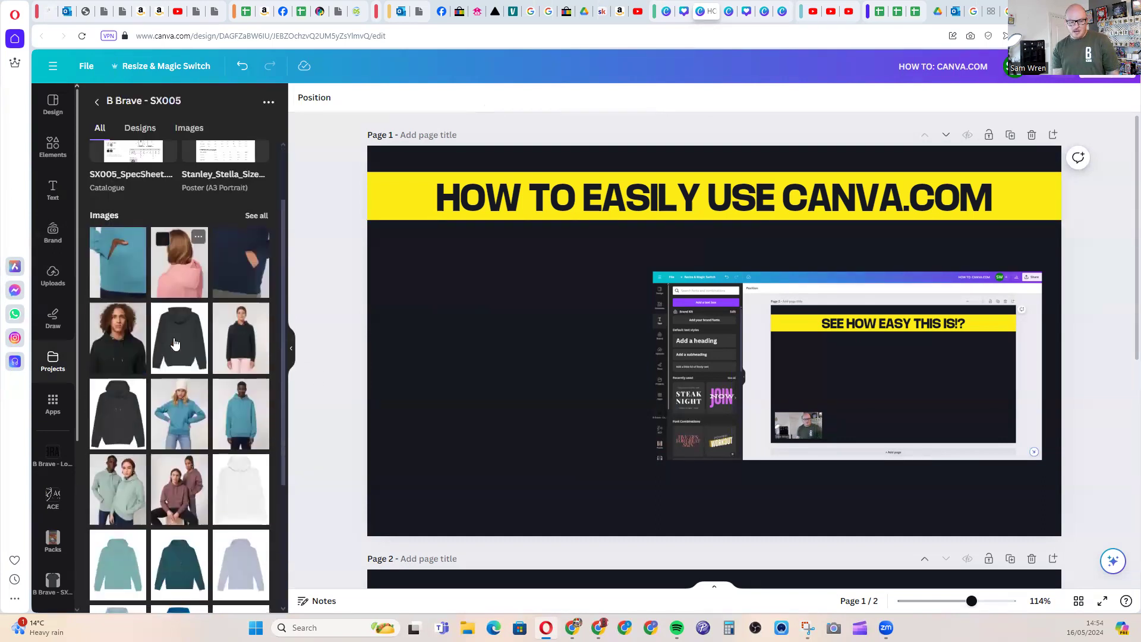
pyautogui.scroll(-5, 170, 410)
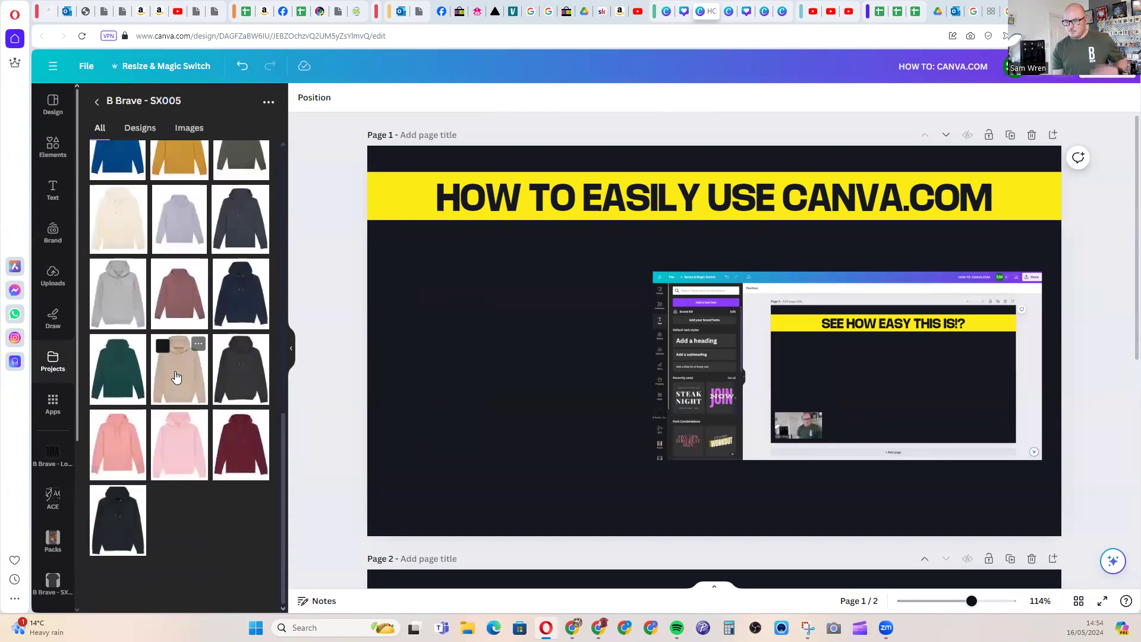
pyautogui.scroll(10, 179, 380)
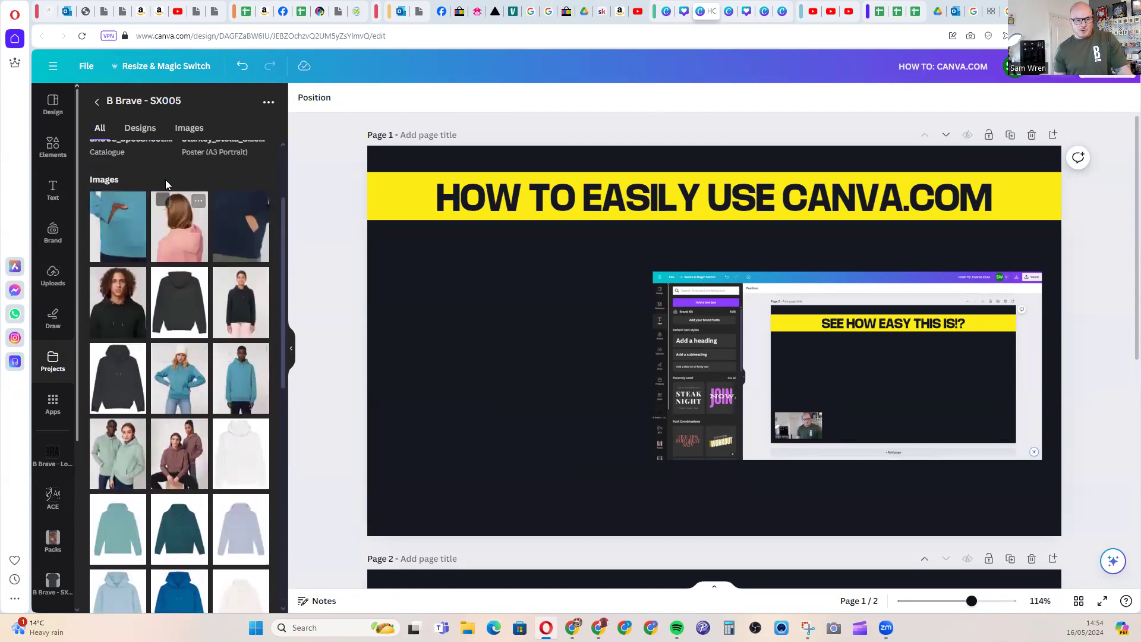
pyautogui.scroll(3, 172, 202)
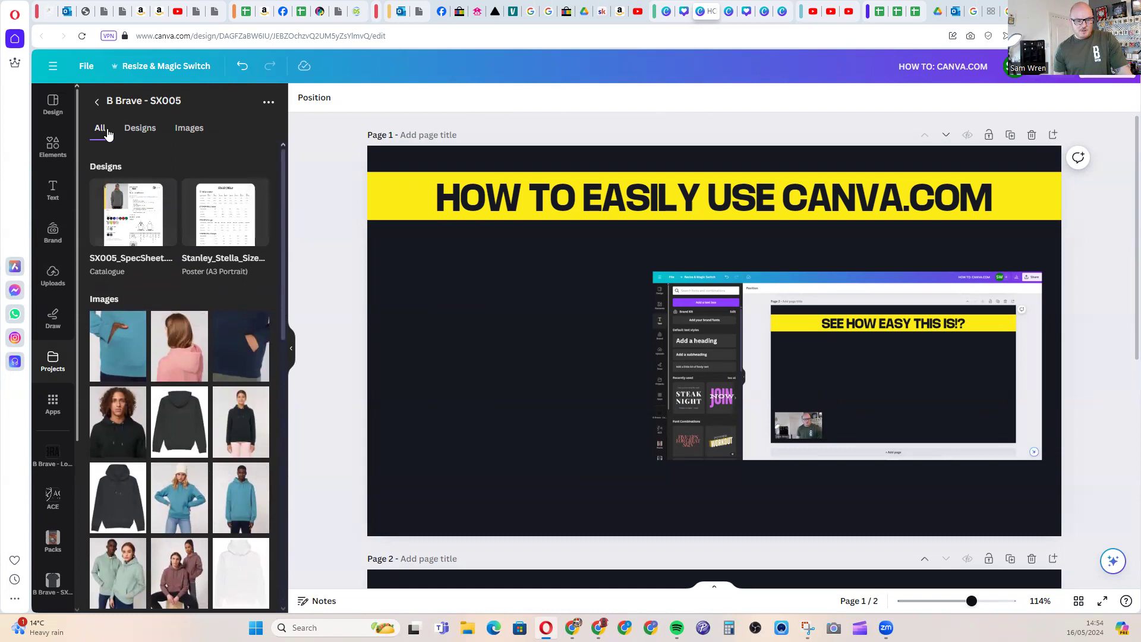
pyautogui.click(53, 364)
pyautogui.scroll(-4, 196, 315)
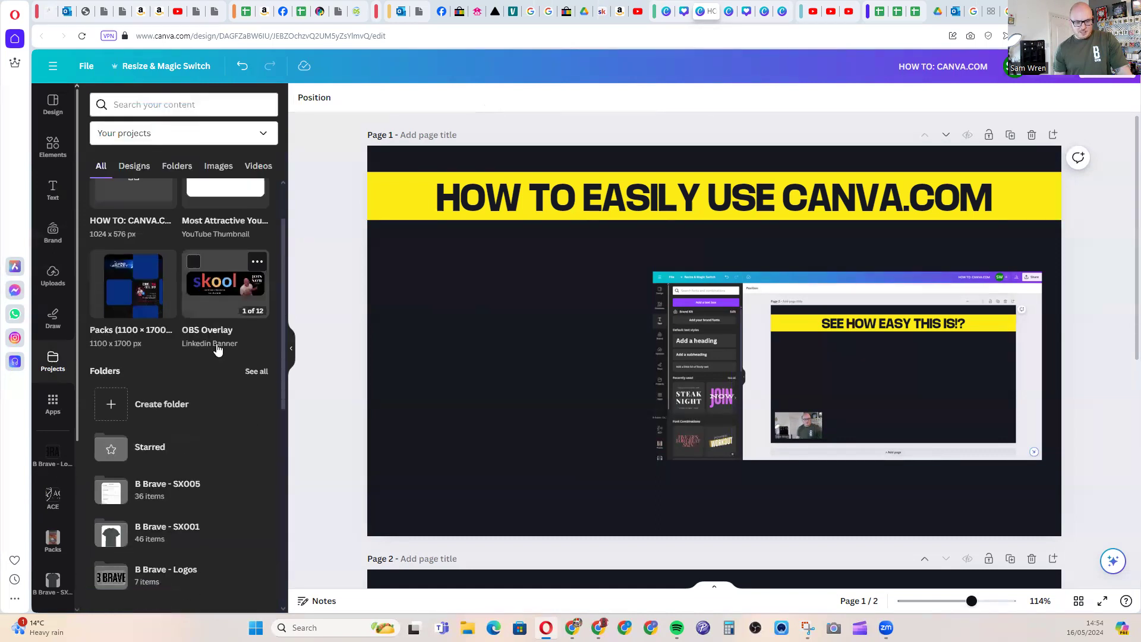
pyautogui.click(166, 406)
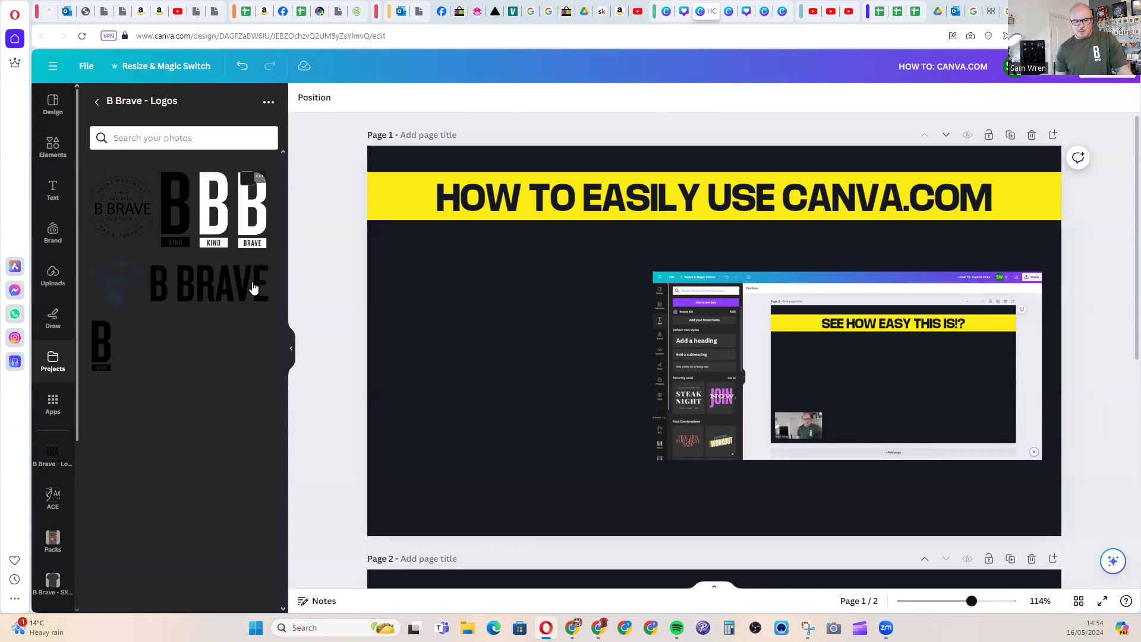
pyautogui.click(95, 105)
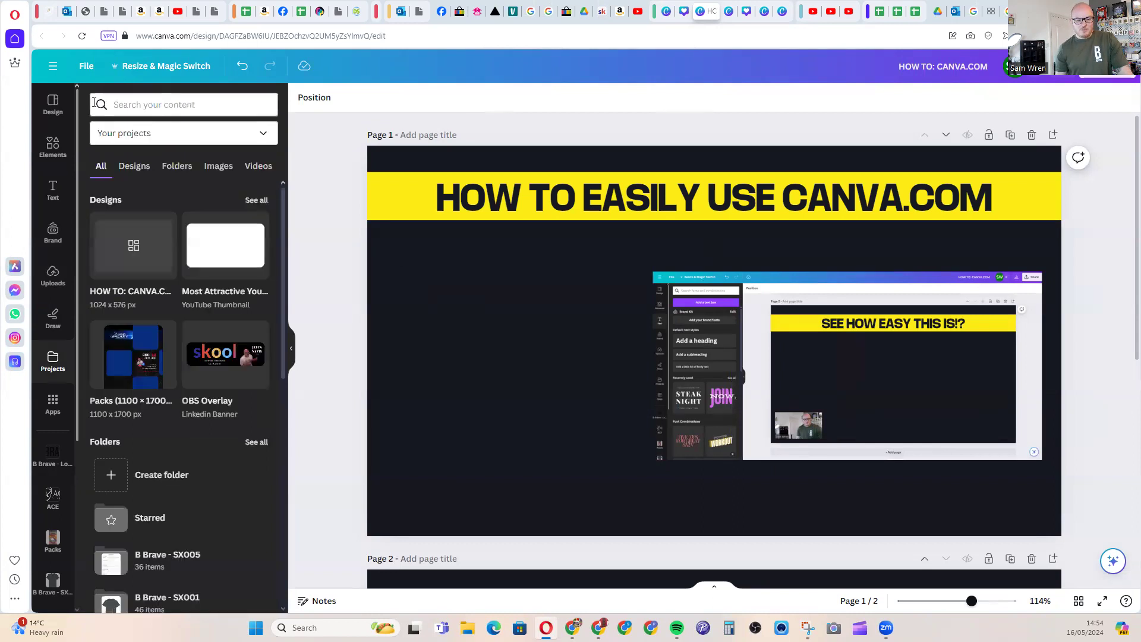
# Examine the images uploaded to the account, from the newest captures back to the older product and card pictures.
pyautogui.click(53, 232)
pyautogui.click(53, 275)
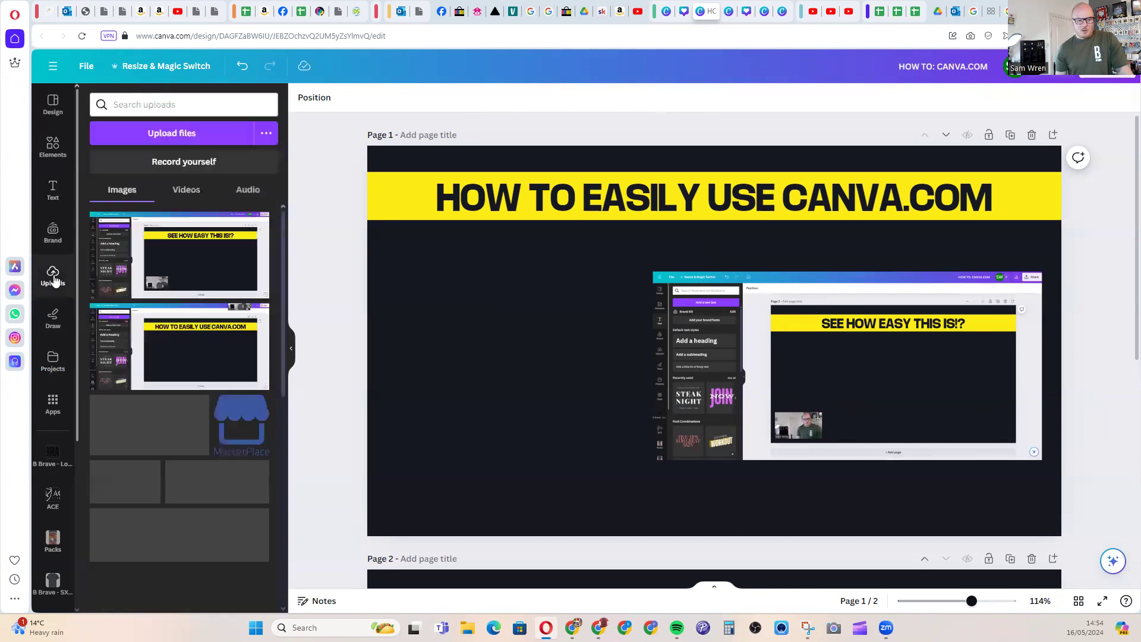
pyautogui.scroll(-5, 220, 363)
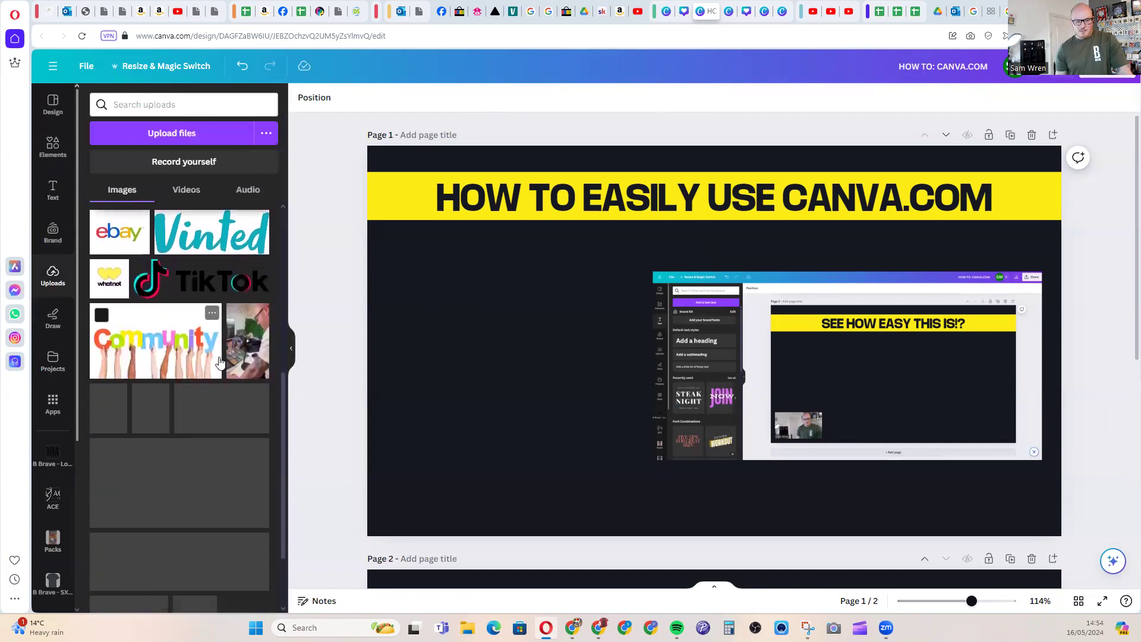
pyautogui.scroll(-3, 223, 362)
pyautogui.scroll(-8, 226, 363)
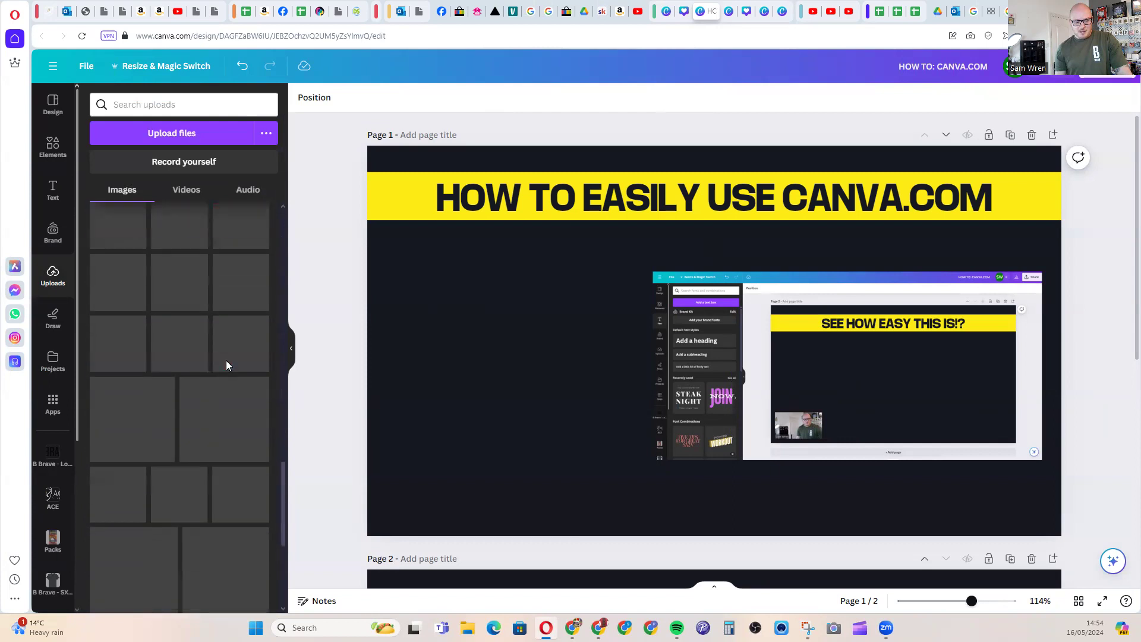
pyautogui.scroll(-3, 226, 363)
pyautogui.scroll(-6, 228, 364)
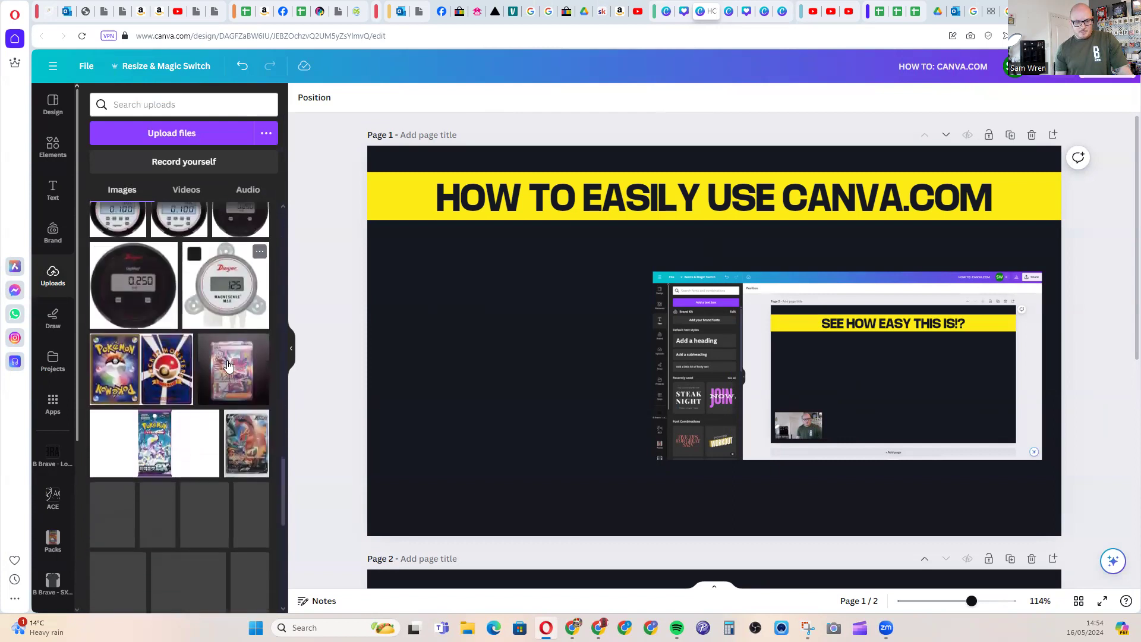
pyautogui.scroll(-5, 228, 364)
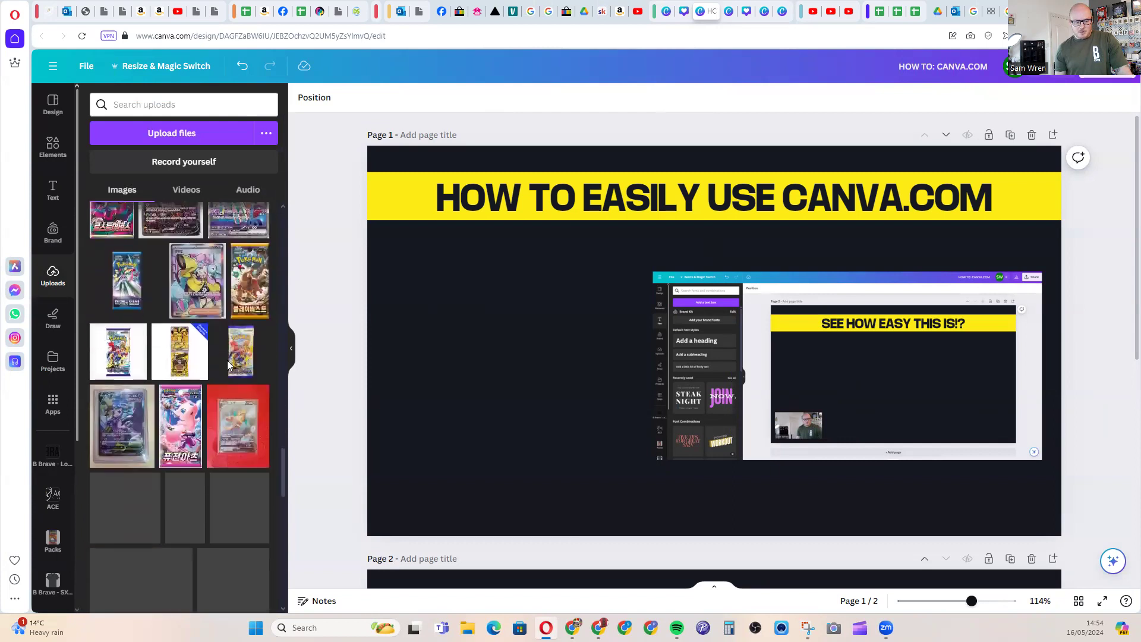
pyautogui.scroll(-3, 228, 364)
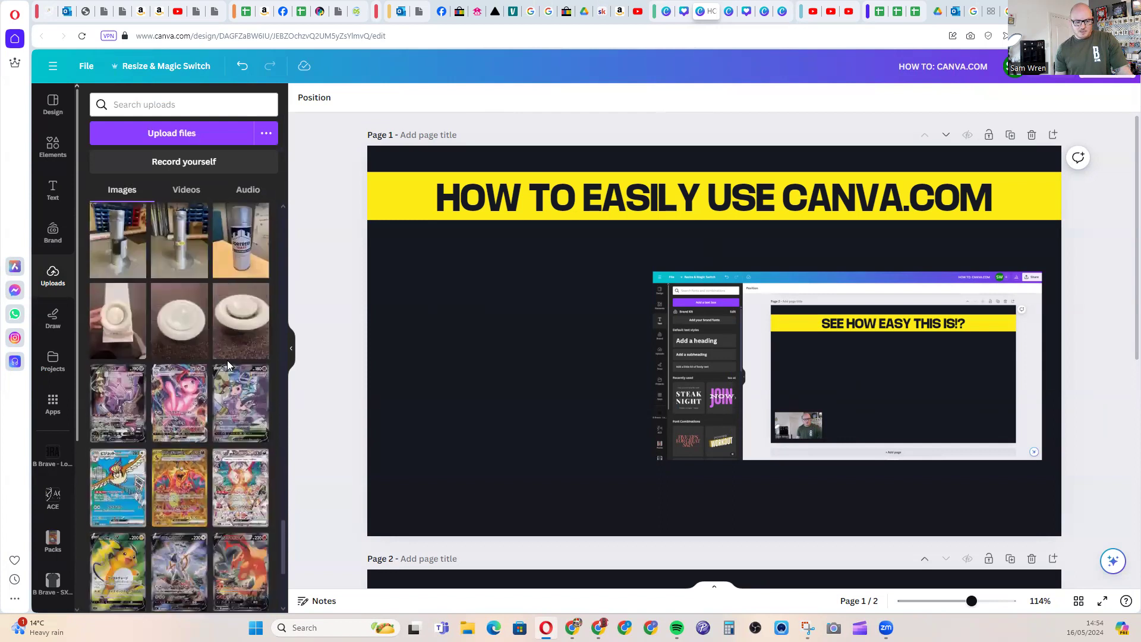
pyautogui.scroll(-5, 238, 345)
pyautogui.scroll(-5, 242, 330)
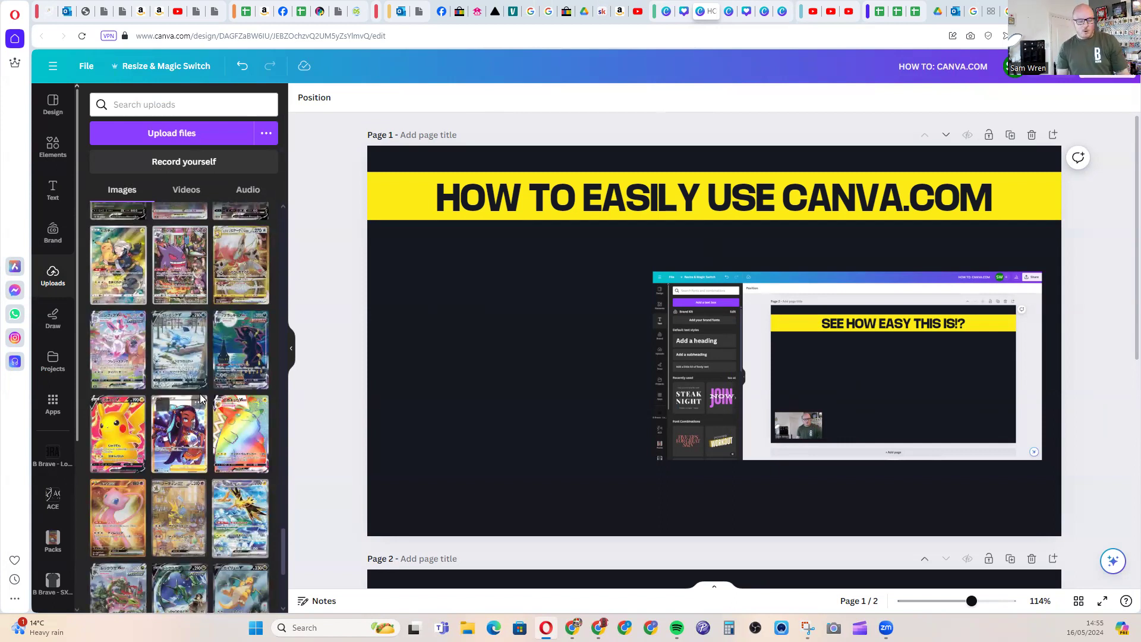
pyautogui.scroll(-5, 210, 367)
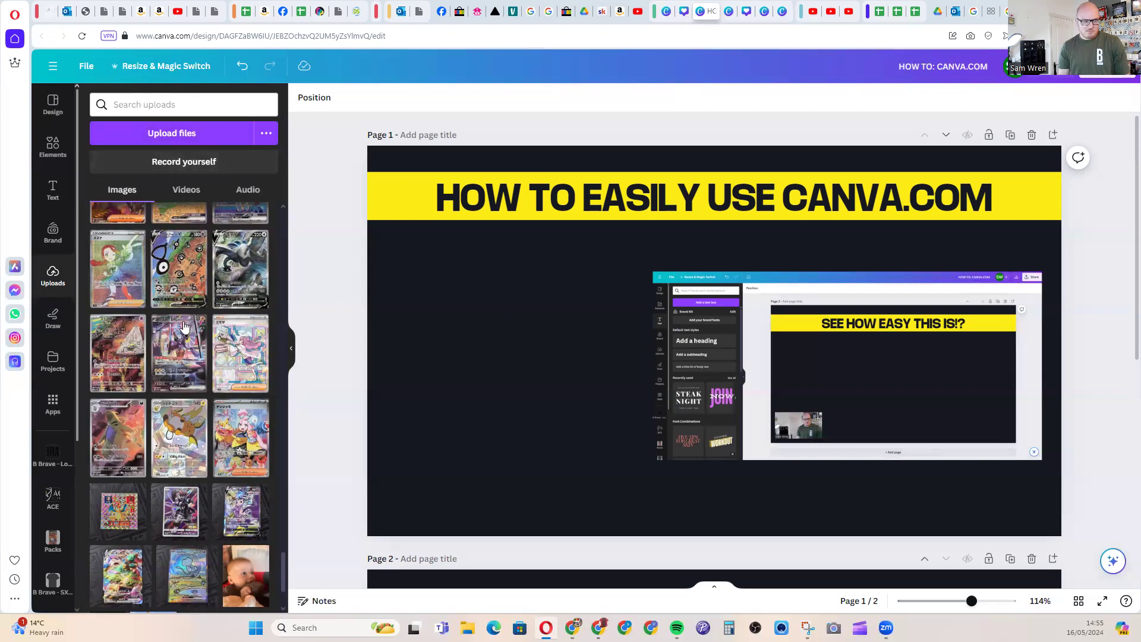
# Examine the images in the pinned folders "ACE", "B Brave - Logos" and "Packs".
pyautogui.click(53, 498)
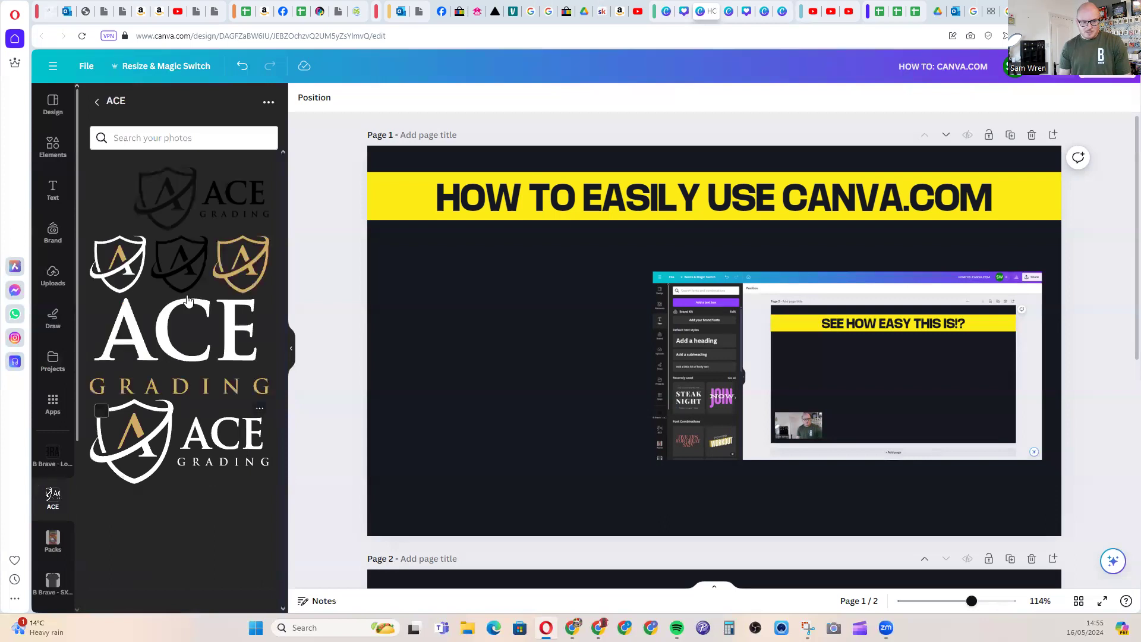
pyautogui.click(53, 457)
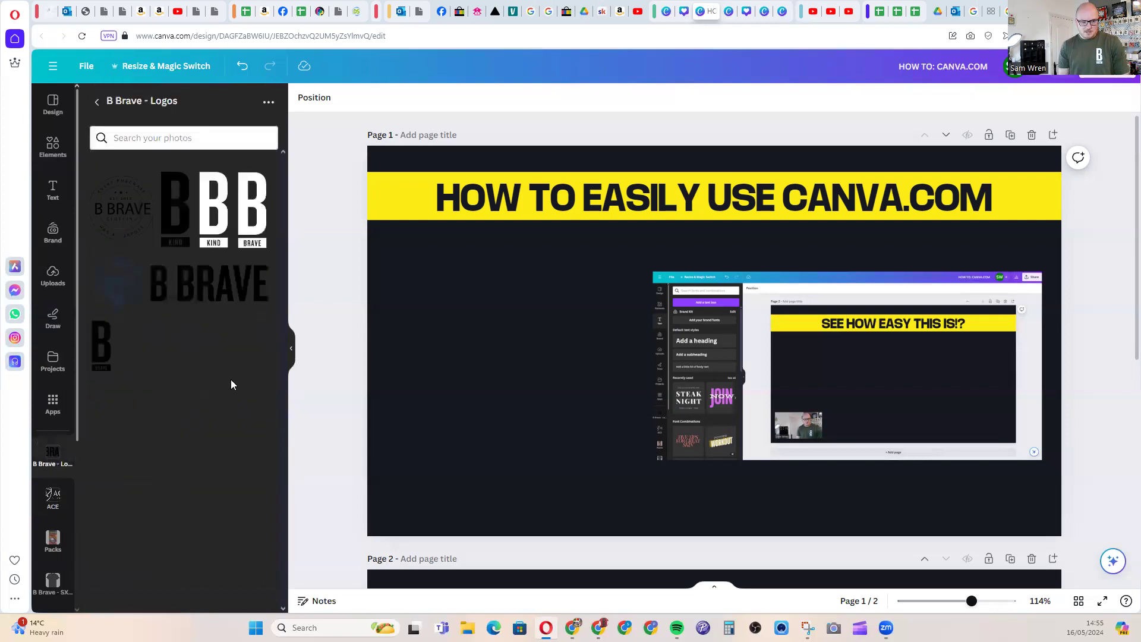
pyautogui.click(53, 542)
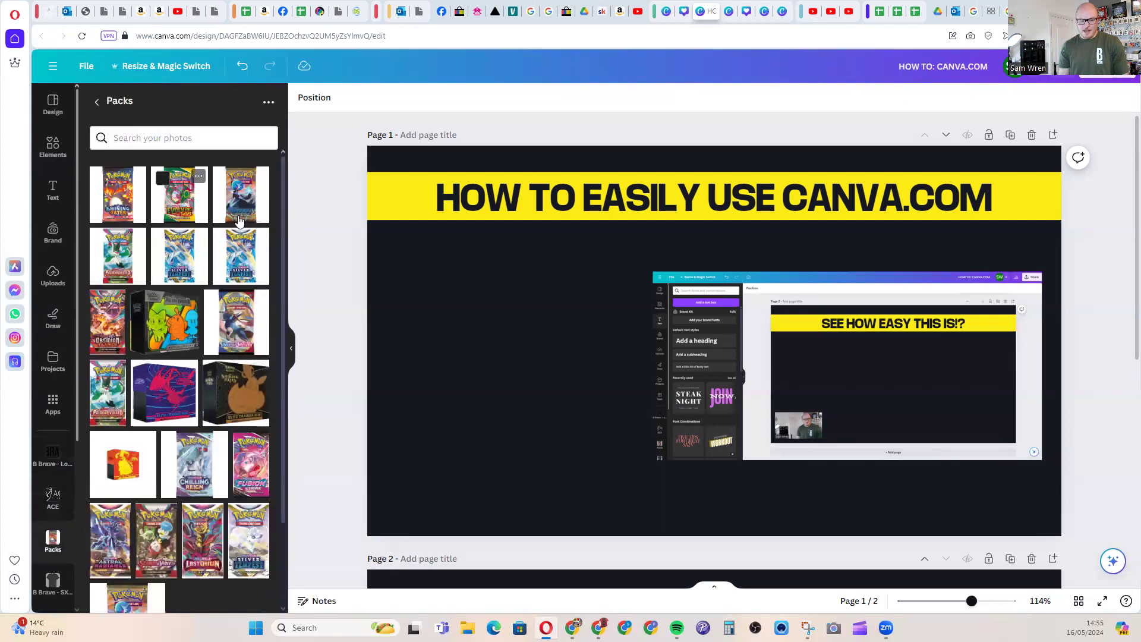
pyautogui.scroll(-5, 212, 420)
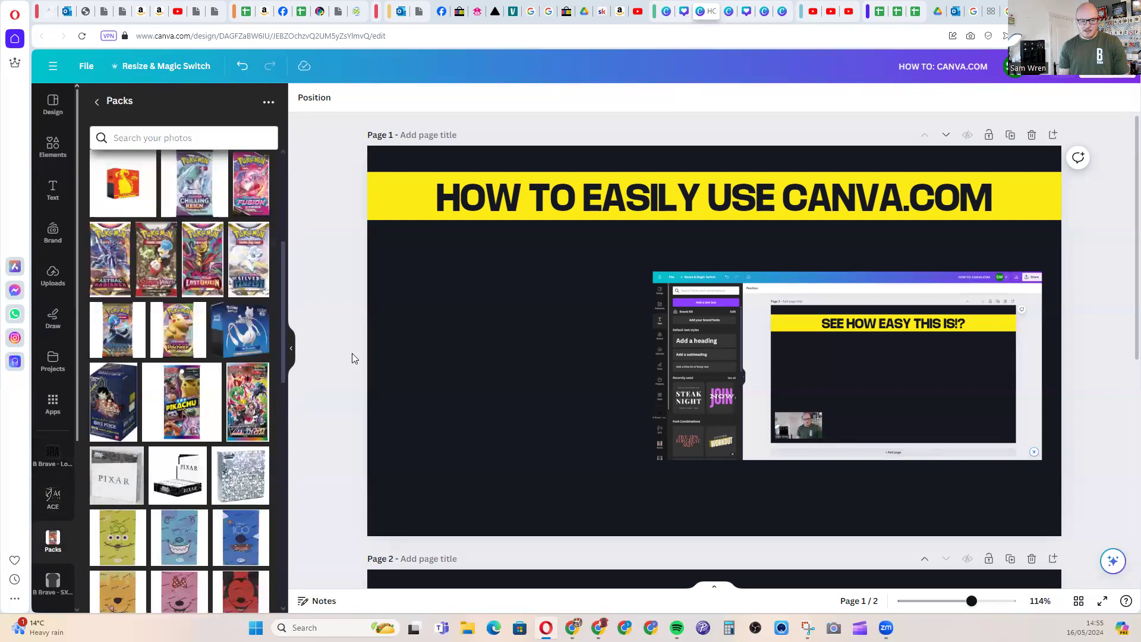
# Add the hand-on-chin cut-out from the personal portrait folder to the first page, placing it enlarged in the left half along the bottom edge.
pyautogui.click(53, 359)
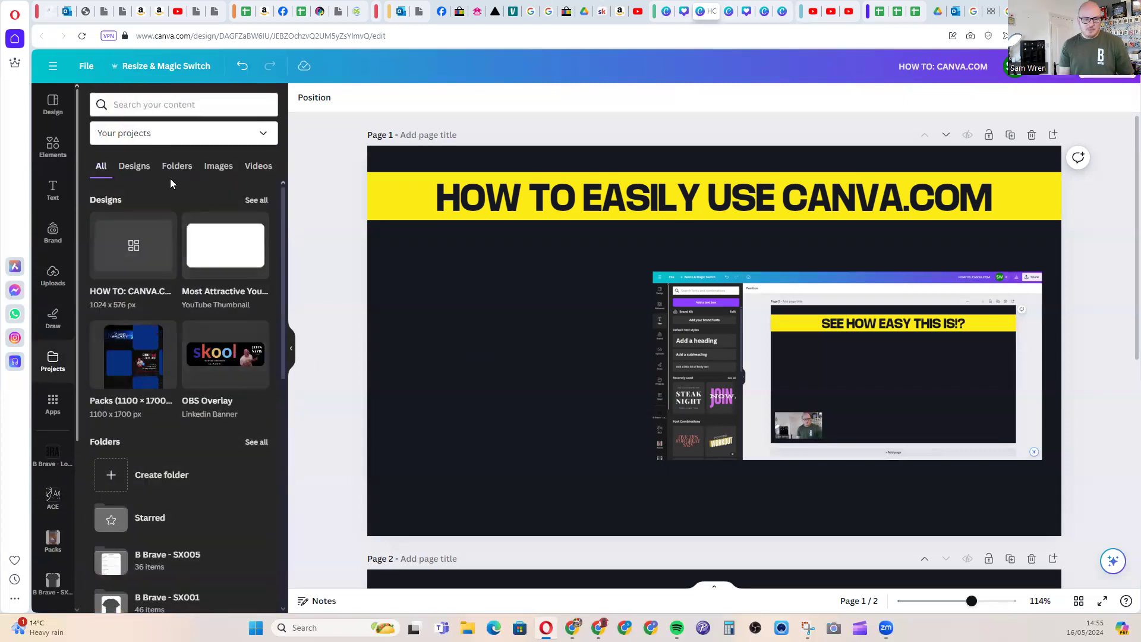
pyautogui.click(175, 167)
pyautogui.scroll(-5, 153, 387)
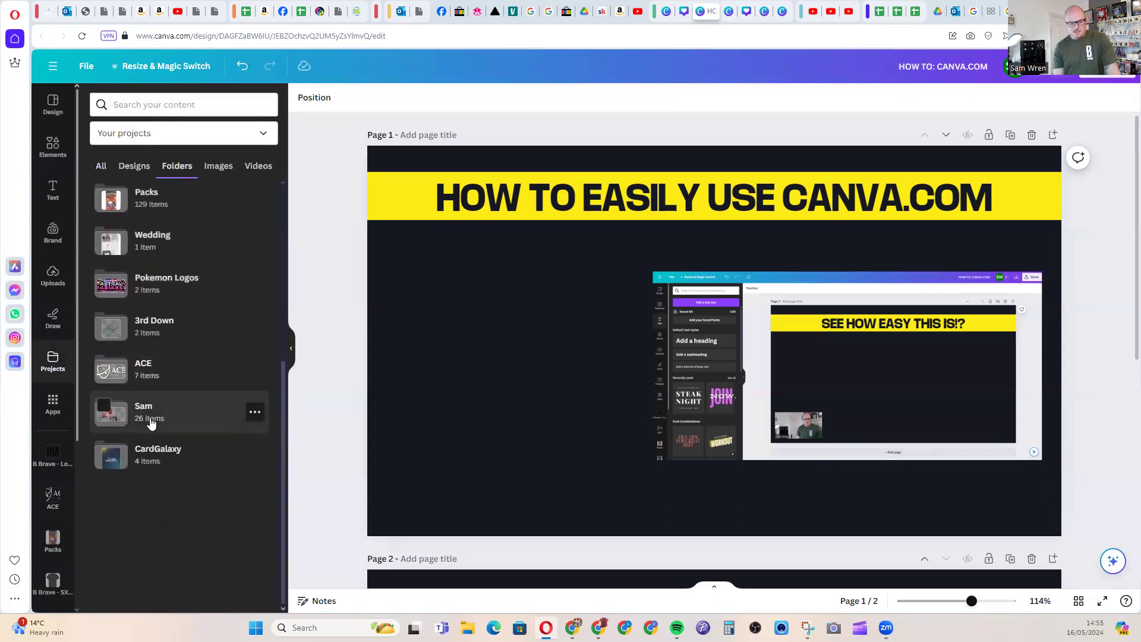
pyautogui.click(151, 416)
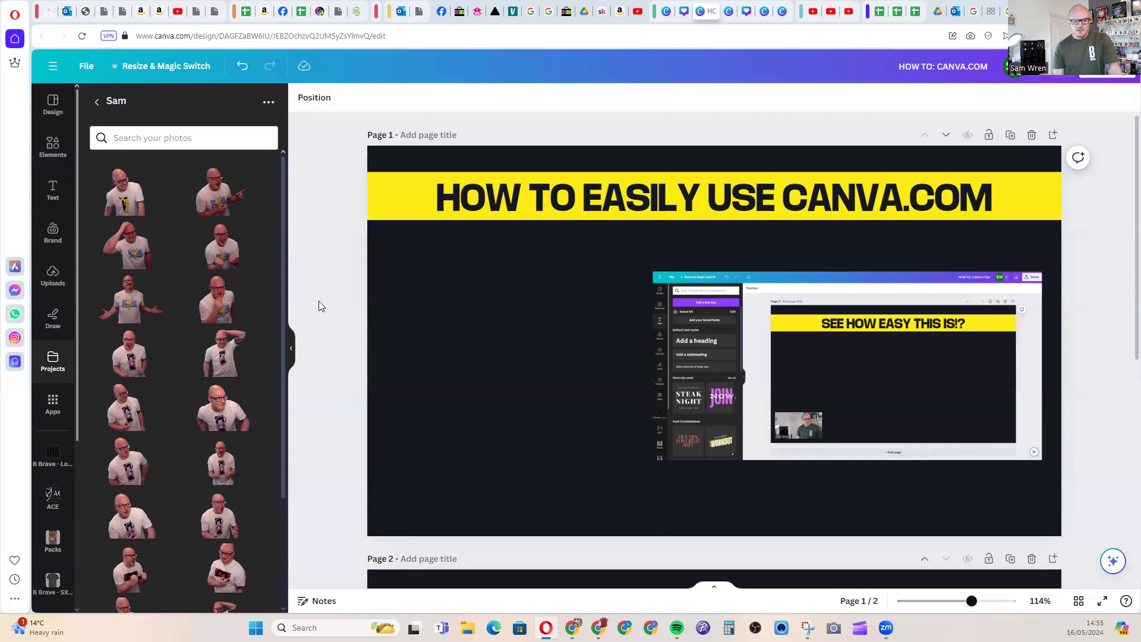
pyautogui.click(217, 301)
pyautogui.moveTo(630, 369); pyautogui.dragTo(473, 416)
pyautogui.moveTo(787, 271); pyautogui.dragTo(903, 201)
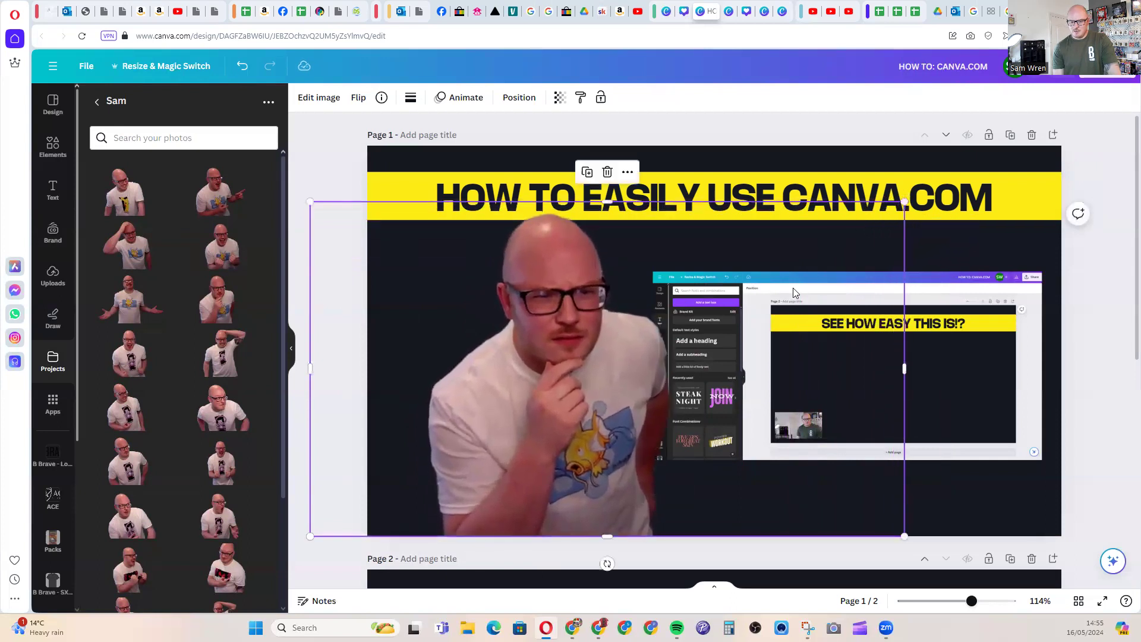
# Shift the large hand-on-chin cut-out slightly further left on the first page, keeping it on the bottom edge.
pyautogui.moveTo(578, 357); pyautogui.dragTo(565, 358)
pyautogui.click(1096, 277)
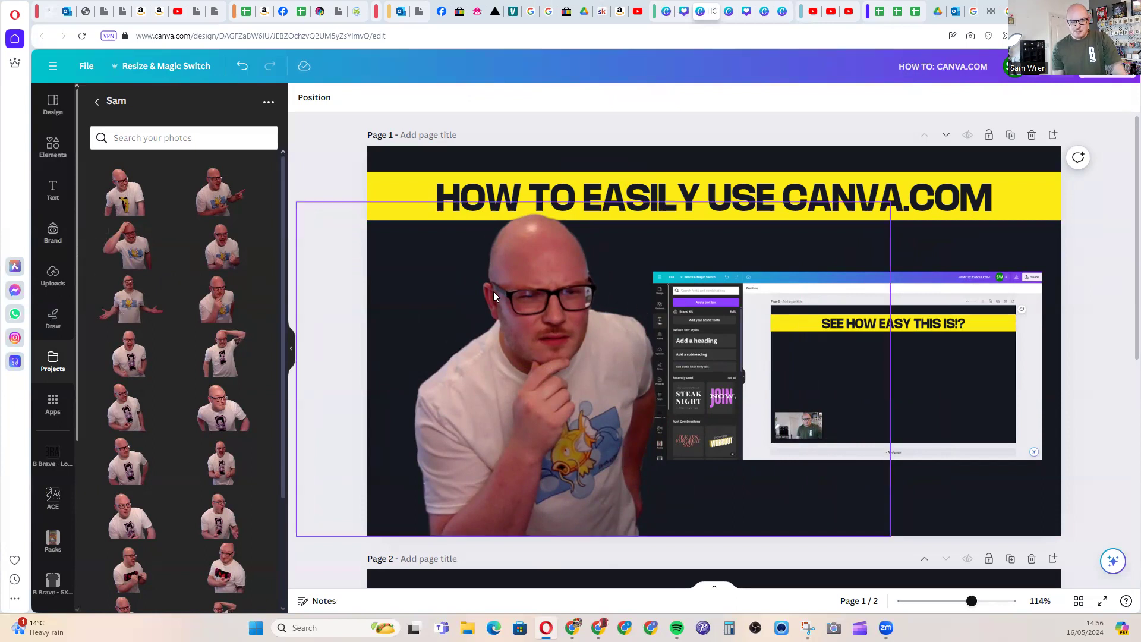
# Upload the photo of the smiling blonde woman in the yellow T-shirt from the Downloads folder.
pyautogui.click(52, 274)
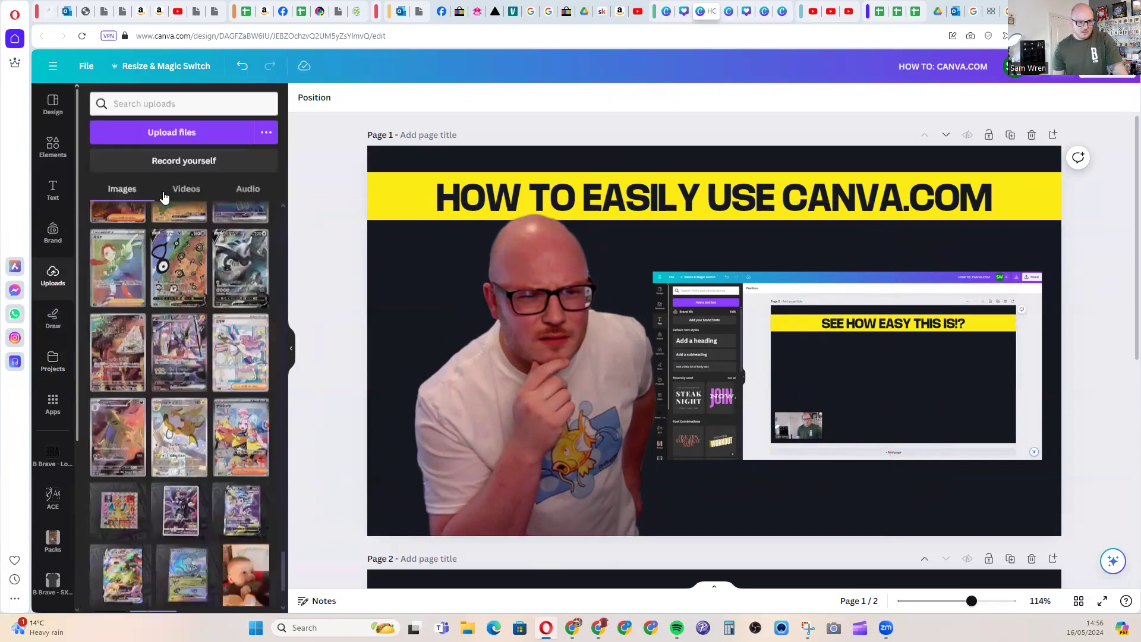
pyautogui.click(186, 133)
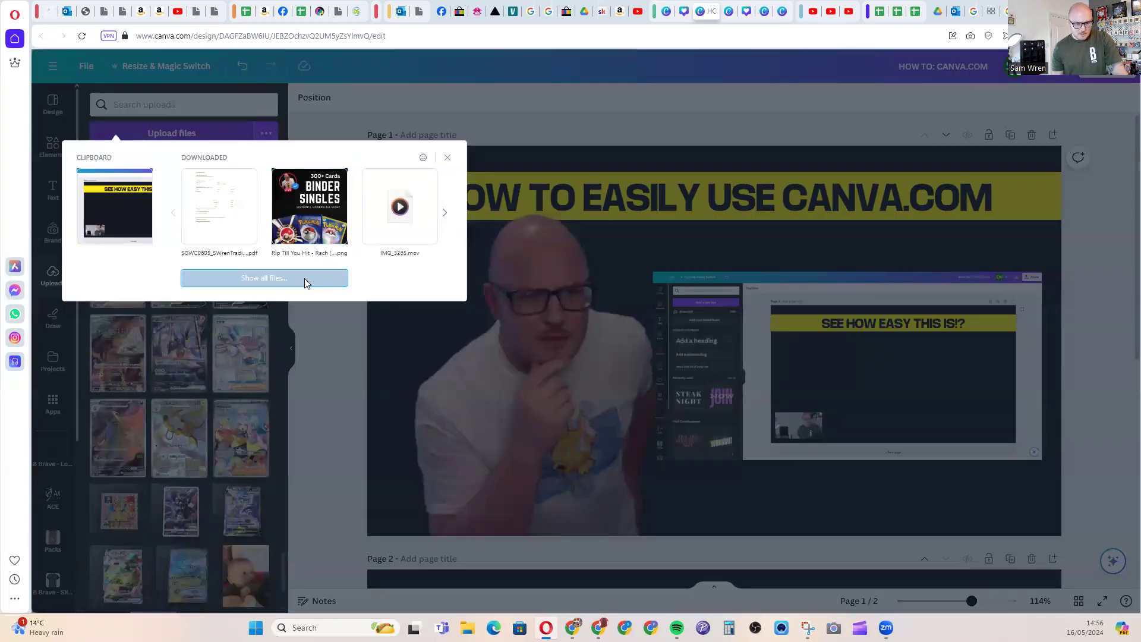
pyautogui.click(305, 280)
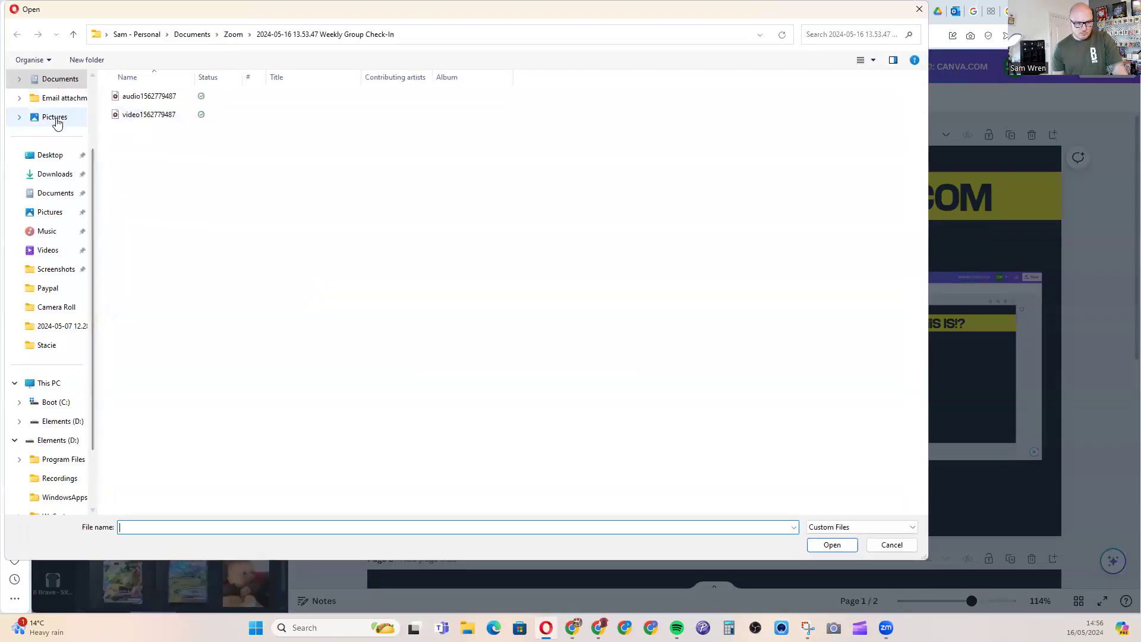
pyautogui.click(56, 175)
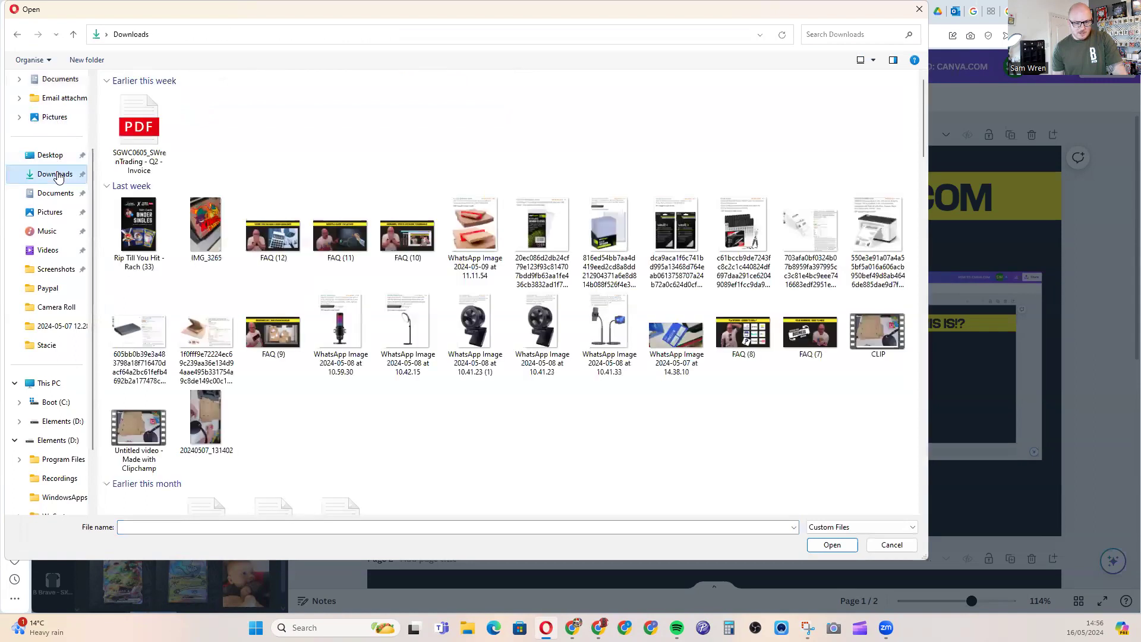
pyautogui.scroll(-3, 416, 268)
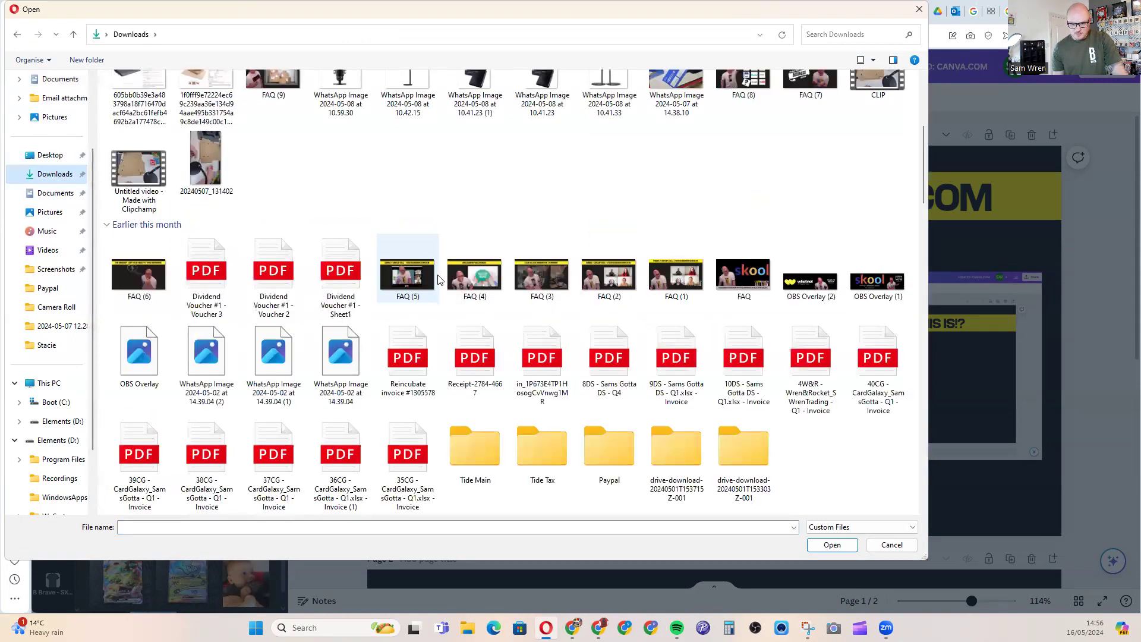
pyautogui.scroll(-3, 440, 279)
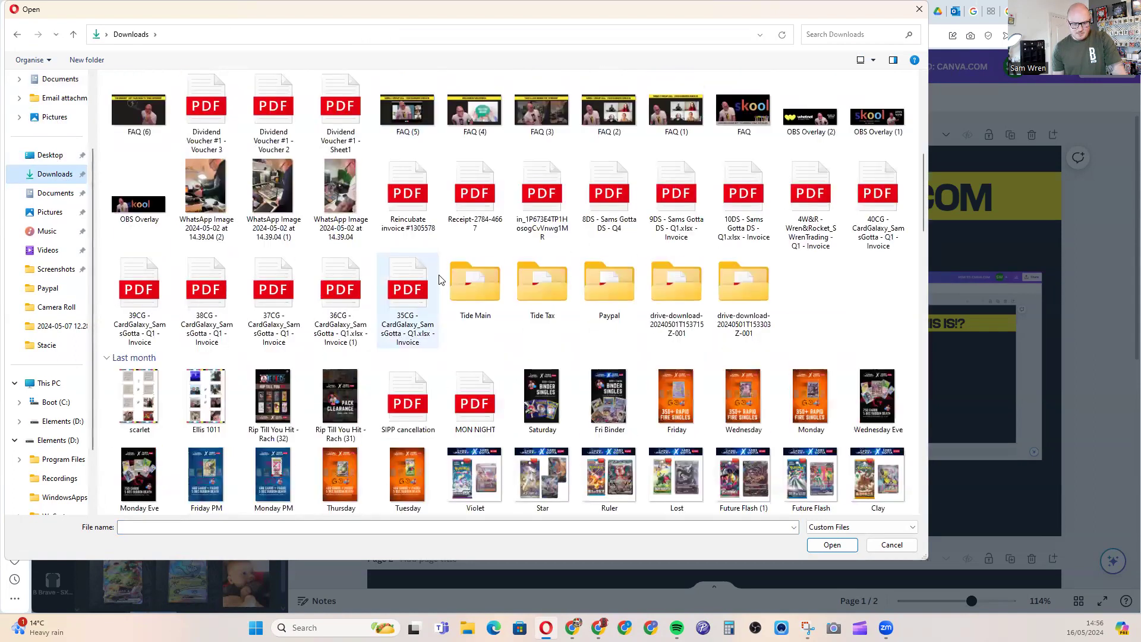
pyautogui.scroll(-5, 440, 279)
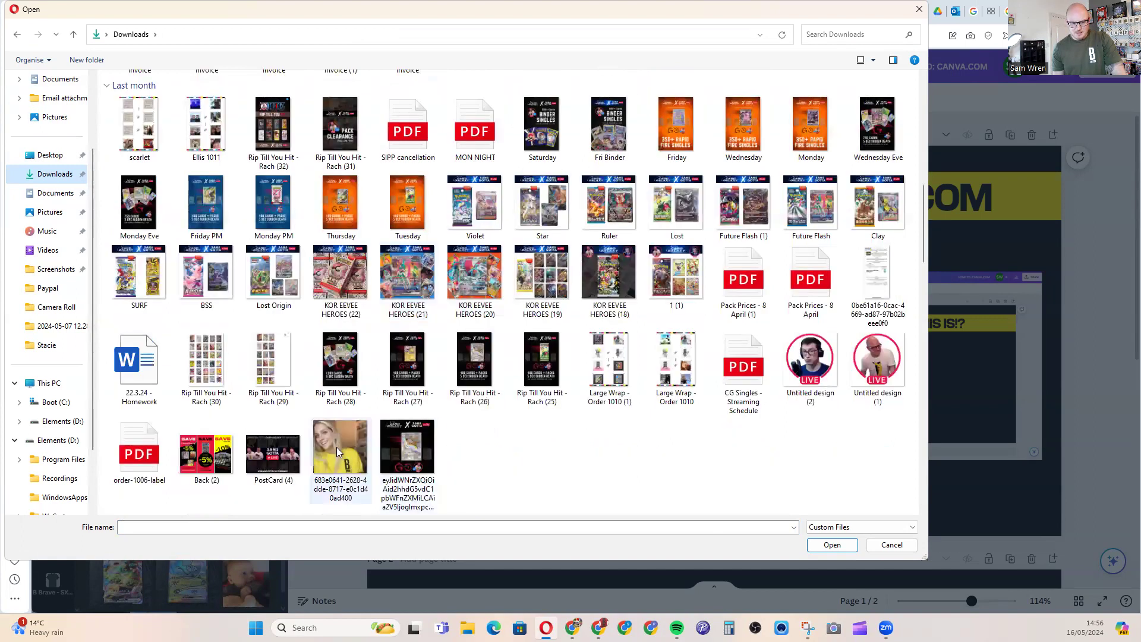
pyautogui.doubleClick(336, 447)
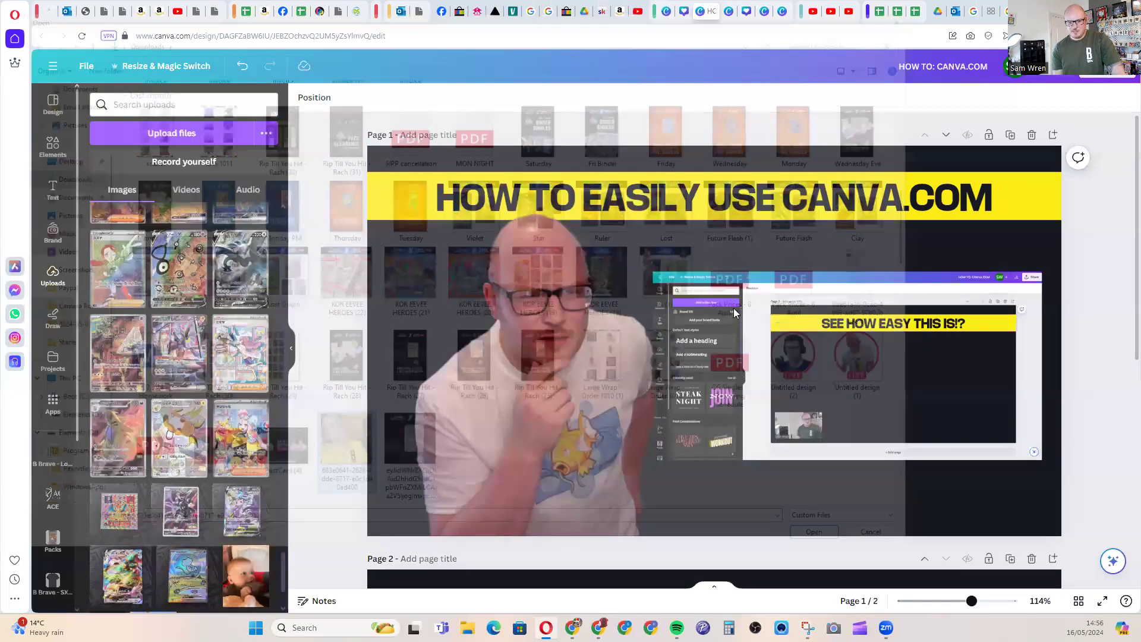
# Add the uploaded photo of the woman to the first page over the screenshot's right part and remove its background.
pyautogui.scroll(10, 184, 290)
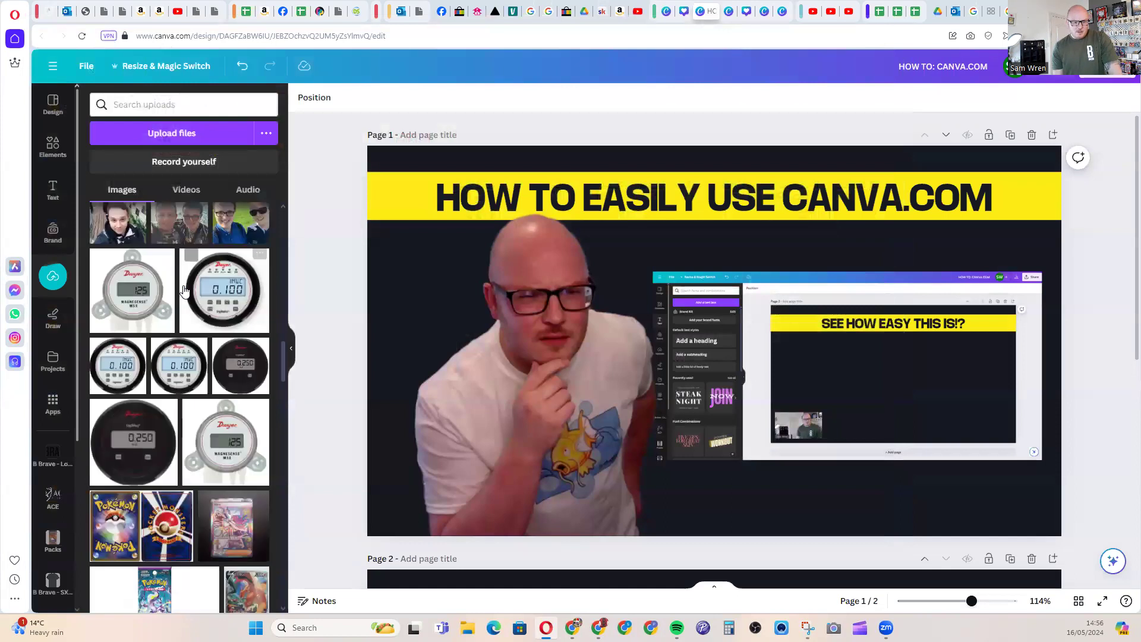
pyautogui.click(99, 245)
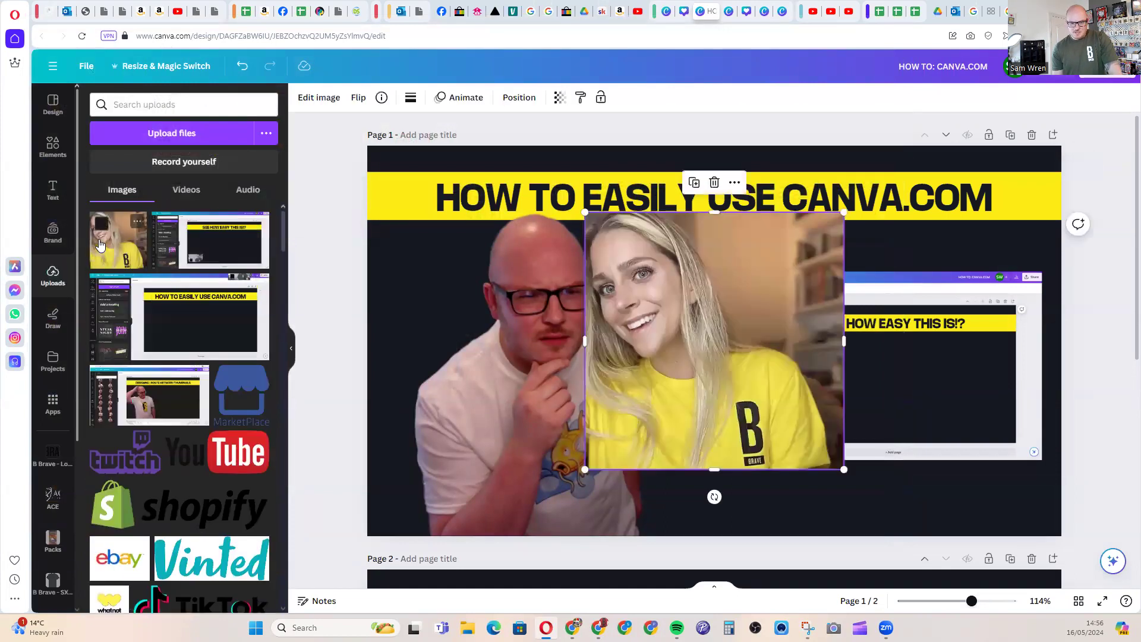
pyautogui.moveTo(718, 358); pyautogui.dragTo(922, 426)
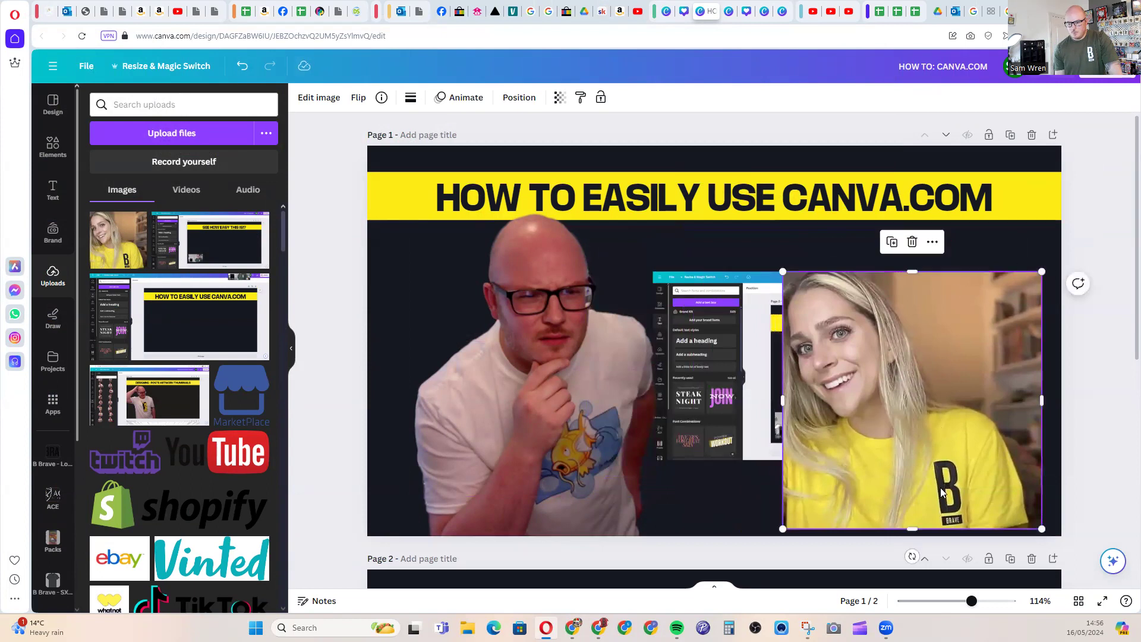
pyautogui.click(315, 99)
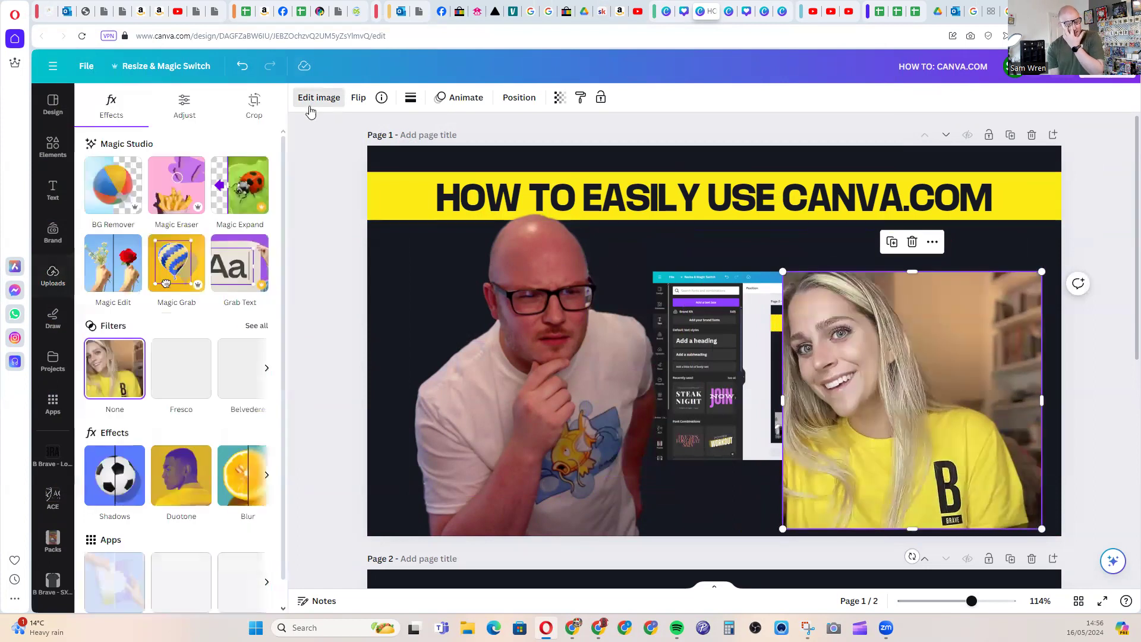
pyautogui.click(134, 189)
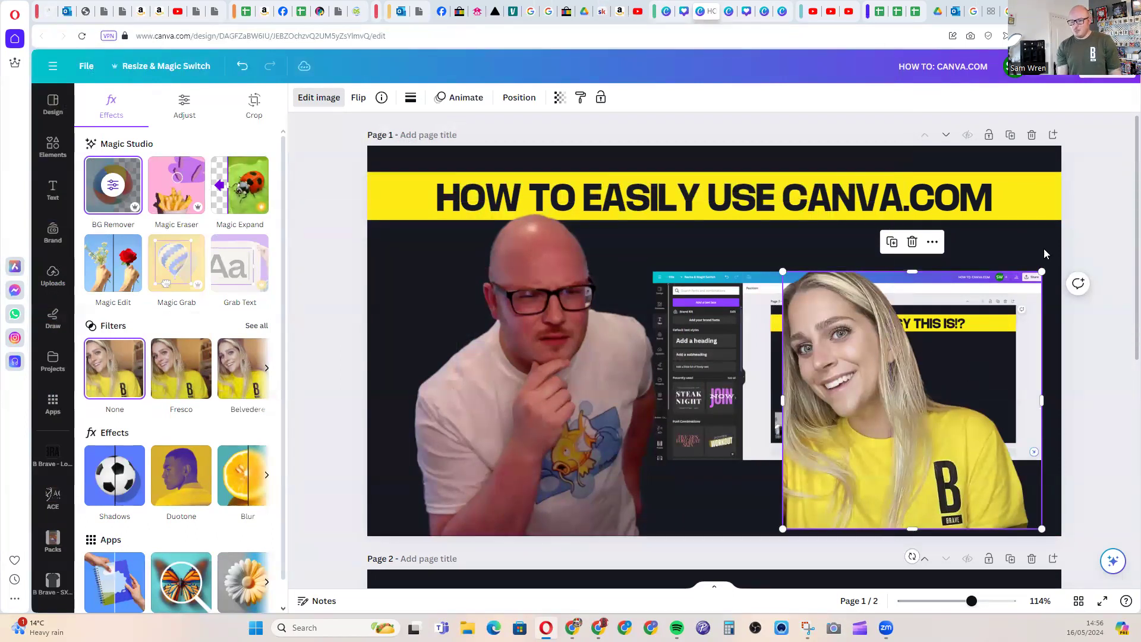
# Shrink the woman's cut-out and place it in the lower-left corner of the dark canvas shown inside the screenshot.
pyautogui.moveTo(1041, 273); pyautogui.dragTo(897, 416)
pyautogui.moveTo(817, 484); pyautogui.dragTo(801, 370)
pyautogui.click(861, 392)
pyautogui.click(918, 512)
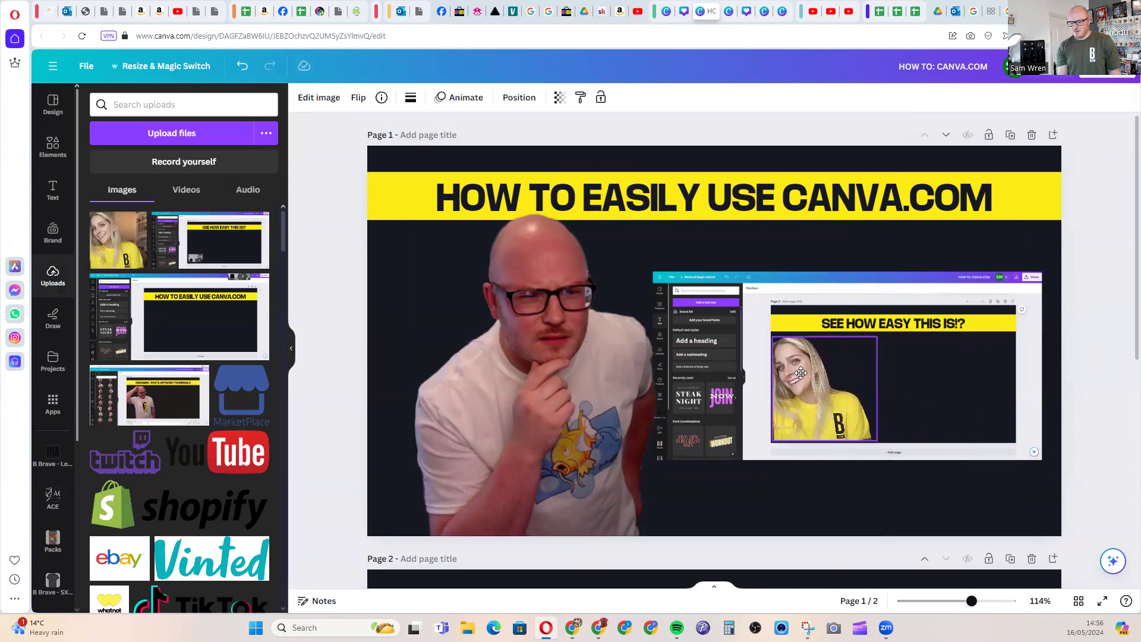
pyautogui.click(933, 500)
pyautogui.click(839, 392)
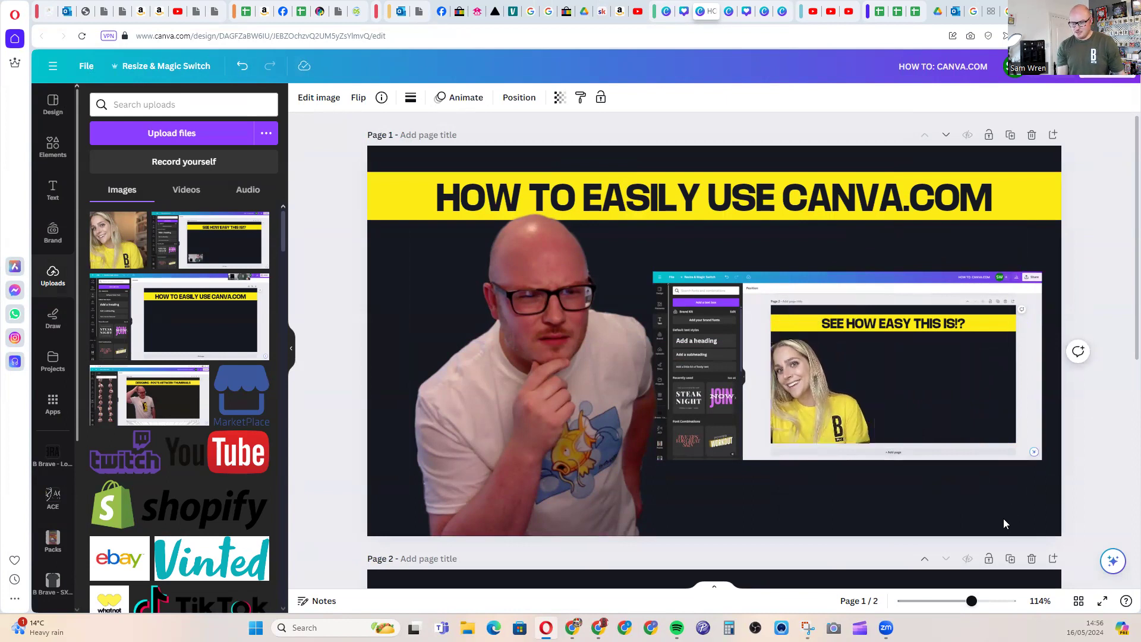
pyautogui.click(1003, 518)
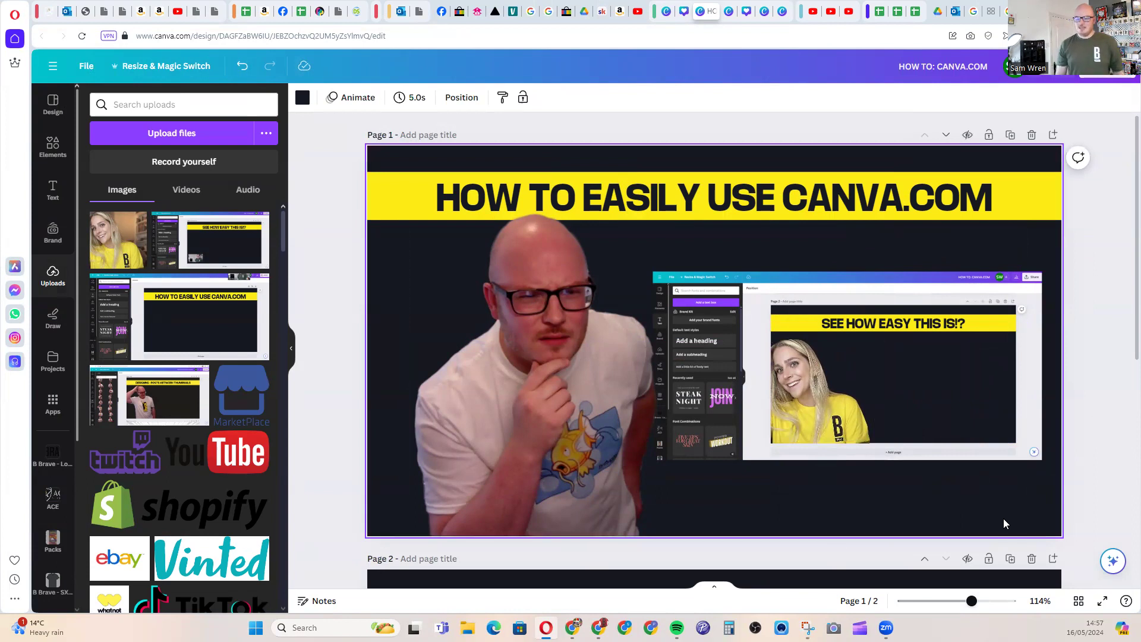
# Add the leaning cut-out from the personal portrait folder, shrunk and placed in the right part of the screenshot's dark canvas.
pyautogui.click(506, 299)
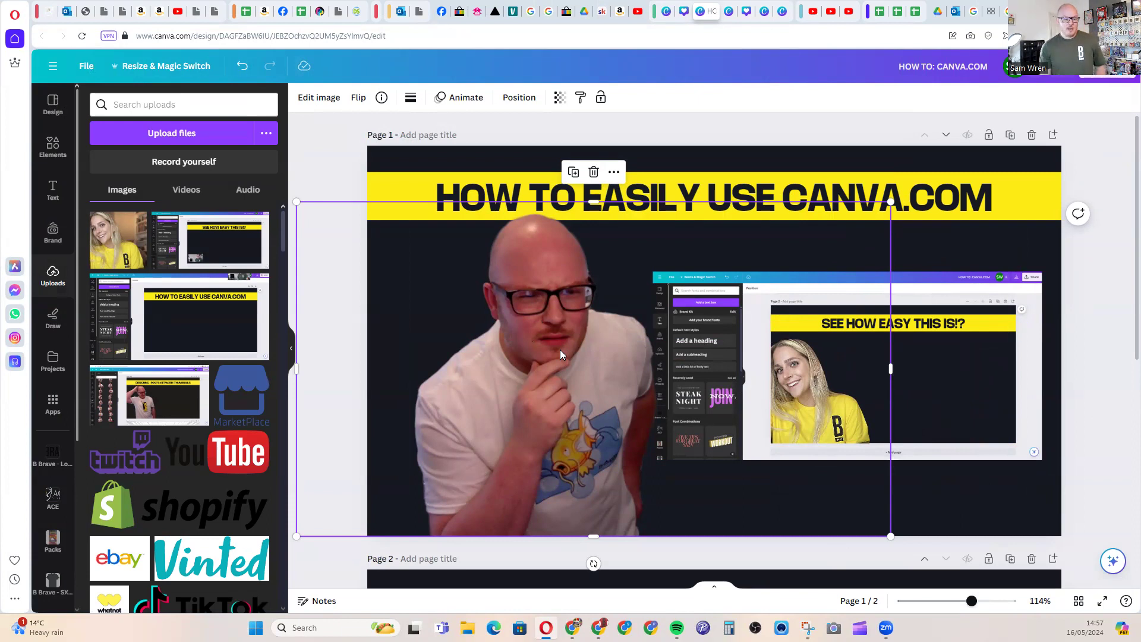
pyautogui.click(50, 370)
pyautogui.scroll(-5, 227, 320)
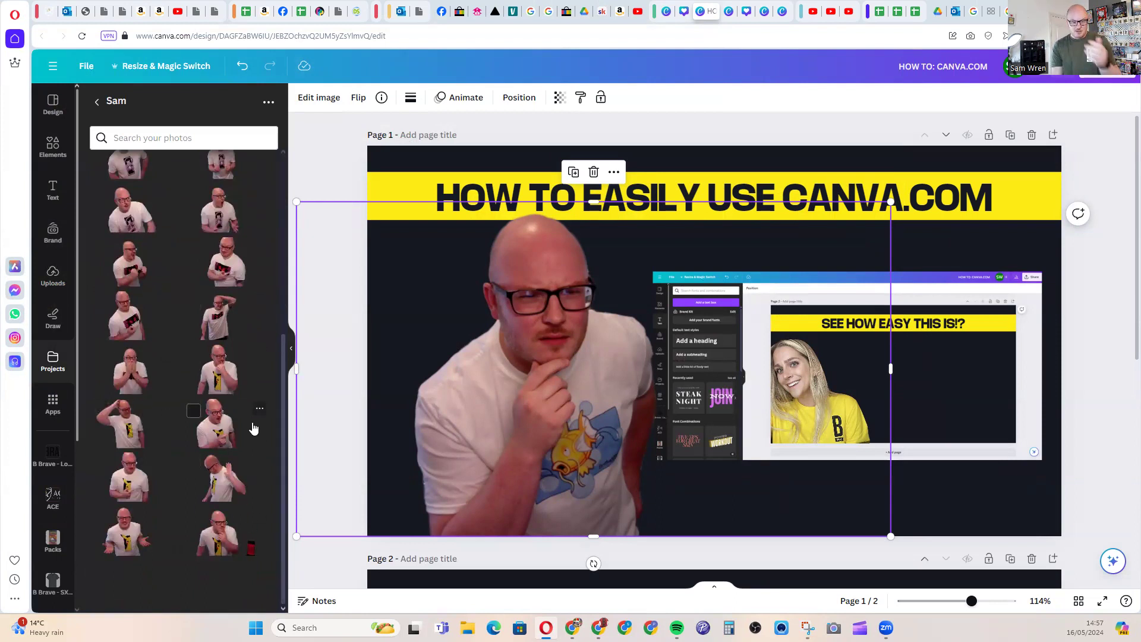
pyautogui.scroll(5, 249, 425)
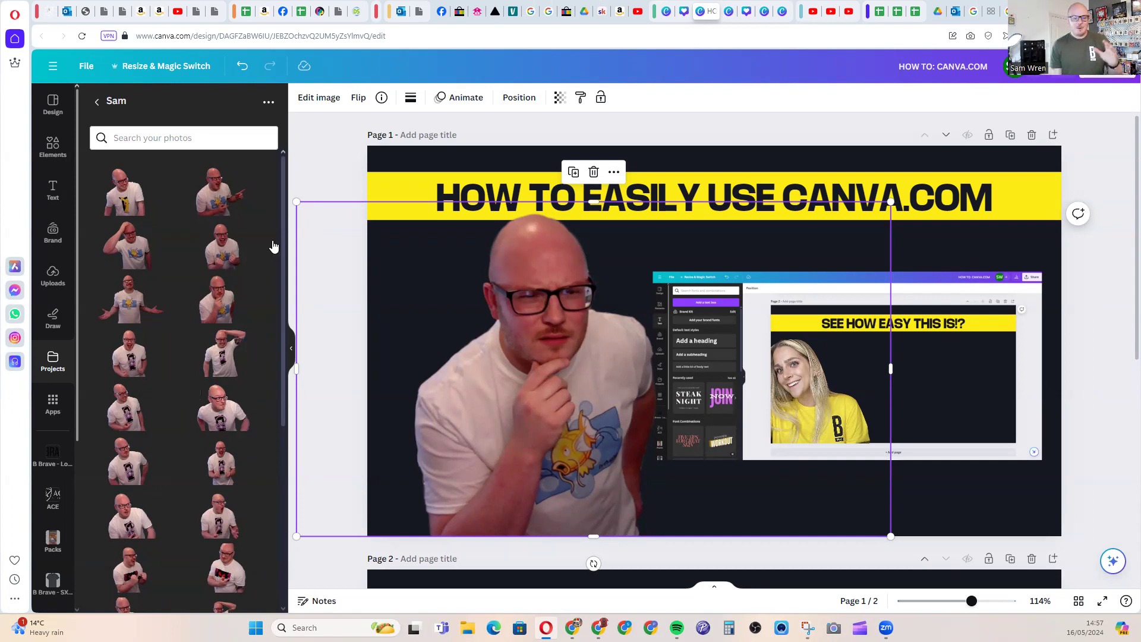
pyautogui.click(765, 139)
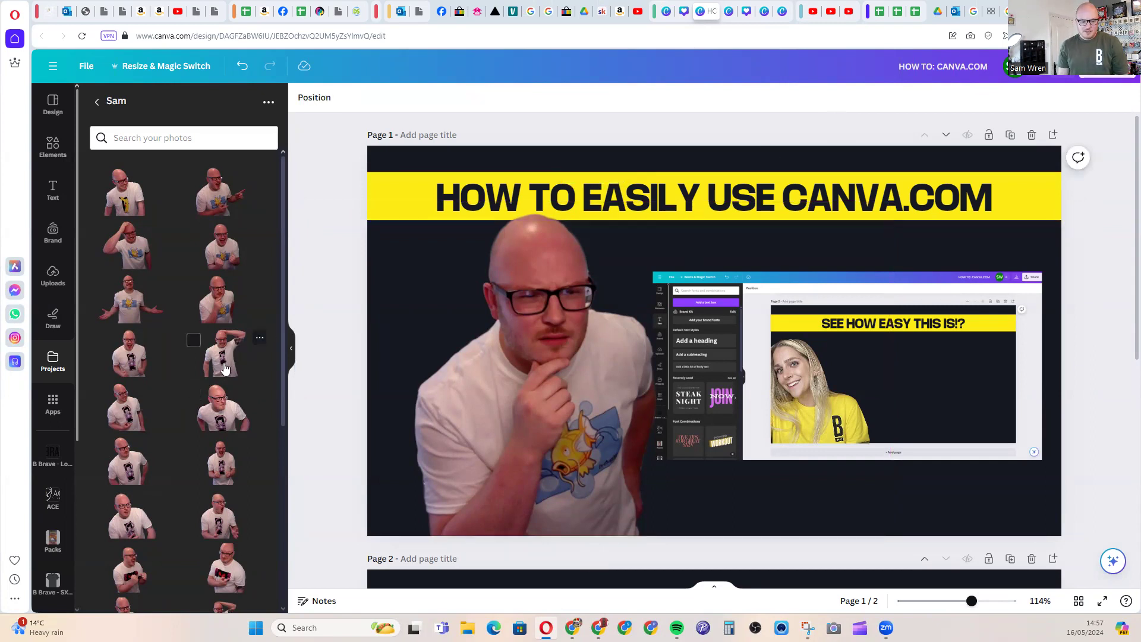
pyautogui.click(228, 406)
pyautogui.moveTo(668, 384); pyautogui.dragTo(850, 353)
pyautogui.moveTo(658, 186); pyautogui.dragTo(835, 398)
pyautogui.moveTo(986, 384); pyautogui.dragTo(953, 384)
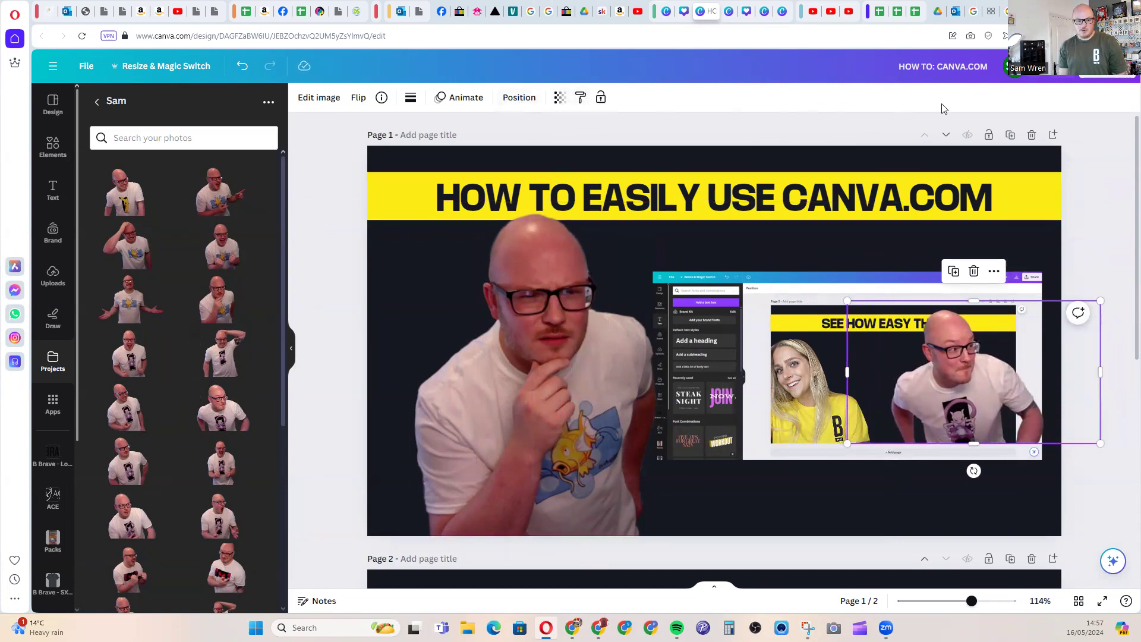
# Flip the small leaning cut-out horizontally and reposition it against the right edge of the screenshot's dark canvas.
pyautogui.click(358, 98)
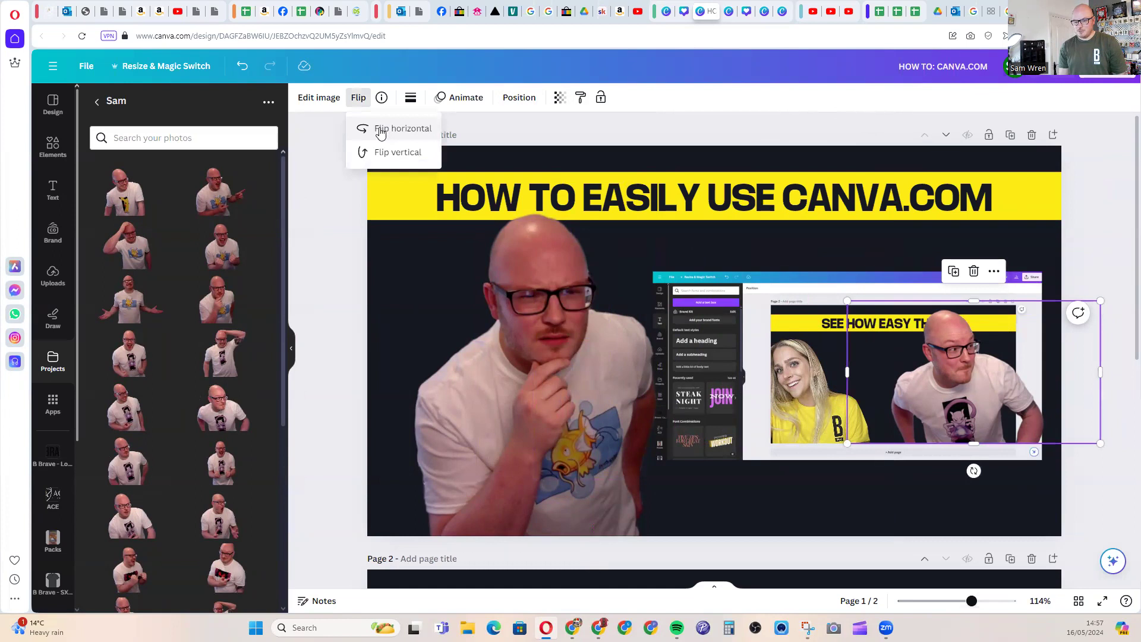
pyautogui.click(381, 131)
pyautogui.moveTo(974, 405)
pyautogui.mouseDown()
pyautogui.moveTo(951, 405)
pyautogui.moveTo(1013, 420)
pyautogui.moveTo(993, 417)
pyautogui.mouseUp()
pyautogui.click(1090, 510)
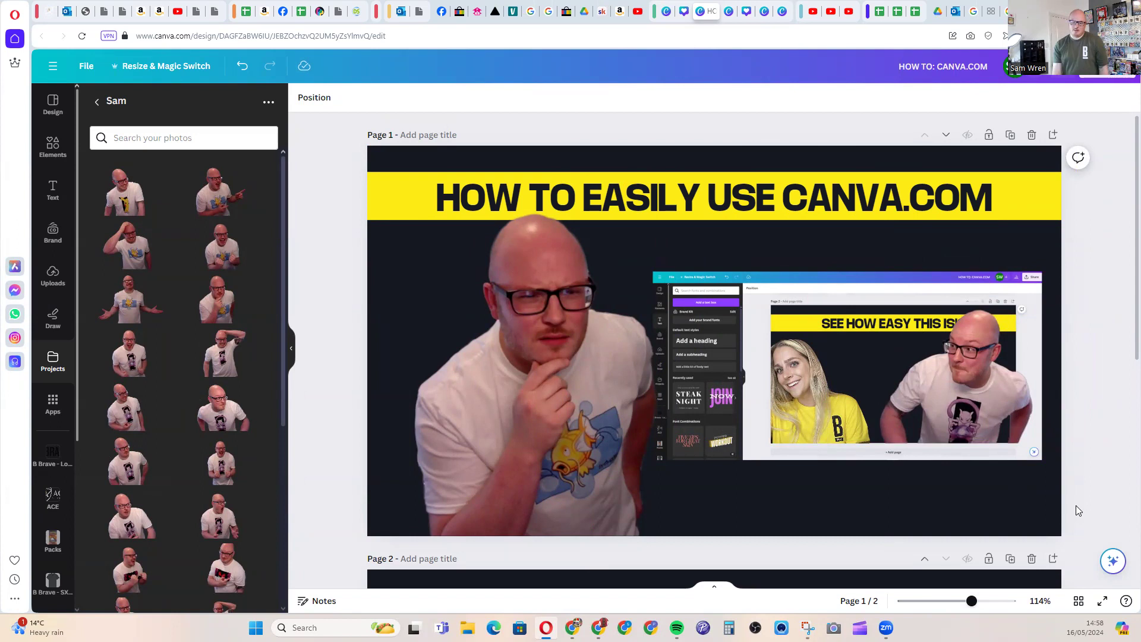
# Crop the empty margins off both sides of the large hand-on-chin cut-out so its frame fits closely around the figure.
pyautogui.click(884, 357)
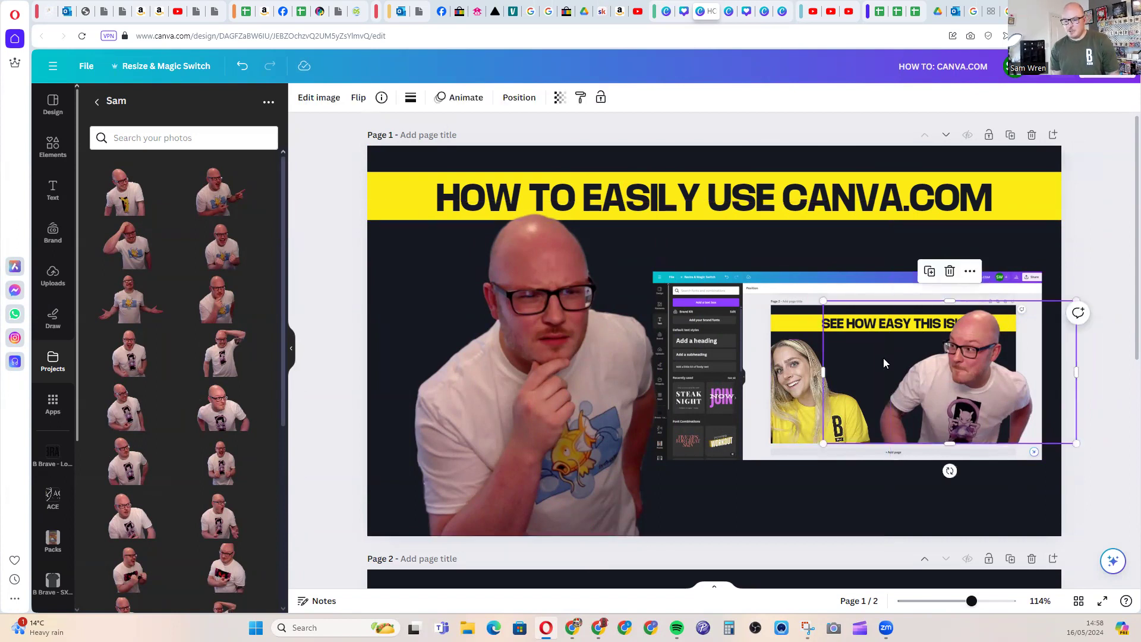
pyautogui.click(839, 372)
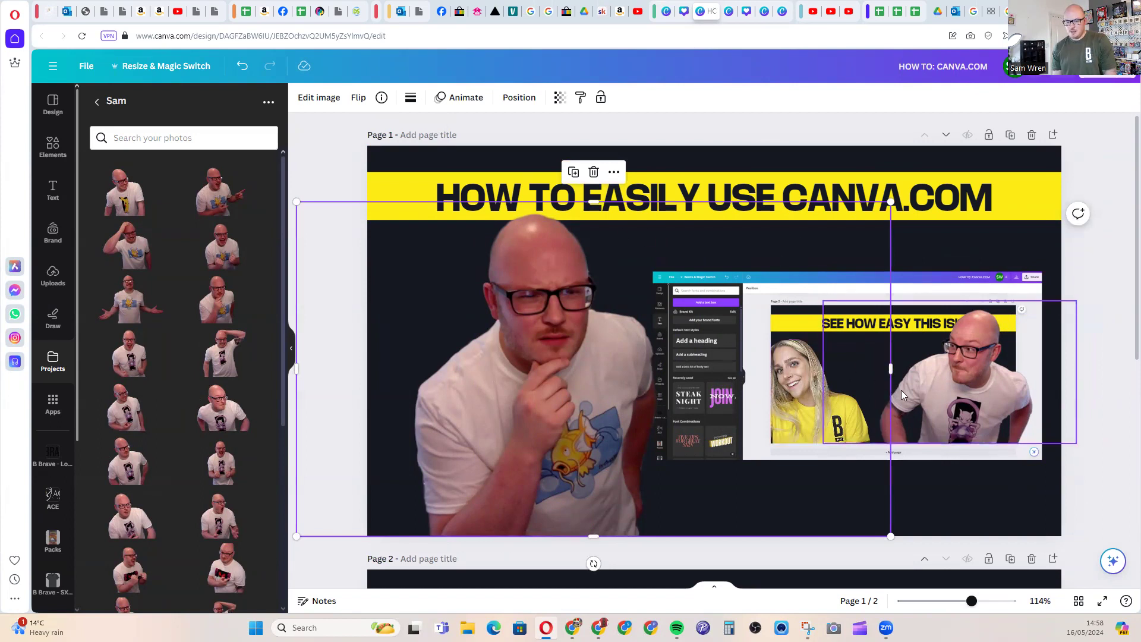
pyautogui.moveTo(890, 370); pyautogui.dragTo(660, 388)
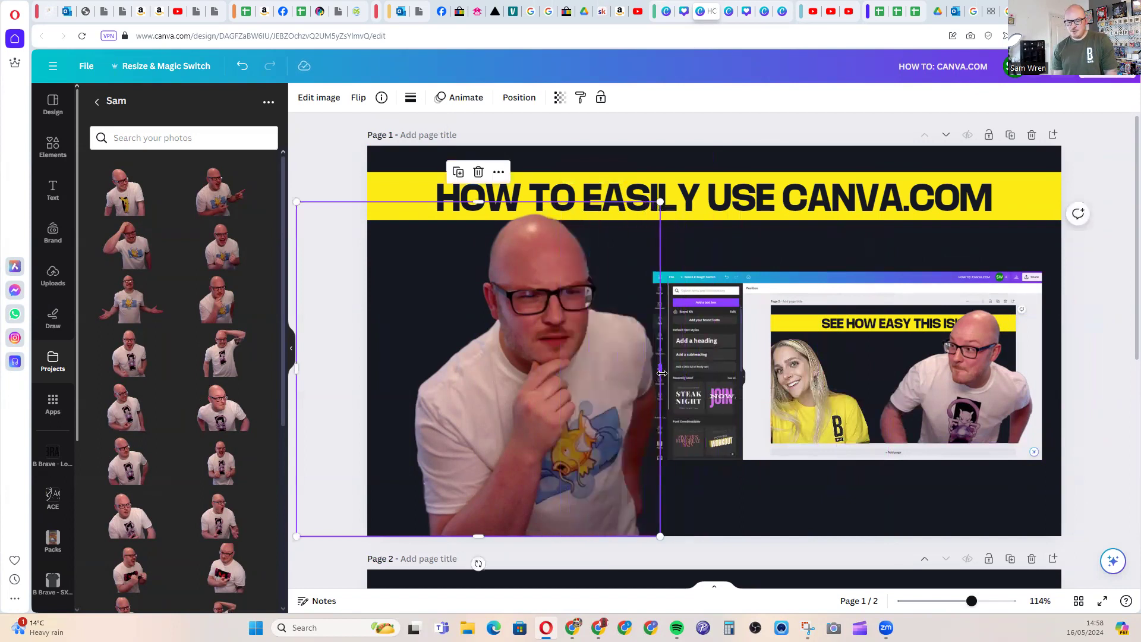
pyautogui.click(888, 466)
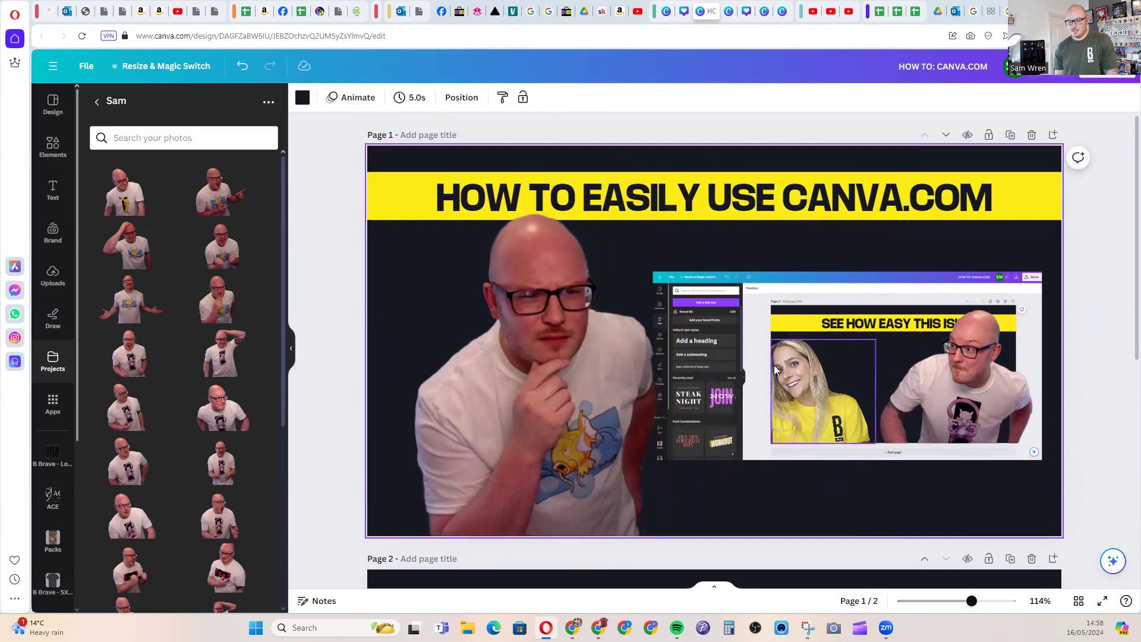
pyautogui.click(779, 504)
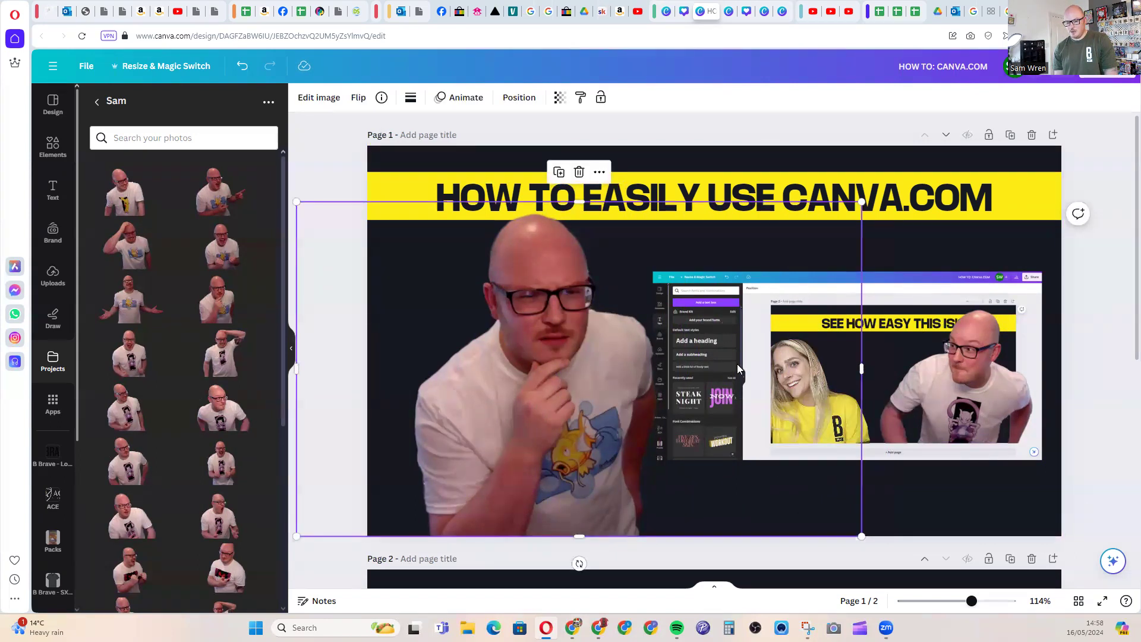
pyautogui.click(933, 289)
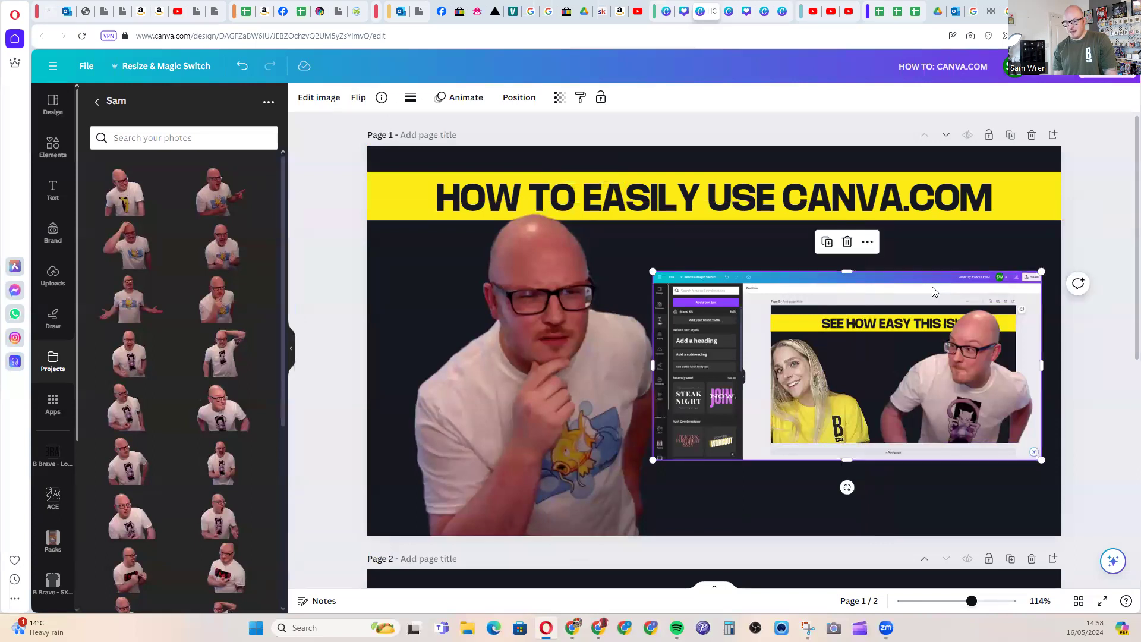
pyautogui.click(828, 239)
pyautogui.moveTo(862, 378); pyautogui.dragTo(667, 378)
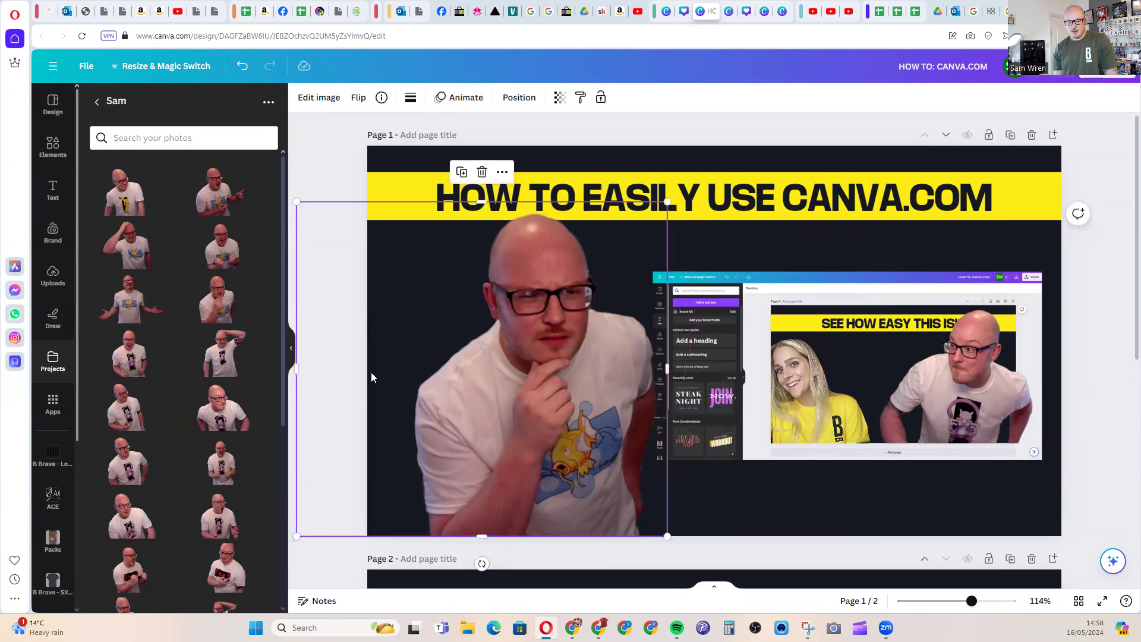
pyautogui.moveTo(296, 370); pyautogui.dragTo(406, 370)
pyautogui.click(845, 520)
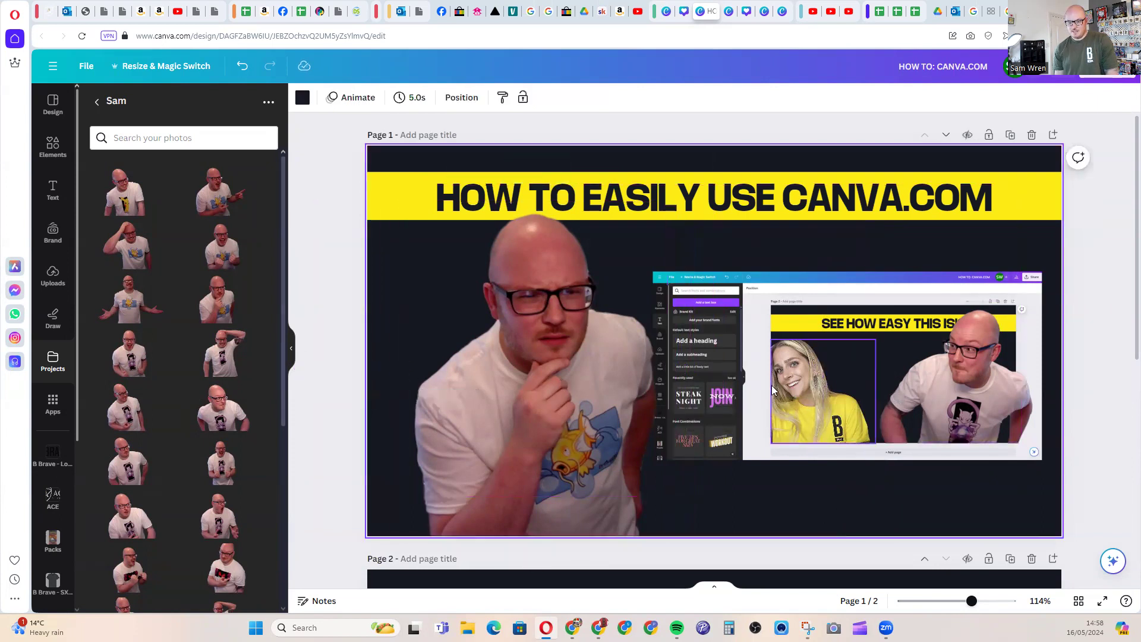
# Try a Drop shadow on the small leaning cut-out and shift the figure slightly down and to the left.
pyautogui.click(971, 388)
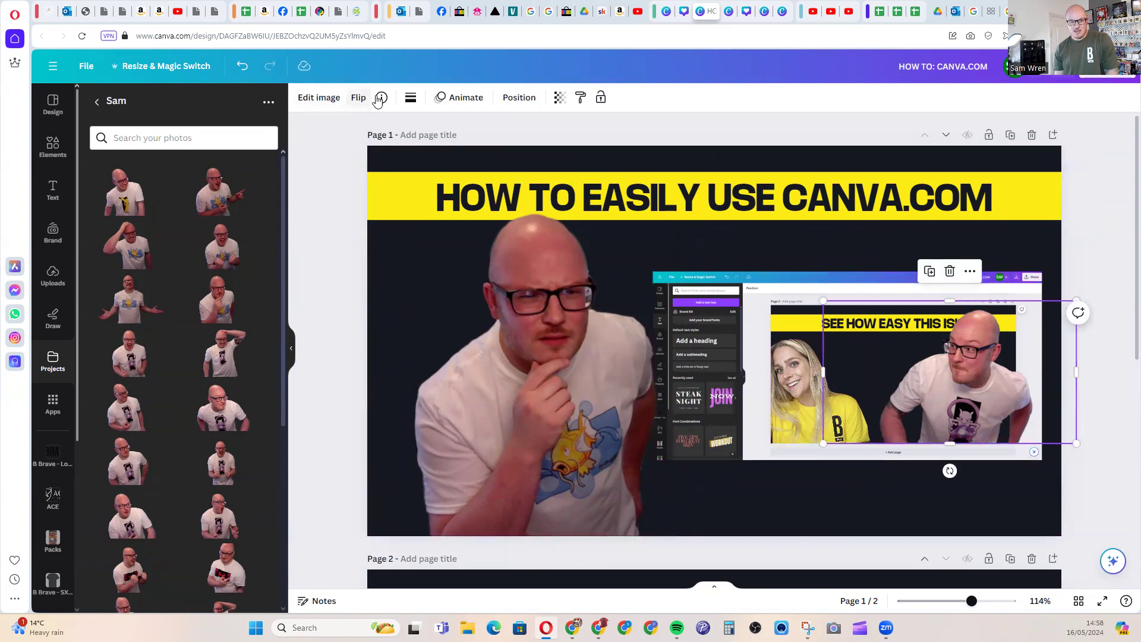
pyautogui.click(319, 97)
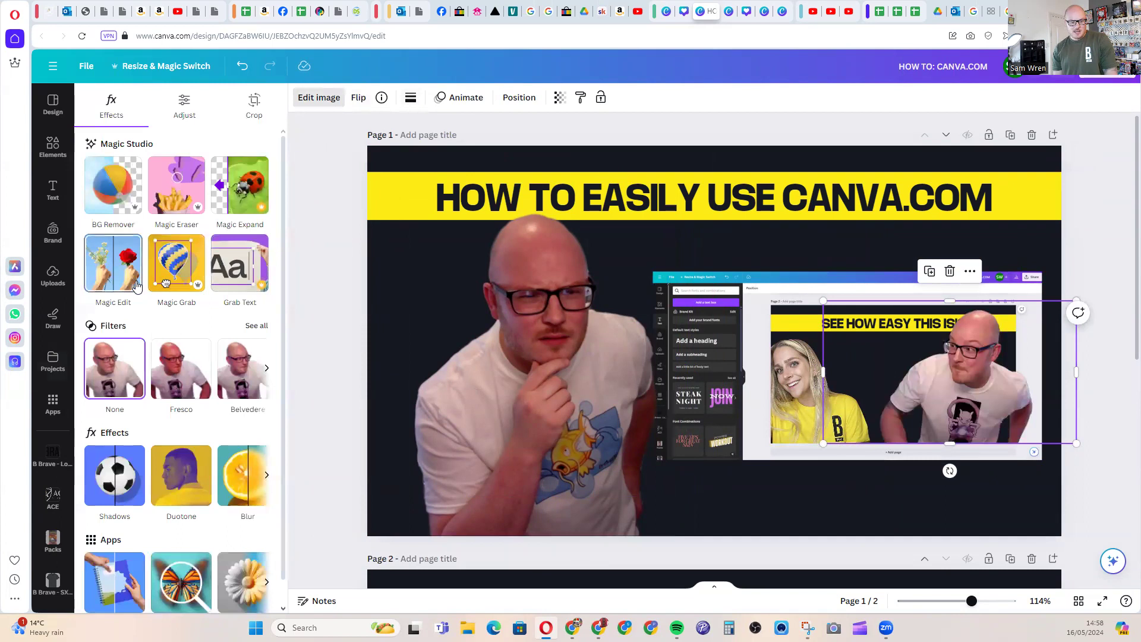
pyautogui.click(111, 484)
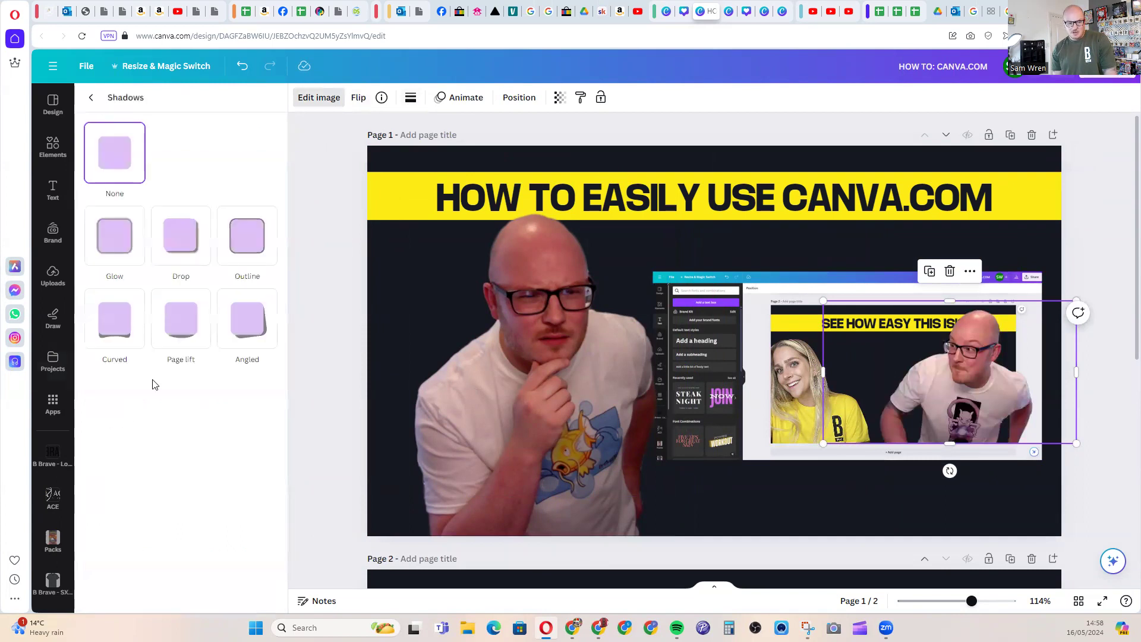
pyautogui.click(186, 255)
pyautogui.moveTo(956, 391); pyautogui.dragTo(944, 399)
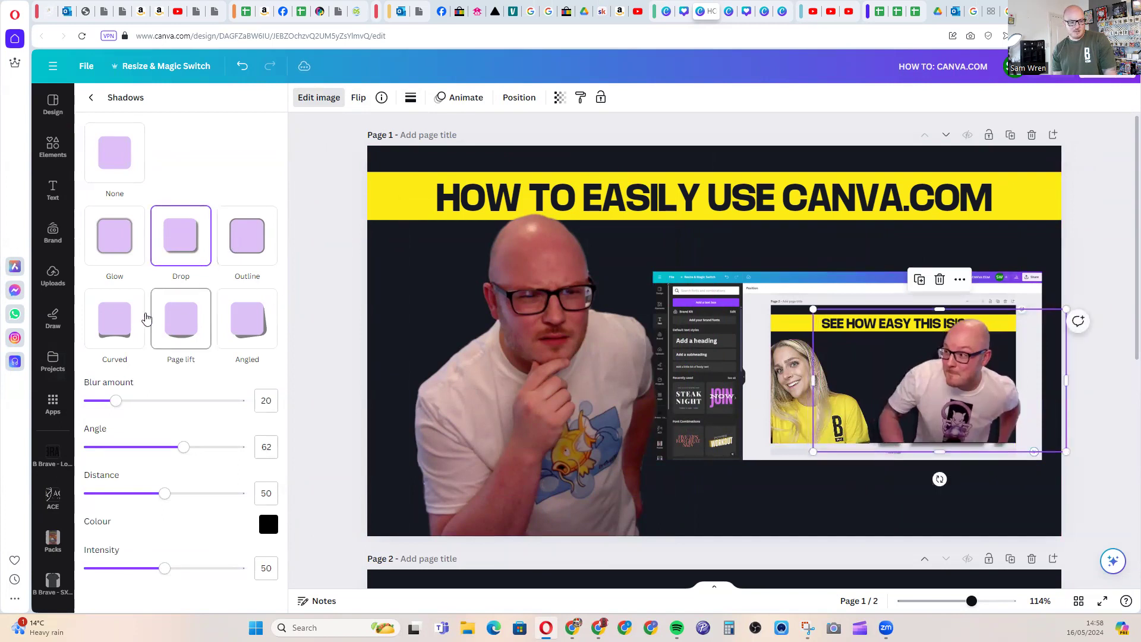
# Give the small leaning cut-out a white (#FFFFFF) Glow shadow and shift it slightly right against the canvas edge in the screenshot.
pyautogui.click(123, 242)
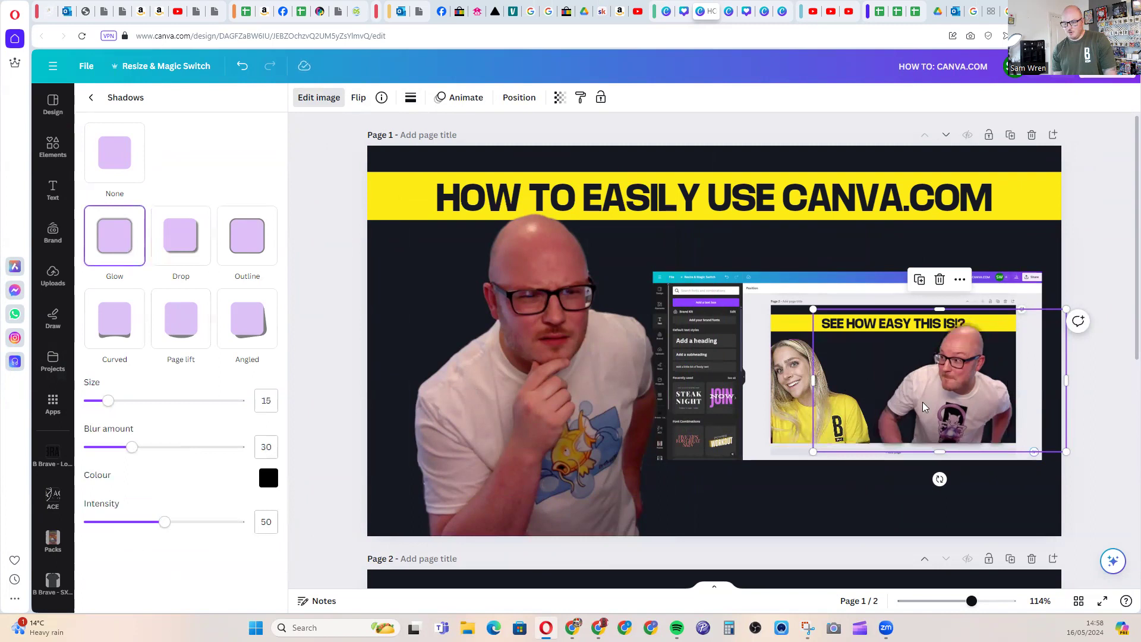
pyautogui.moveTo(980, 416); pyautogui.dragTo(994, 410)
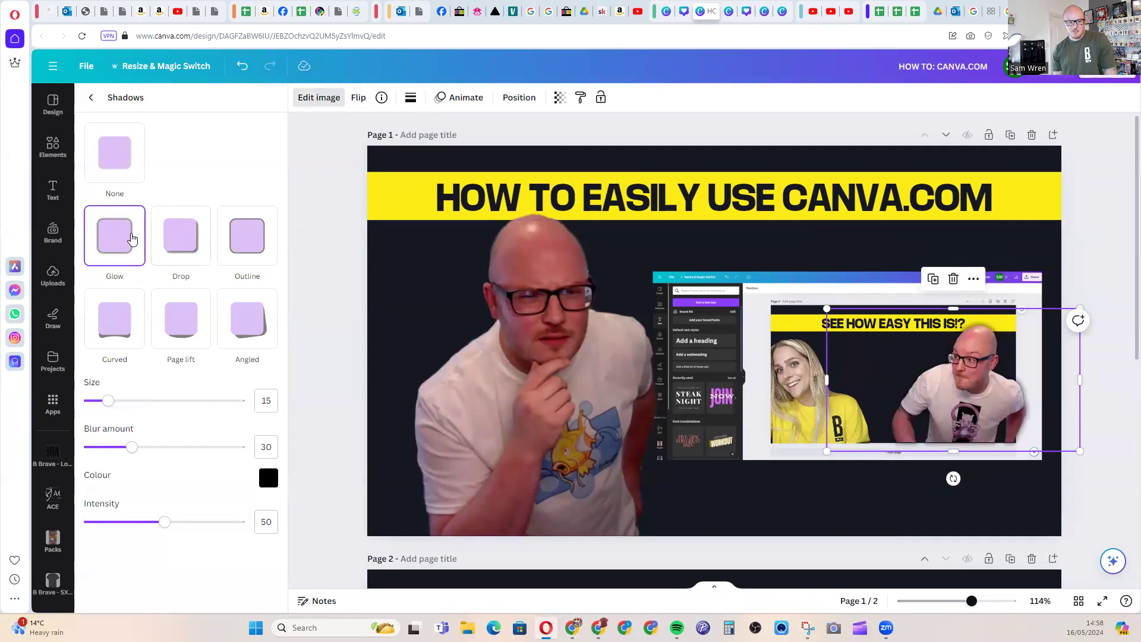
pyautogui.click(269, 478)
pyautogui.click(272, 351)
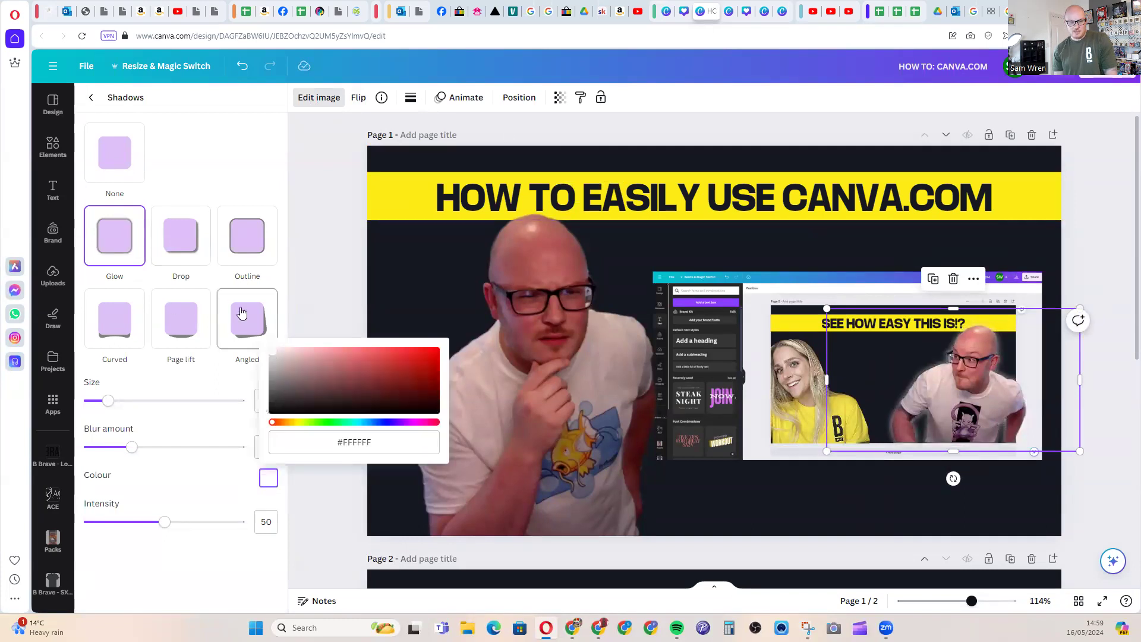
pyautogui.click(984, 485)
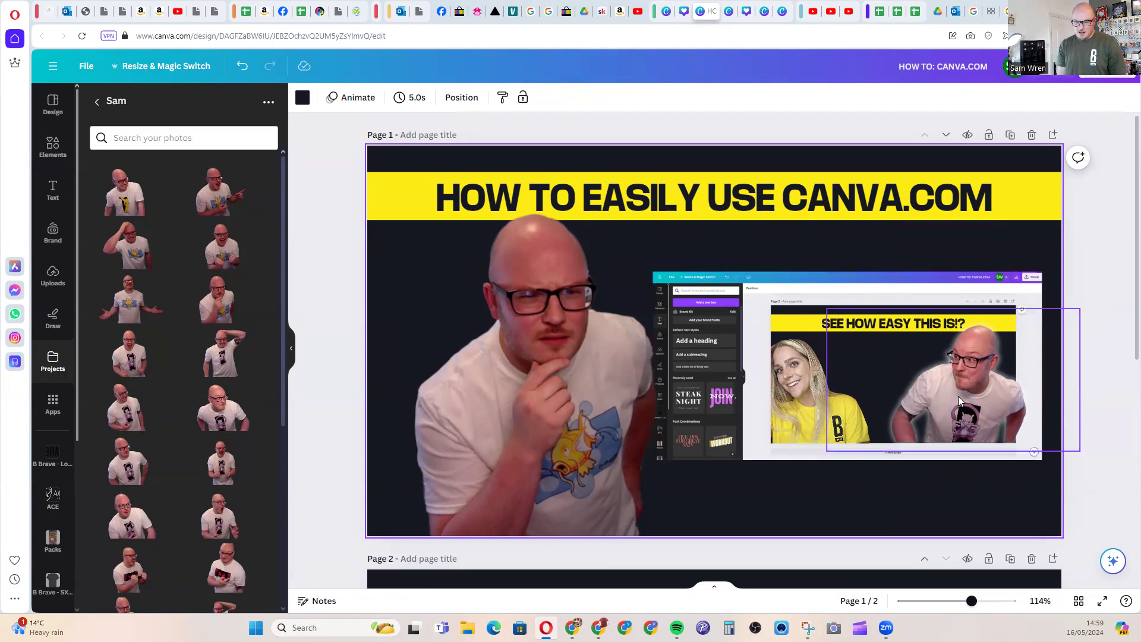
# Apply a Glow shadow in white (#FFFFFF) to the large hand-on-chin cut-out.
pyautogui.click(545, 353)
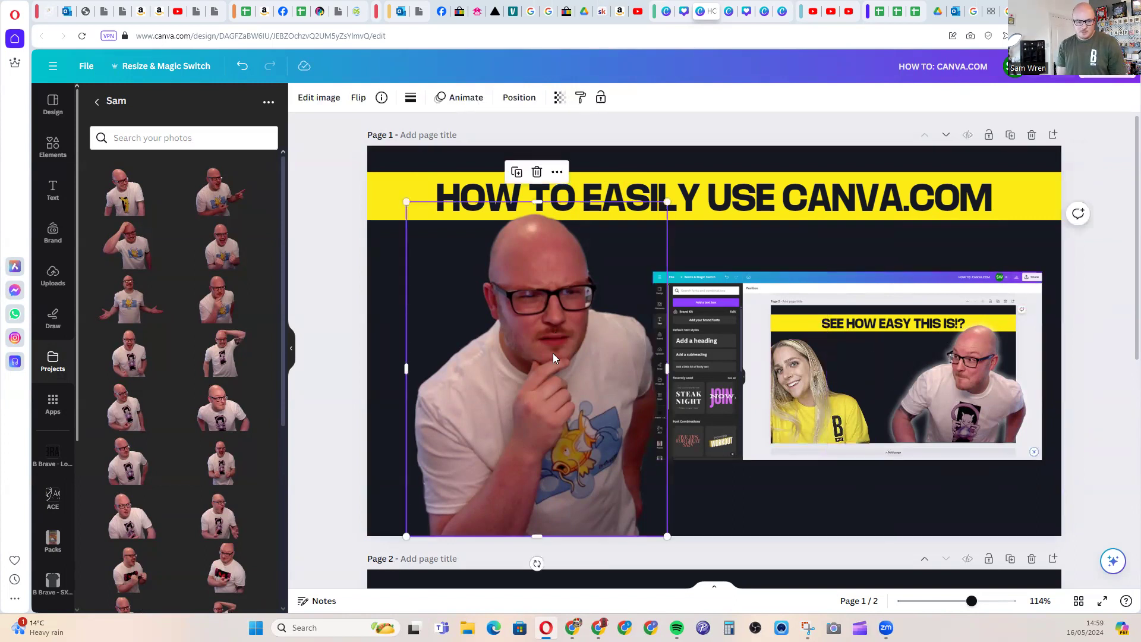
pyautogui.click(319, 99)
pyautogui.click(105, 478)
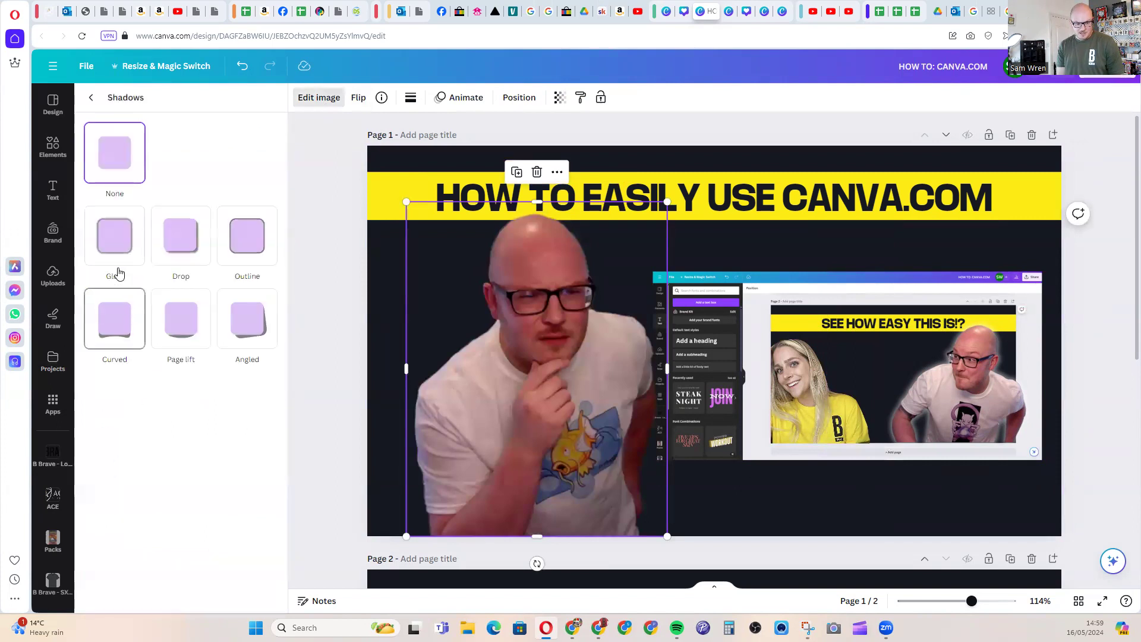
pyautogui.click(120, 268)
pyautogui.moveTo(297, 378); pyautogui.dragTo(204, 318)
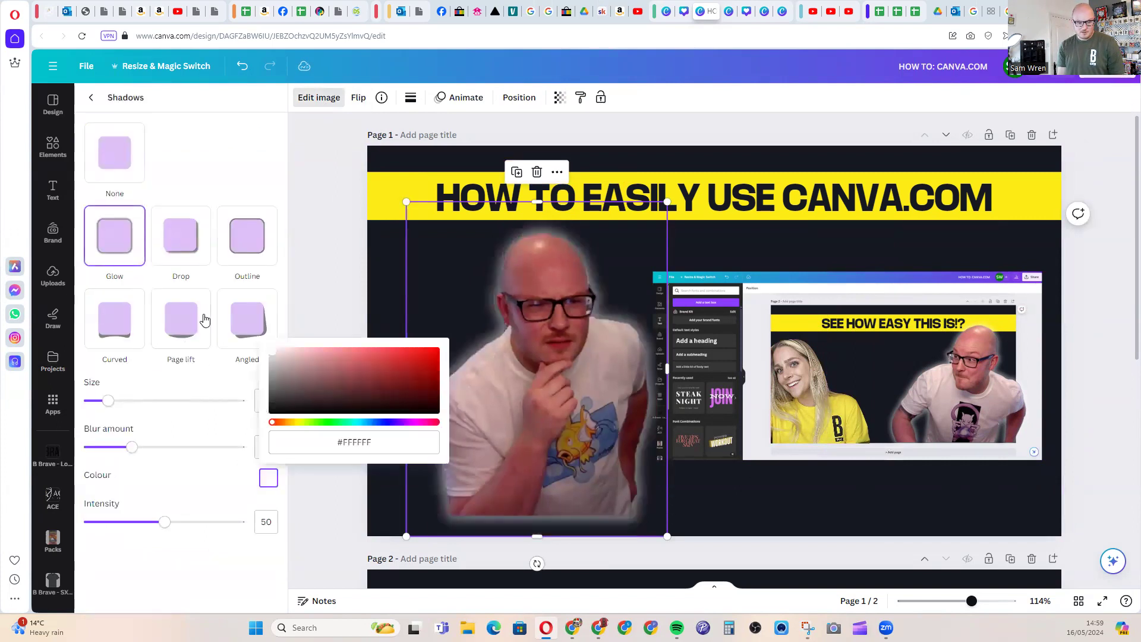
pyautogui.click(737, 509)
# Enlarge the glowing hand-on-chin cut-out until the head overlaps the yellow banner and align its frame with the page's left edge.
pyautogui.moveTo(566, 406); pyautogui.dragTo(565, 428)
pyautogui.moveTo(668, 223); pyautogui.dragTo(714, 163)
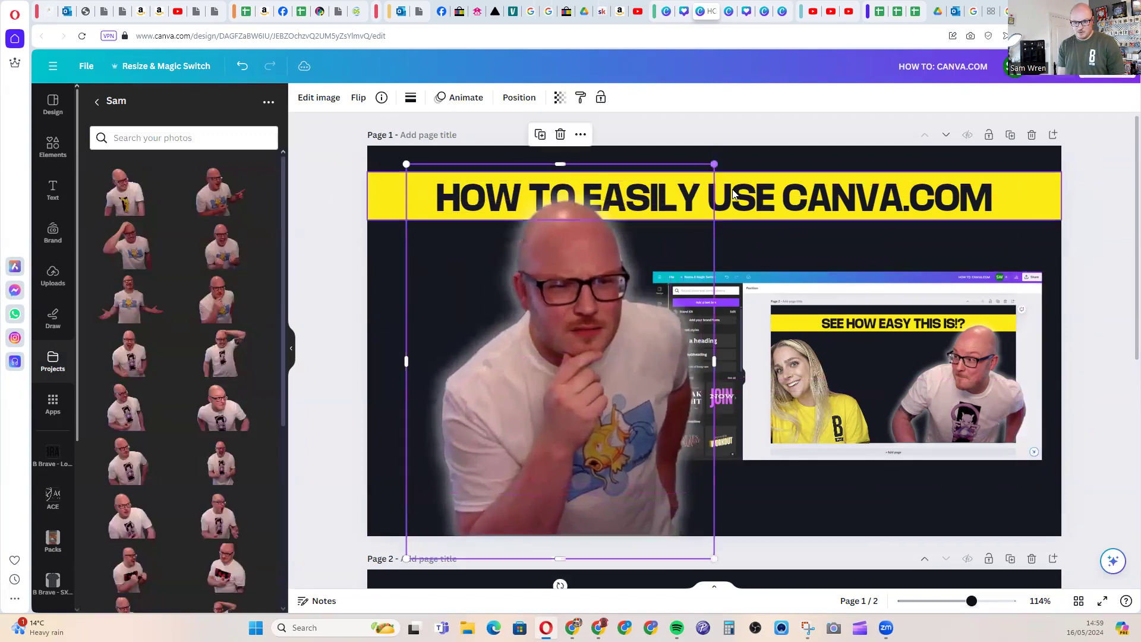
pyautogui.moveTo(609, 341); pyautogui.dragTo(572, 347)
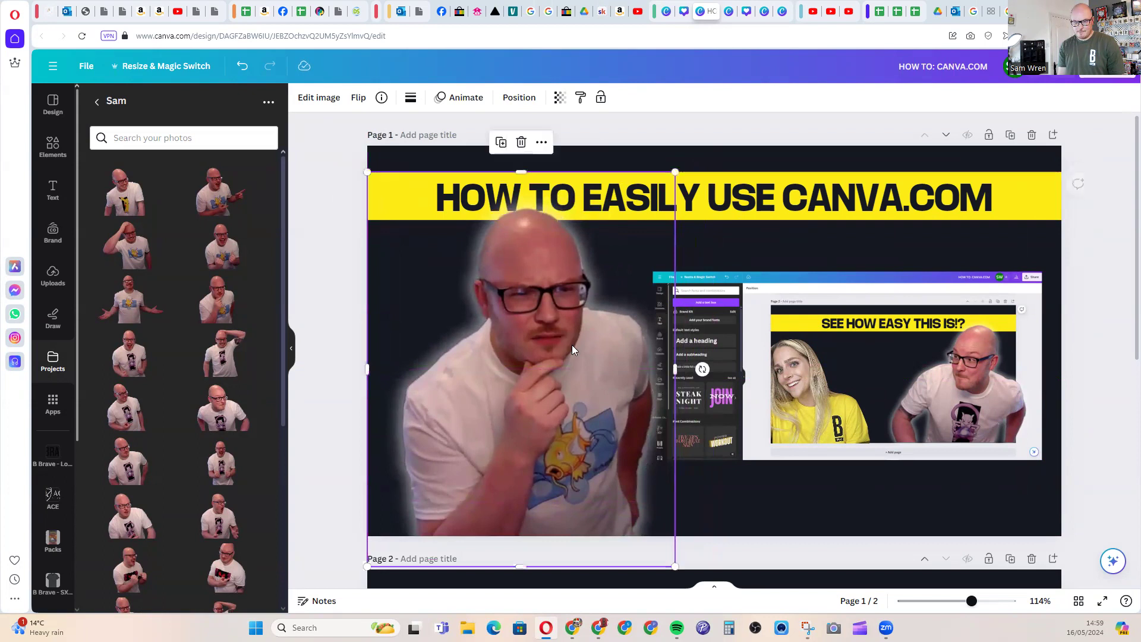
pyautogui.click(908, 506)
# Undo the repositioning, enlargement and white glow on the large hand-on-chin cut-out.
pyautogui.hotkey('ctrl', 'z')
pyautogui.hotkey('ctrl', 'z')
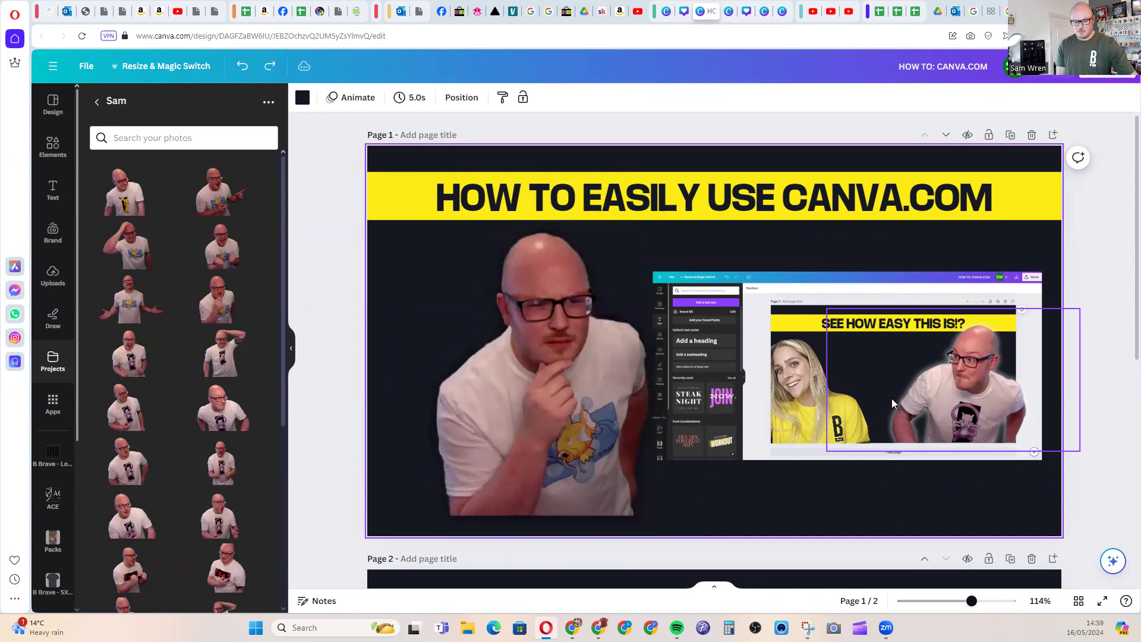
pyautogui.hotkey('ctrl', 'z')
# Move the large hand-on-chin cut-out closer to the page's left edge and delete the woman's cut-out from the screenshot.
pyautogui.moveTo(572, 417); pyautogui.dragTo(542, 417)
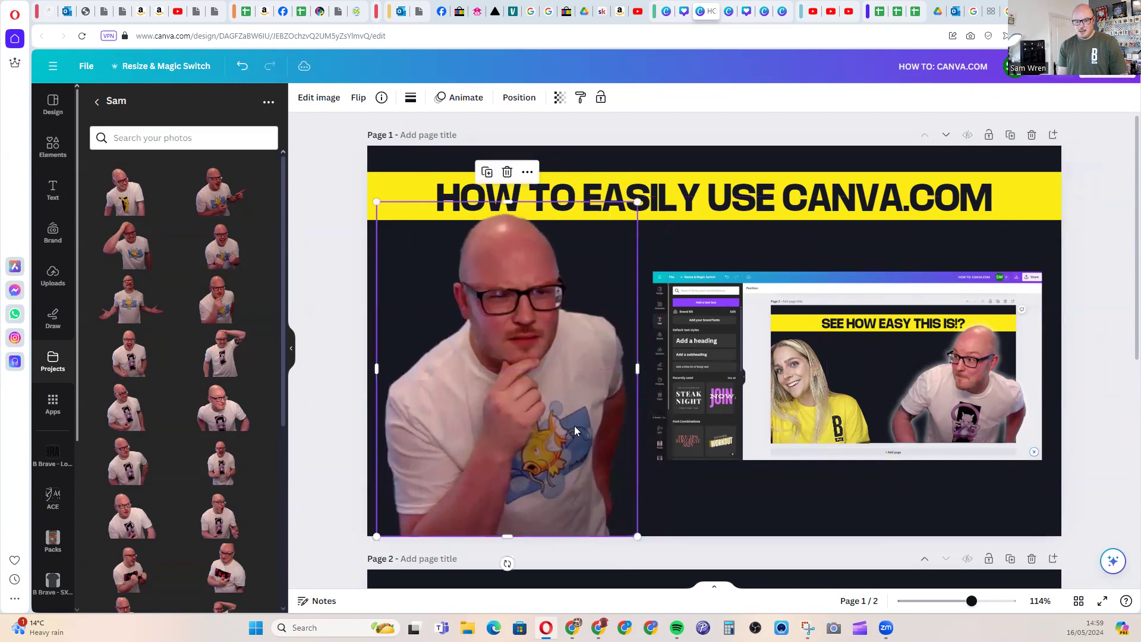
pyautogui.click(890, 477)
pyautogui.click(786, 398)
pyautogui.press('Delete')
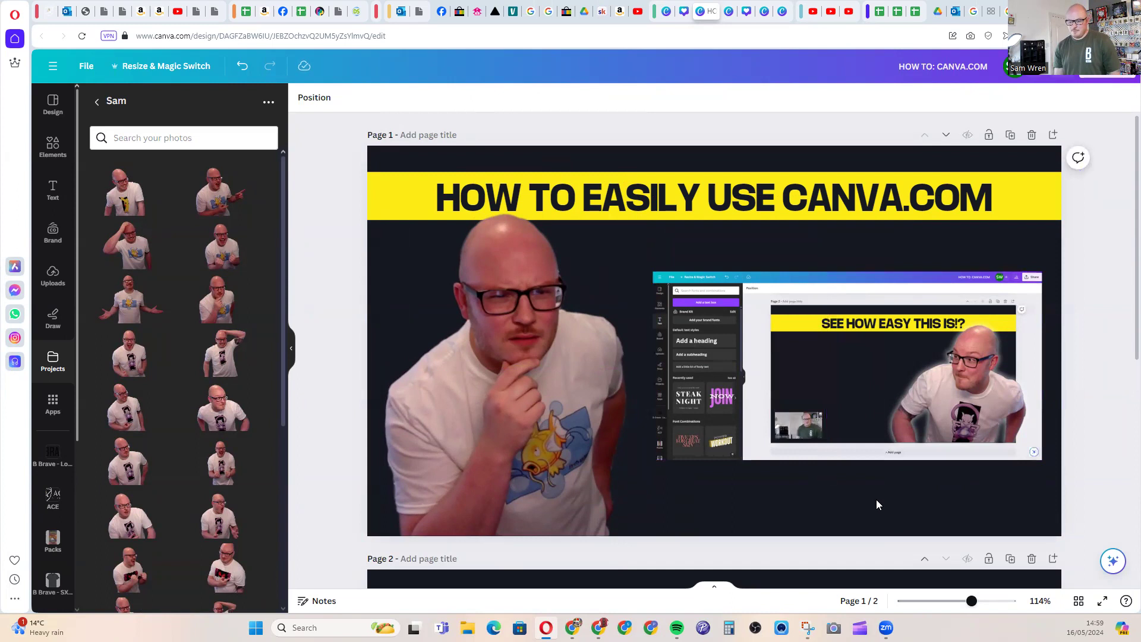
pyautogui.click(876, 499)
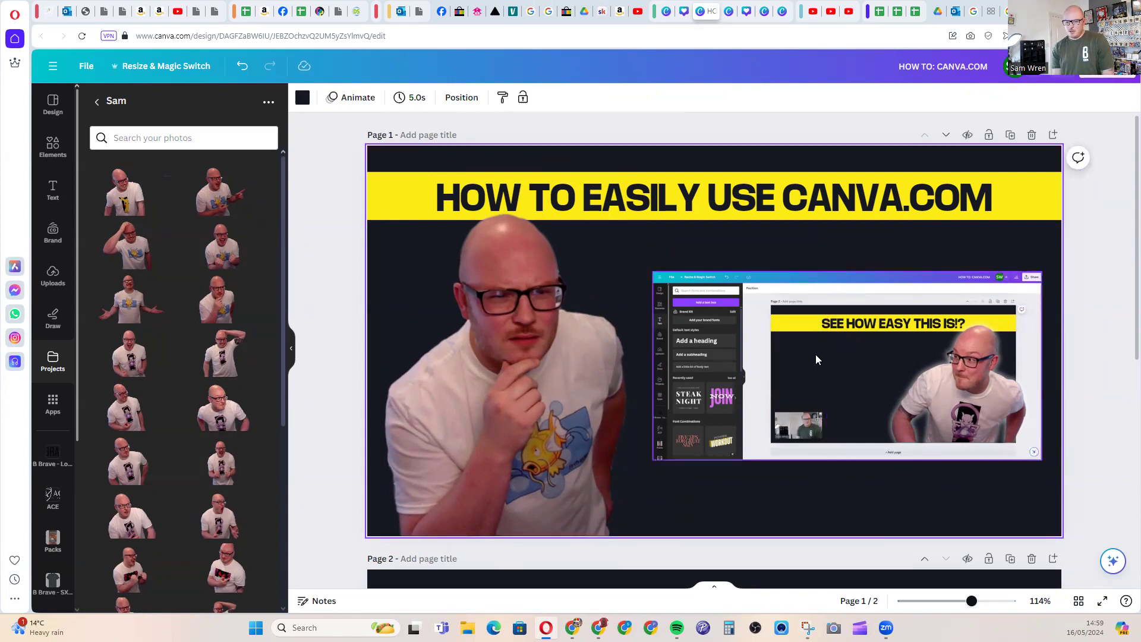
# Search the elements library for "click".
pyautogui.click(50, 145)
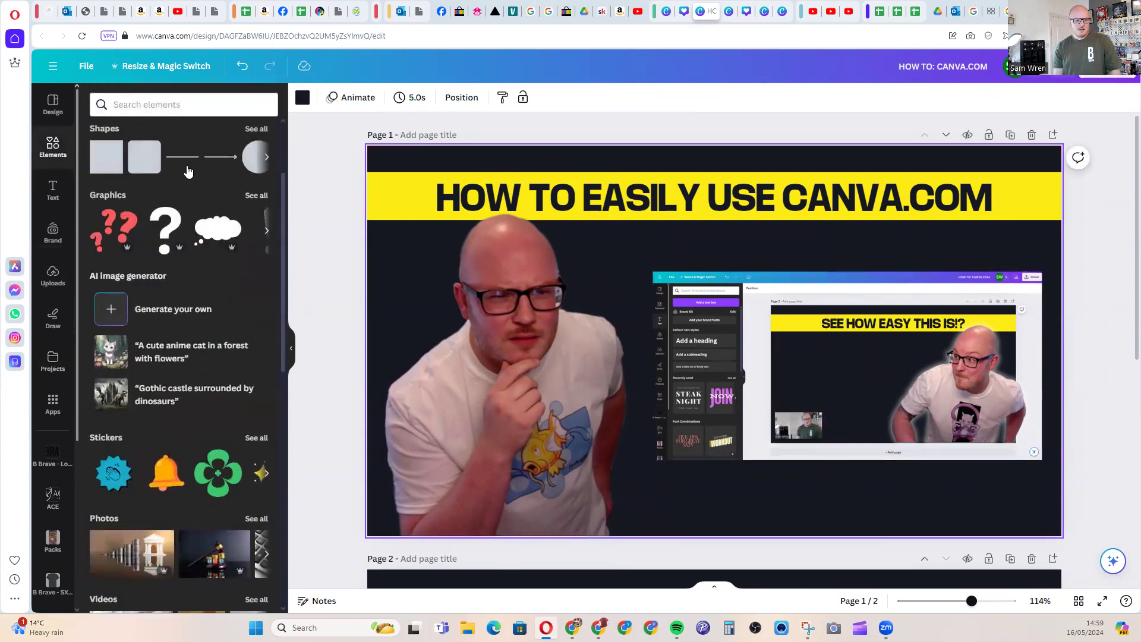
pyautogui.click(56, 145)
pyautogui.write('click')
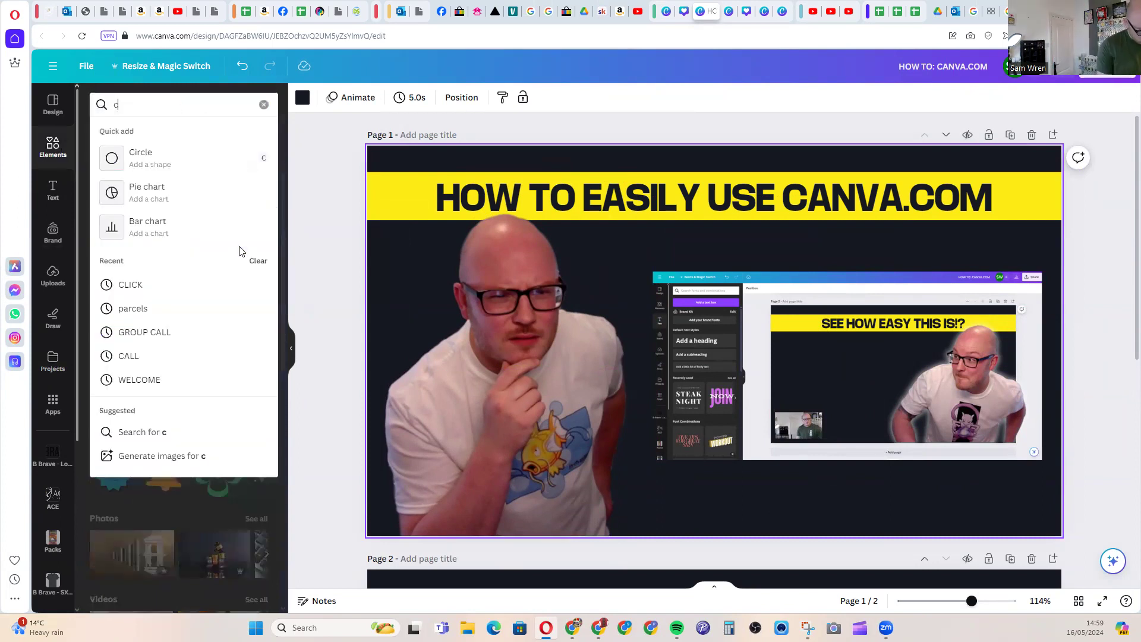
pyautogui.press('Return')
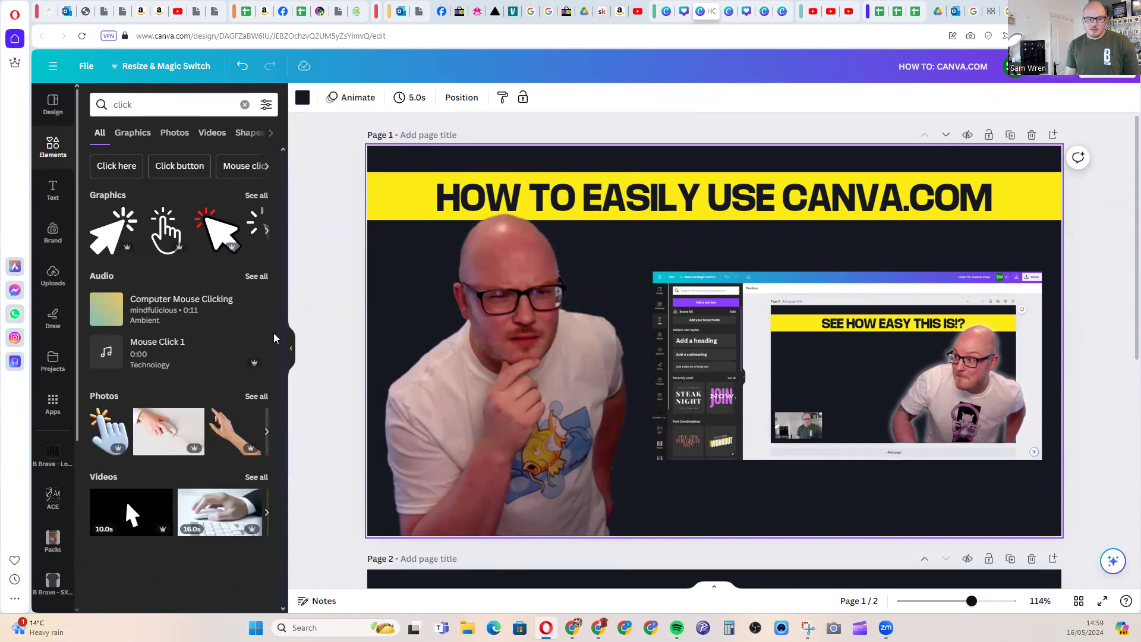
# Try the reaching hand photo over the screenshot's lower right part, and delete it.
pyautogui.click(262, 425)
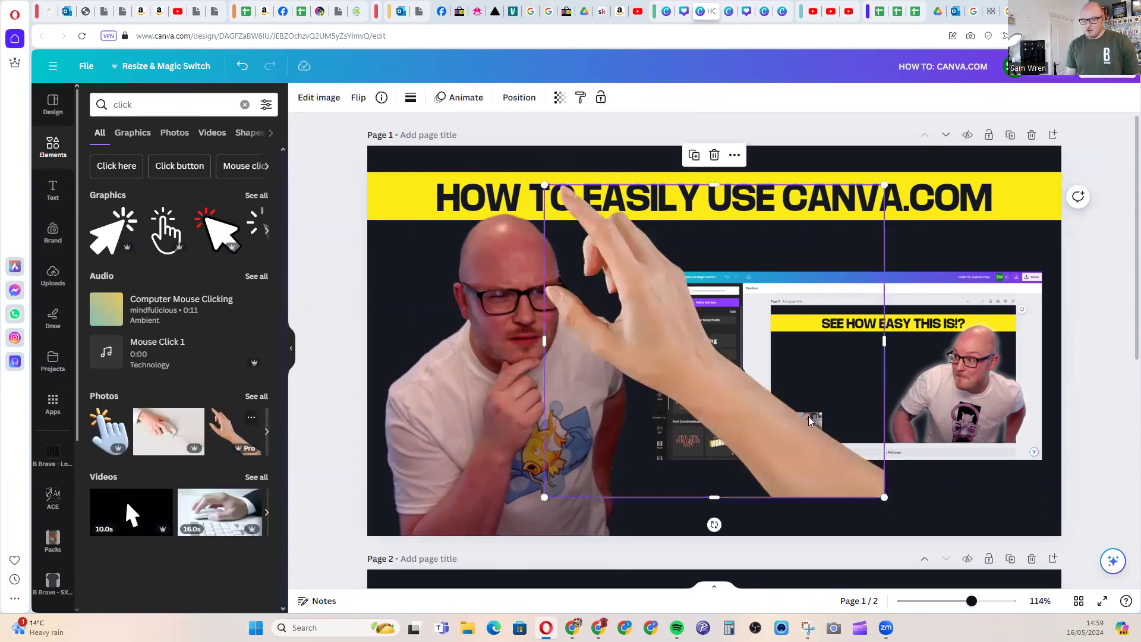
pyautogui.moveTo(808, 420); pyautogui.dragTo(902, 459)
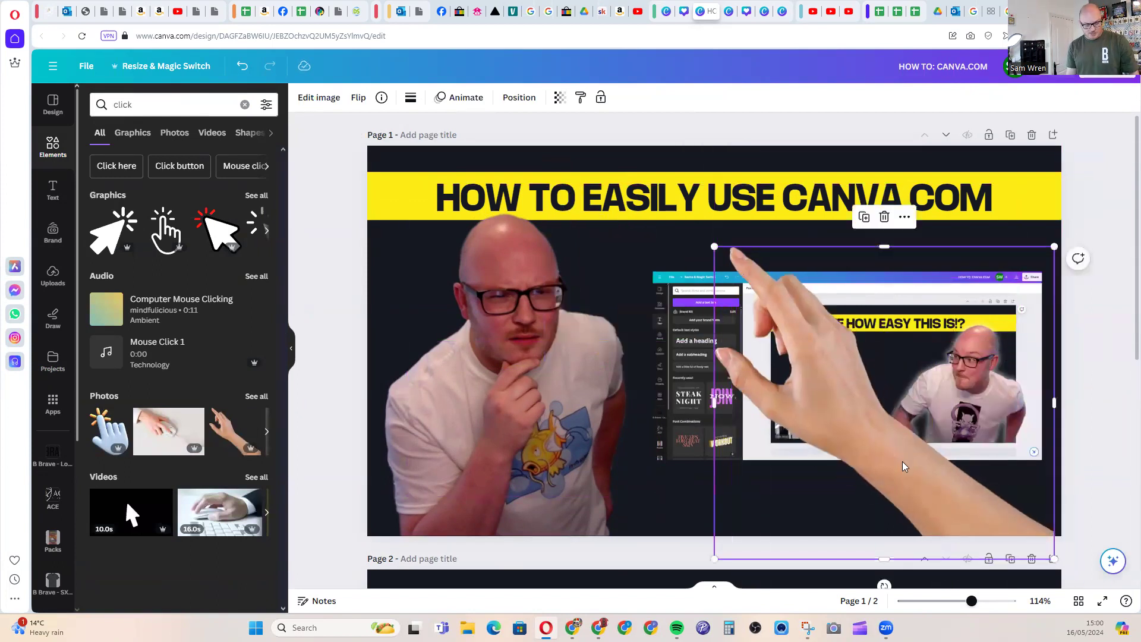
pyautogui.press('Delete')
# Add the arrow cursor graphic with click rays and recolour it in the document's yellow.
pyautogui.click(113, 231)
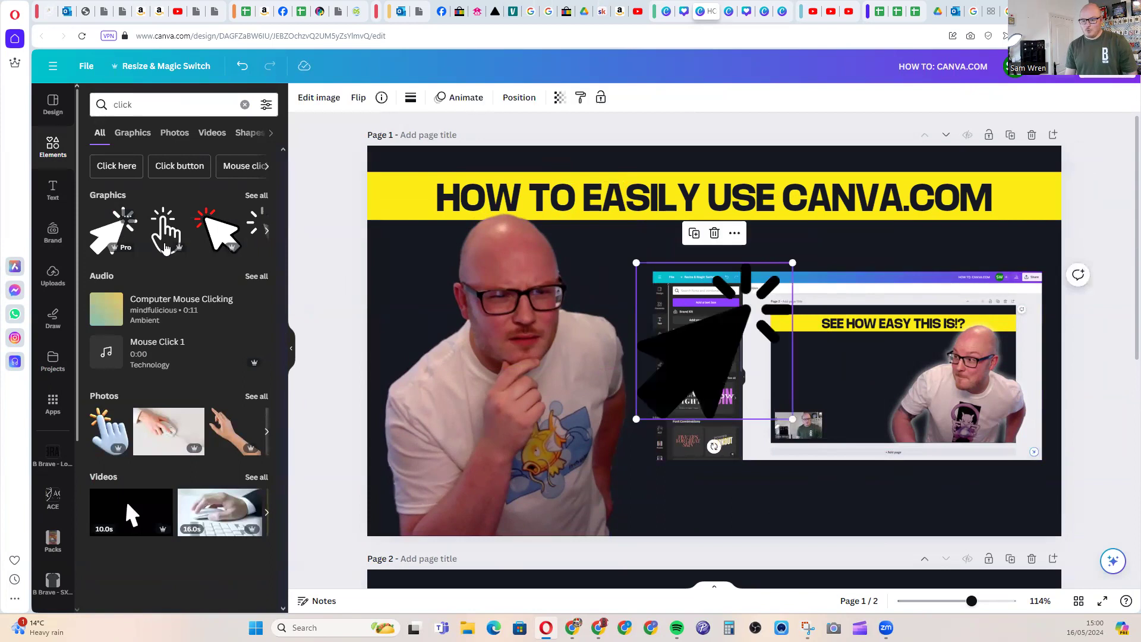
pyautogui.click(410, 99)
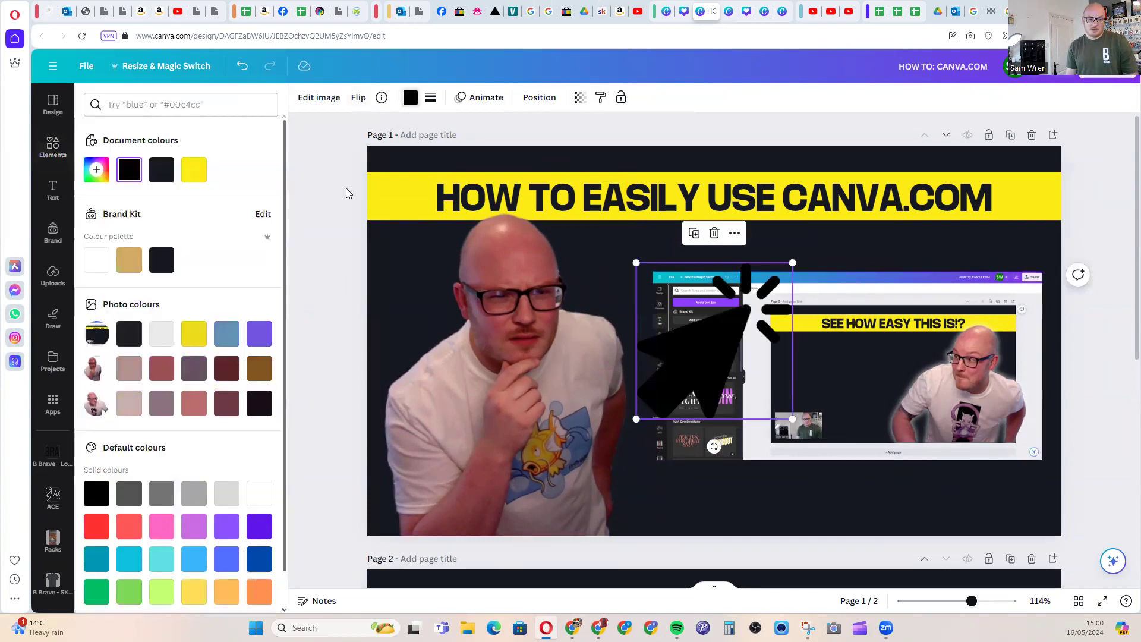
pyautogui.click(97, 260)
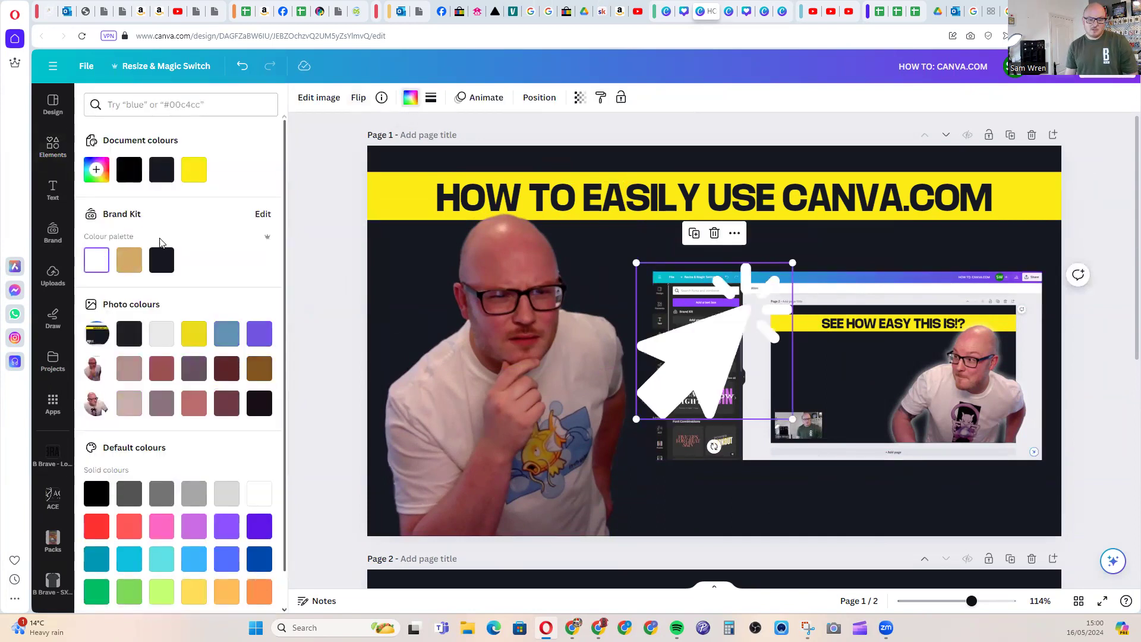
pyautogui.click(194, 171)
# Shrink the yellow cursor and rotate it to point down-left at the small webcam picture inside the screenshot.
pyautogui.moveTo(791, 262); pyautogui.dragTo(841, 374)
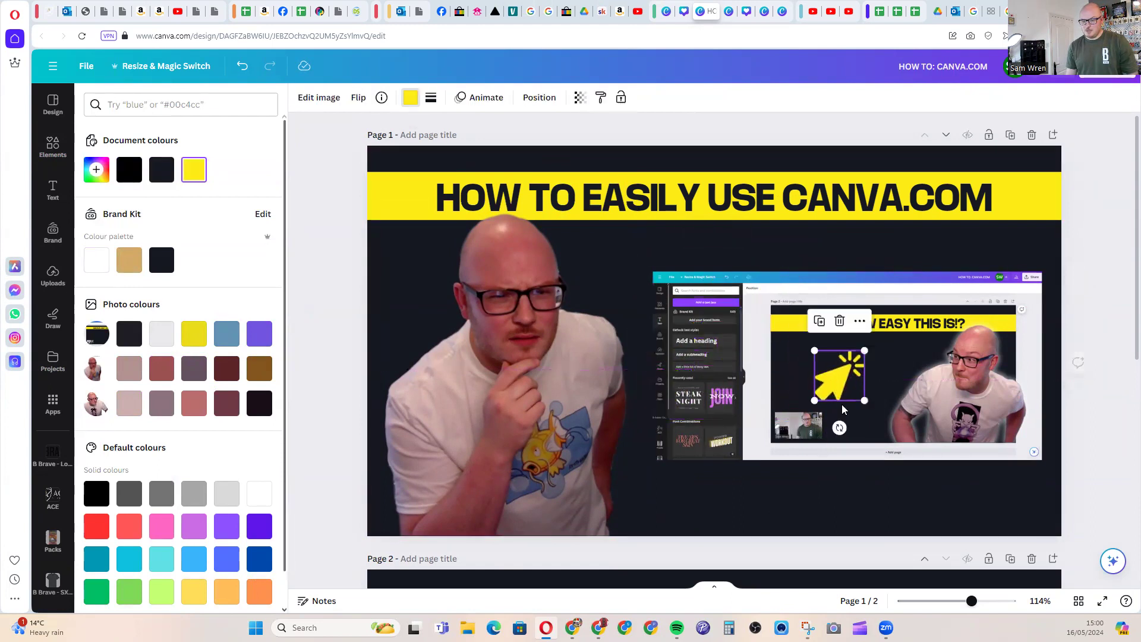
pyautogui.moveTo(839, 428); pyautogui.dragTo(837, 397)
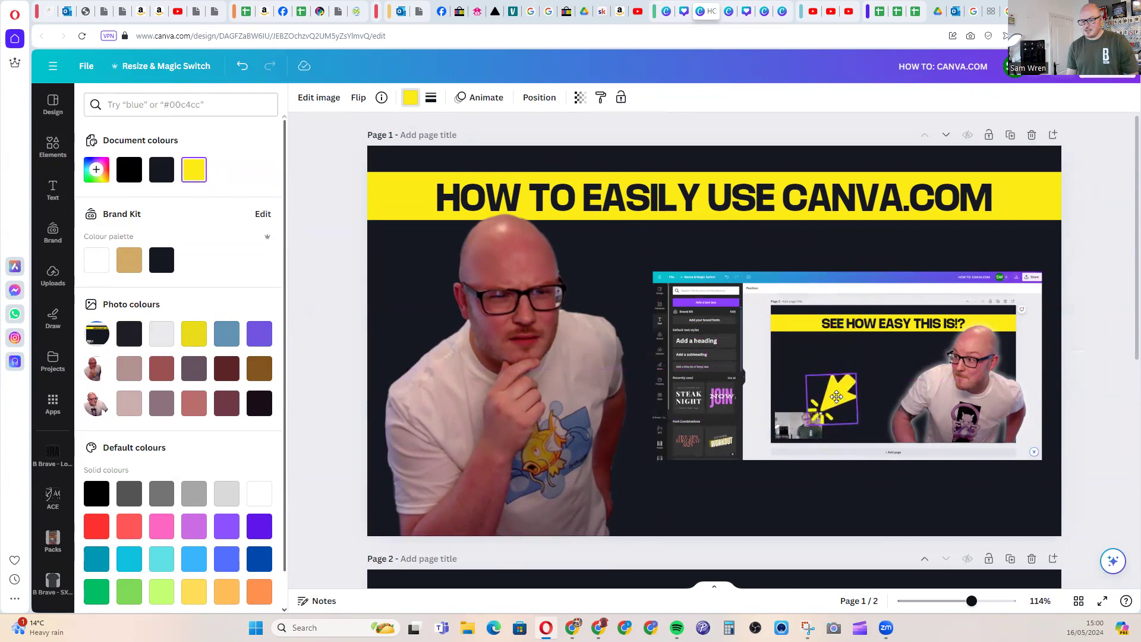
pyautogui.click(907, 504)
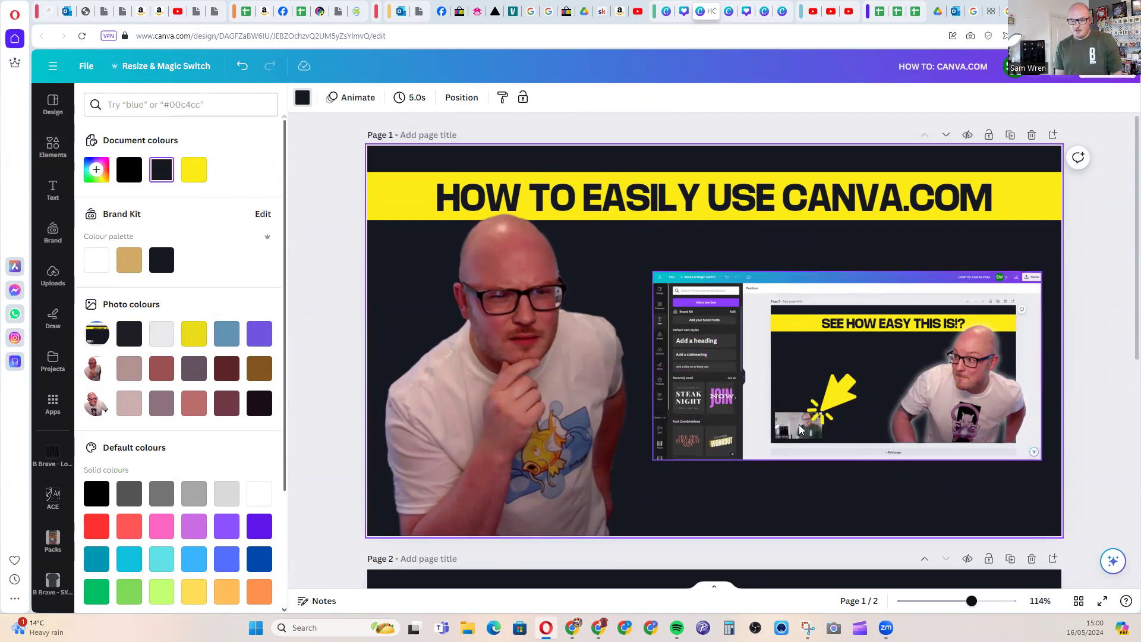
# Group the screenshot with its small cut-out and yellow cursor, enlarge the group and position it beside the large portrait.
pyautogui.moveTo(982, 509); pyautogui.dragTo(844, 333)
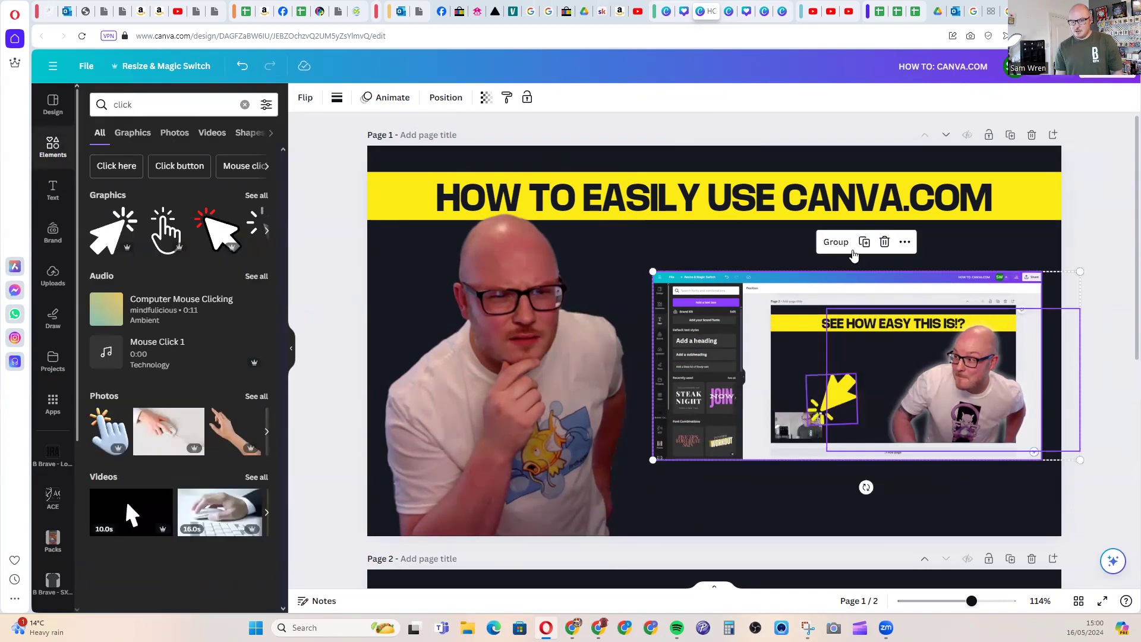
pyautogui.click(850, 245)
pyautogui.moveTo(652, 272); pyautogui.dragTo(596, 246)
pyautogui.moveTo(744, 354); pyautogui.dragTo(752, 371)
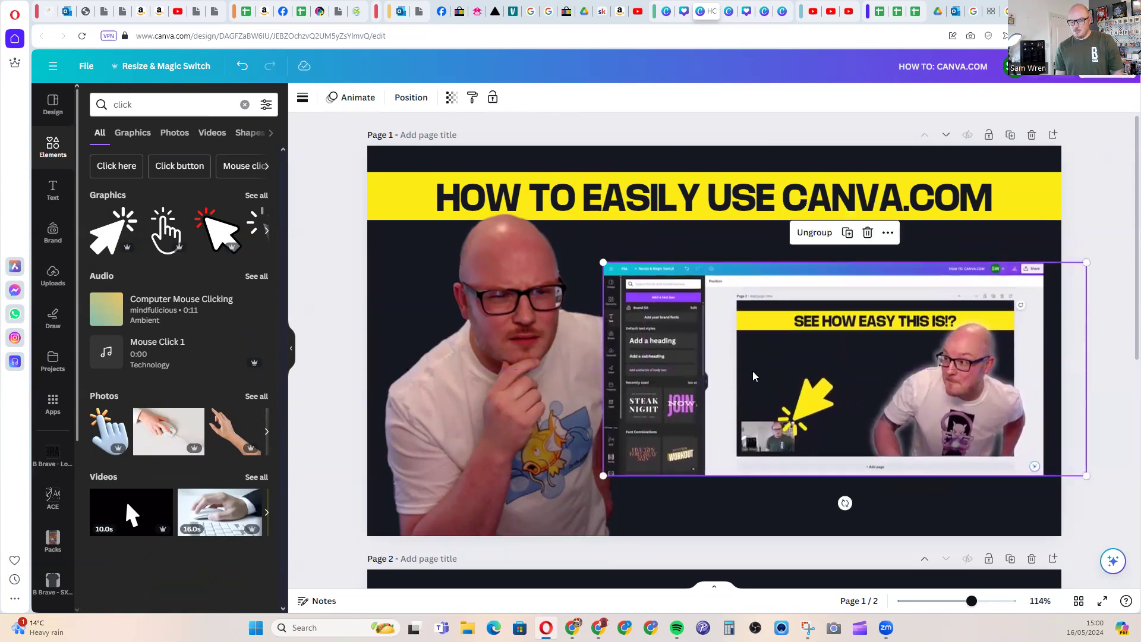
# Bring the large hand-on-chin cut-out to the front of the layer order.
pyautogui.click(618, 343)
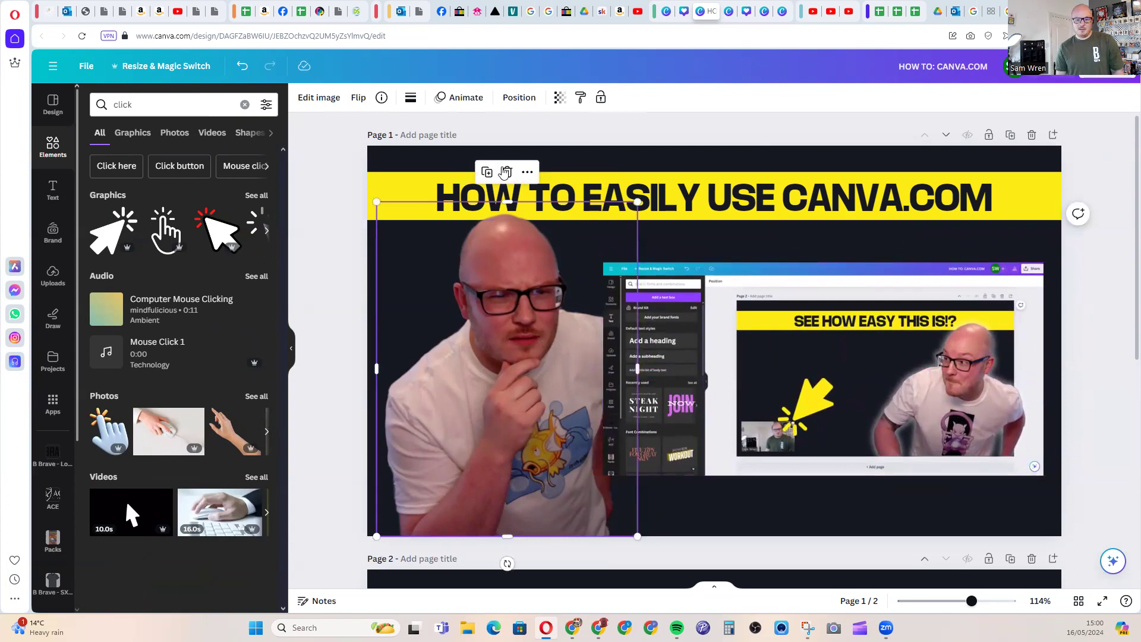
pyautogui.click(519, 98)
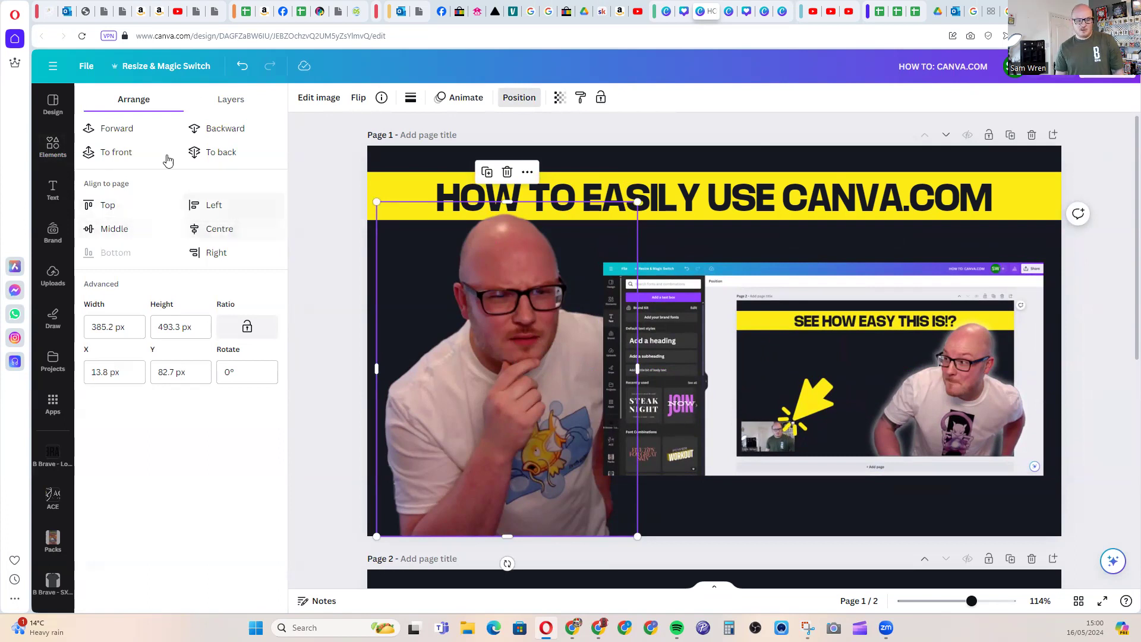
pyautogui.click(112, 153)
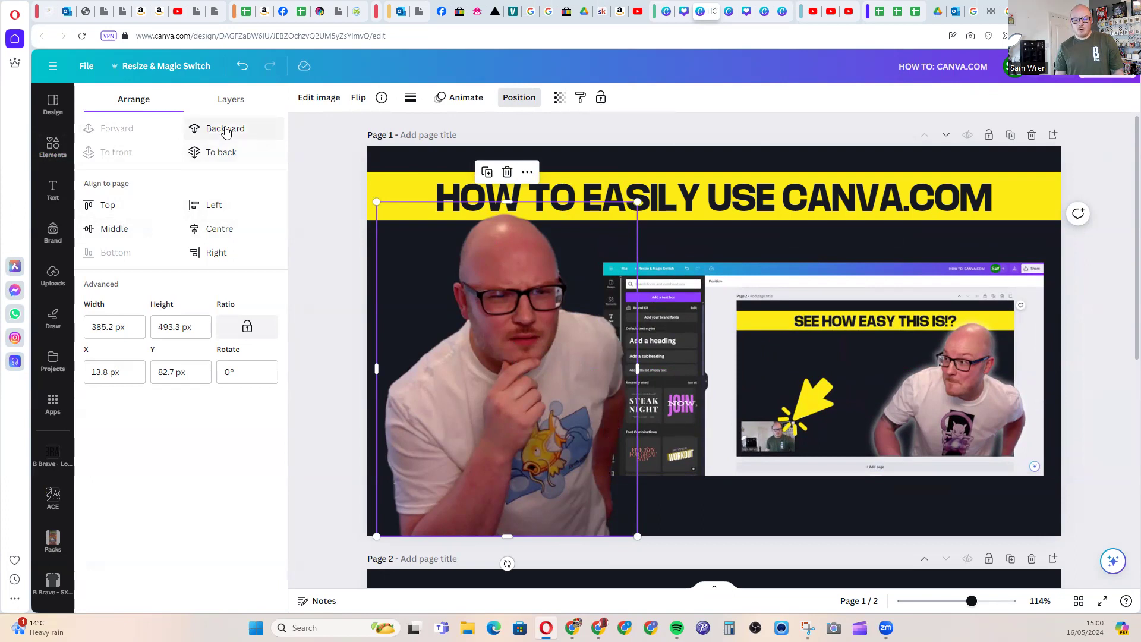
# Move the large hand-on-chin cut-out over the screenshot group and send it one layer backward, behind the group.
pyautogui.moveTo(545, 410); pyautogui.dragTo(730, 417)
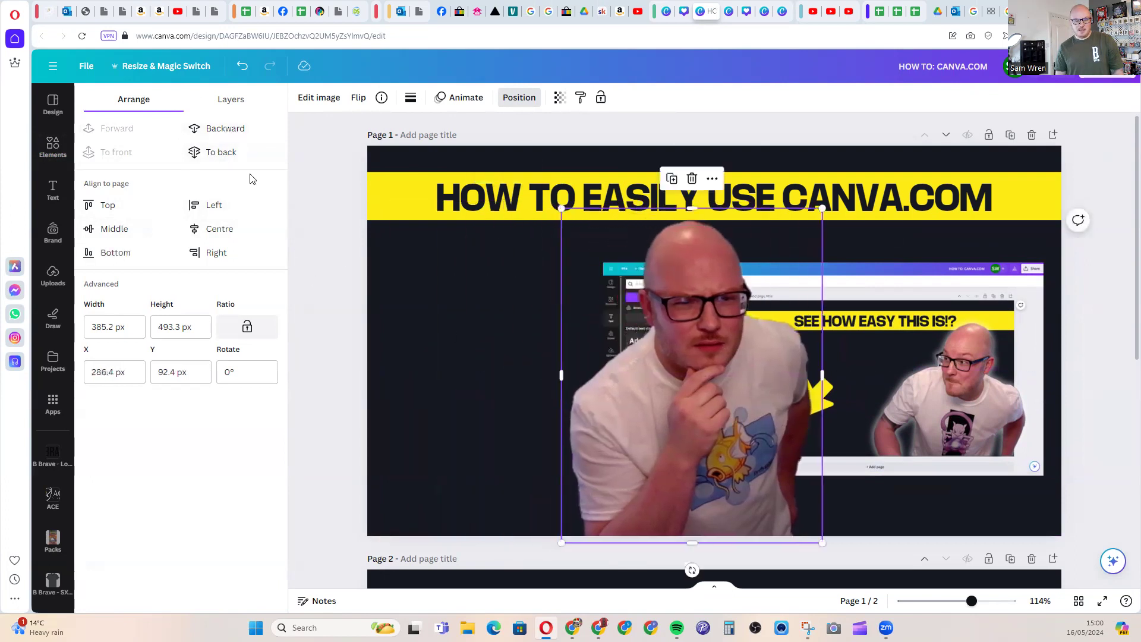
pyautogui.click(223, 132)
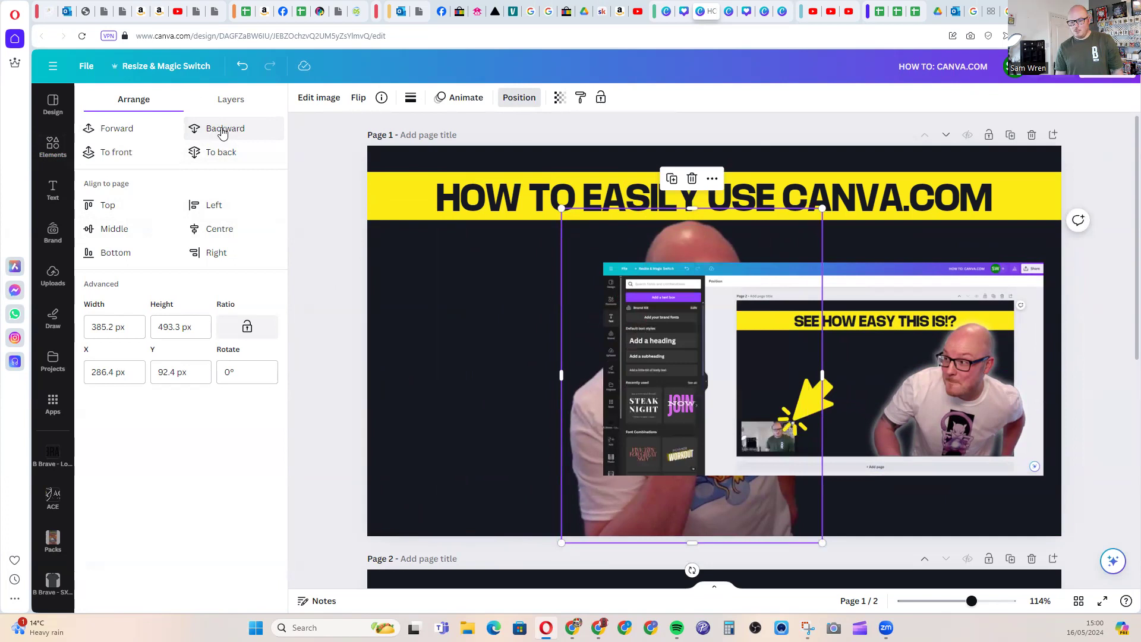
# Ungroup the screenshot, small cut-out and cursor, and bring the large hand-on-chin cut-out to the front of the layer order.
pyautogui.click(872, 334)
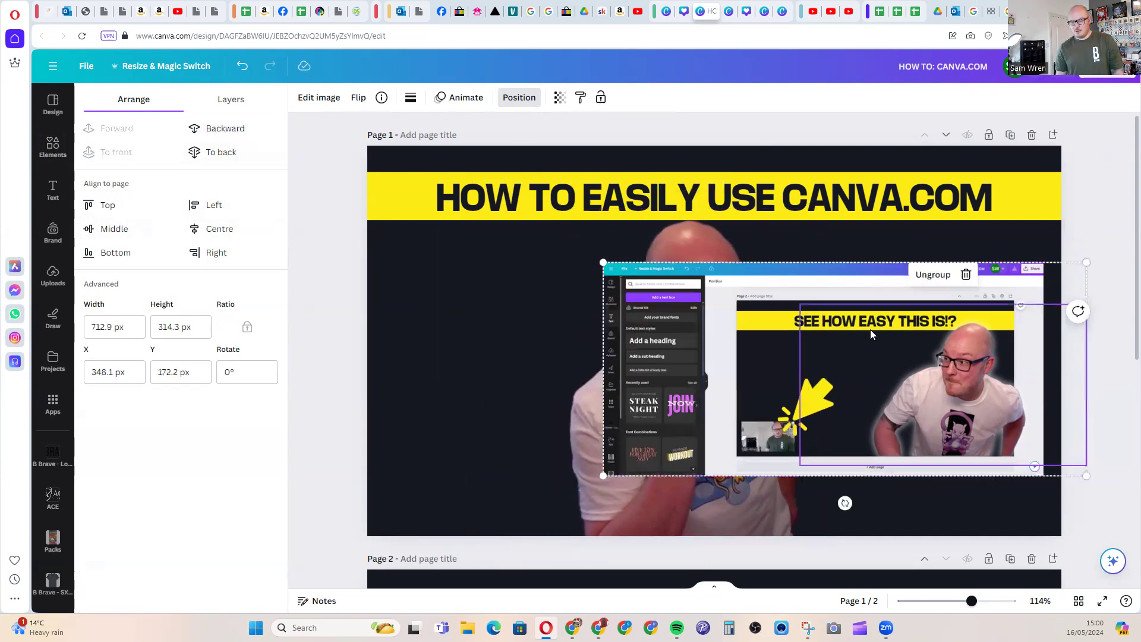
pyautogui.click(929, 272)
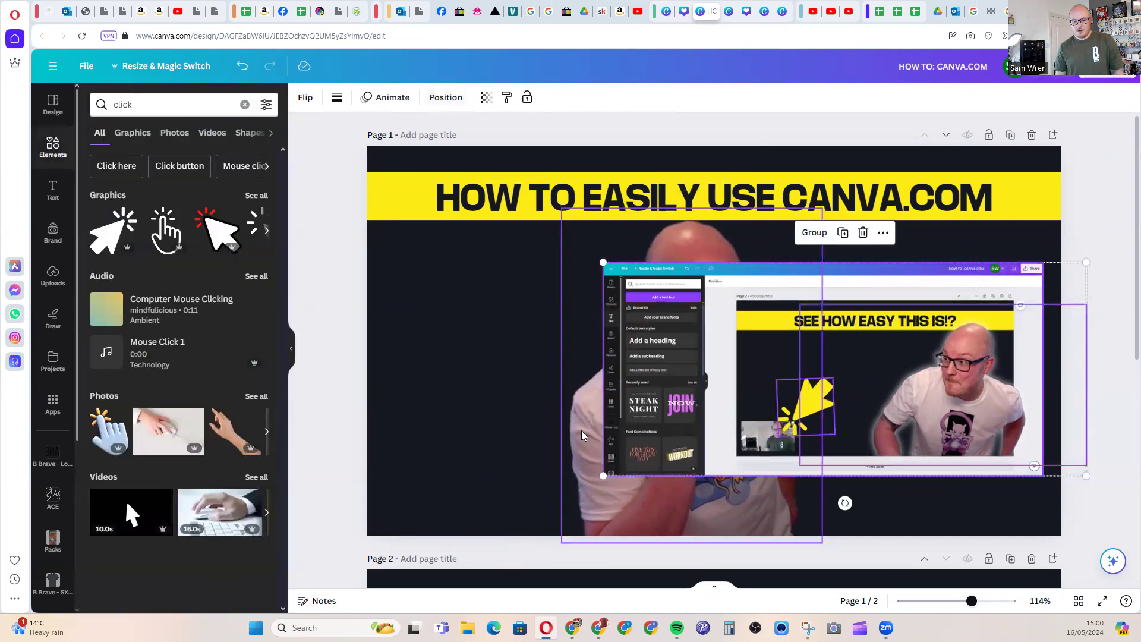
pyautogui.click(582, 435)
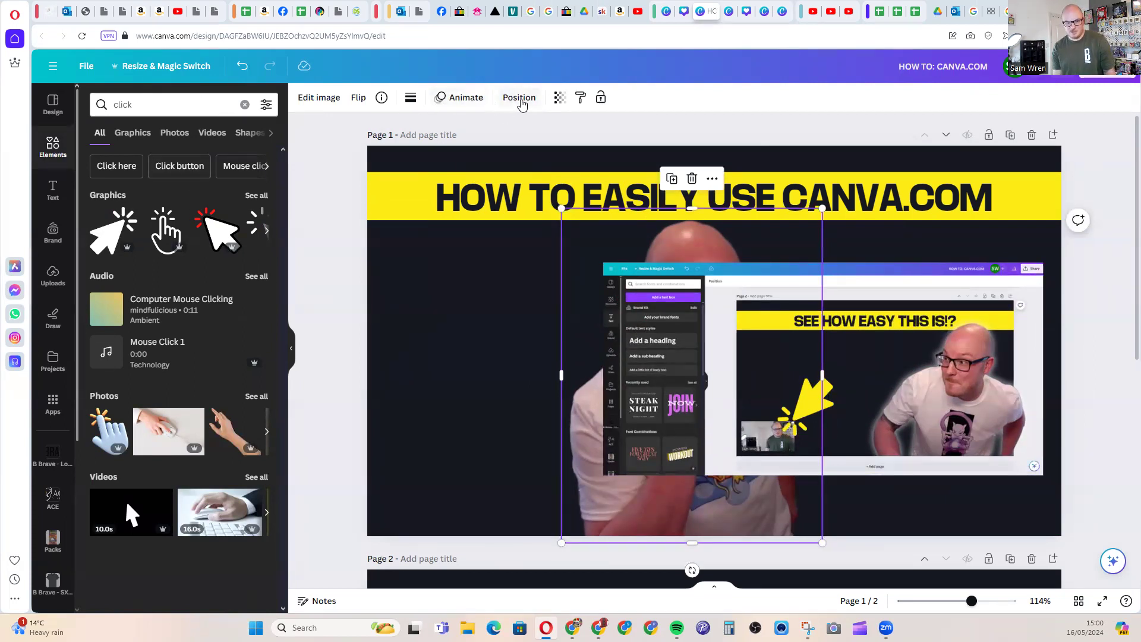
pyautogui.click(520, 99)
pyautogui.click(108, 137)
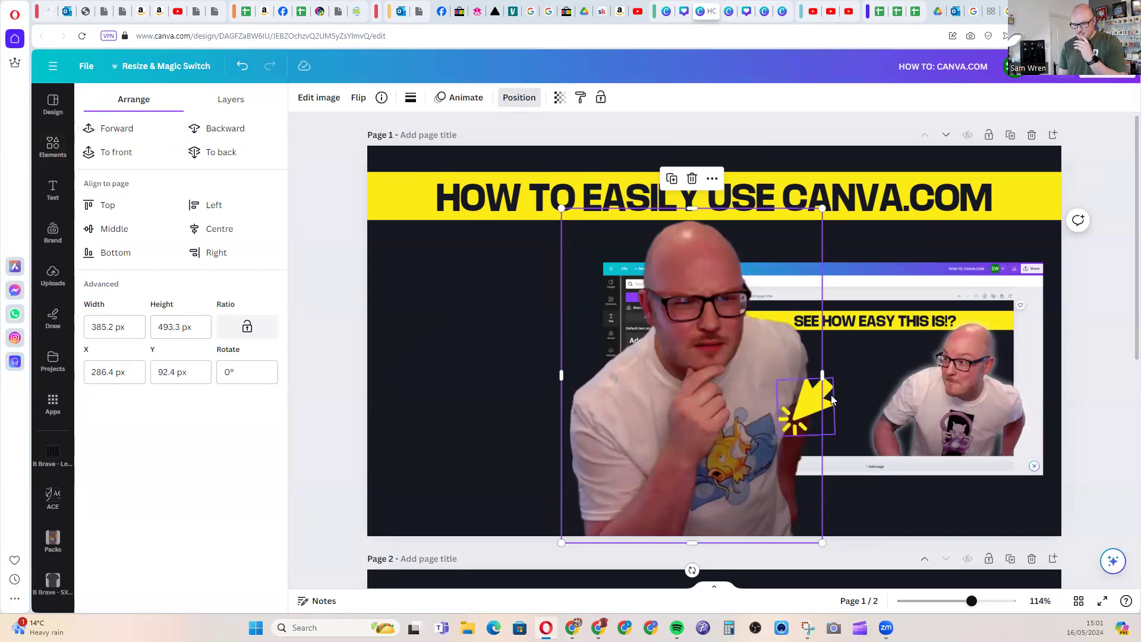
pyautogui.click(131, 153)
# Move the large hand-on-chin cut-out to the thumbnail's left side so it overlaps only the screenshot's left edge.
pyautogui.moveTo(687, 425); pyautogui.dragTo(556, 420)
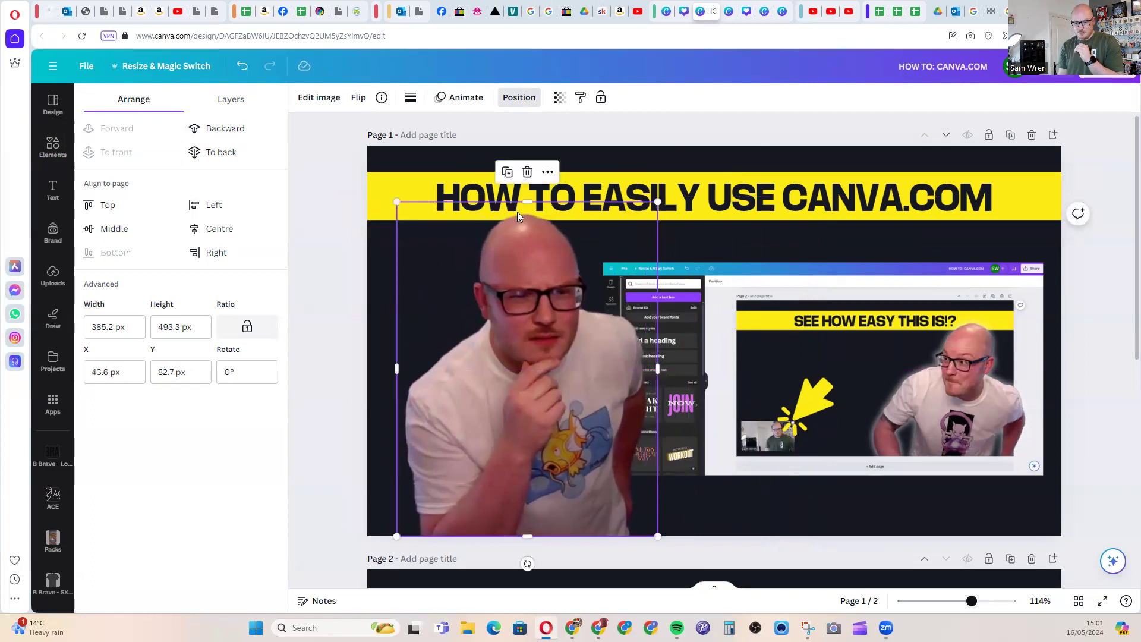
pyautogui.click(807, 252)
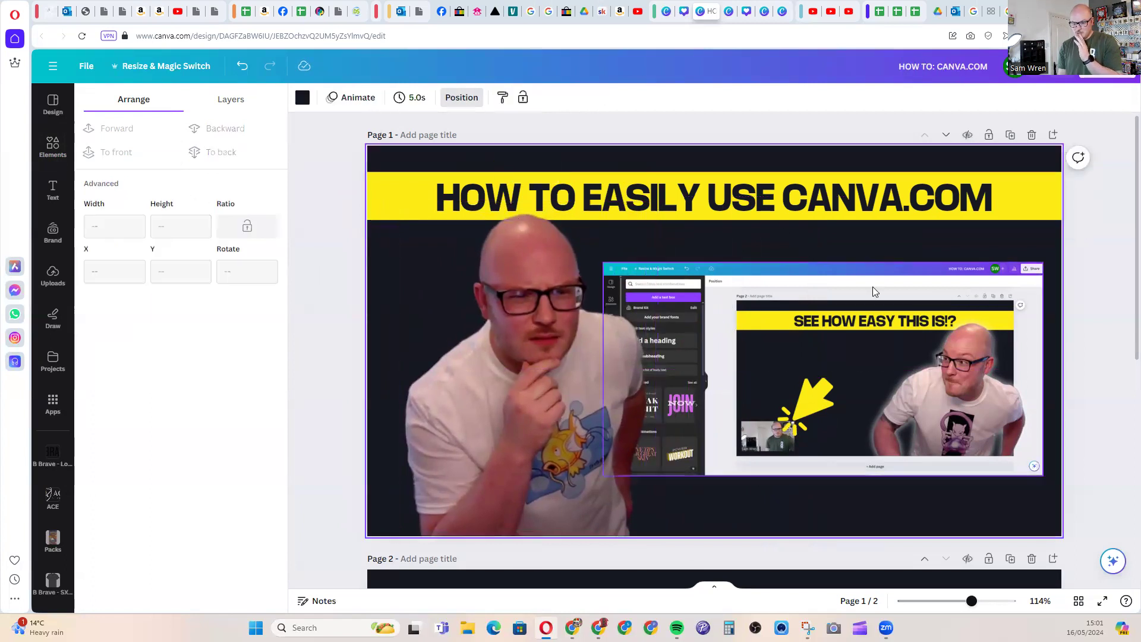
pyautogui.click(1090, 390)
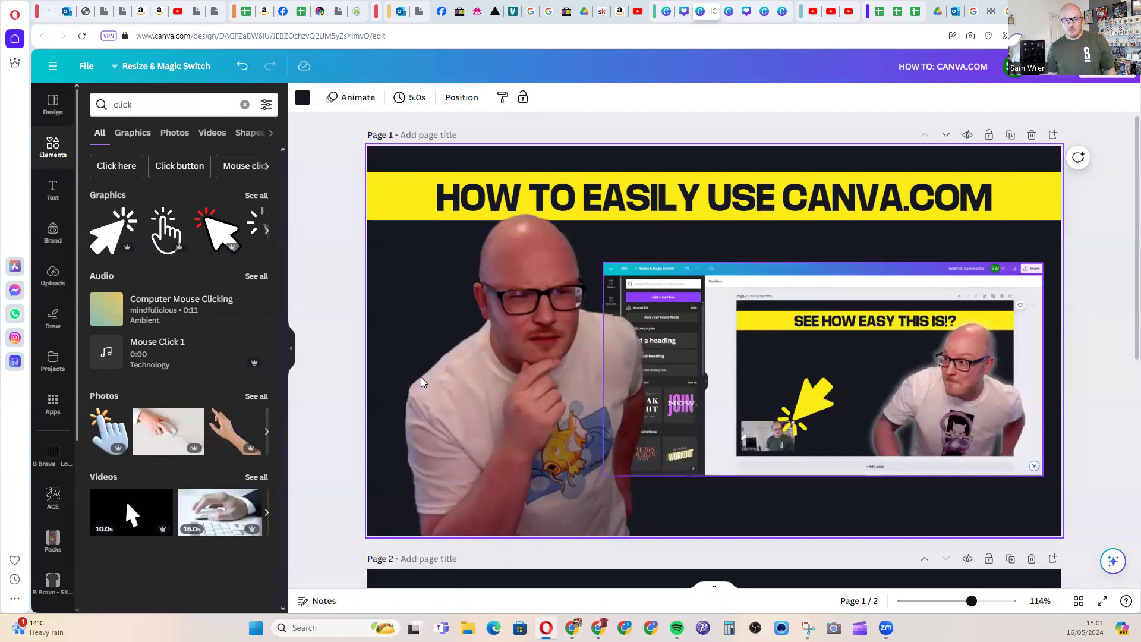
# Copy the banner text "HOW TO EASILY USE CANVA.COM" and paste it as the title of page 1.
pyautogui.click(499, 192)
pyautogui.doubleClick(499, 192)
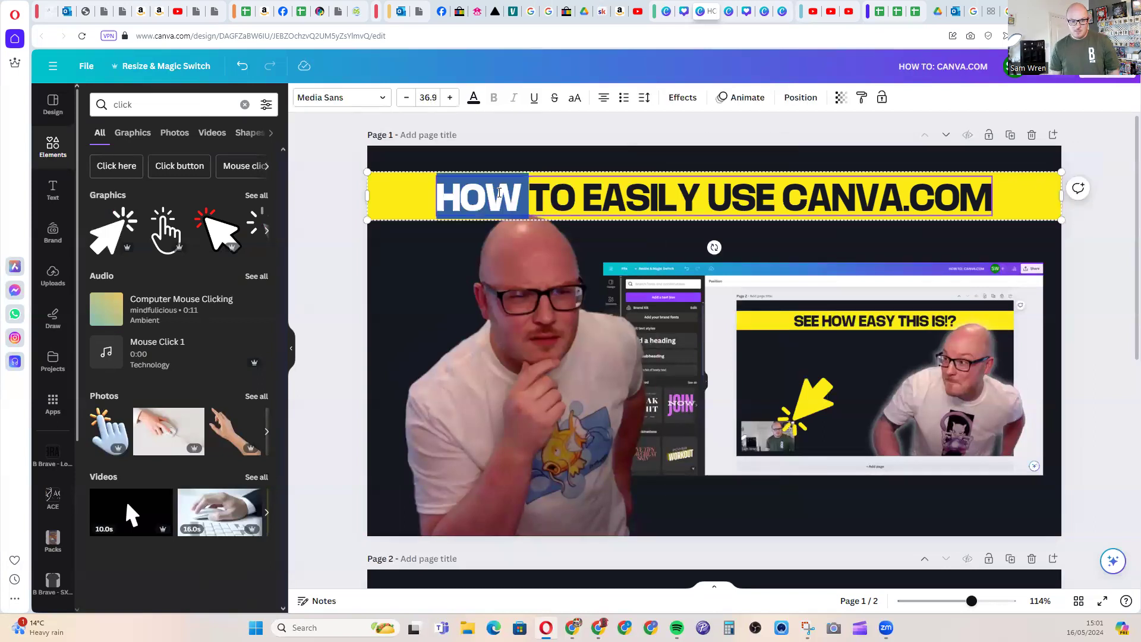
pyautogui.tripleClick(499, 192)
pyautogui.hotkey('ctrl', 'c')
pyautogui.click(432, 137)
pyautogui.hotkey('ctrl', 'v')
pyautogui.click(609, 148)
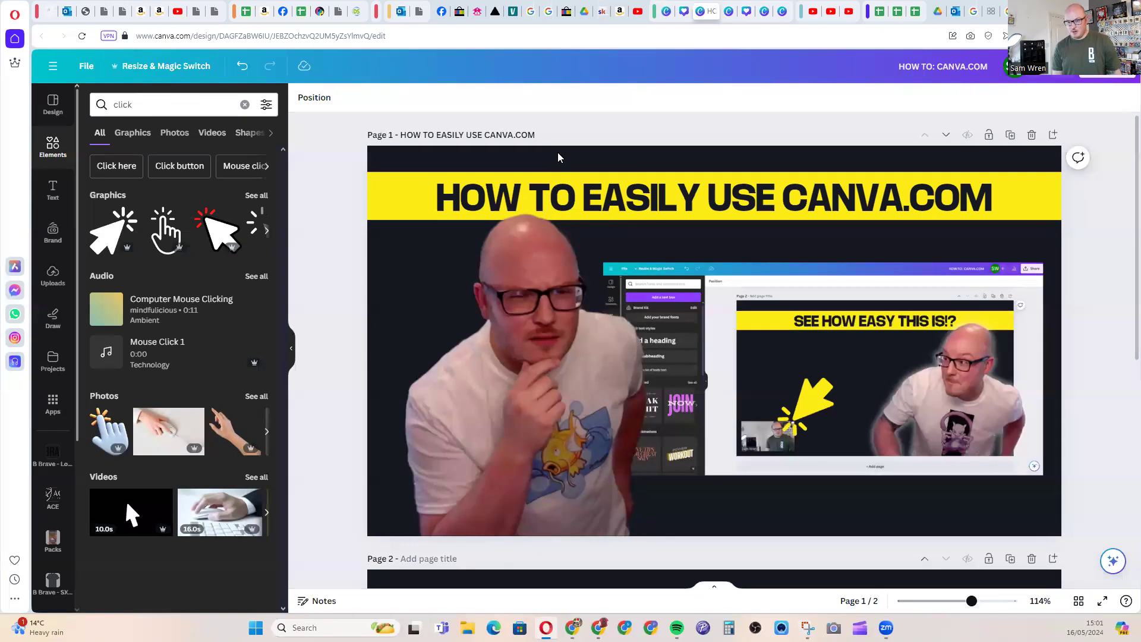
# Open the design's download options and choose PNG as the file type.
pyautogui.click(1104, 74)
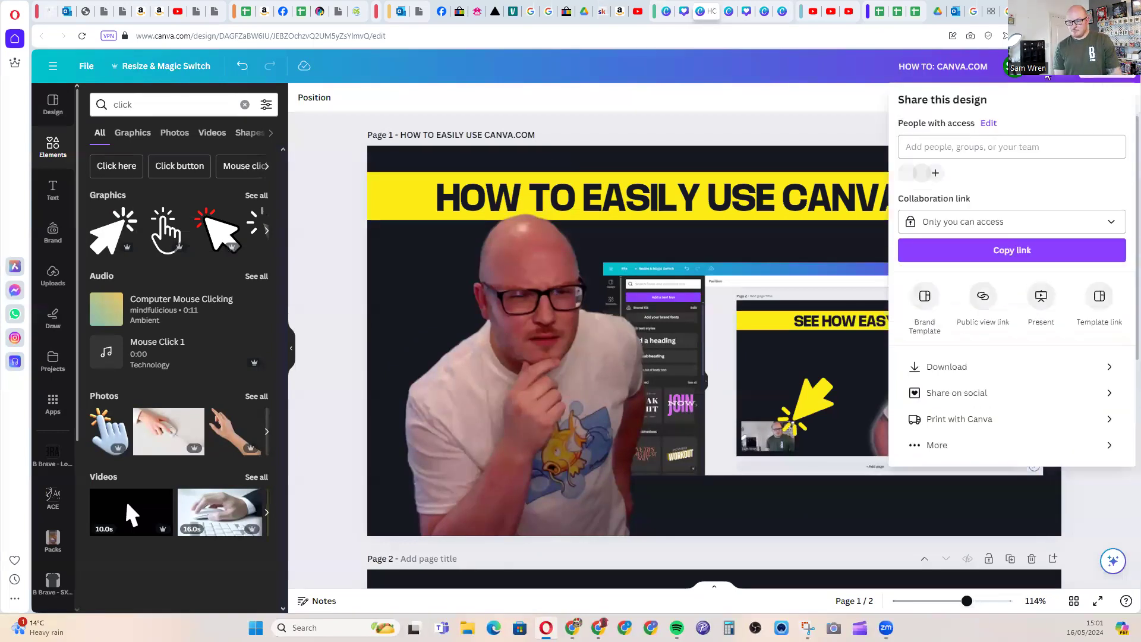
pyautogui.click(948, 366)
pyautogui.click(932, 156)
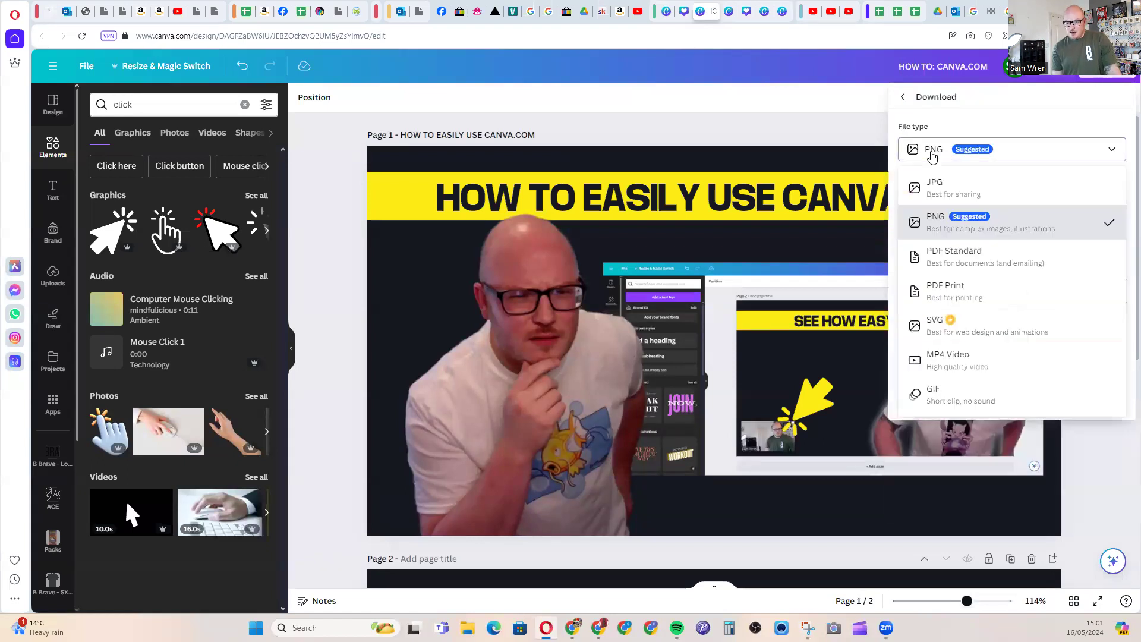
pyautogui.click(941, 227)
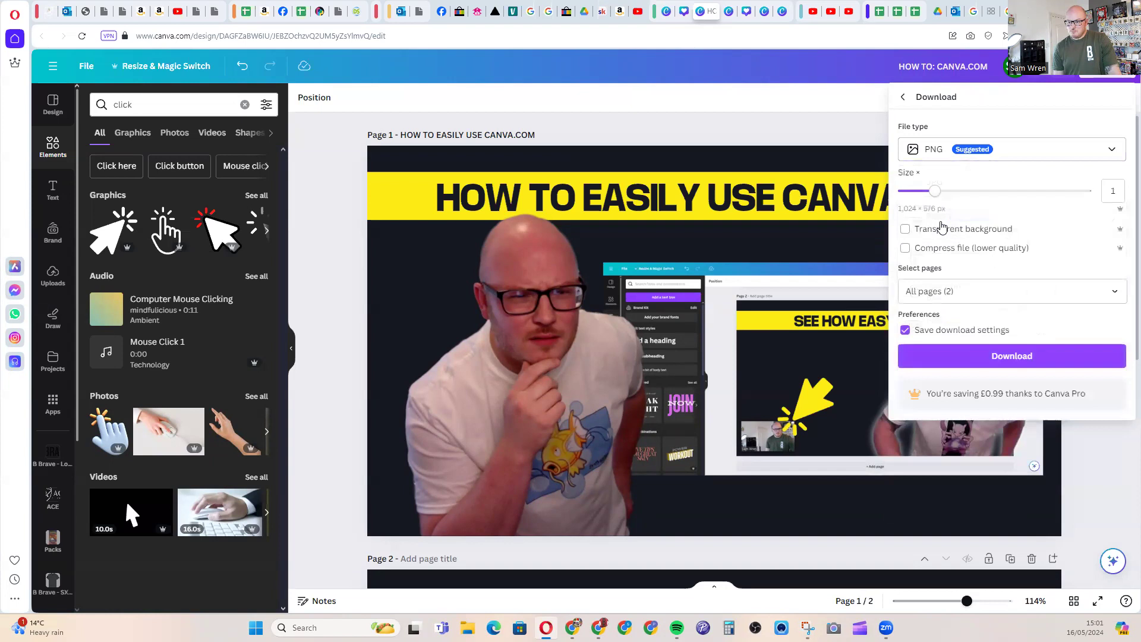
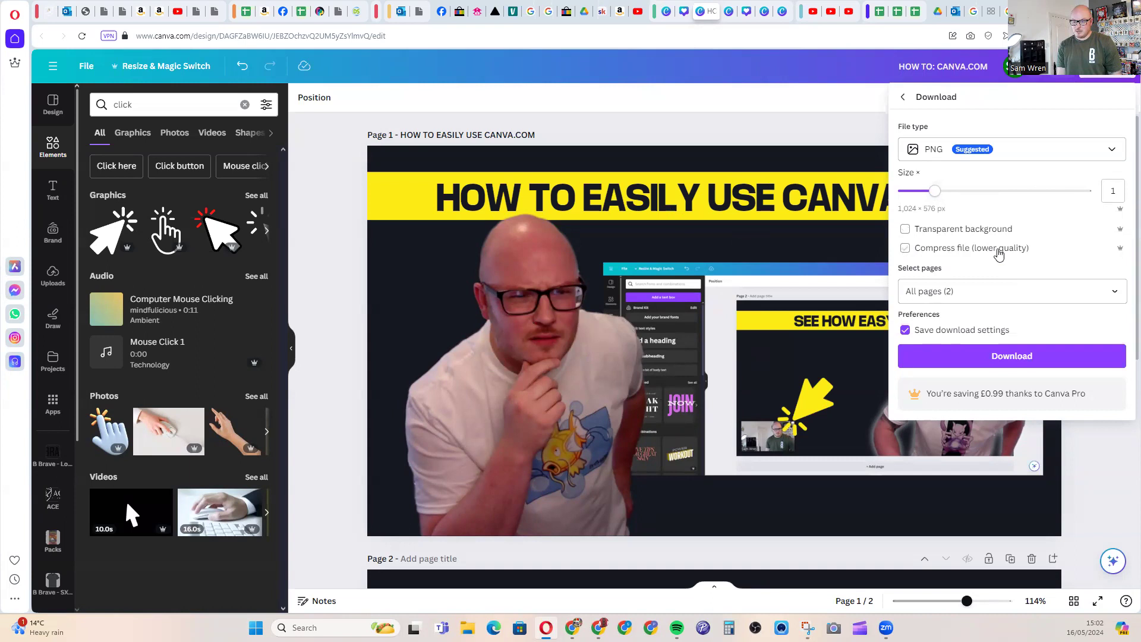
# Limit the export to page 1 only, download it, and close the downloaded image and the completion notice.
pyautogui.click(986, 291)
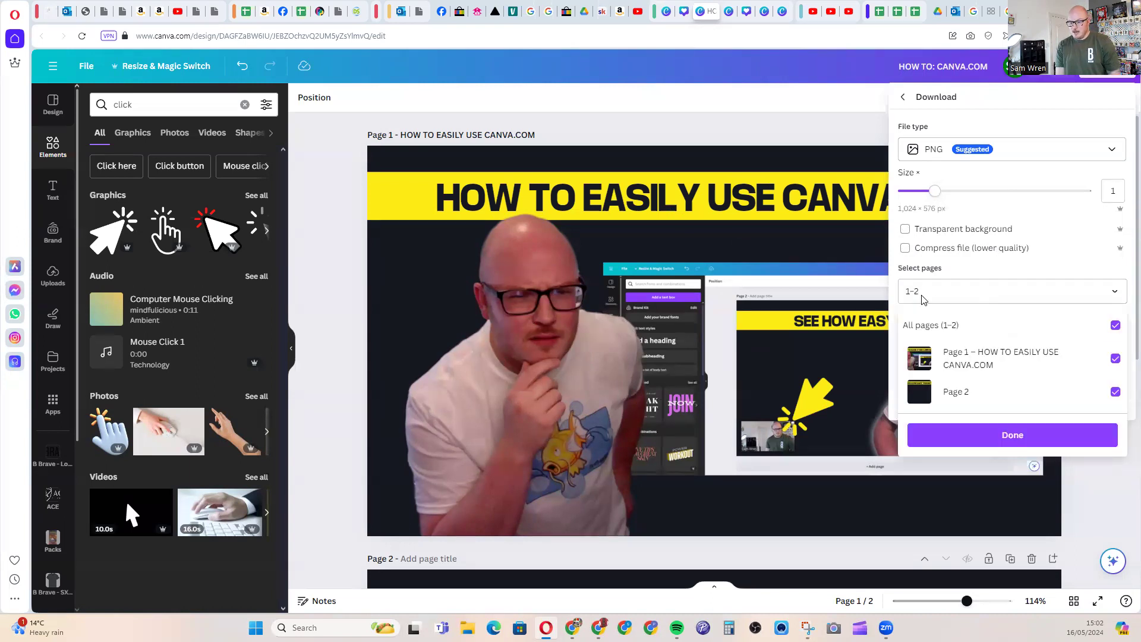
pyautogui.click(928, 330)
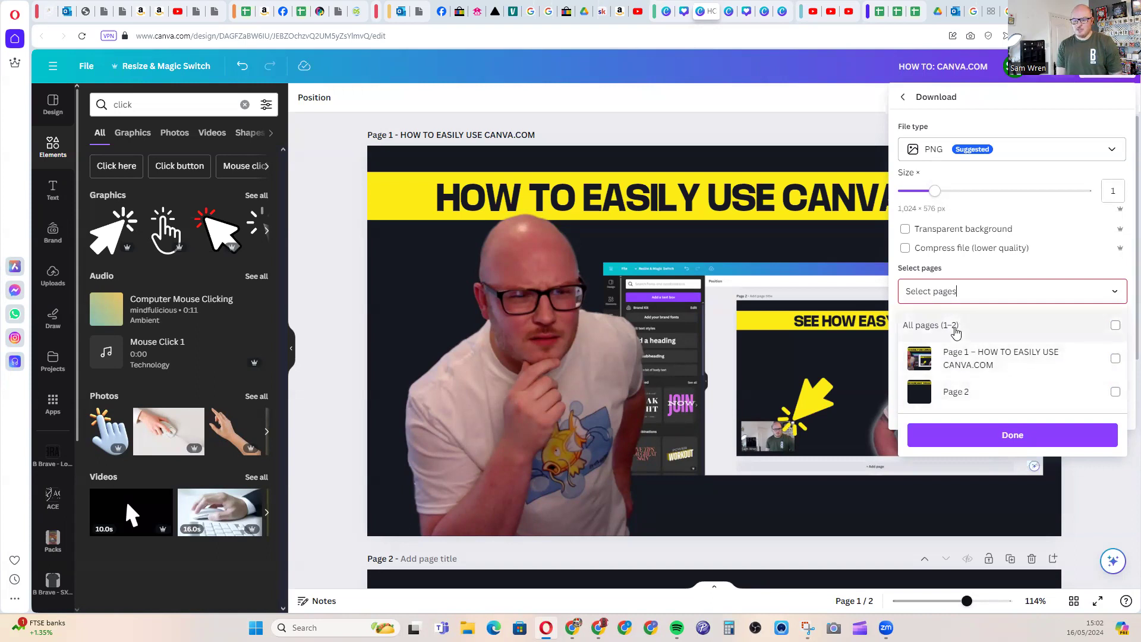
pyautogui.click(966, 365)
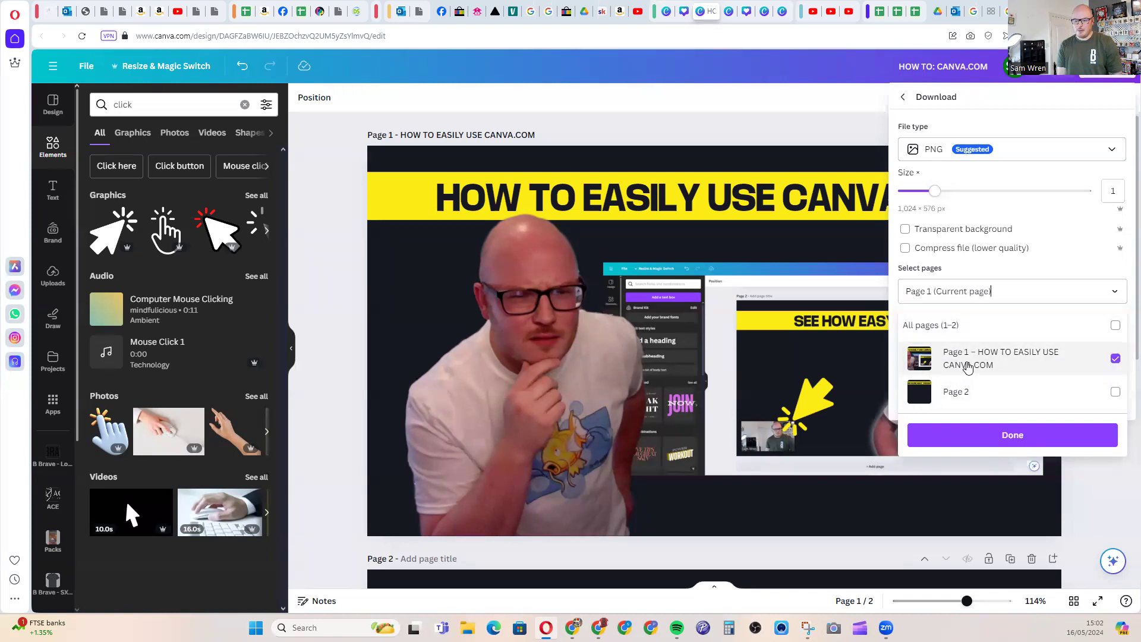
pyautogui.click(988, 429)
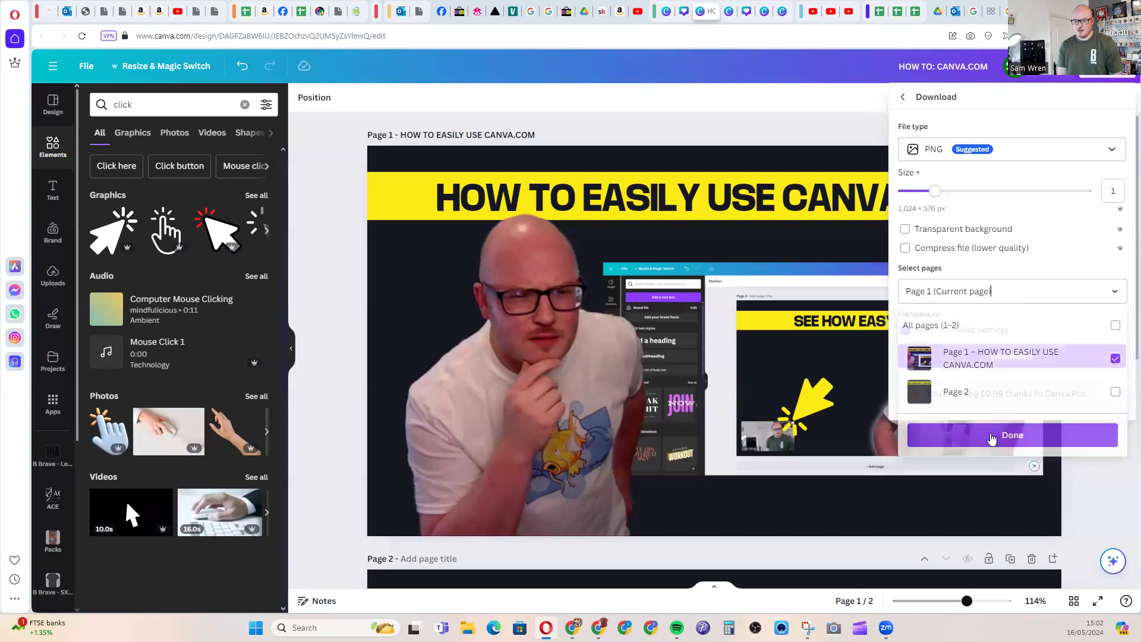
pyautogui.click(982, 357)
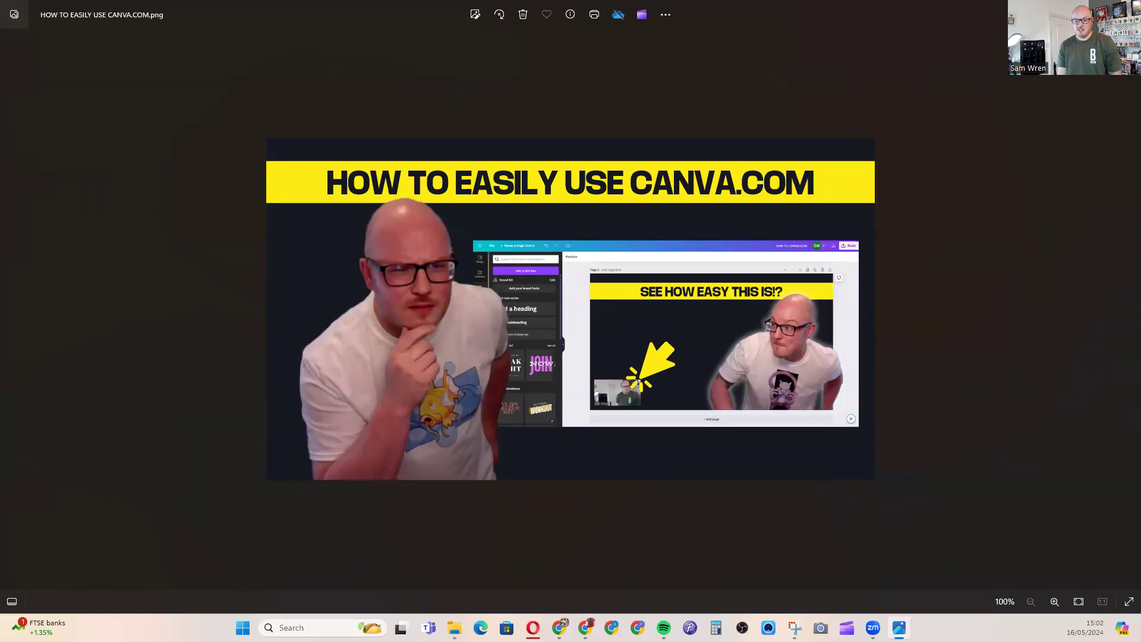
pyautogui.click(1127, 11)
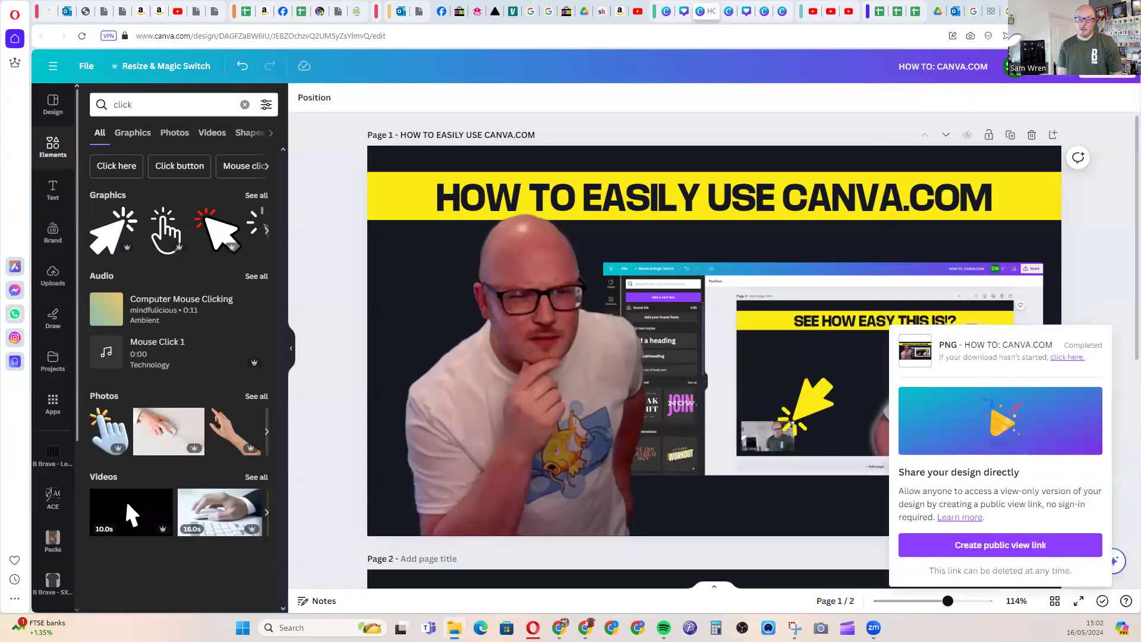
pyautogui.click(1087, 265)
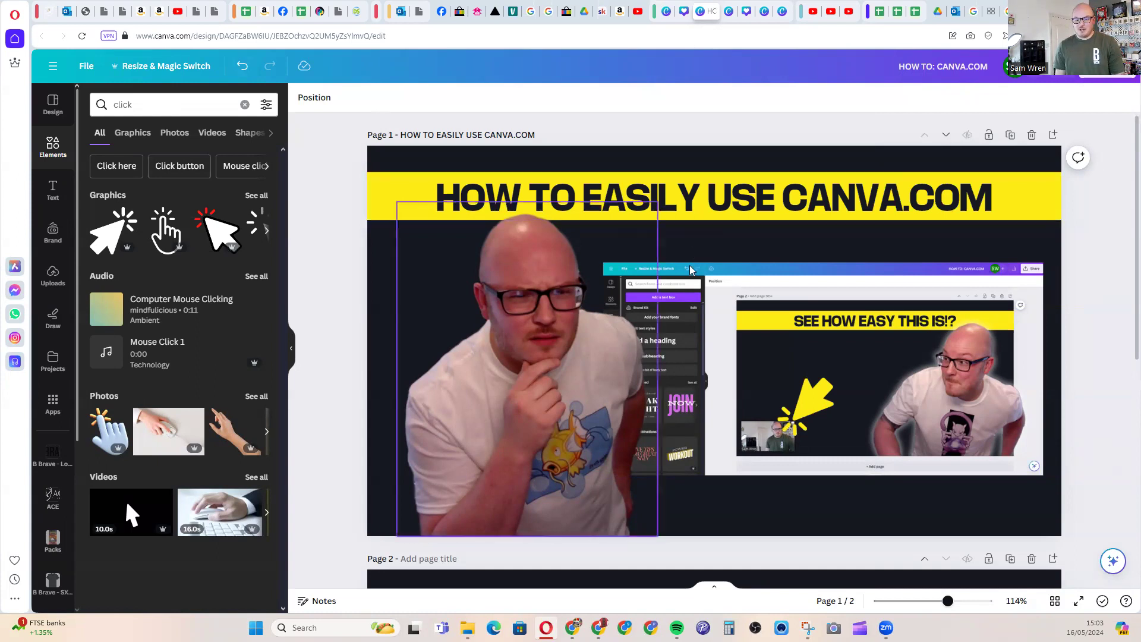
# Duplicate the finished thumbnail page to reuse it as a template for another video.
pyautogui.scroll(-4, 661, 298)
pyautogui.scroll(4, 661, 299)
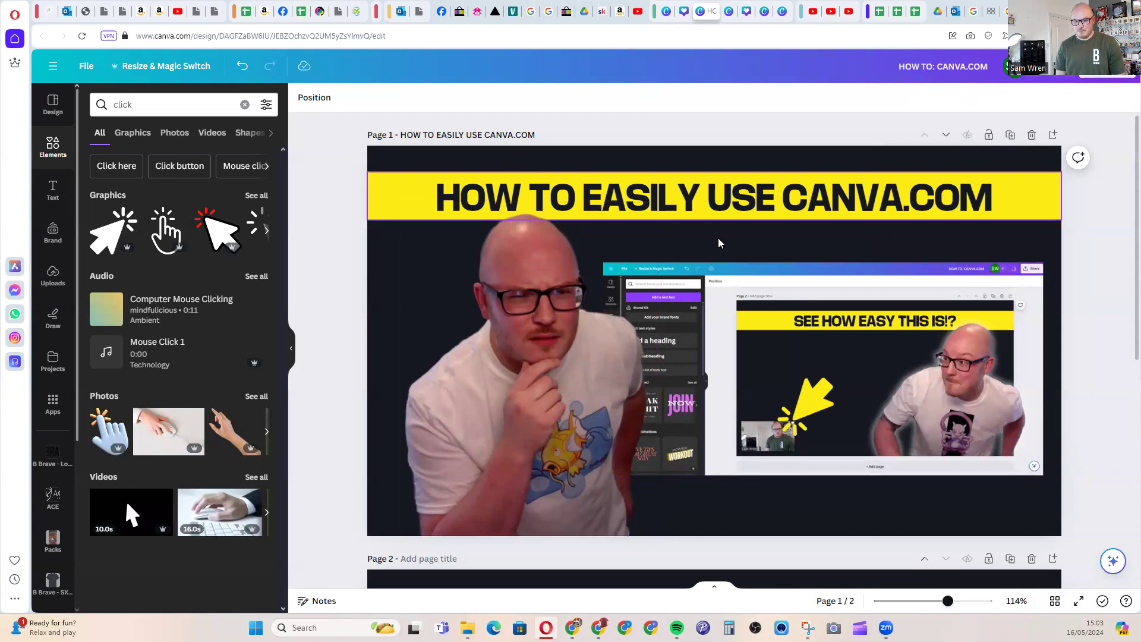
pyautogui.click(1009, 135)
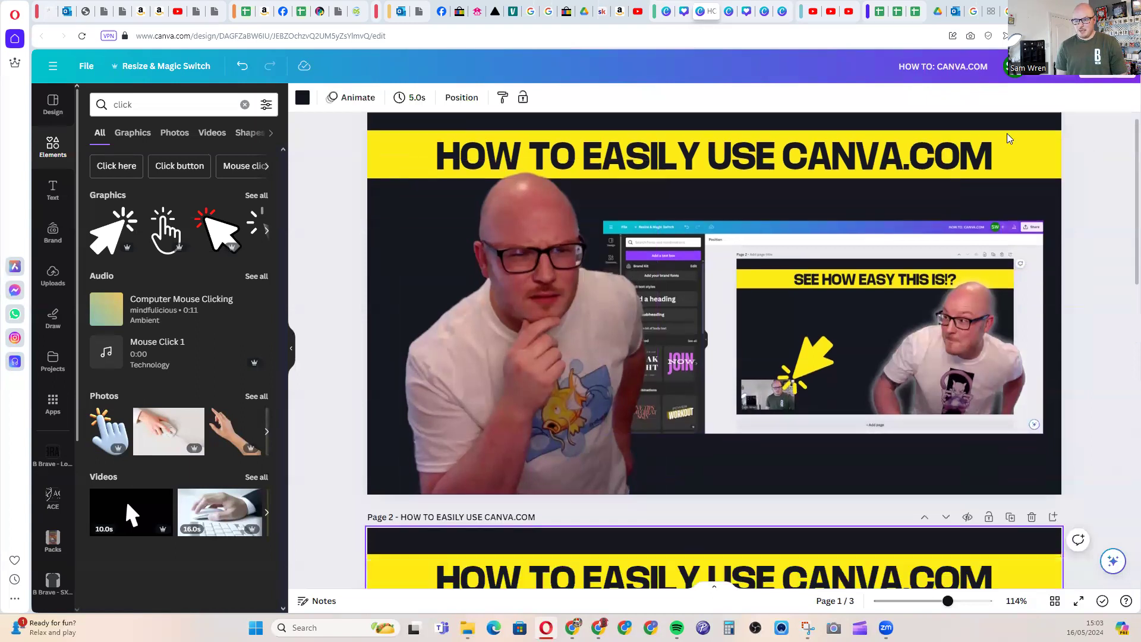
# Change the banner title on the duplicated page to "HOW TO EASILY USE SHOPIFY".
pyautogui.doubleClick(709, 212)
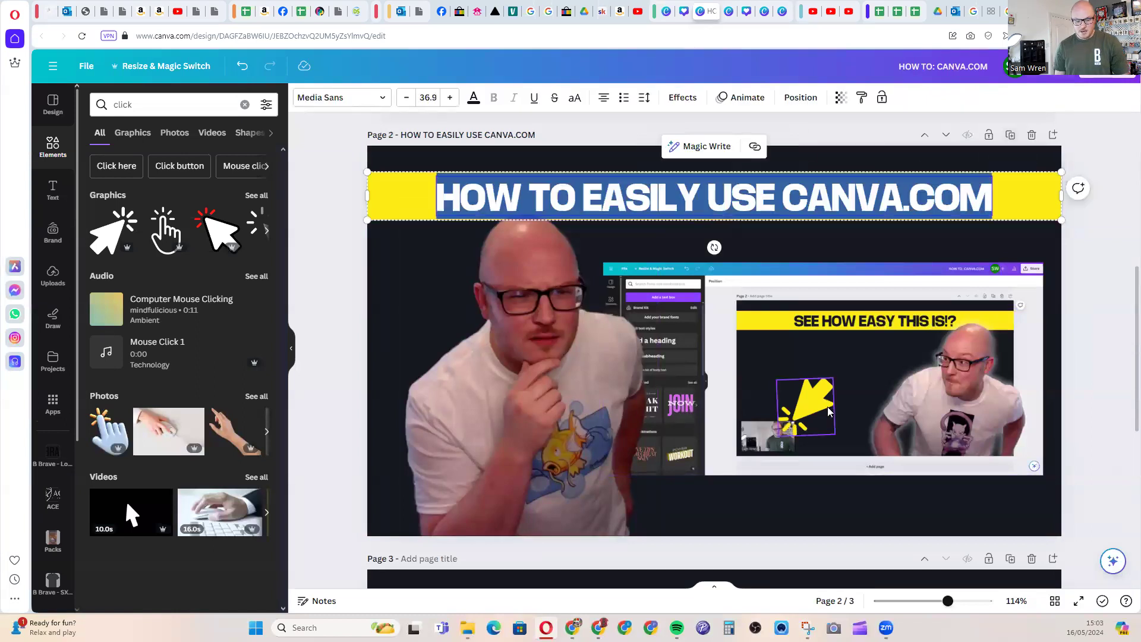
pyautogui.write('HOW TO YO')
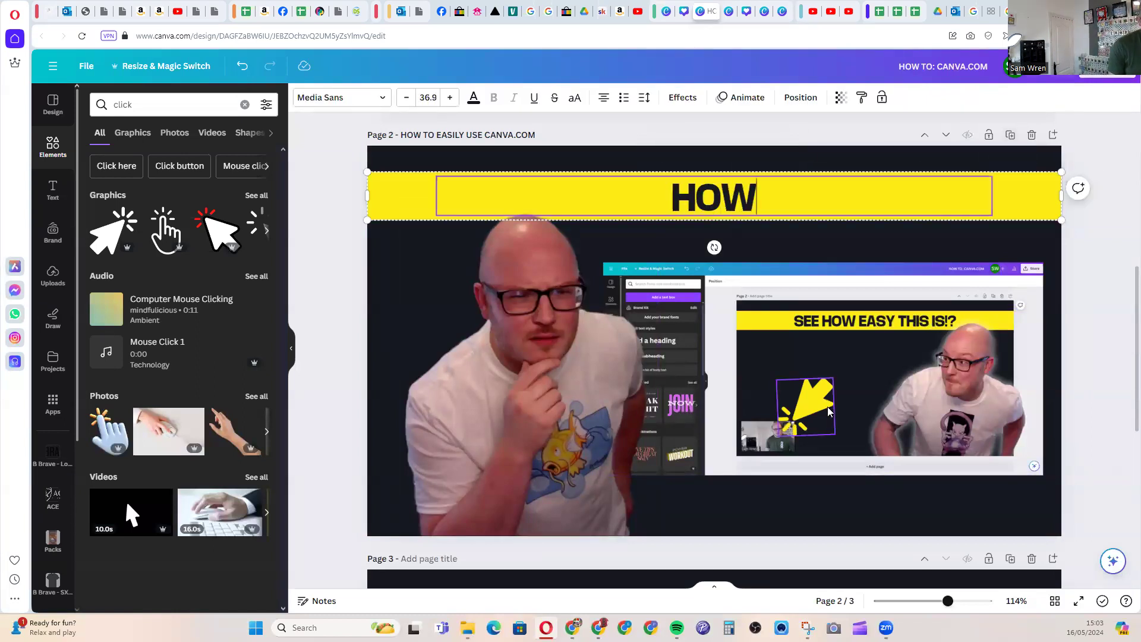
pyautogui.press('BackSpace')
pyautogui.press('BackSpace')
pyautogui.write('USE SHOP')
pyautogui.write('ID')
pyautogui.press('BackSpace')
pyautogui.write('FY')
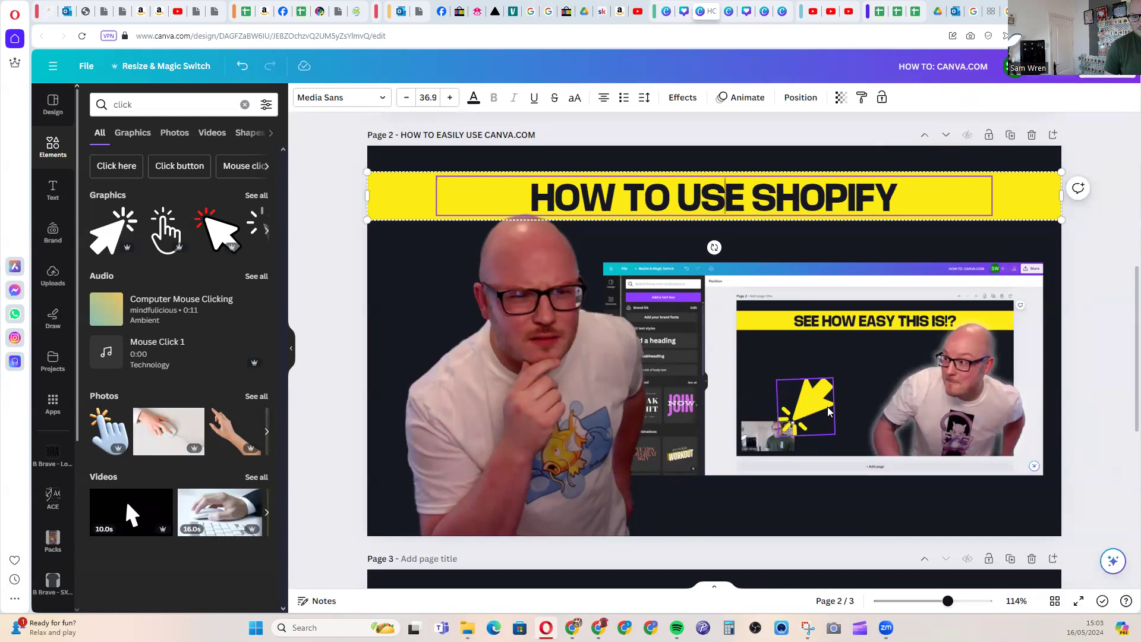
pyautogui.hotkey('ctrl', 'Left')
pyautogui.hotkey('ctrl', 'Left')
pyautogui.press('Left')
pyautogui.write('EASILY')
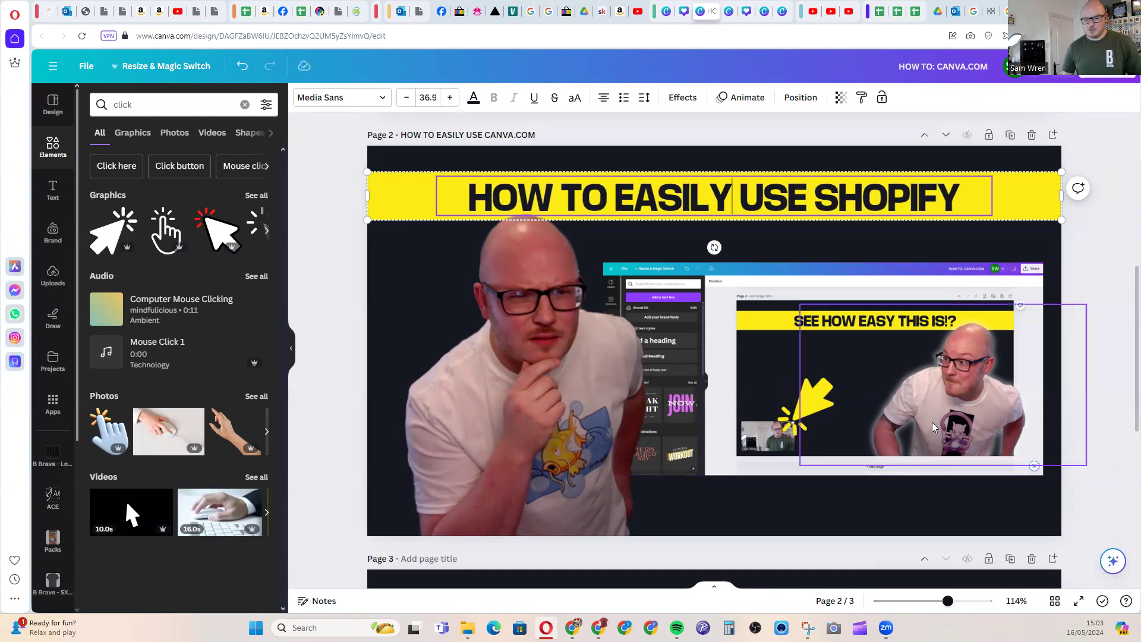
# Delete the large hand-on-chin cut-out and the small glowing cut-out from page 2.
pyautogui.click(527, 358)
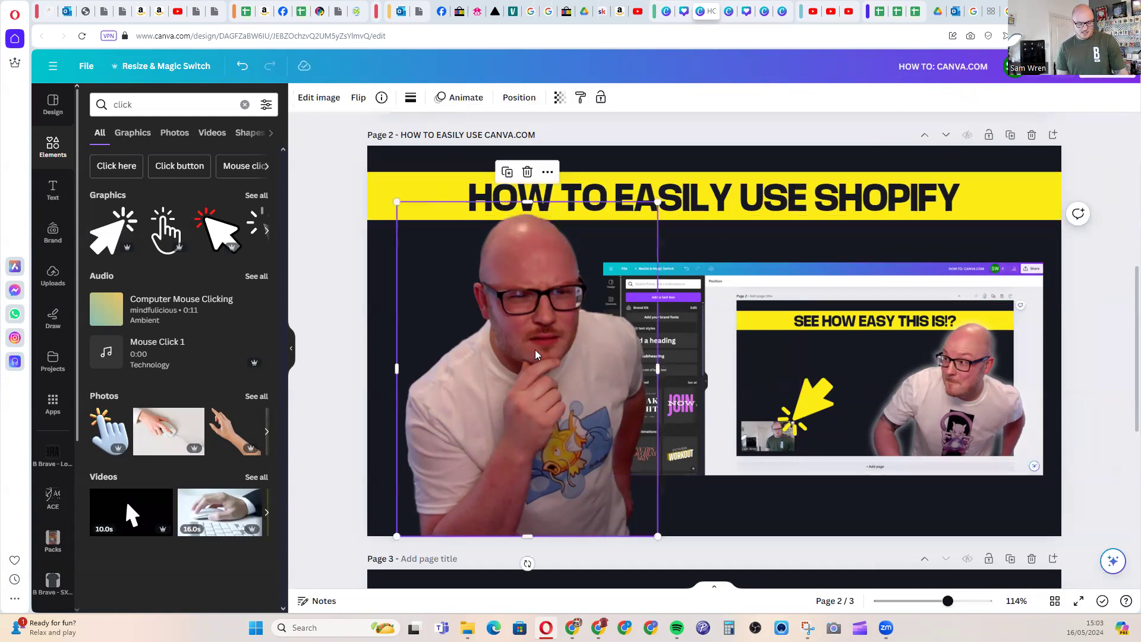
pyautogui.keyDown('shift'); pyautogui.click(879, 374); pyautogui.keyUp('shift')
pyautogui.press('Delete')
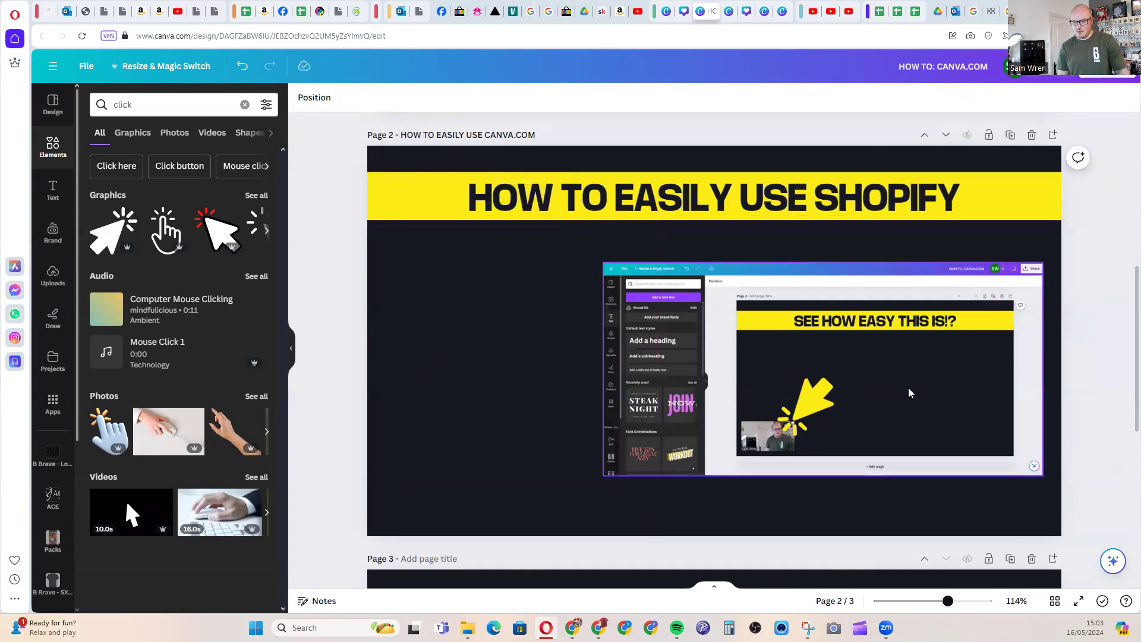
pyautogui.click(909, 389)
pyautogui.click(435, 290)
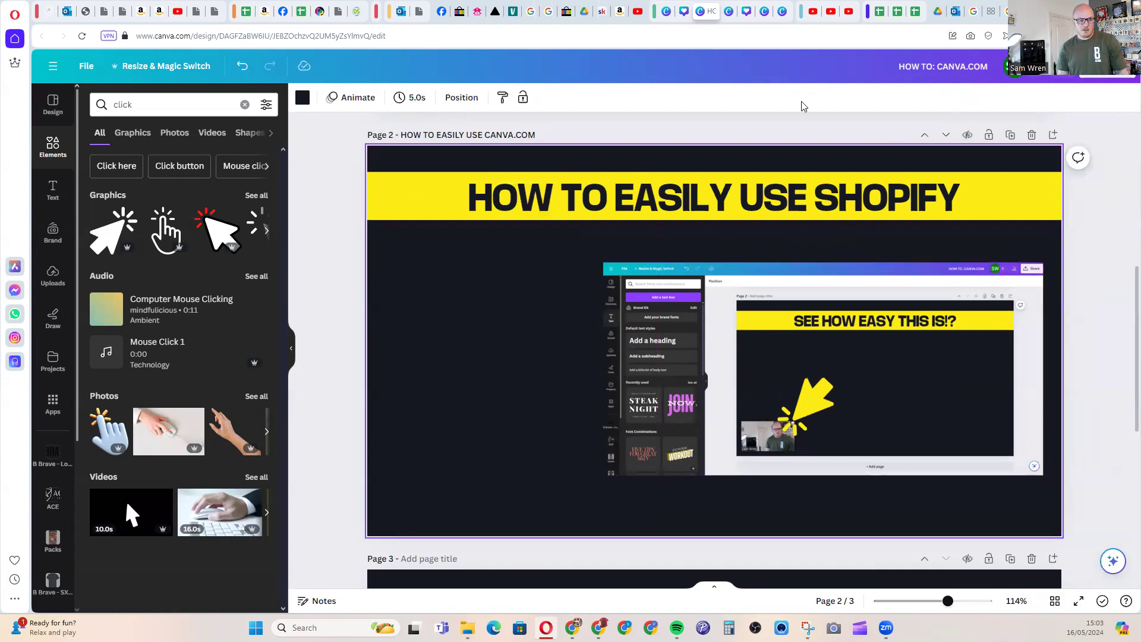
# Search the elements for "shopify" and list all matching graphics.
pyautogui.doubleClick(149, 105)
pyautogui.write('shopify')
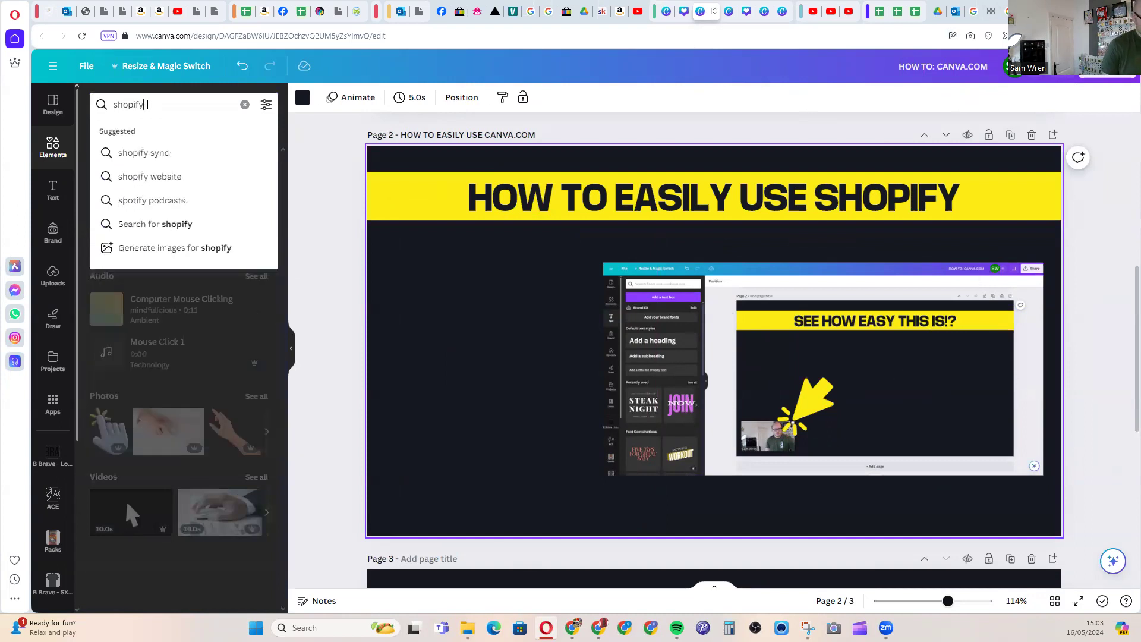
pyautogui.press('Return')
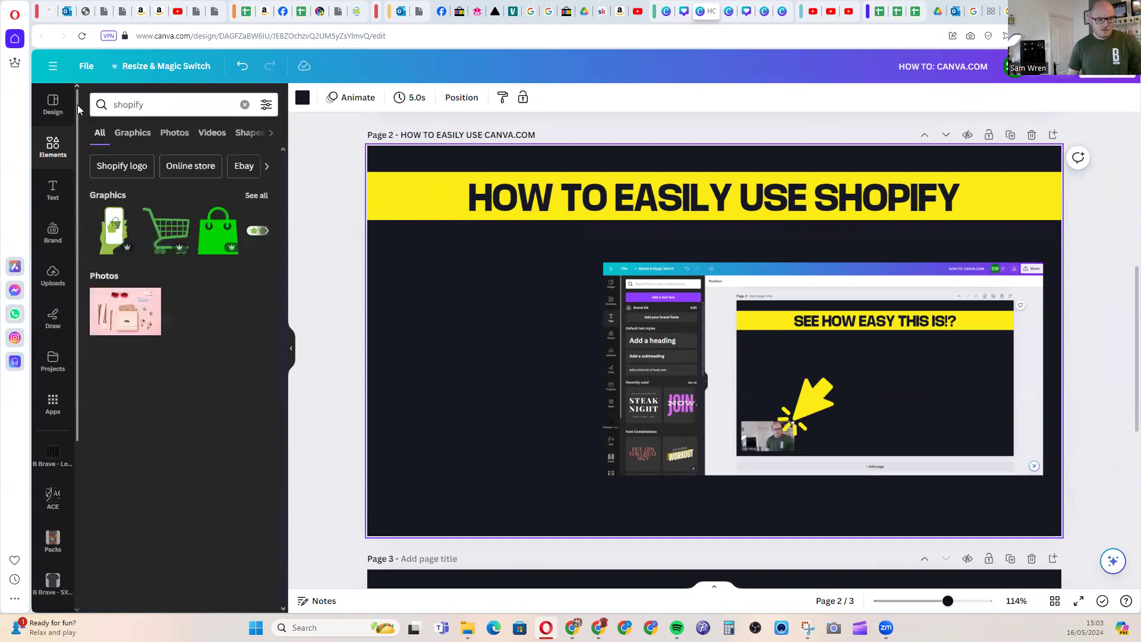
pyautogui.click(255, 196)
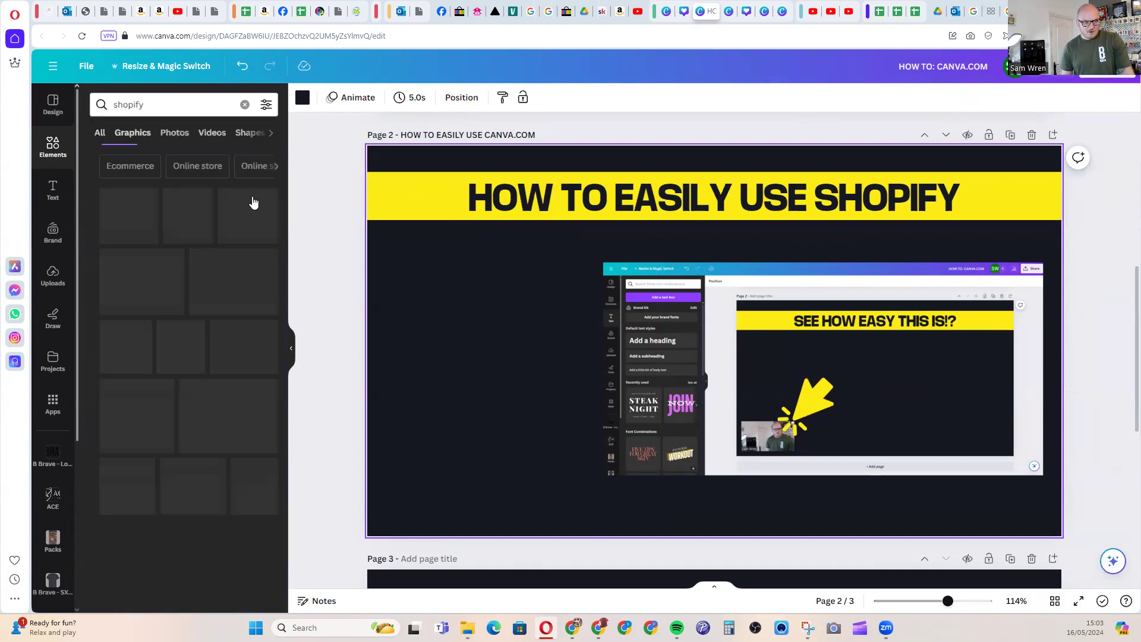
# Add the red and orange SHOP storefront graphic to page 2 and place it left of the screenshot.
pyautogui.scroll(-1, 225, 272)
pyautogui.scroll(-6, 224, 272)
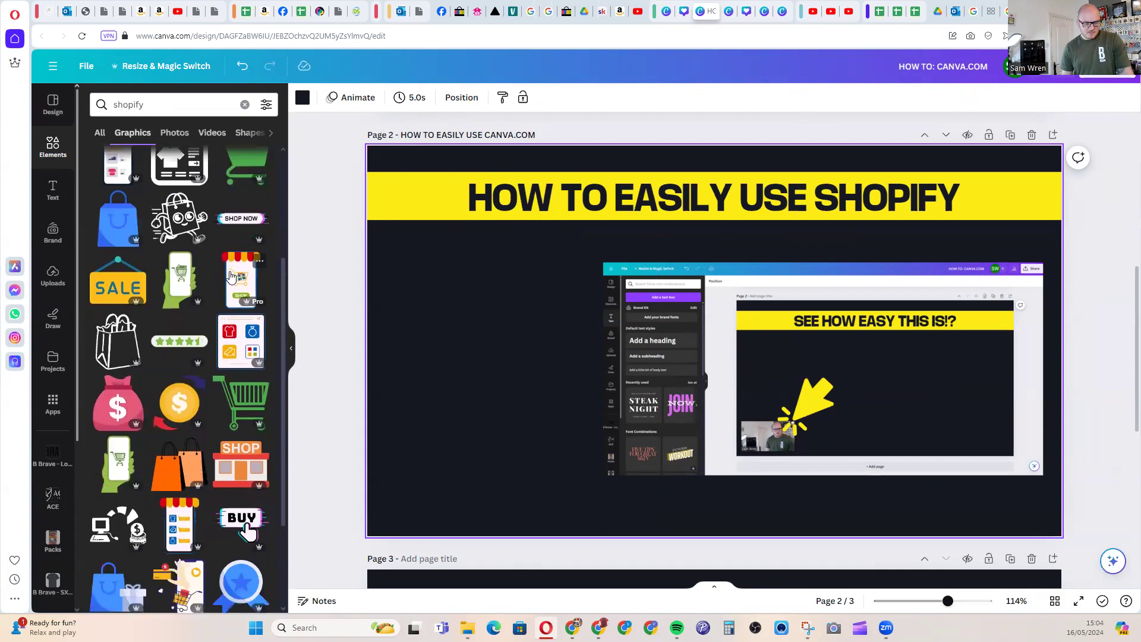
pyautogui.scroll(-1, 230, 277)
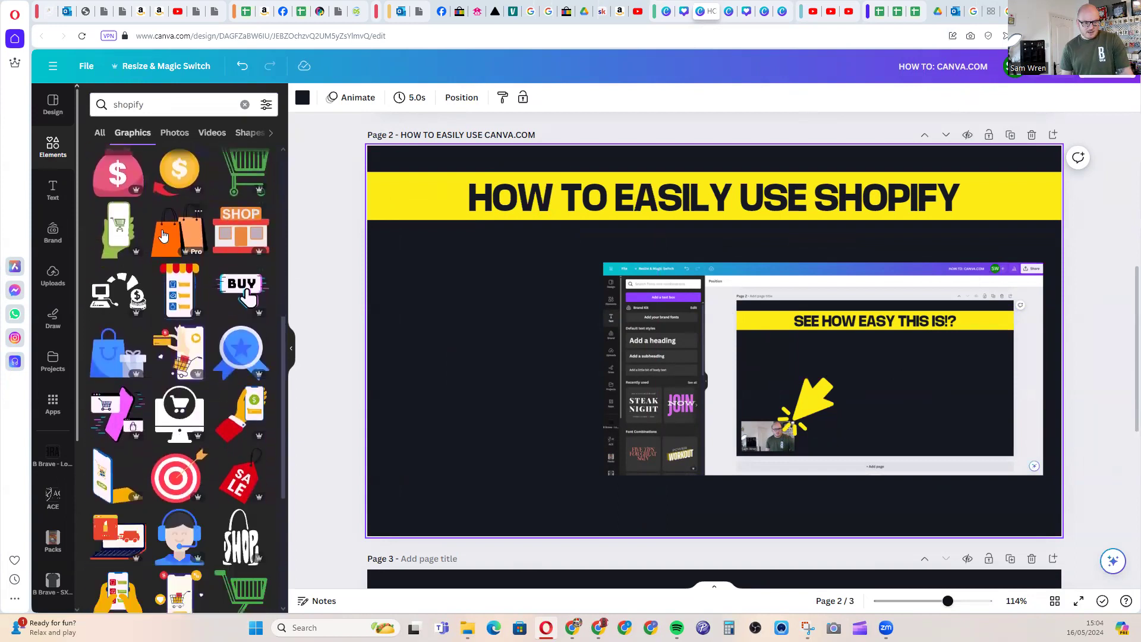
pyautogui.click(238, 235)
pyautogui.moveTo(741, 362); pyautogui.dragTo(528, 374)
pyautogui.click(952, 355)
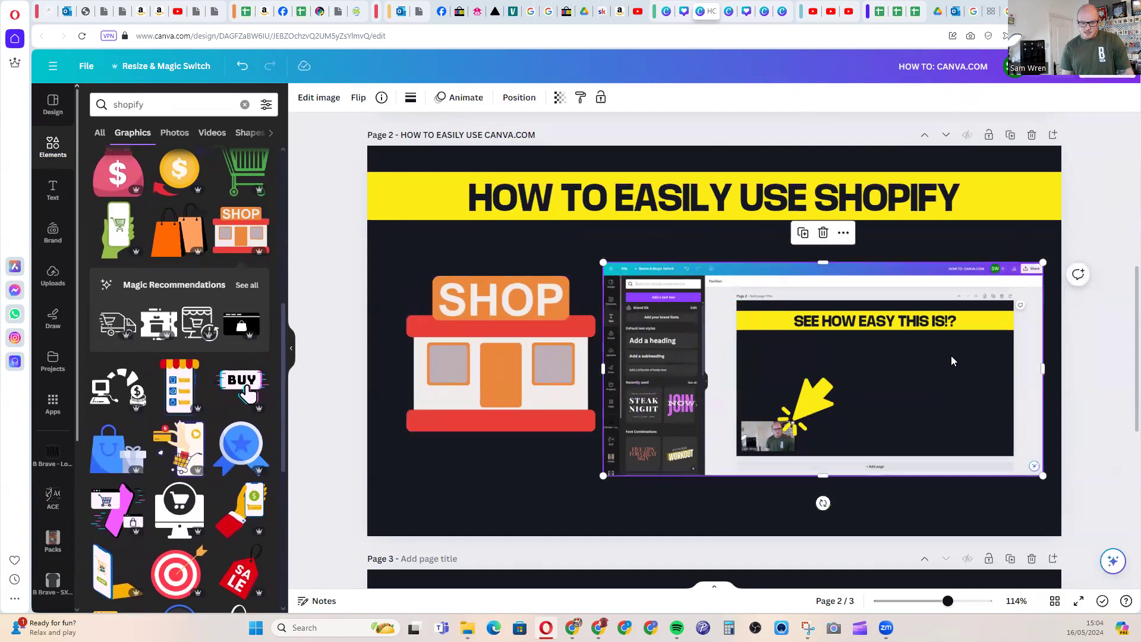
# Delete the screenshot from page 2 and reposition the yellow arrow below the banner's right end and the SHOP storefront right of centre.
pyautogui.press('Delete')
pyautogui.click(808, 396)
pyautogui.moveTo(807, 396); pyautogui.dragTo(1017, 263)
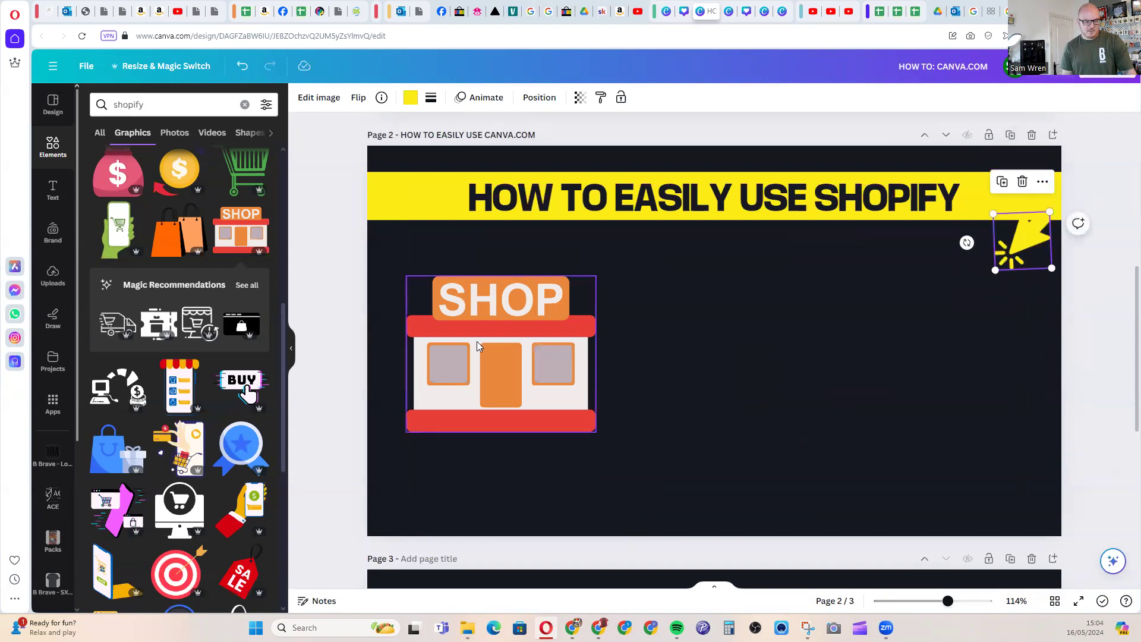
pyautogui.moveTo(499, 349); pyautogui.dragTo(795, 325)
pyautogui.scroll(-5, 231, 418)
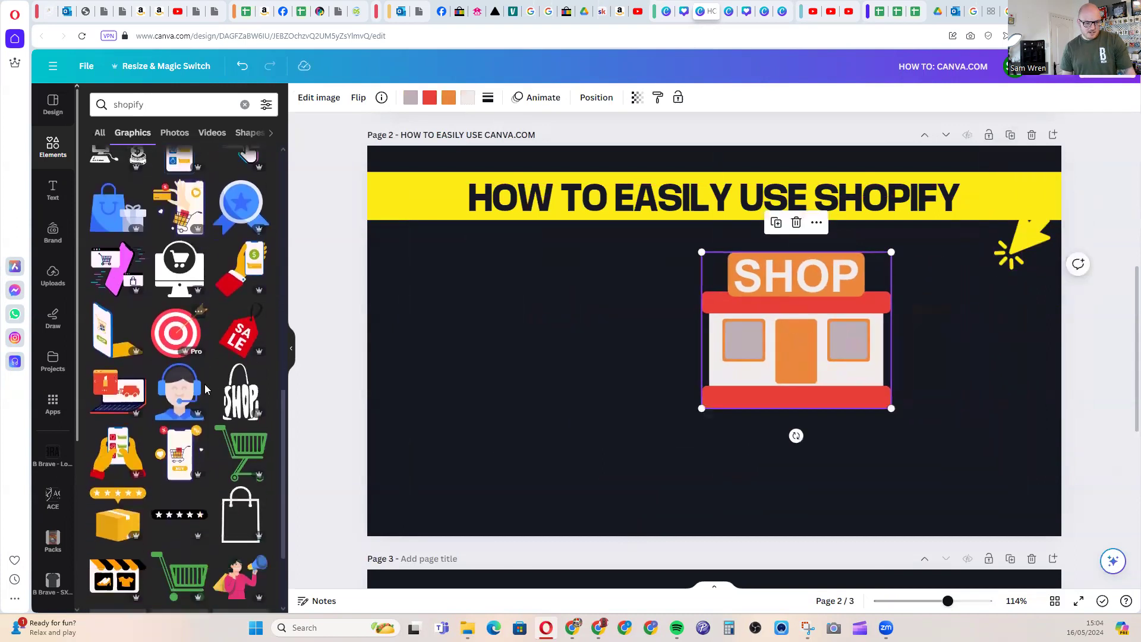
# Search the web for "shopify logo" in a new browser tab and show the image results.
pyautogui.hotkey('ctrl', 't')
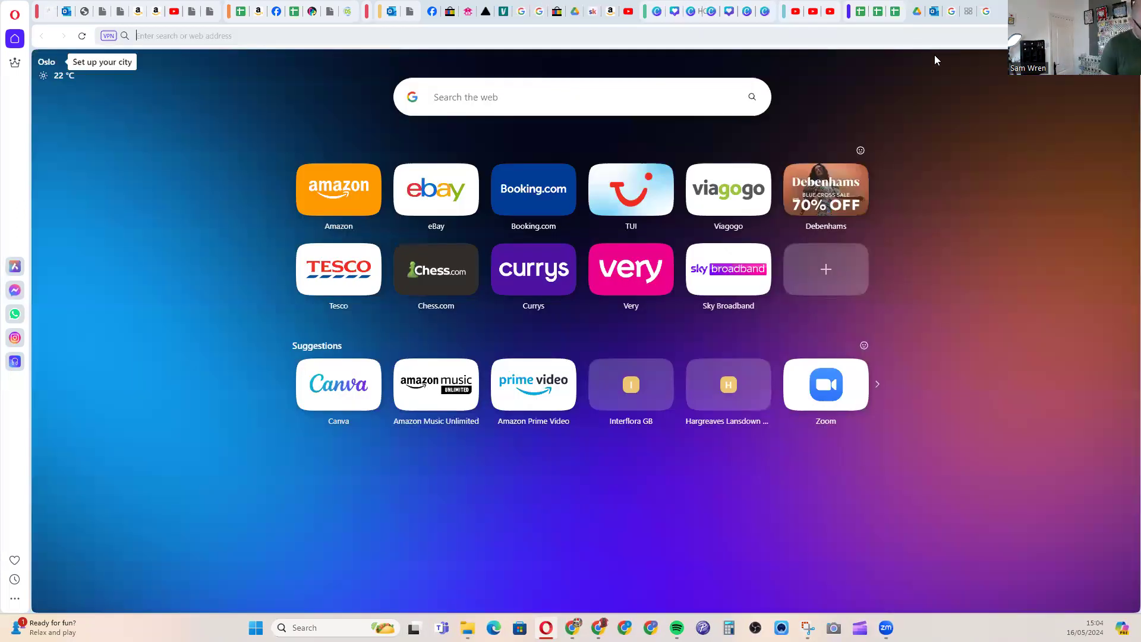
pyautogui.write('shopify')
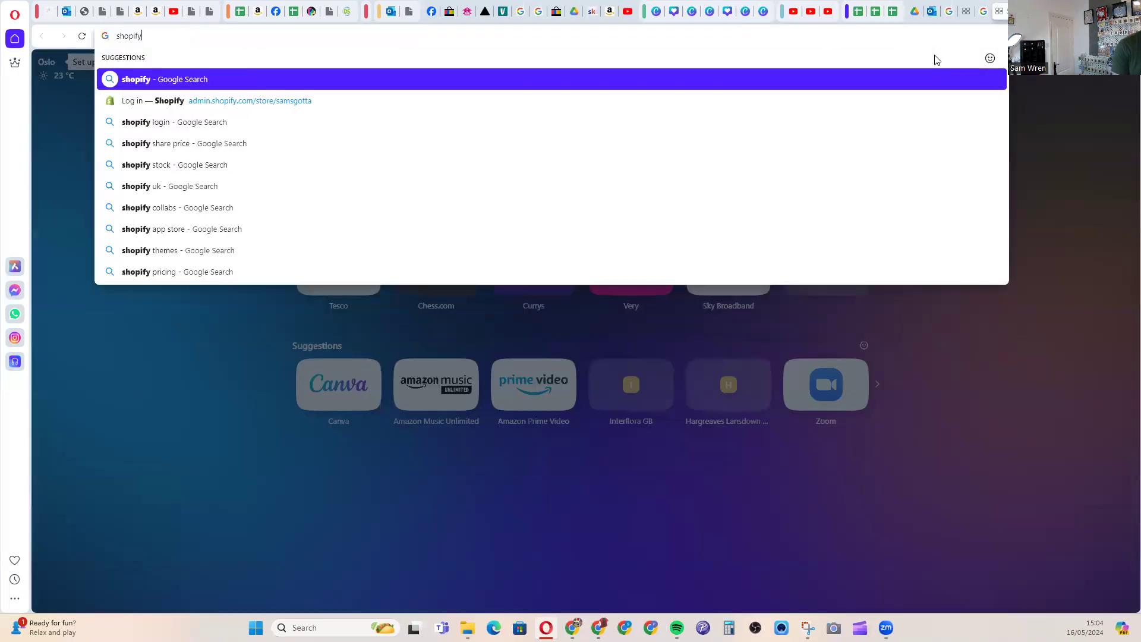
pyautogui.write(' logo')
pyautogui.press('Return')
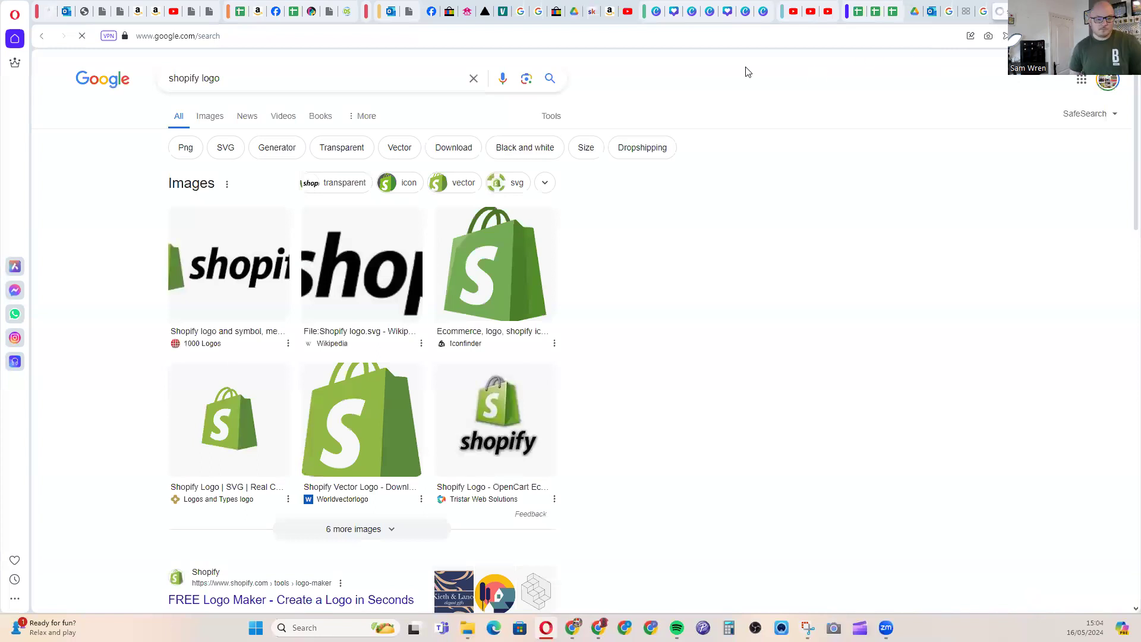
pyautogui.click(205, 114)
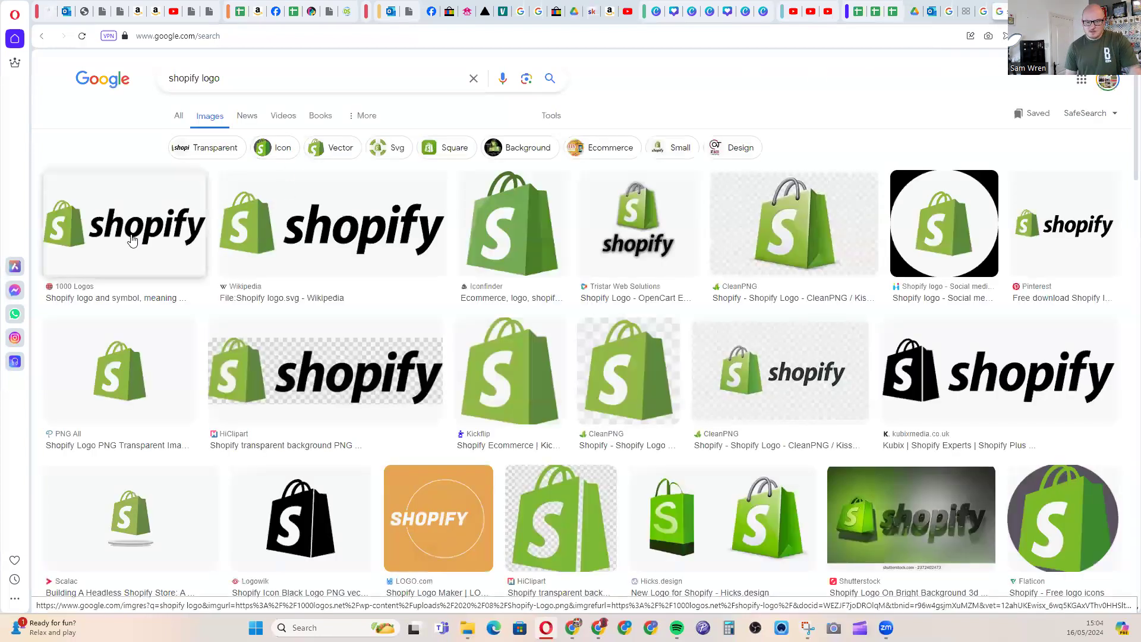
# Copy the black-lettered Shopify logo from the 1000 Logos image result and paste it onto page 2 of the Canva design.
pyautogui.click(132, 239)
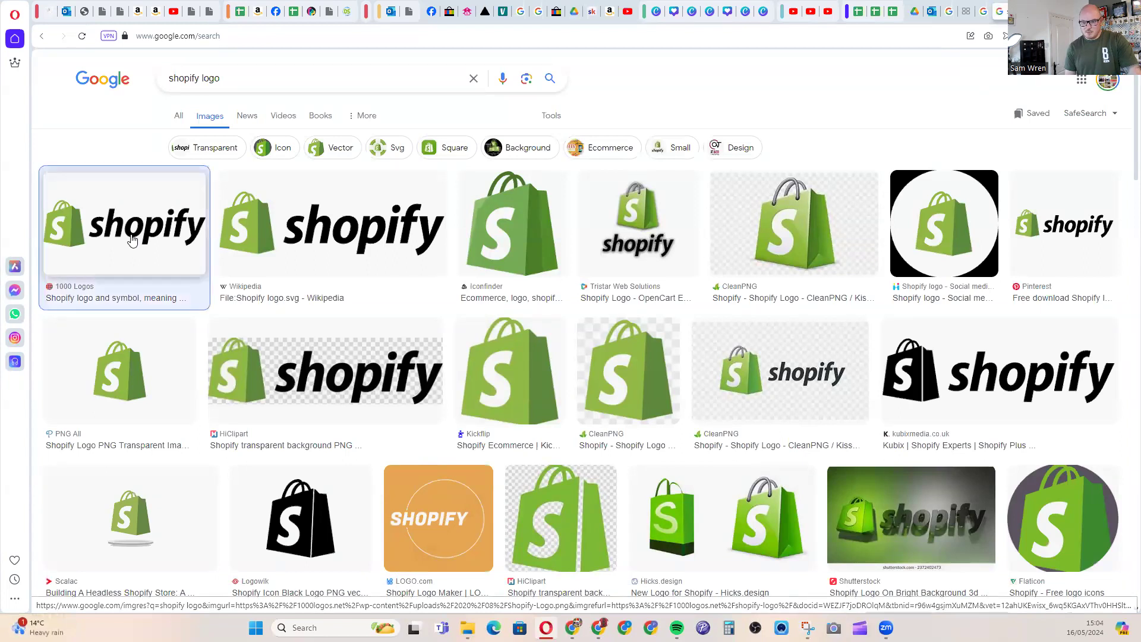
pyautogui.rightClick(984, 302)
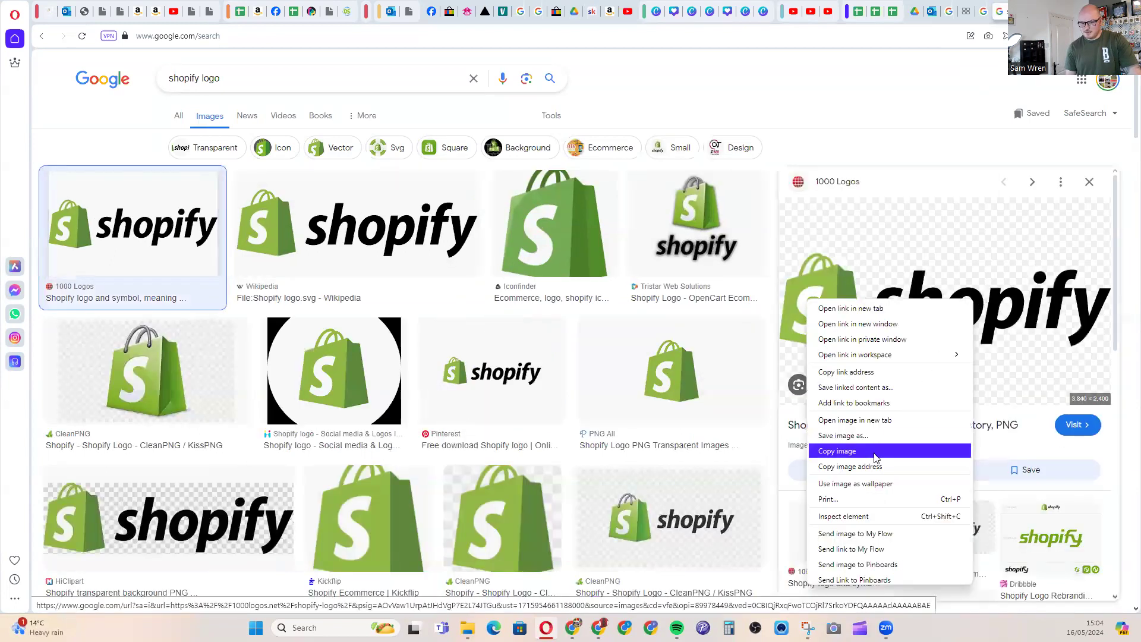
pyautogui.click(838, 451)
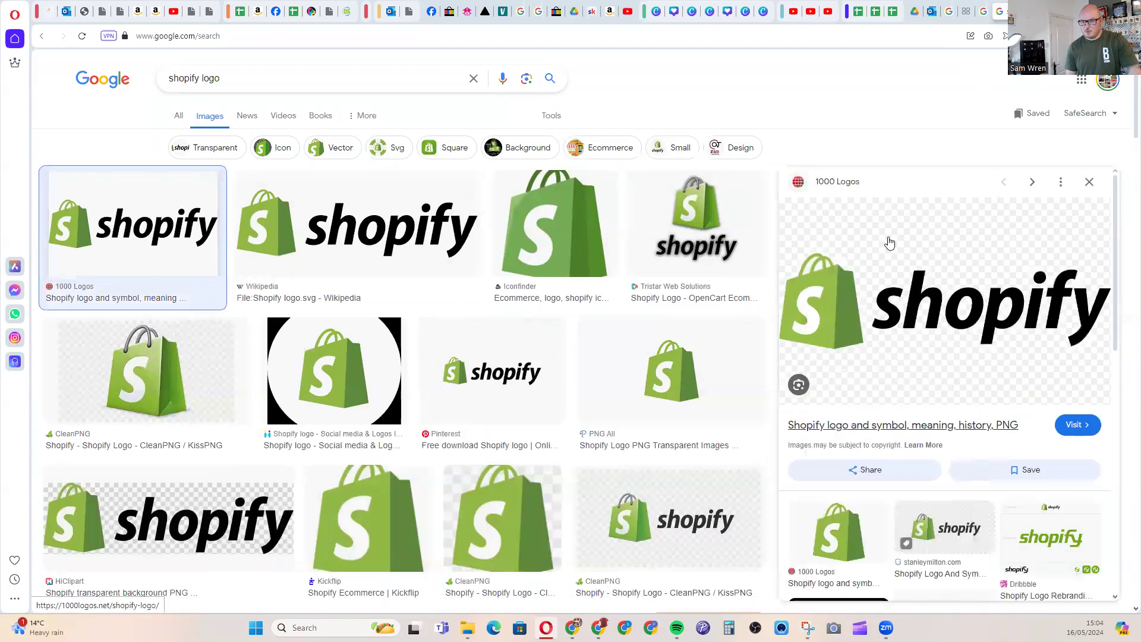
pyautogui.click(691, 19)
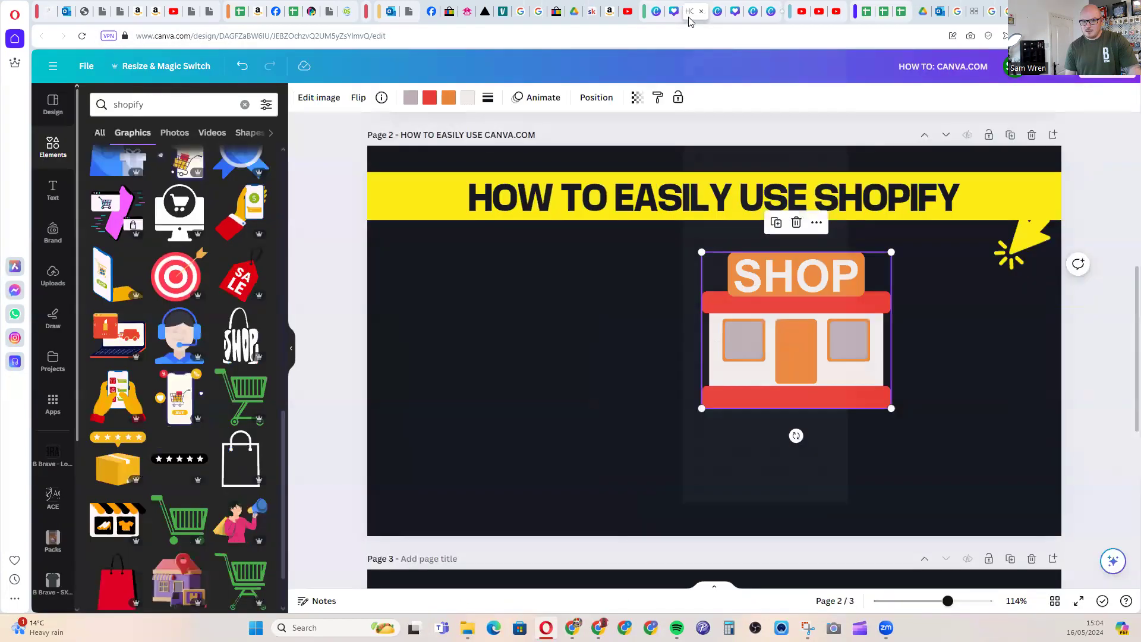
pyautogui.click(608, 302)
pyautogui.hotkey('ctrl', 'v')
pyautogui.moveTo(809, 277); pyautogui.dragTo(674, 330)
# Delete the SHOP storefront graphic from page 2 and shrink the black-lettered Shopify logo into the page's lower-right area.
pyautogui.click(865, 326)
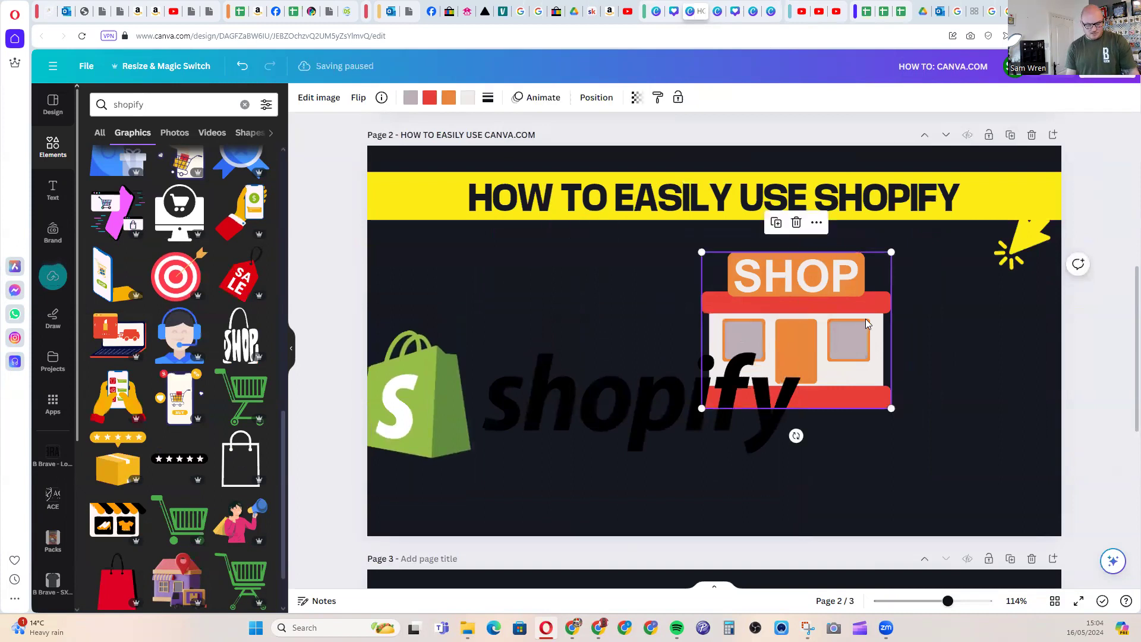
pyautogui.press('Delete')
pyautogui.moveTo(721, 362); pyautogui.dragTo(907, 339)
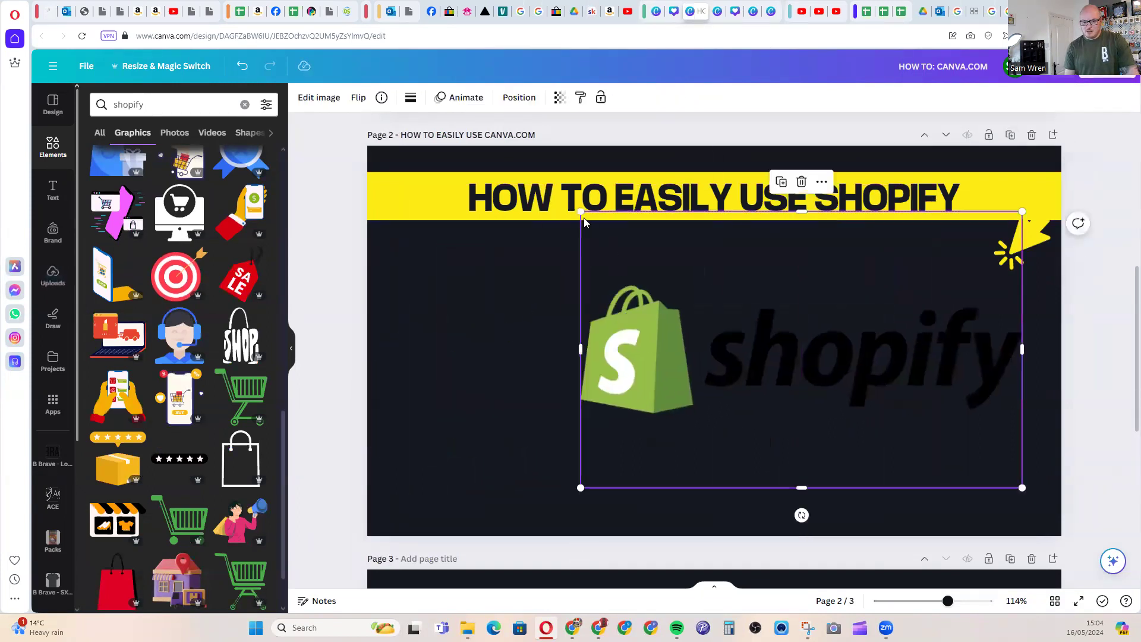
pyautogui.click(487, 310)
pyautogui.click(594, 280)
pyautogui.moveTo(581, 214); pyautogui.dragTo(816, 355)
# Try a white background on page 2 with the Shopify logo moved up, and undo both changes.
pyautogui.click(611, 301)
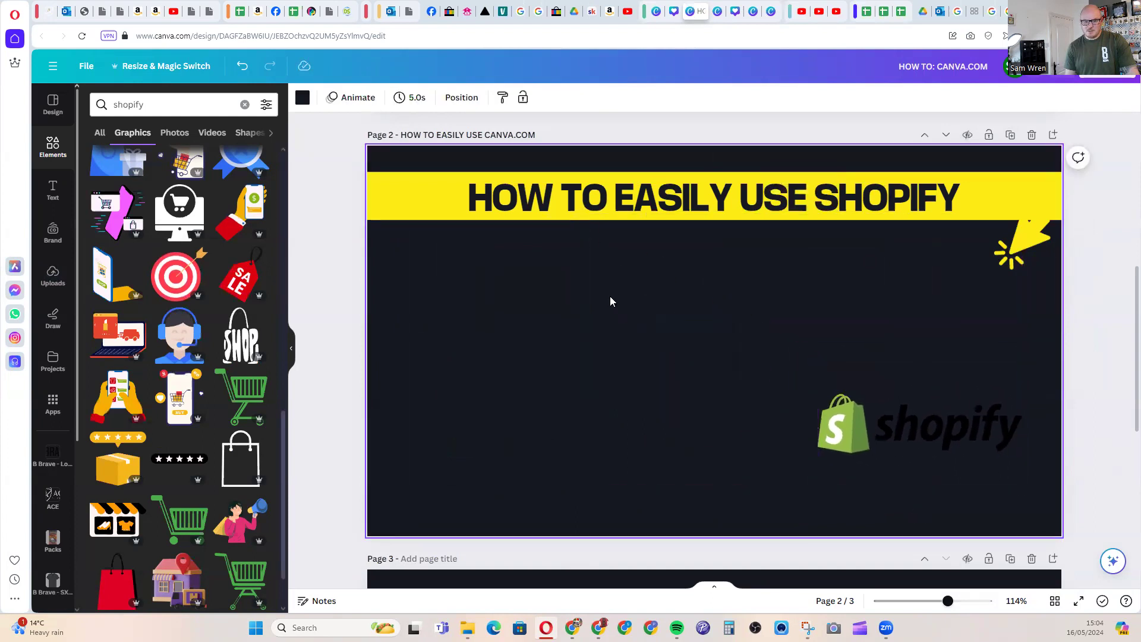
pyautogui.click(303, 100)
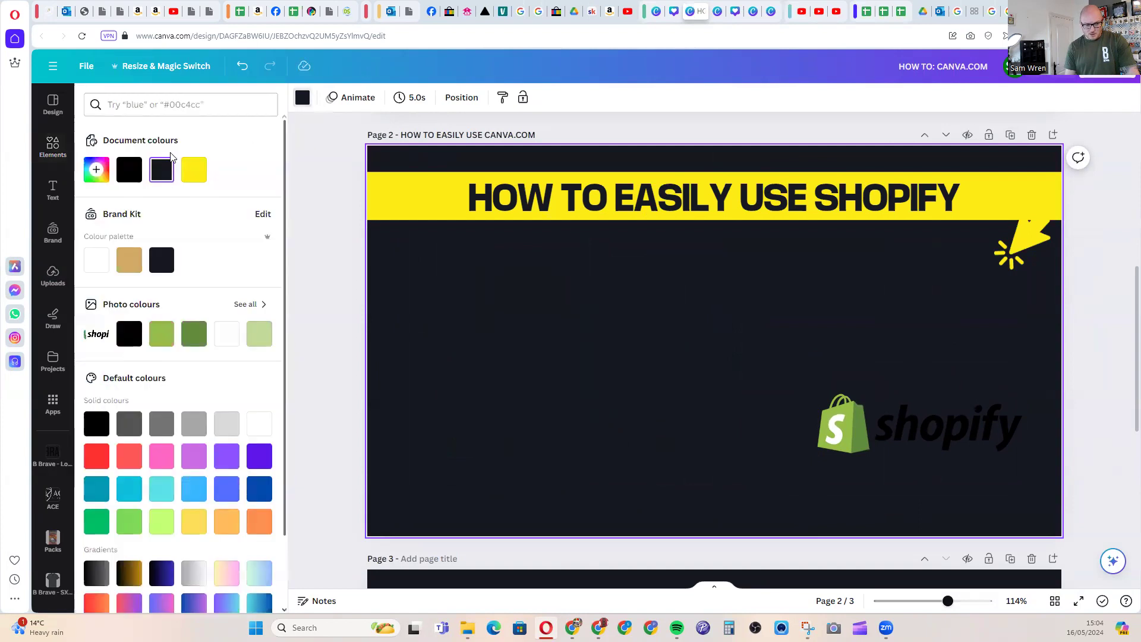
pyautogui.click(96, 260)
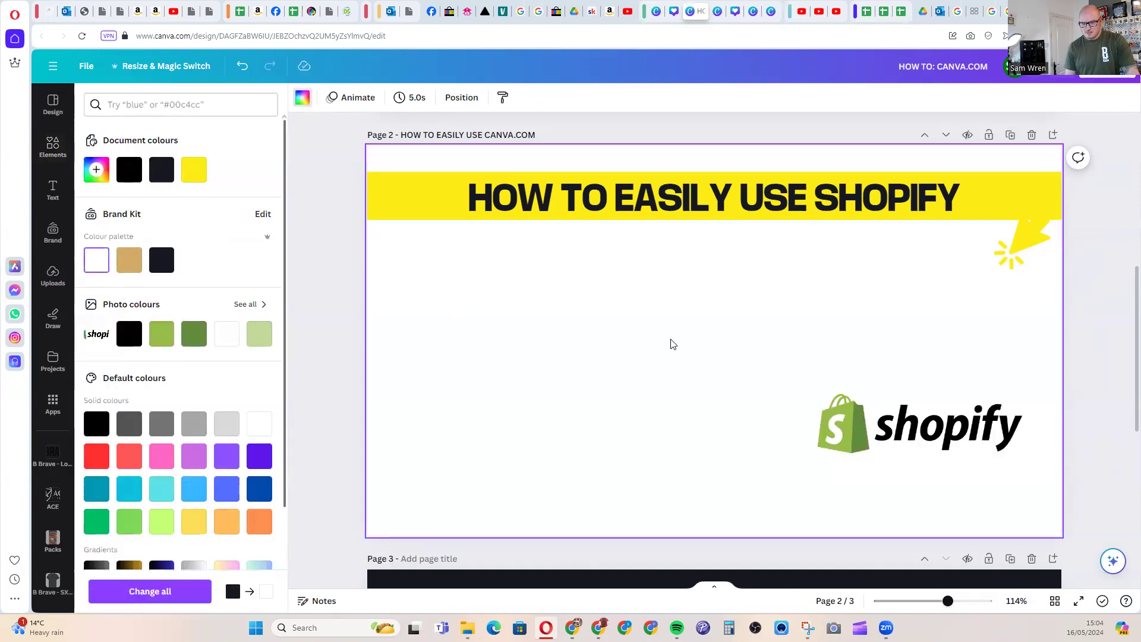
pyautogui.click(955, 430)
pyautogui.click(710, 383)
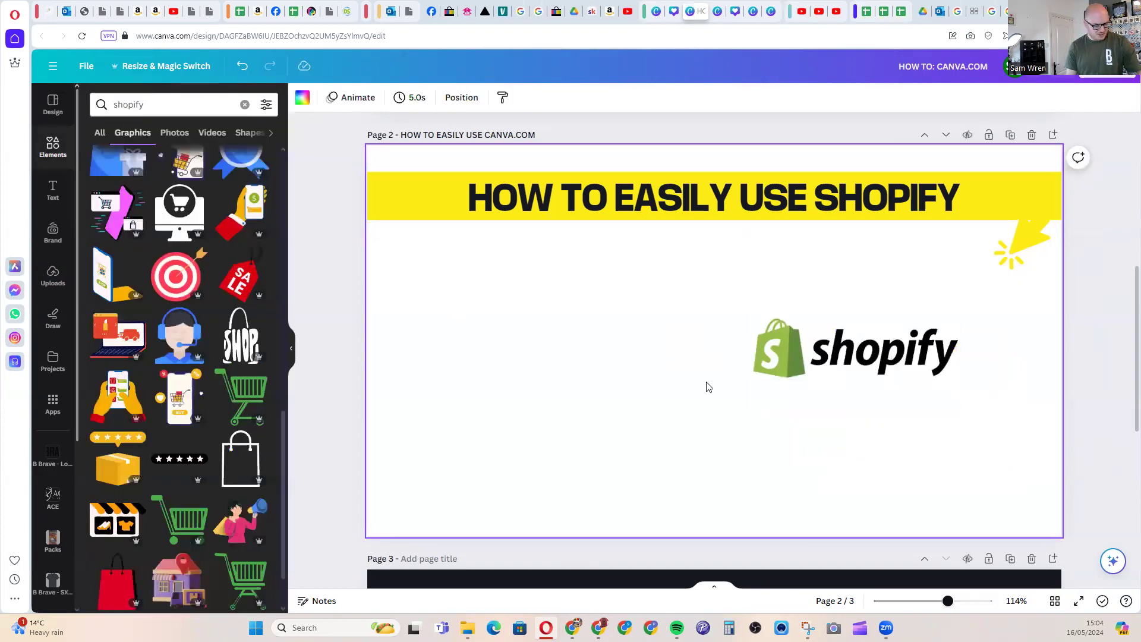
pyautogui.hotkey('ctrl', 'z')
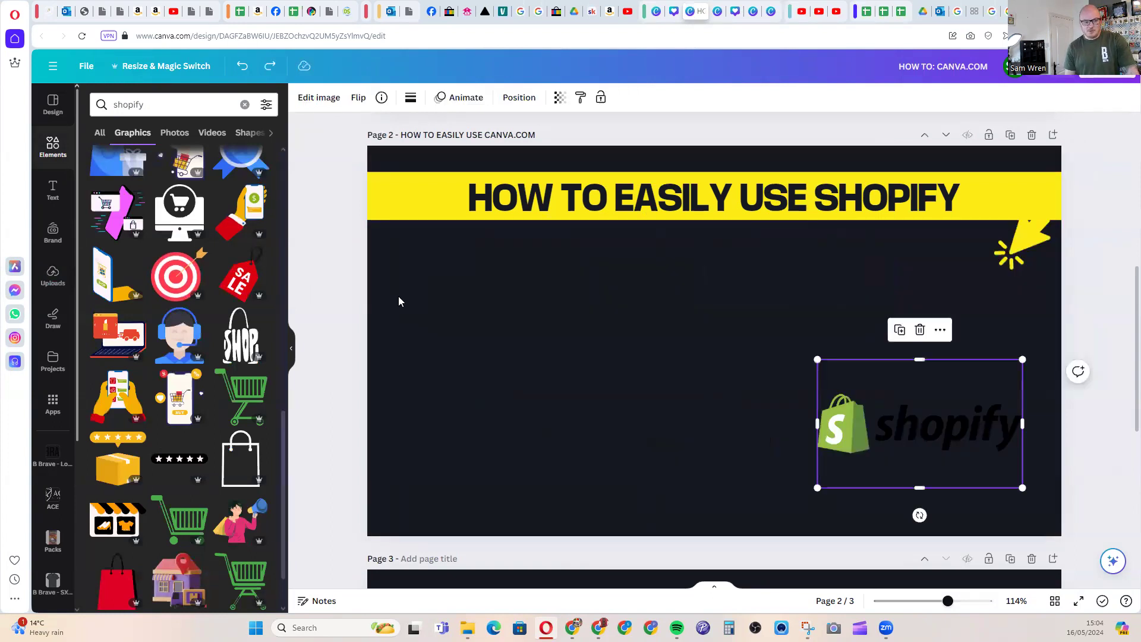
# Return to the Google image results, browse the other logos and search for "shopify white logo".
pyautogui.click(1006, 12)
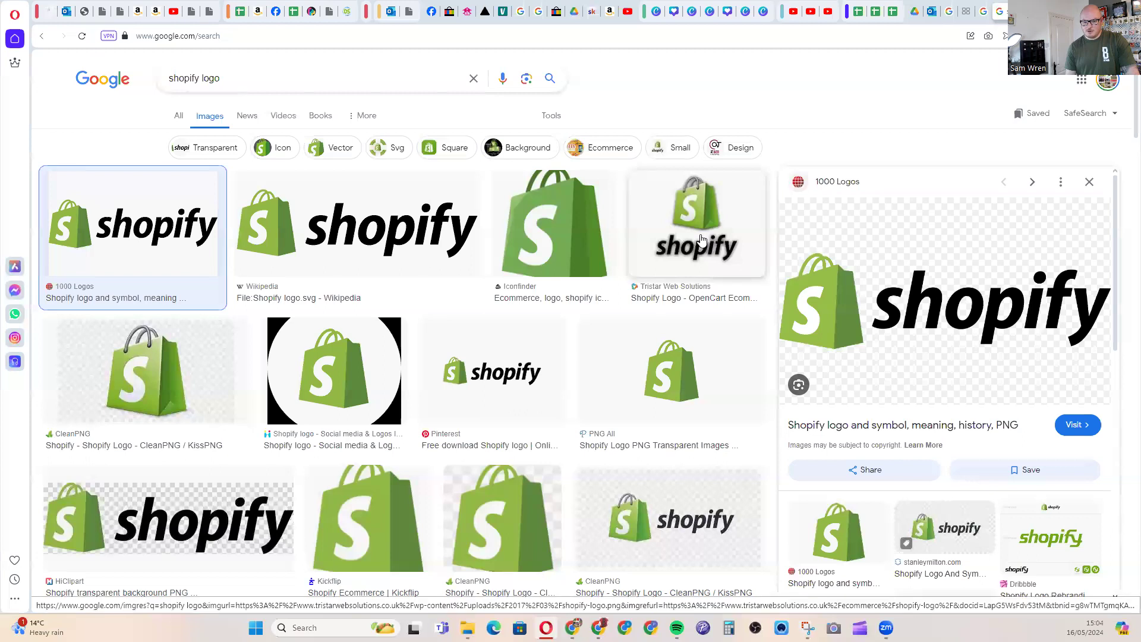
pyautogui.click(709, 252)
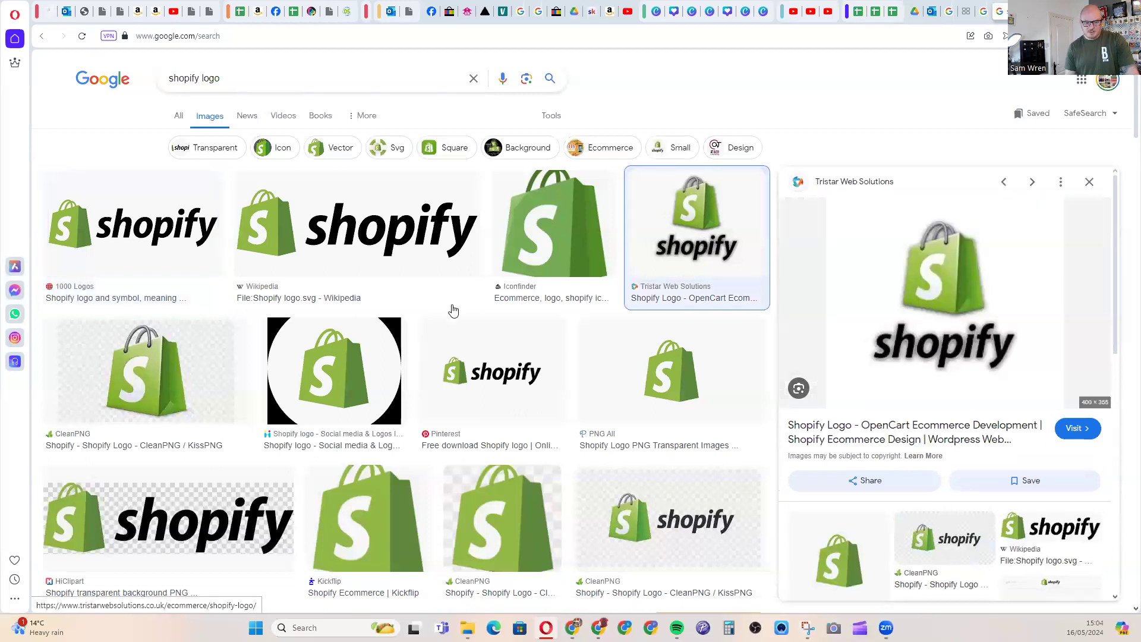
pyautogui.scroll(-7, 453, 310)
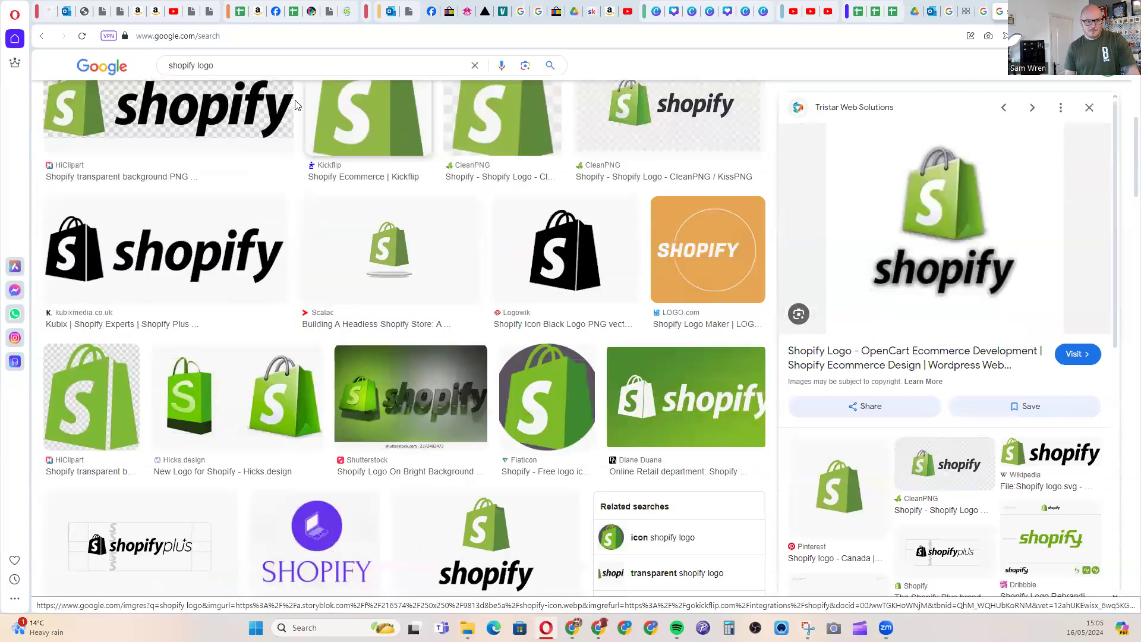
pyautogui.click(186, 65)
pyautogui.write('whi')
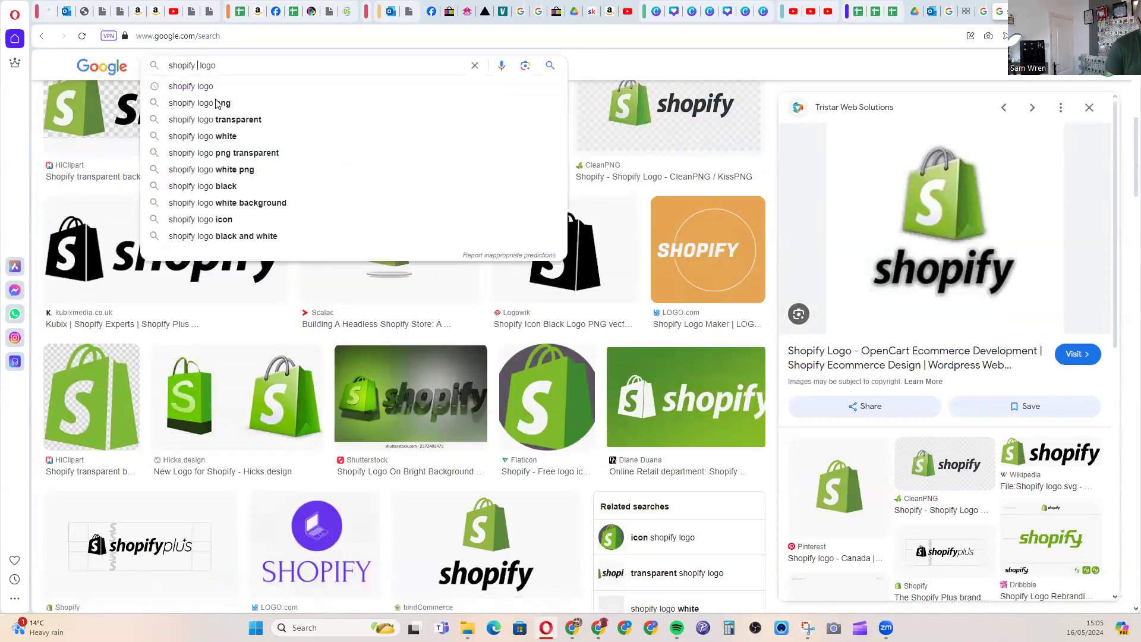
pyautogui.write('te')
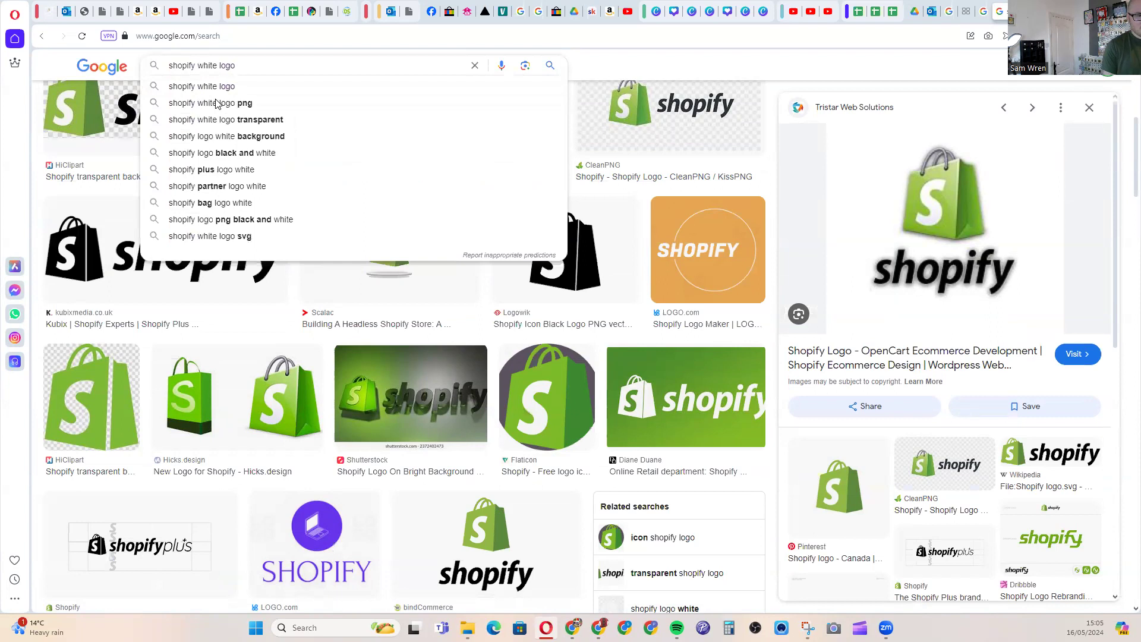
pyautogui.press('Return')
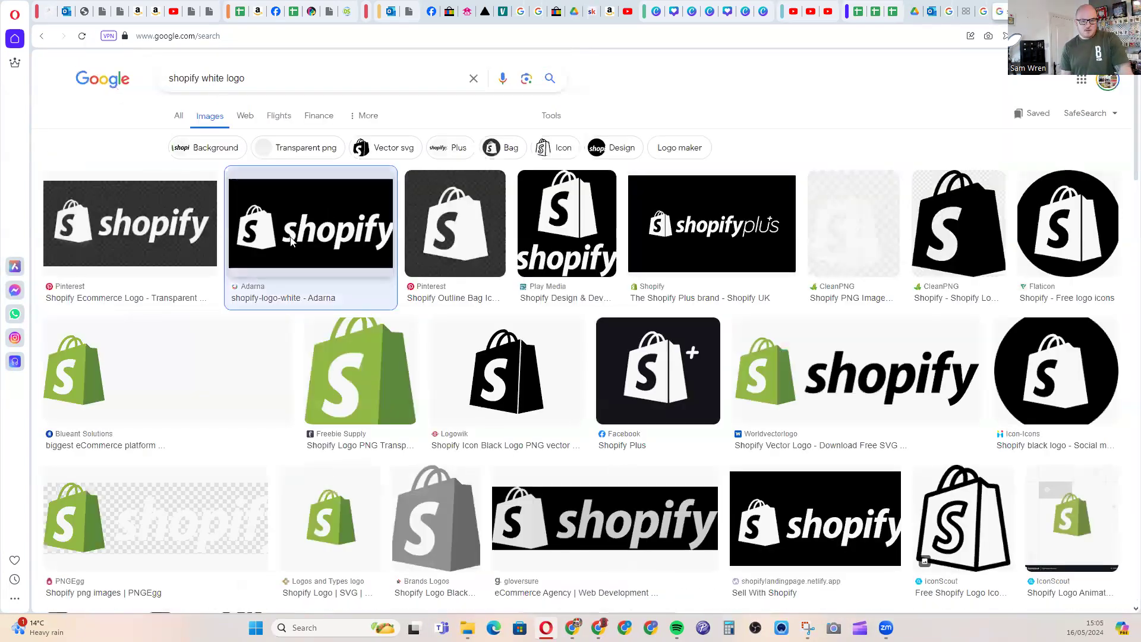
pyautogui.click(291, 241)
pyautogui.rightClick(947, 296)
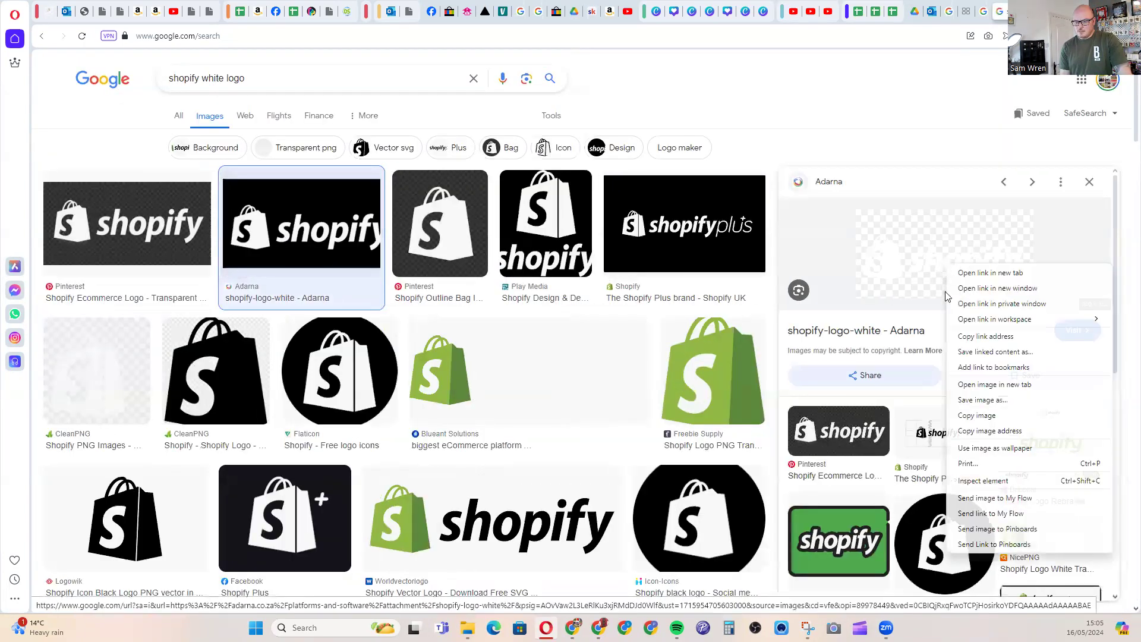
pyautogui.click(990, 430)
# Replace the black-lettered logo on page 2 with the green-bag, white-lettered Shopify logo copied from the Blueant Solutions image result.
pyautogui.click(530, 371)
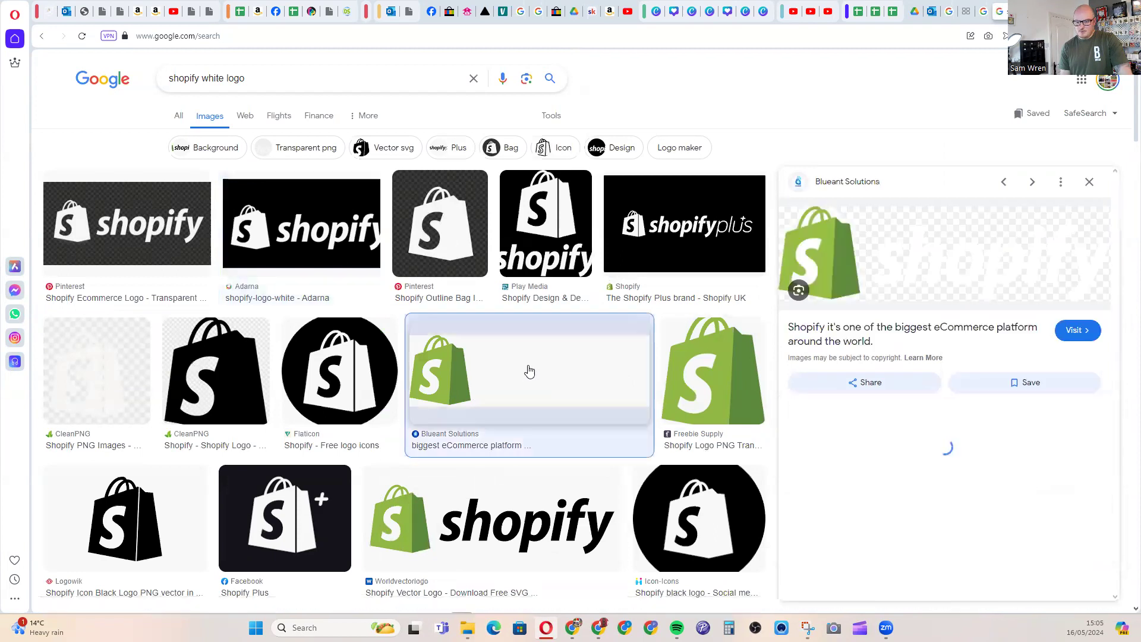
pyautogui.rightClick(895, 250)
pyautogui.click(945, 395)
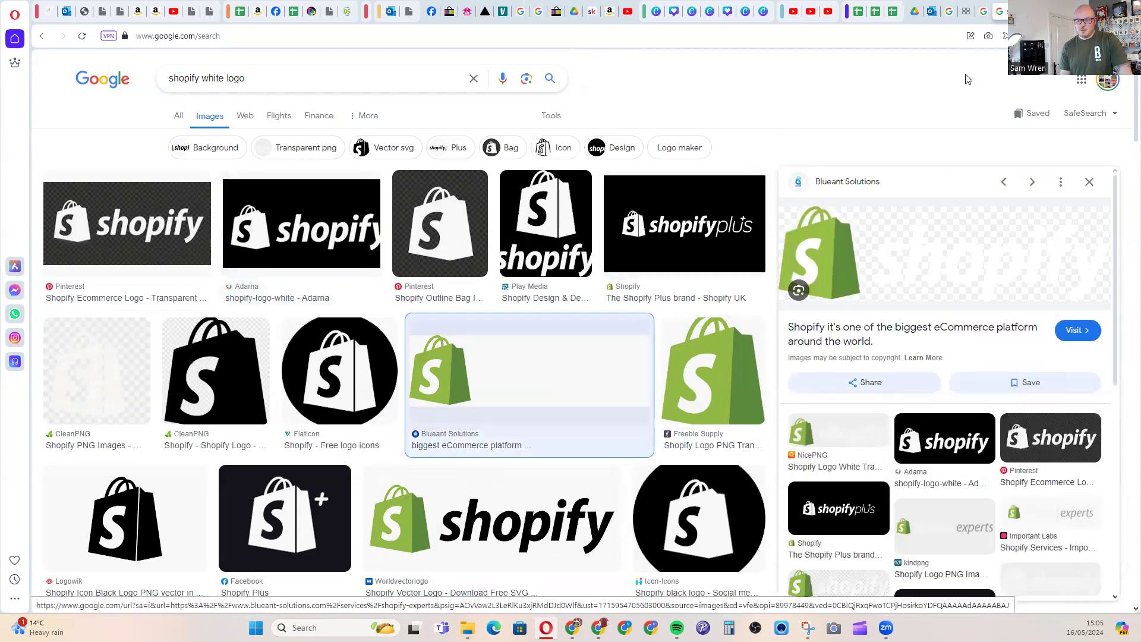
pyautogui.click(681, 18)
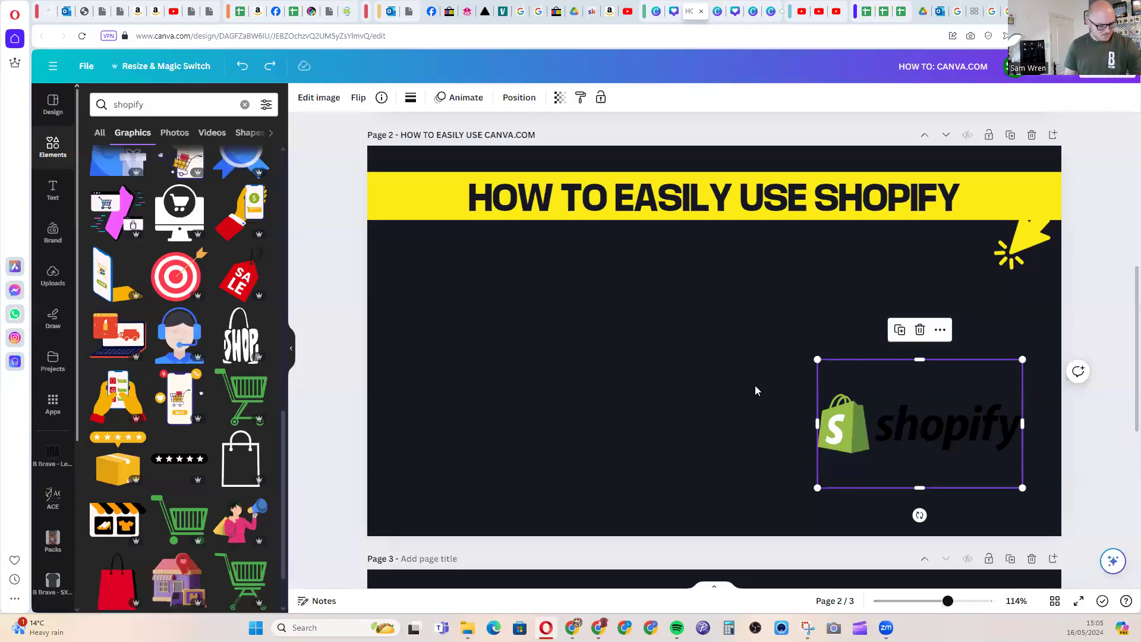
pyautogui.hotkey('ctrl', 'v')
pyautogui.click(931, 425)
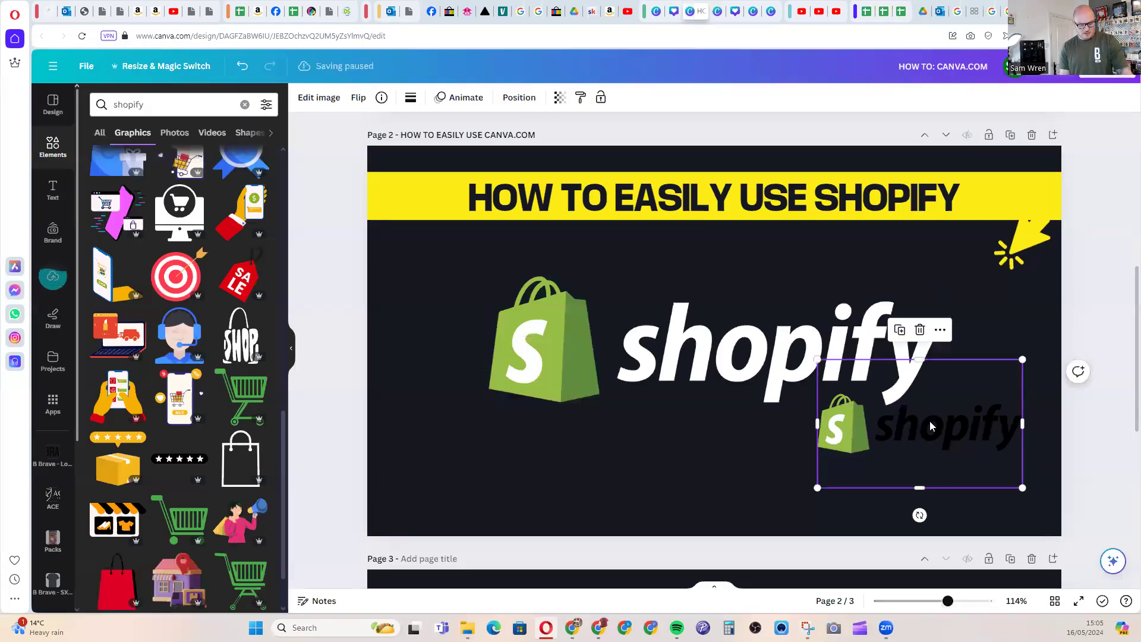
pyautogui.press('Delete')
# Move the white-lettered Shopify logo up beneath the banner and rotate the yellow arrow to point at the logo's right end.
pyautogui.click(837, 360)
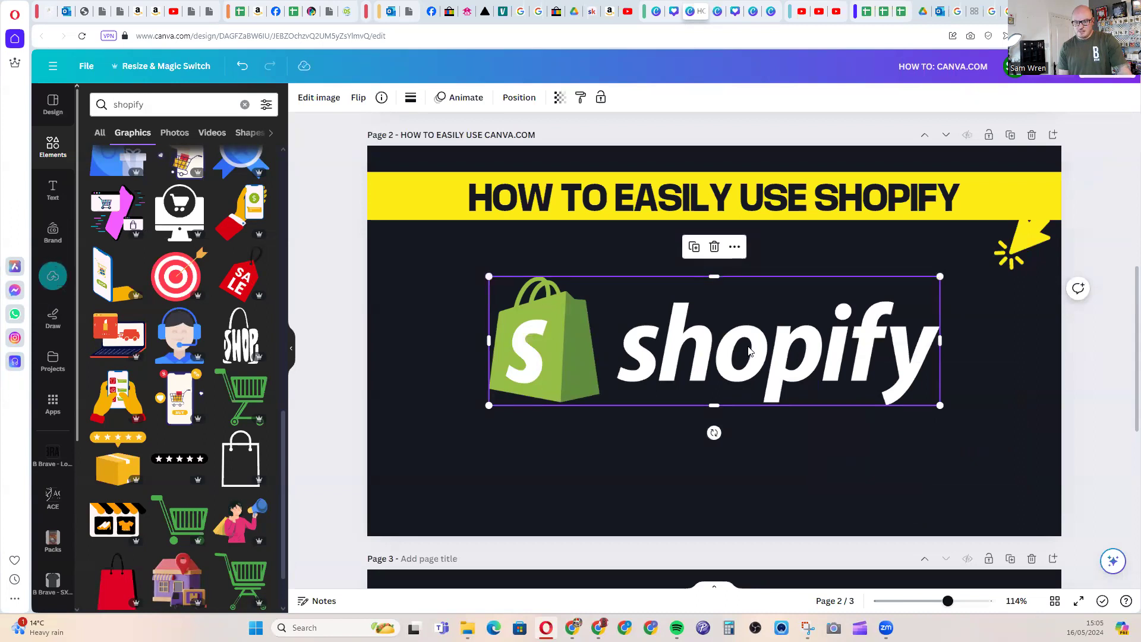
pyautogui.moveTo(749, 351); pyautogui.dragTo(742, 315)
pyautogui.moveTo(1021, 244); pyautogui.dragTo(818, 494)
pyautogui.moveTo(774, 464); pyautogui.dragTo(968, 348)
pyautogui.click(803, 453)
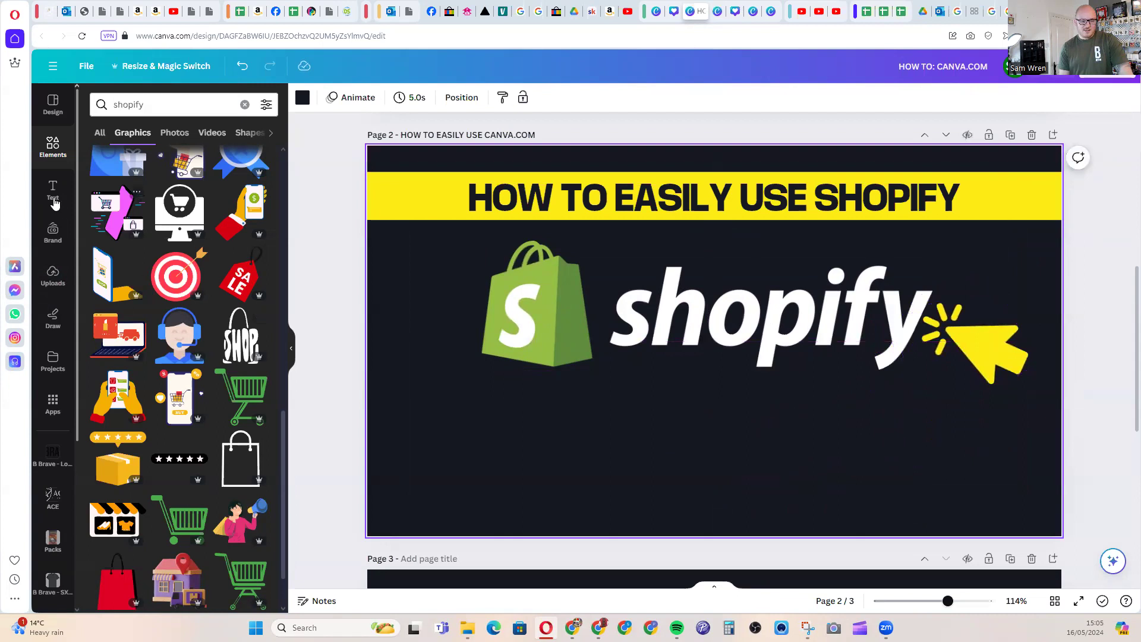
# Add the smiling Pikachu T-shirt cut-out from the project photo folder and place it at the lower left of page 2.
pyautogui.click(60, 359)
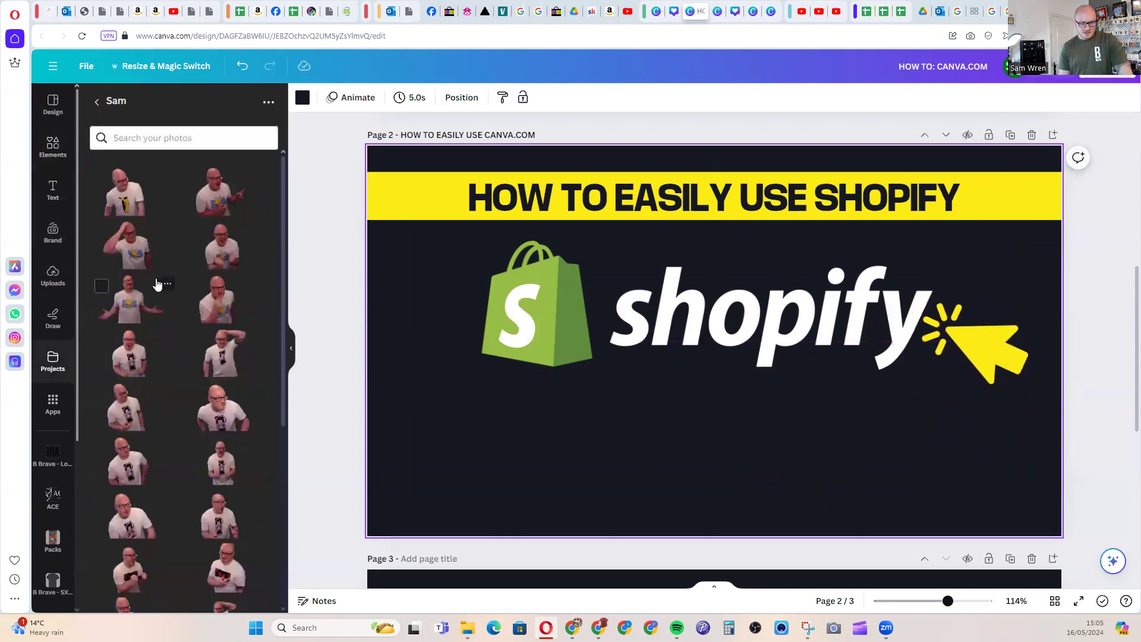
pyautogui.click(116, 203)
pyautogui.moveTo(669, 332); pyautogui.dragTo(511, 384)
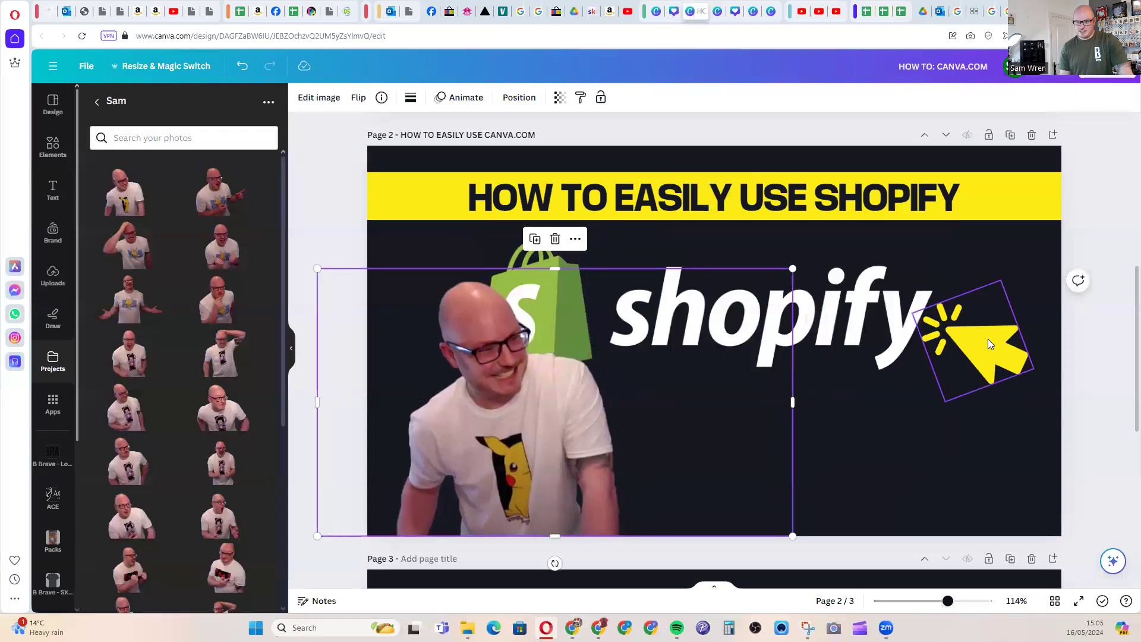
# Move the yellow arrow beside the cut-out and rotate it to point up towards the Shopify lettering.
pyautogui.moveTo(988, 339); pyautogui.dragTo(693, 423)
pyautogui.moveTo(750, 400); pyautogui.dragTo(691, 501)
pyautogui.moveTo(666, 423); pyautogui.dragTo(666, 404)
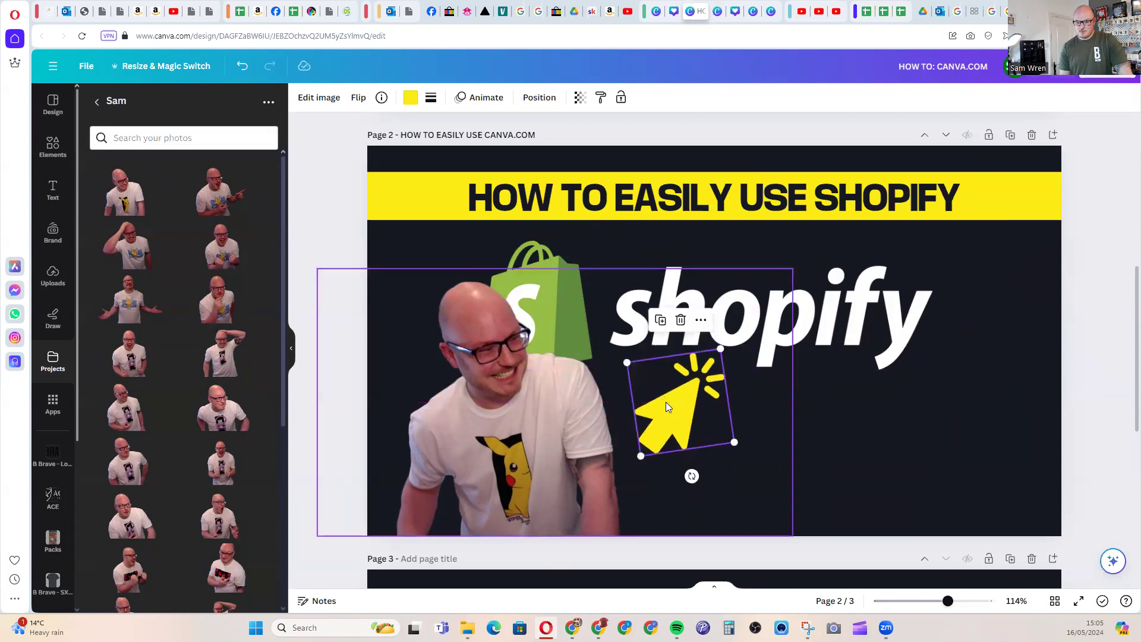
# Shift the Shopify logo right, clear of the cut-out's face, and nudge the cut-out up and left.
pyautogui.moveTo(894, 301); pyautogui.dragTo(982, 288)
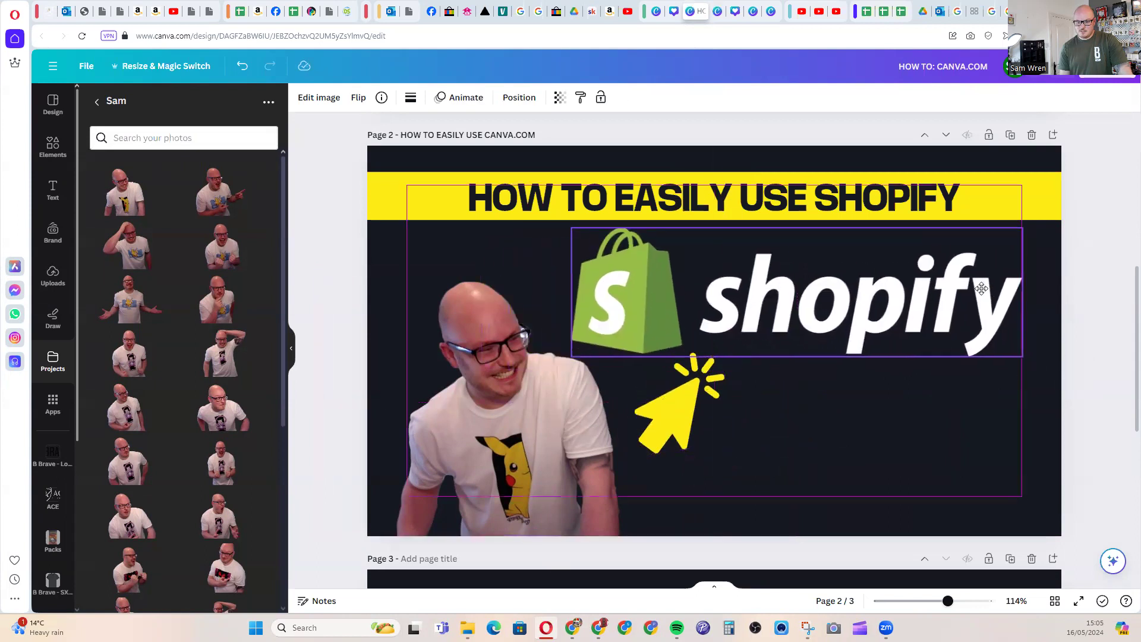
pyautogui.moveTo(679, 415); pyautogui.dragTo(658, 402)
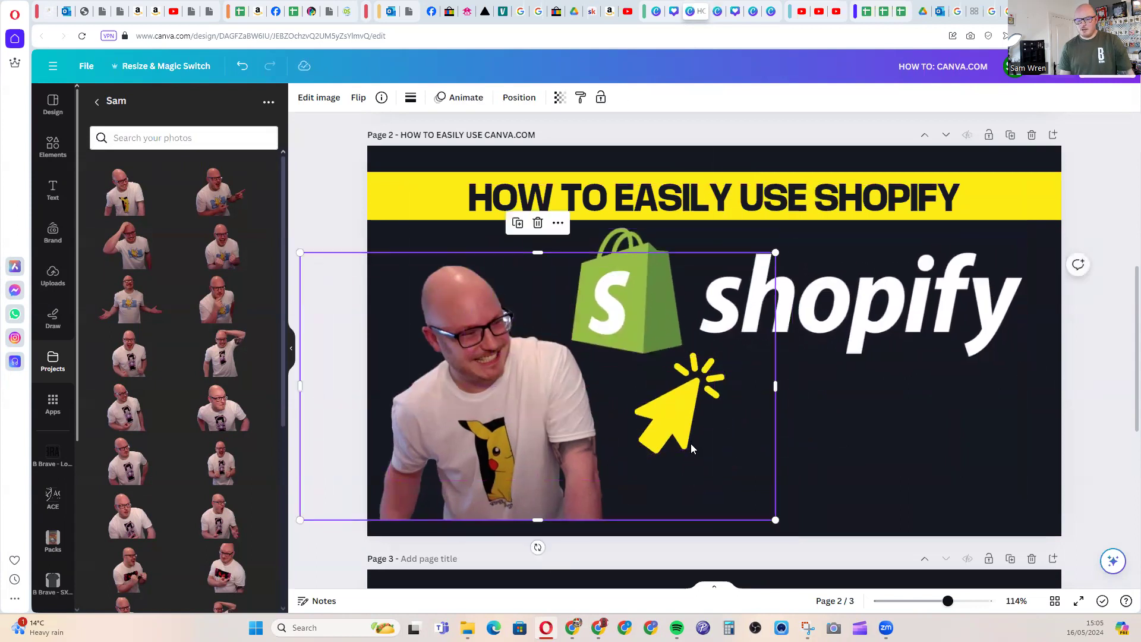
# Crop the empty area off the smiling cut-out's right side, then enlarge it to fill page 2's lower left below the banner.
pyautogui.moveTo(778, 387); pyautogui.dragTo(607, 387)
pyautogui.moveTo(701, 404); pyautogui.dragTo(721, 387)
pyautogui.click(533, 398)
pyautogui.moveTo(533, 399); pyautogui.dragTo(561, 415)
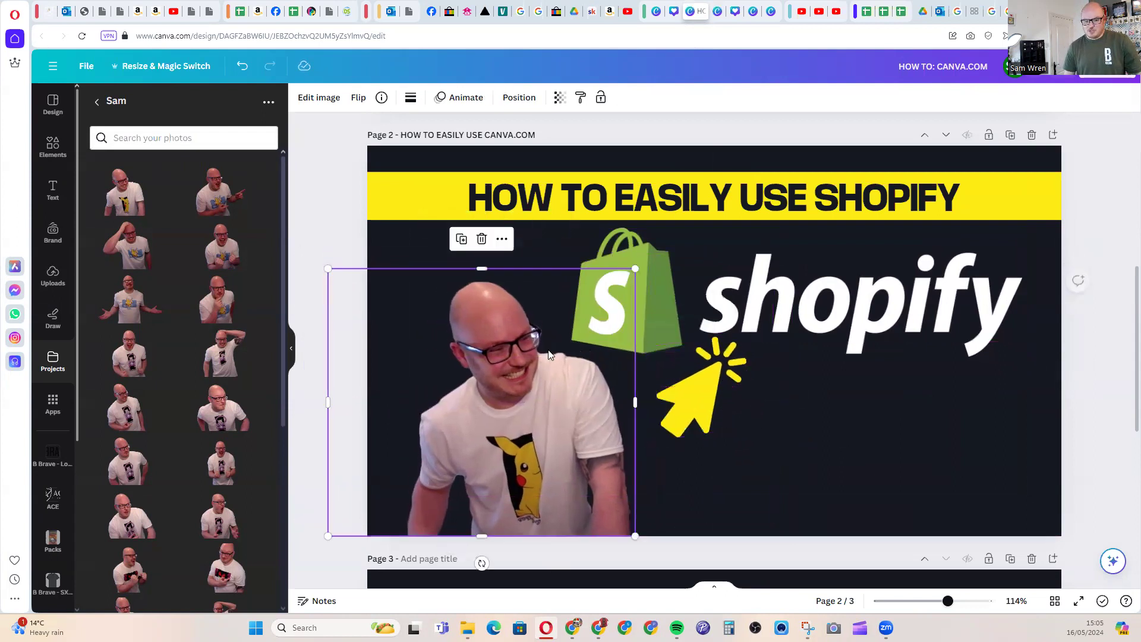
pyautogui.moveTo(634, 268); pyautogui.dragTo(708, 207)
pyautogui.moveTo(599, 339); pyautogui.dragTo(533, 337)
# Shrink the Shopify logo and place it beneath the right half of the banner, clear of the cut-out.
pyautogui.click(582, 344)
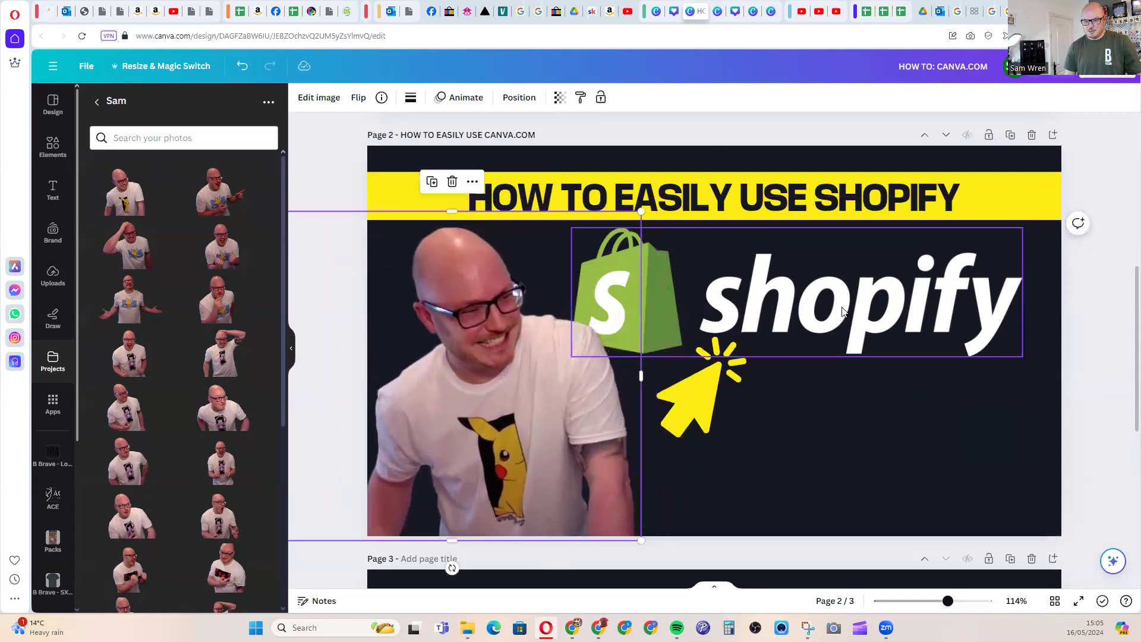
pyautogui.moveTo(572, 227); pyautogui.dragTo(739, 275)
pyautogui.moveTo(866, 319); pyautogui.dragTo(849, 285)
# Bring the yellow arrow to the front, shrink it to about 101 px and place it pointing at the Shopify bag's lower left.
pyautogui.click(705, 407)
pyautogui.moveTo(705, 407); pyautogui.dragTo(724, 363)
pyautogui.click(539, 97)
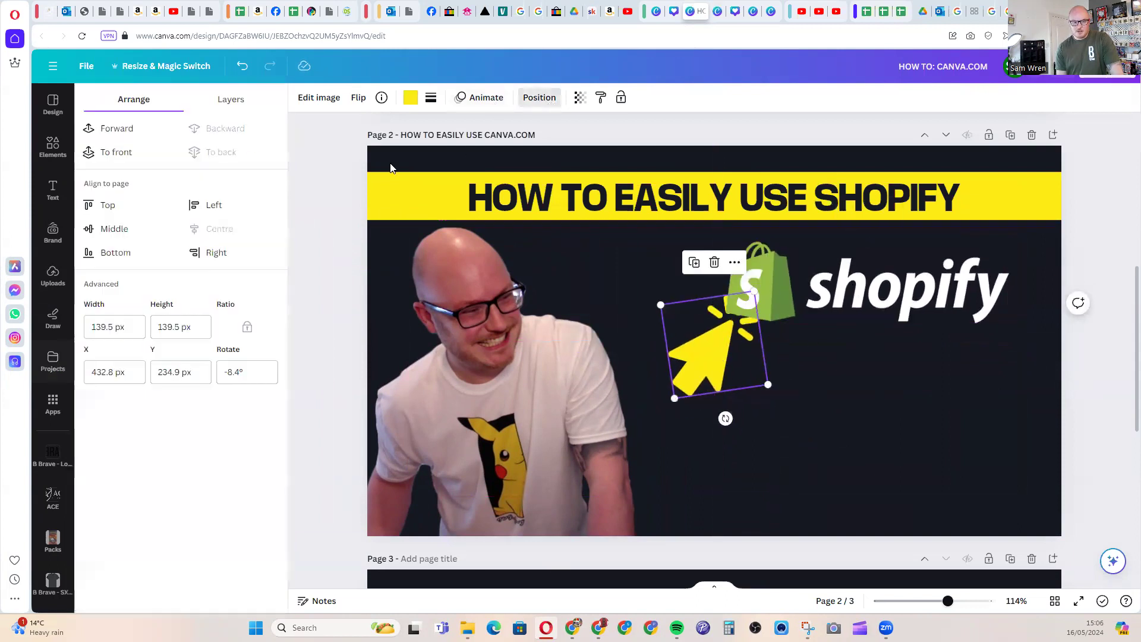
pyautogui.click(124, 152)
pyautogui.moveTo(660, 304); pyautogui.dragTo(691, 327)
pyautogui.moveTo(717, 381); pyautogui.dragTo(703, 351)
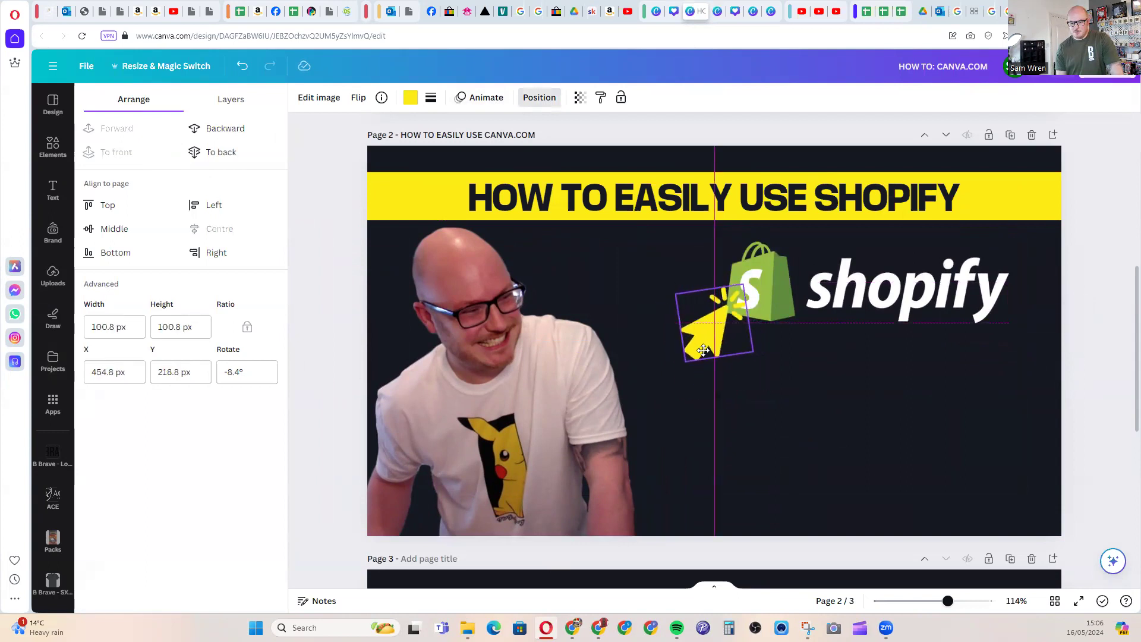
pyautogui.click(831, 404)
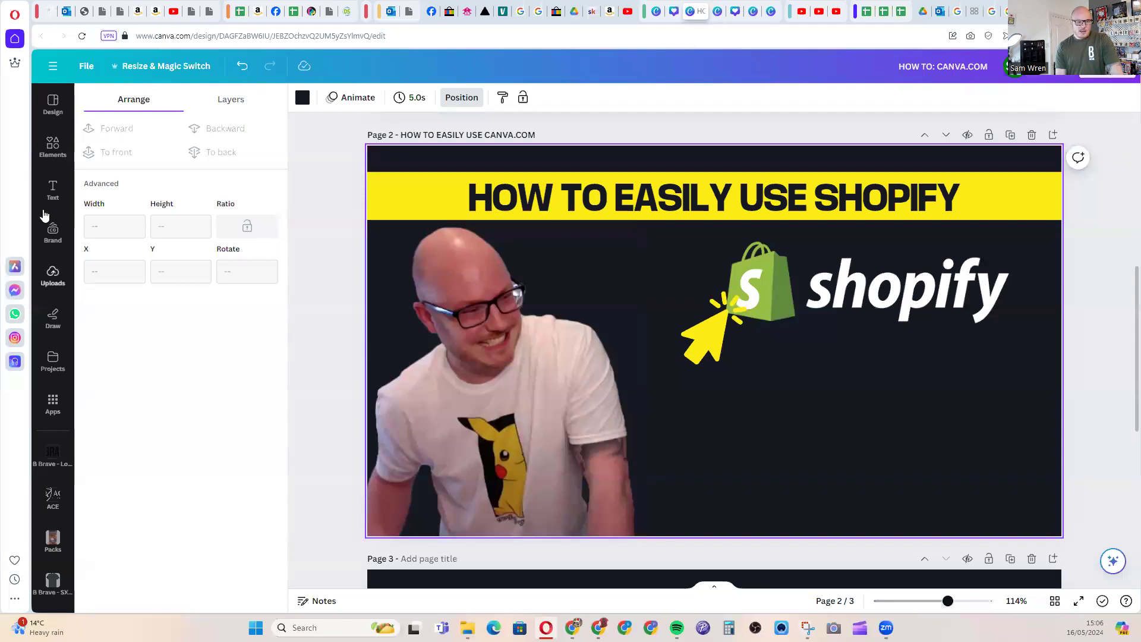
# Search the elements for ecommerce photos and add the one of hands holding a phone in front of a laptop.
pyautogui.click(58, 160)
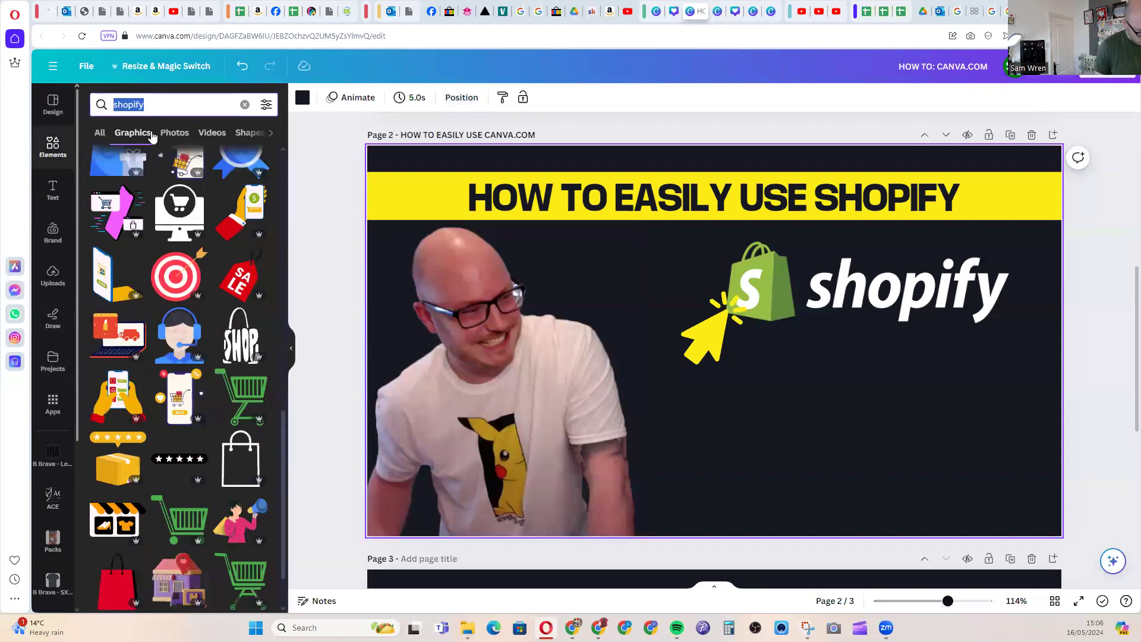
pyautogui.write('eco')
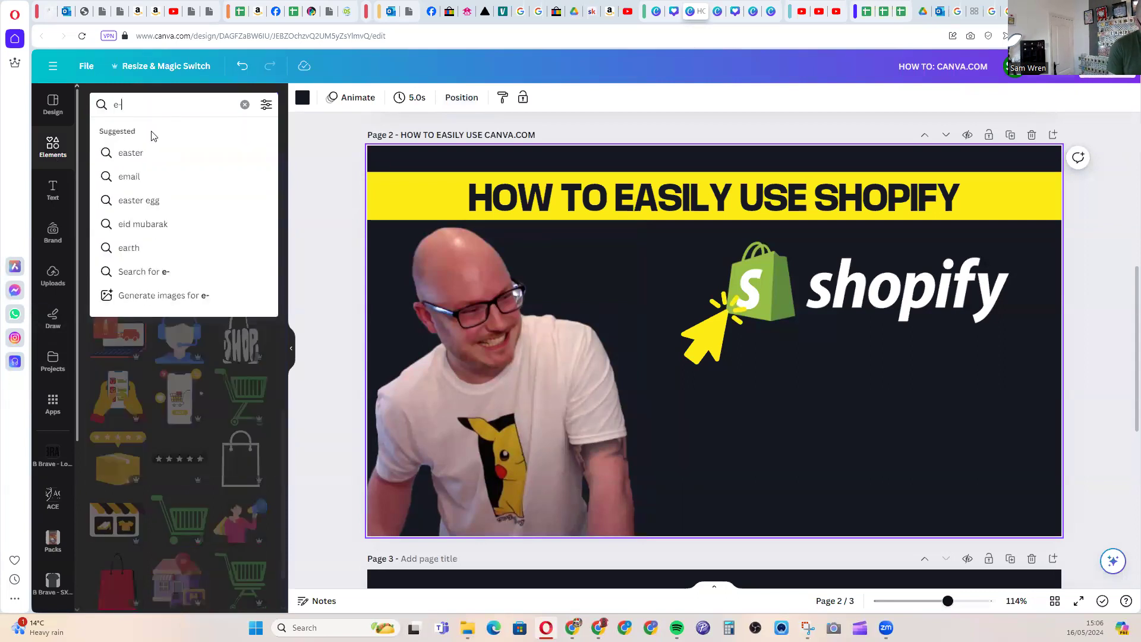
pyautogui.write('mmerce')
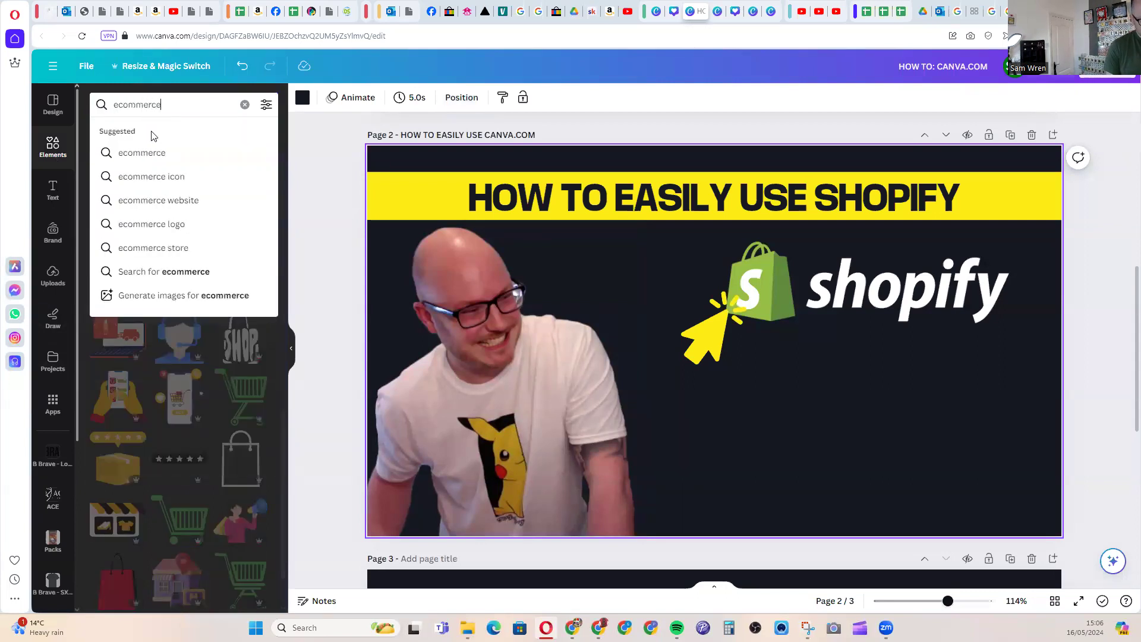
pyautogui.press('Return')
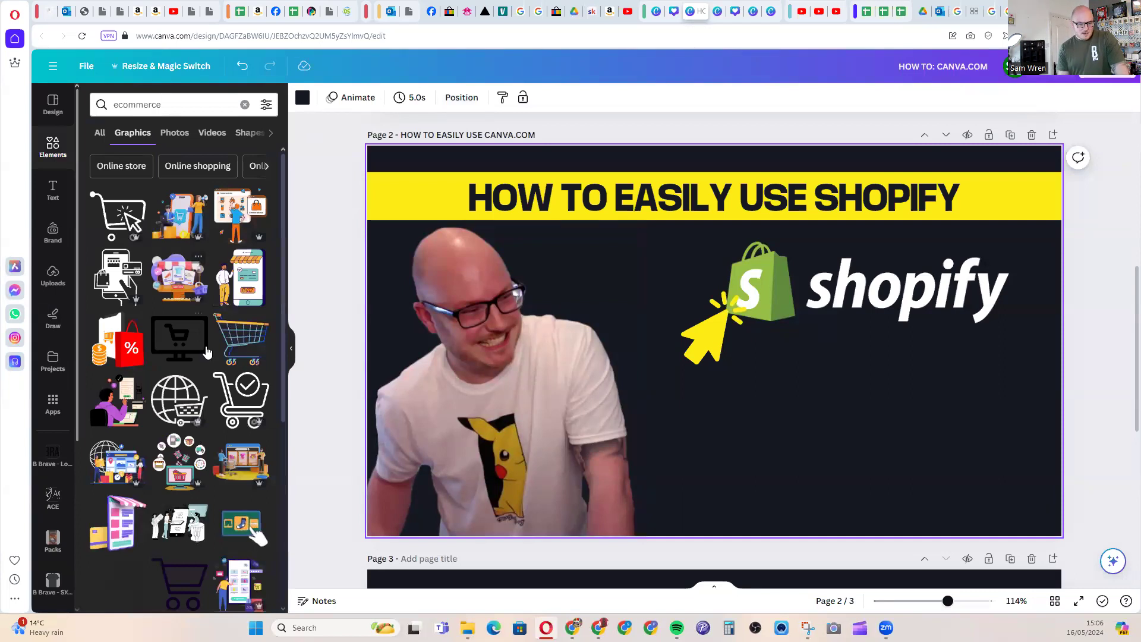
pyautogui.click(174, 135)
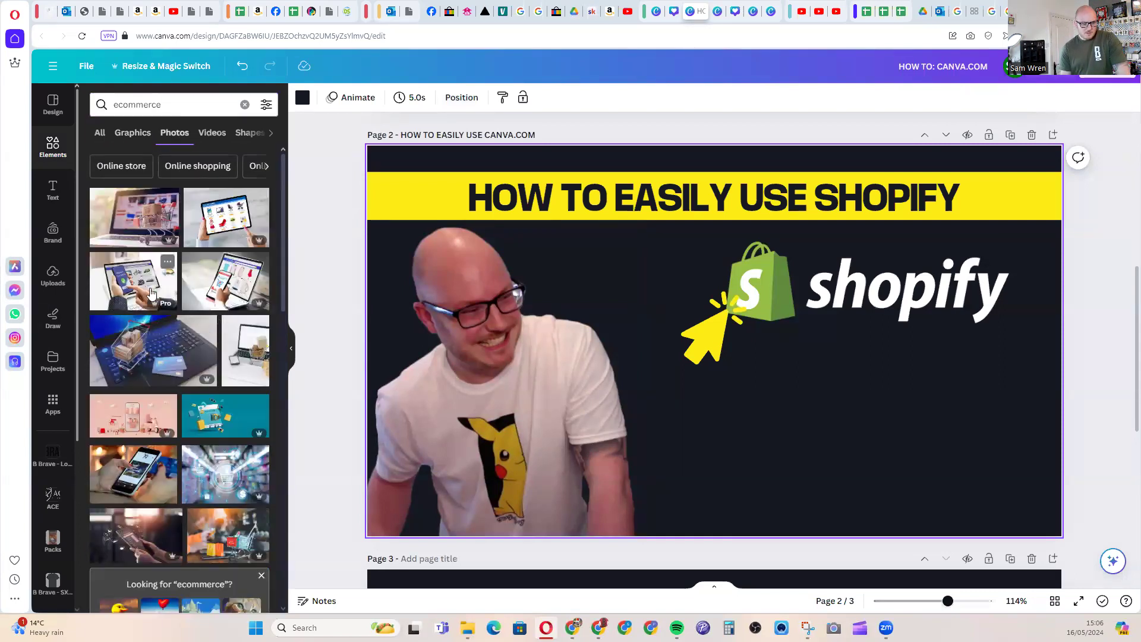
pyautogui.click(164, 303)
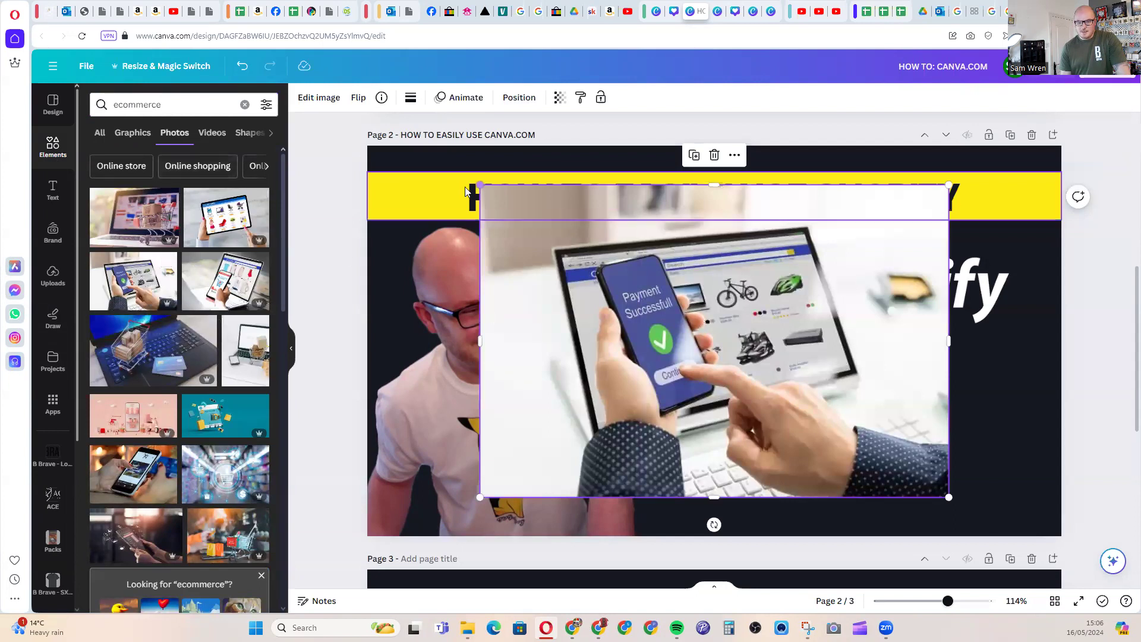
# Shrink the payment photo and place it on the right half of page 2, below the banner.
pyautogui.moveTo(480, 185); pyautogui.dragTo(731, 352)
pyautogui.moveTo(834, 393); pyautogui.dragTo(850, 375)
pyautogui.moveTo(965, 480); pyautogui.dragTo(1097, 568)
pyautogui.moveTo(909, 381); pyautogui.dragTo(848, 328)
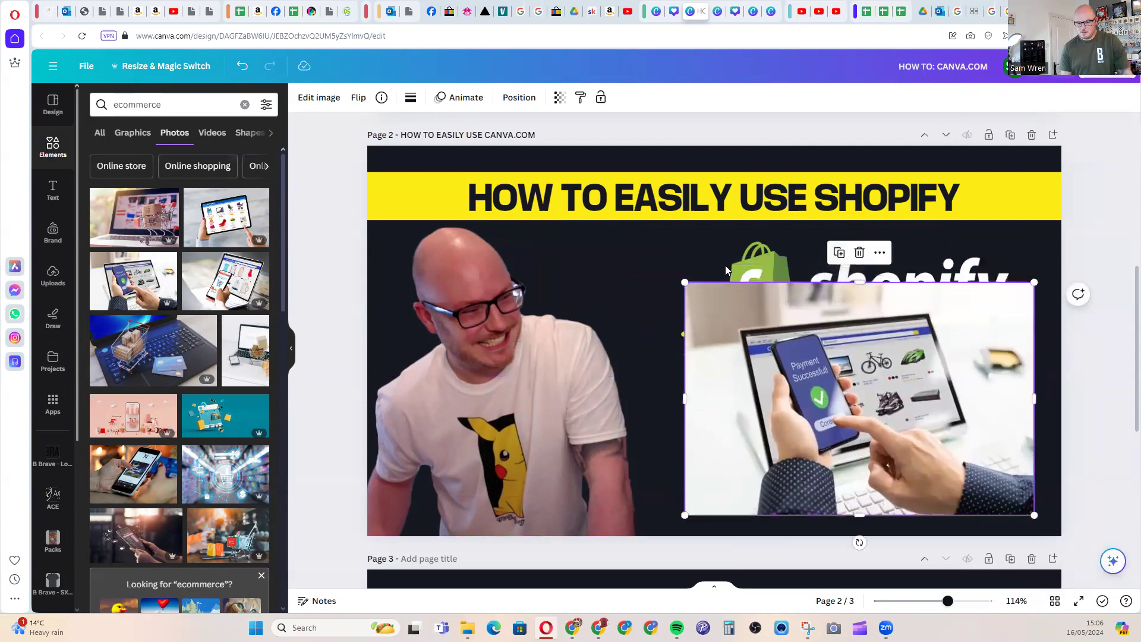
# Move the Shopify logo off the photo and delete the yellow arrow from page 2.
pyautogui.moveTo(727, 265); pyautogui.dragTo(398, 233)
pyautogui.moveTo(682, 335); pyautogui.dragTo(655, 454)
pyautogui.press('Delete')
# Raise the payment photo slightly and place the Shopify logo in front of the photo's upper edge.
pyautogui.moveTo(779, 413); pyautogui.dragTo(782, 390)
pyautogui.moveTo(591, 251); pyautogui.dragTo(825, 298)
pyautogui.hotkey('ctrl', 'z')
pyautogui.moveTo(672, 253); pyautogui.dragTo(987, 279)
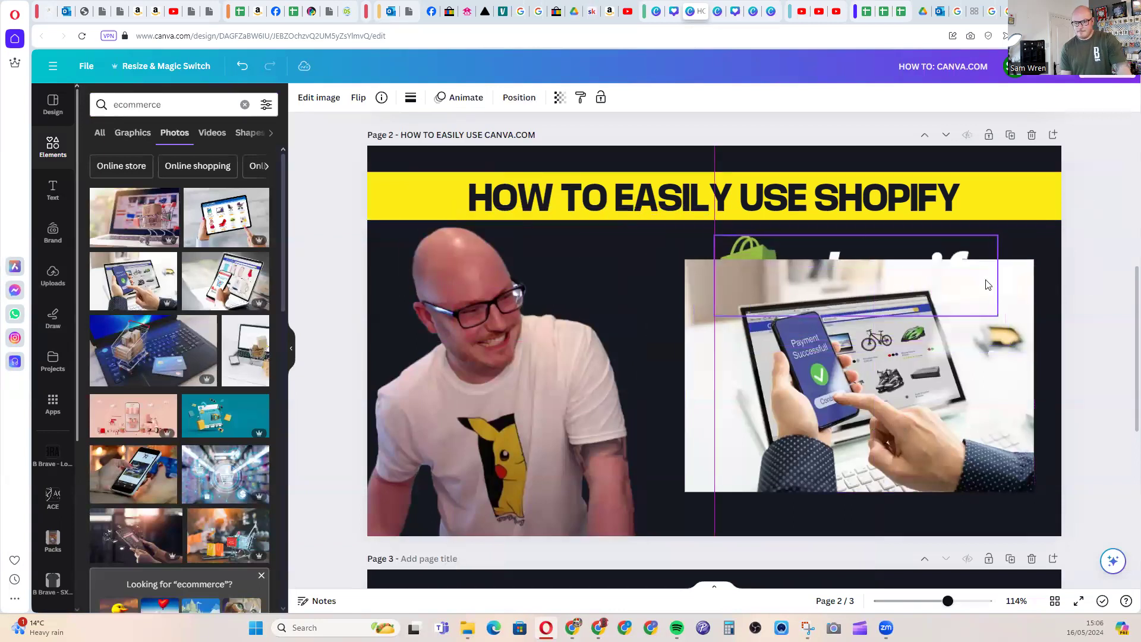
pyautogui.click(519, 97)
pyautogui.click(110, 153)
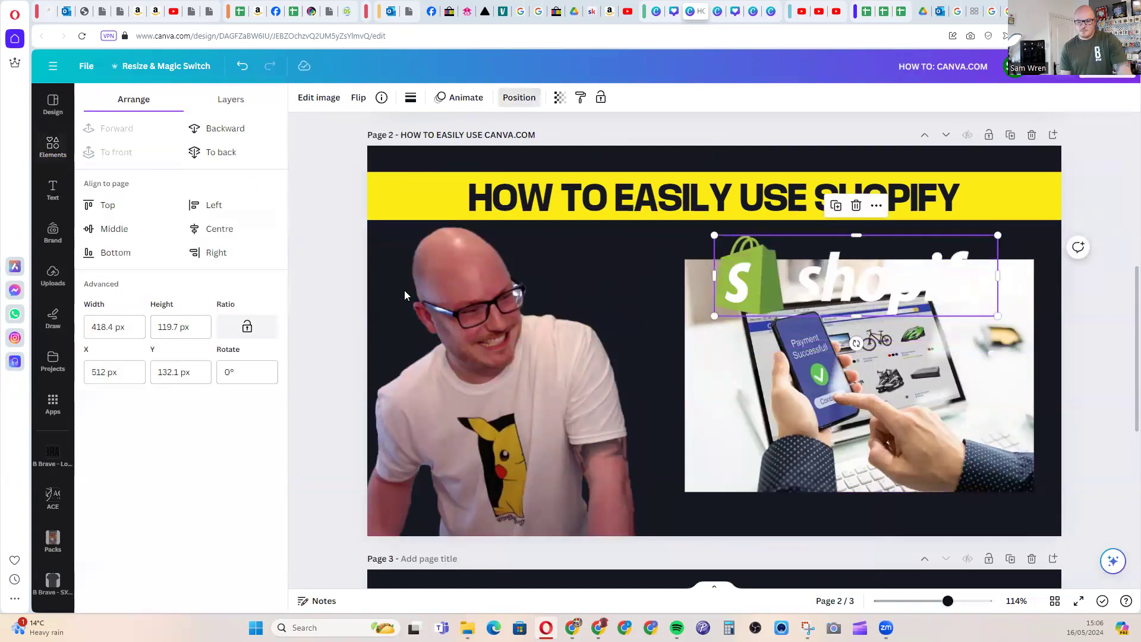
# Apply the Glow shadow effect to the Shopify logo.
pyautogui.click(319, 97)
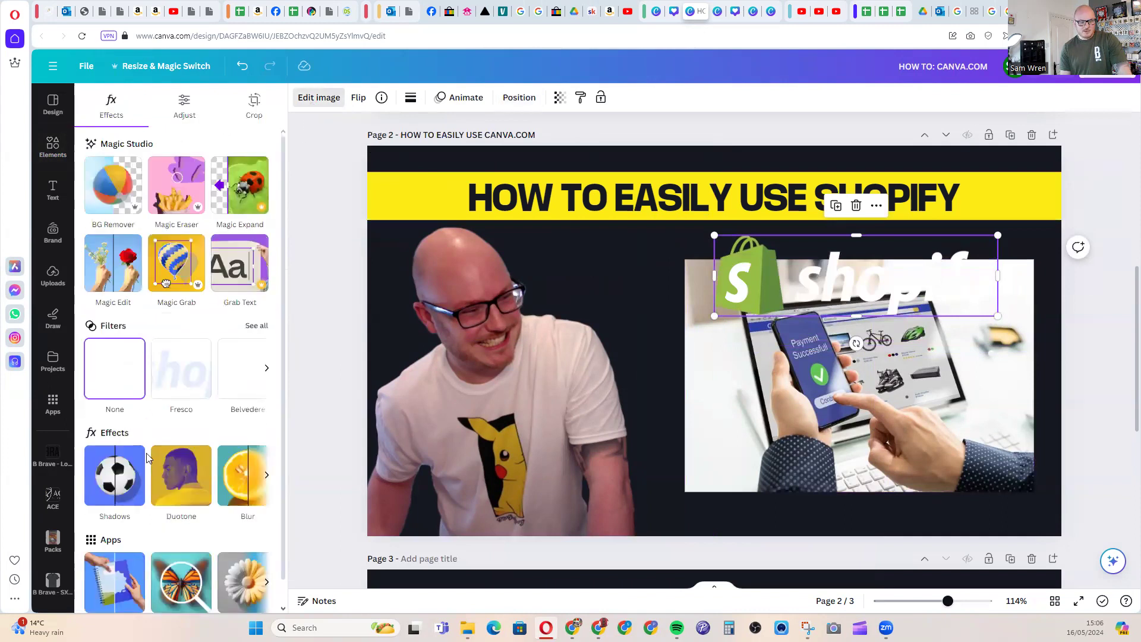
pyautogui.click(125, 470)
pyautogui.click(127, 253)
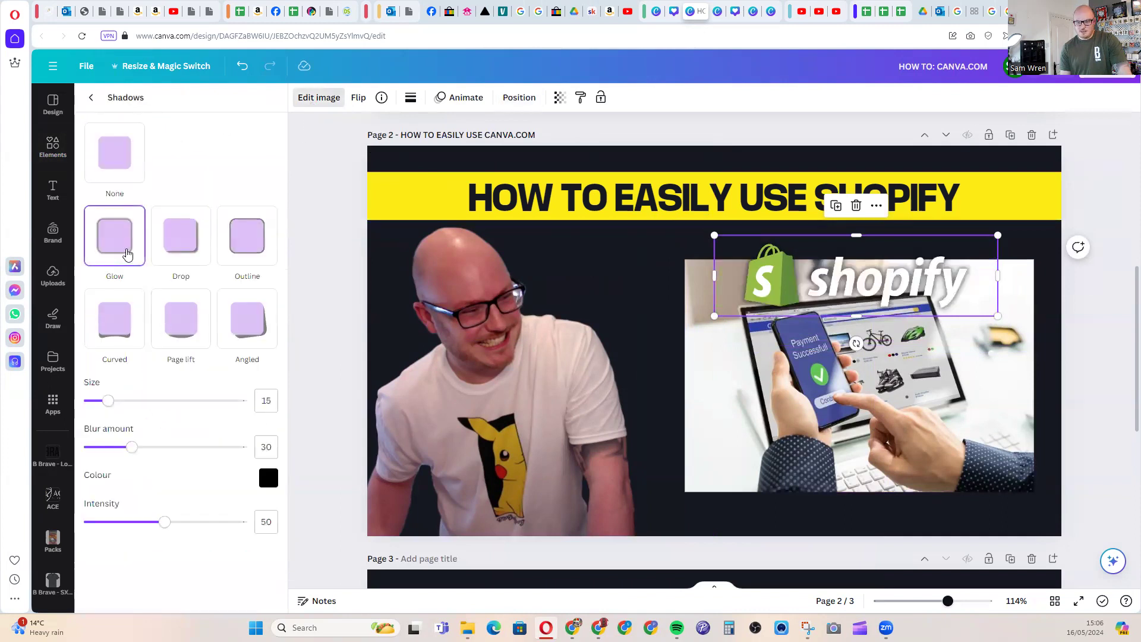
# Lower the payment photo beneath the Shopify logo and crop its upper and left edges.
pyautogui.click(945, 395)
pyautogui.moveTo(945, 396); pyautogui.dragTo(953, 425)
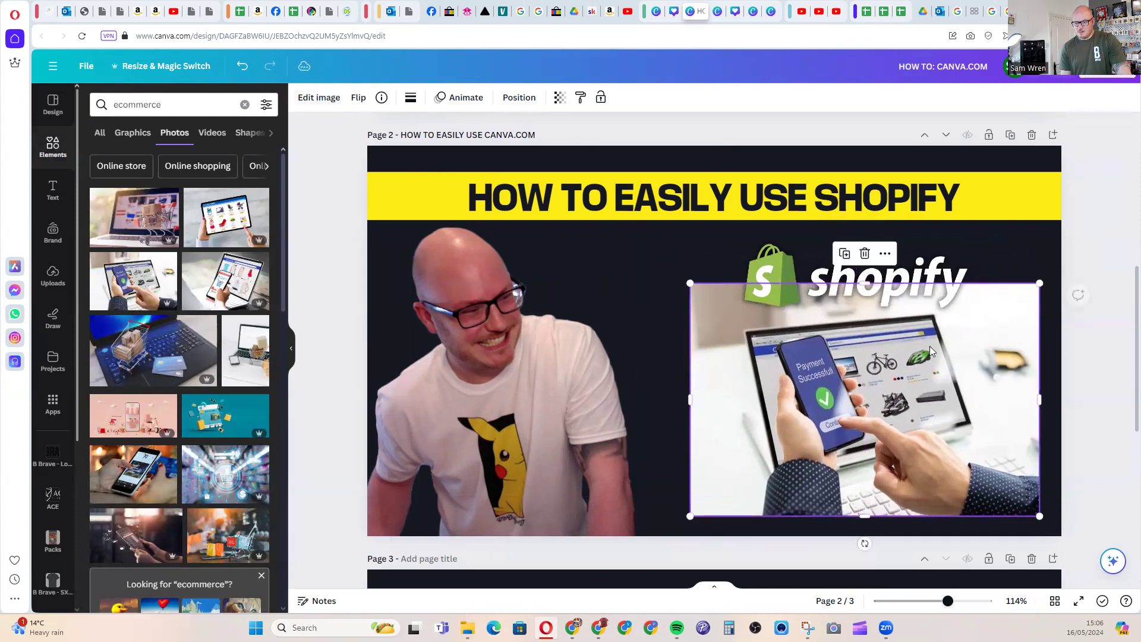
pyautogui.moveTo(909, 284); pyautogui.dragTo(868, 303)
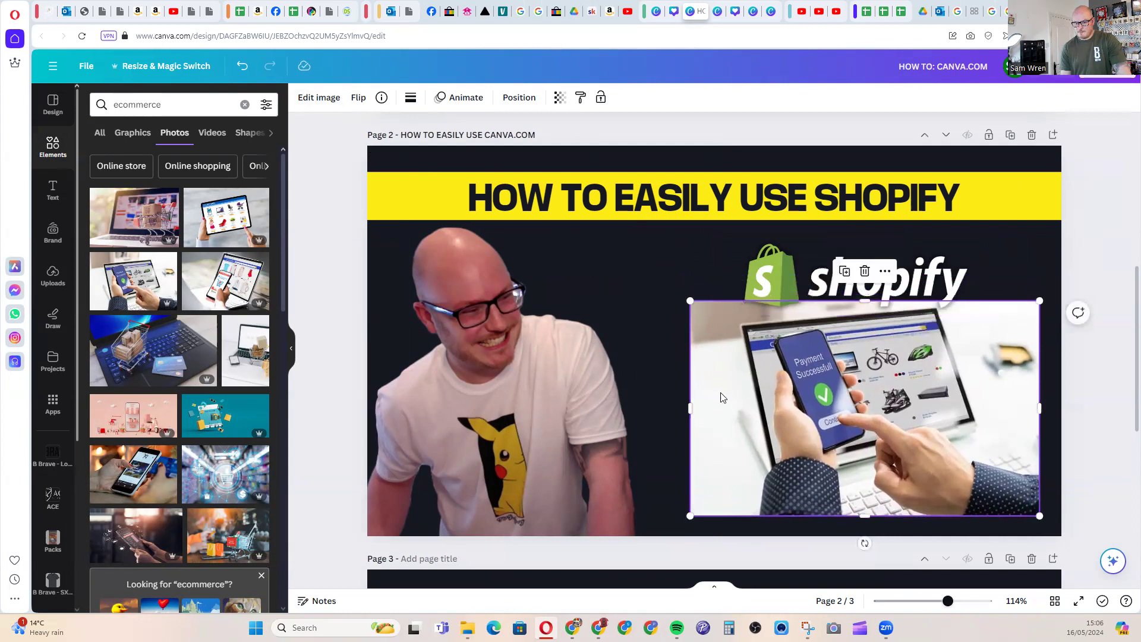
pyautogui.moveTo(696, 408); pyautogui.dragTo(725, 409)
pyautogui.moveTo(849, 401); pyautogui.dragTo(834, 398)
# Enlarge the Shopify logo, centre it over the photo's upper edge and shift the smiling cut-out right.
pyautogui.click(772, 274)
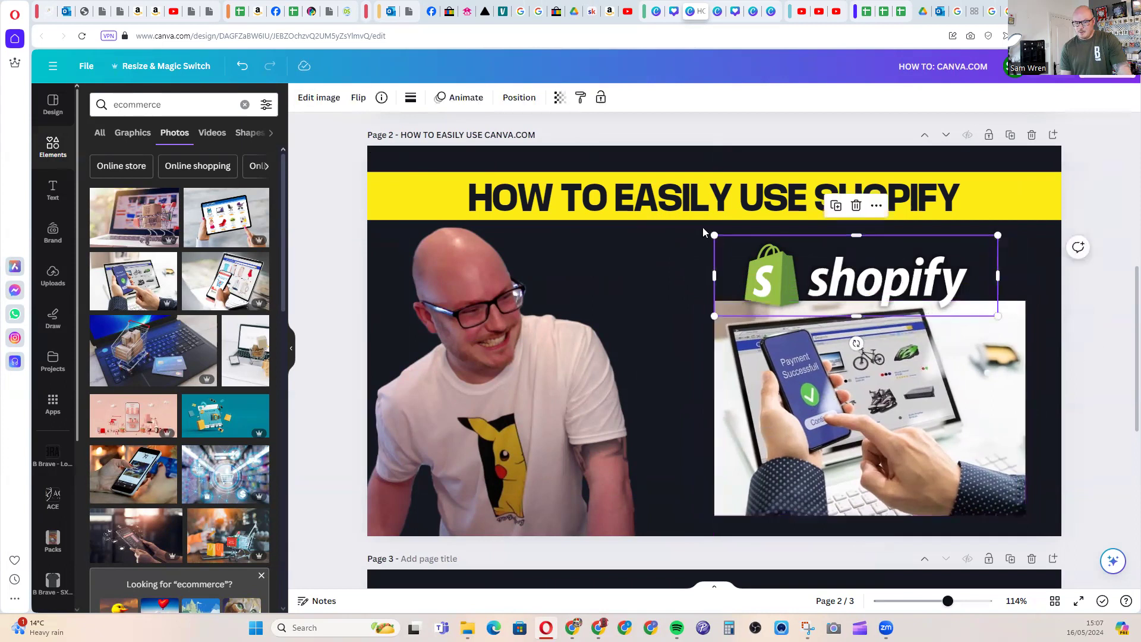
pyautogui.moveTo(714, 236); pyautogui.dragTo(642, 214)
pyautogui.moveTo(835, 270); pyautogui.dragTo(928, 277)
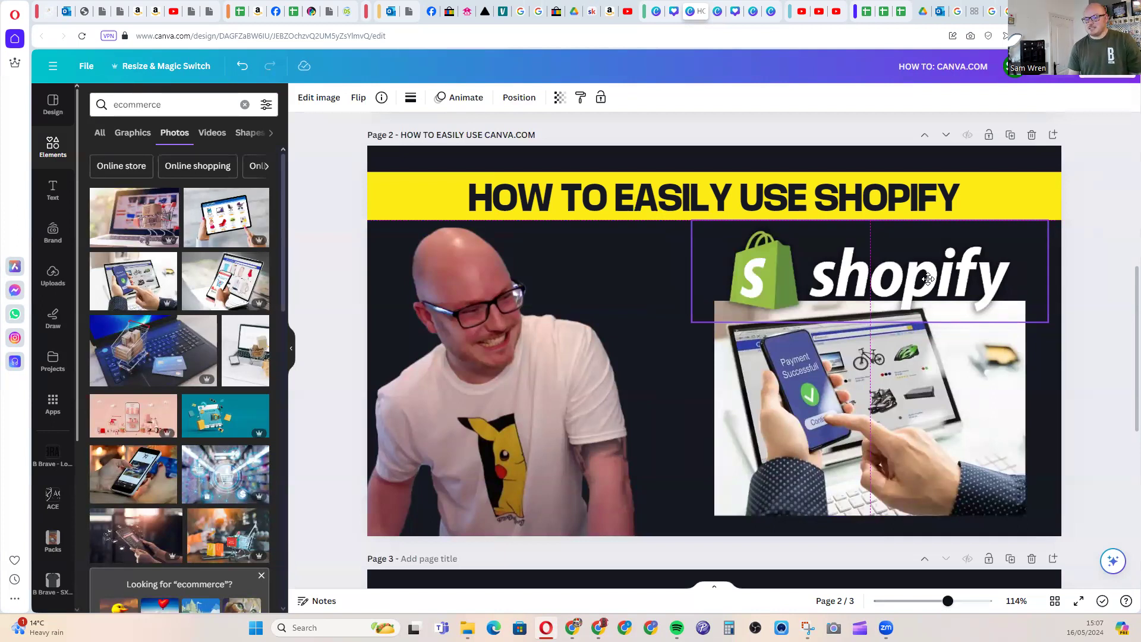
pyautogui.moveTo(928, 278)
pyautogui.mouseDown()
pyautogui.moveTo(912, 279)
pyautogui.moveTo(949, 279)
pyautogui.moveTo(925, 280)
pyautogui.mouseUp()
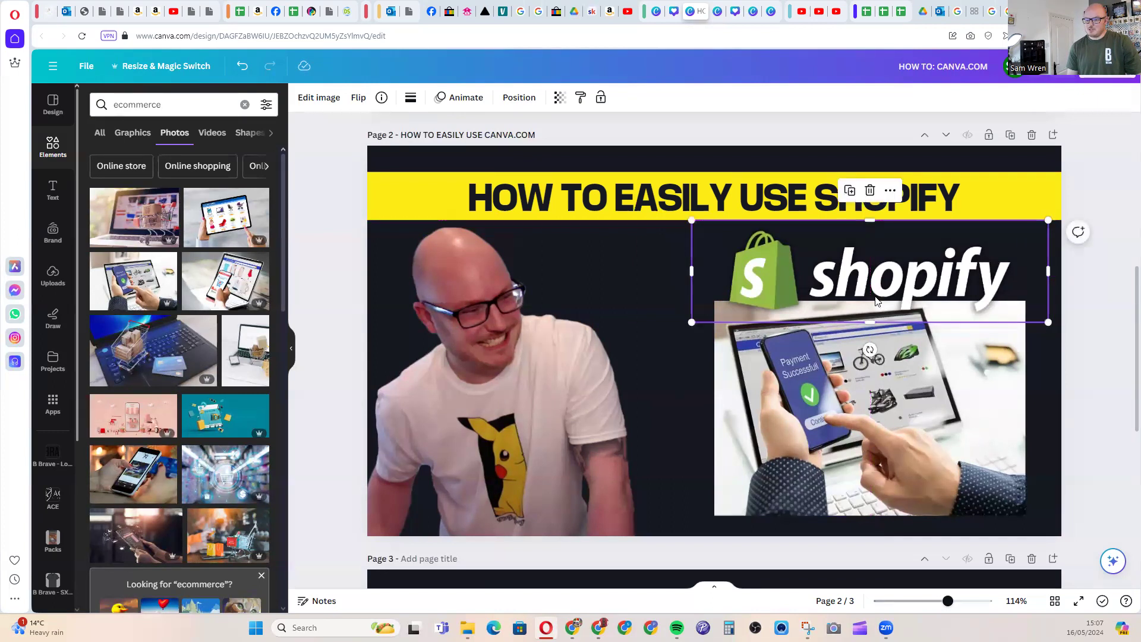
pyautogui.click(1090, 387)
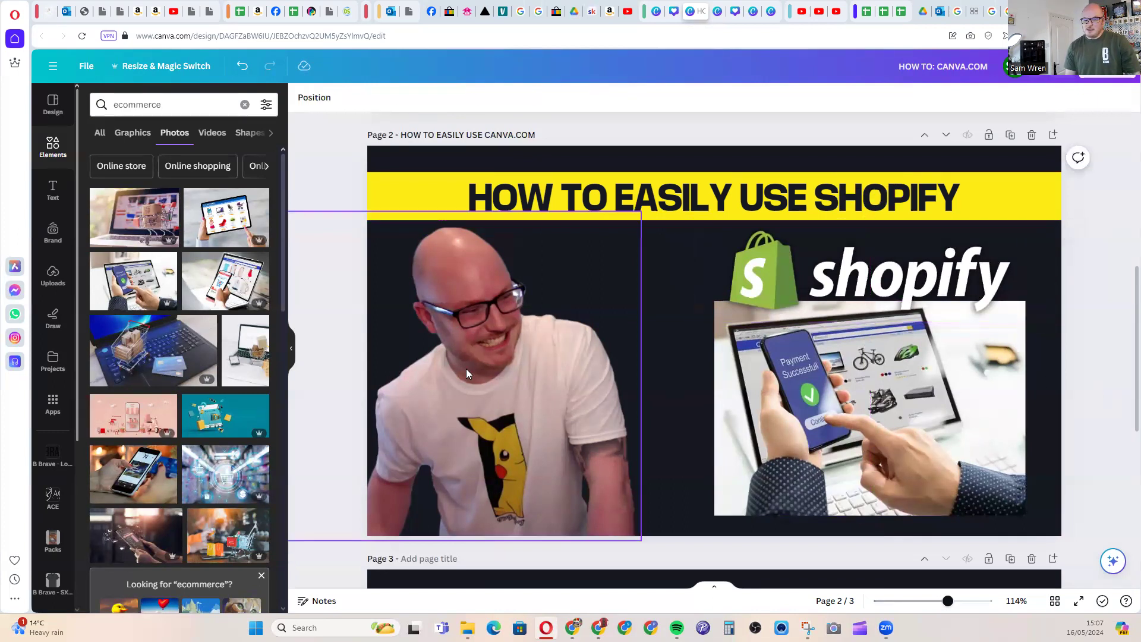
pyautogui.moveTo(505, 369); pyautogui.dragTo(520, 370)
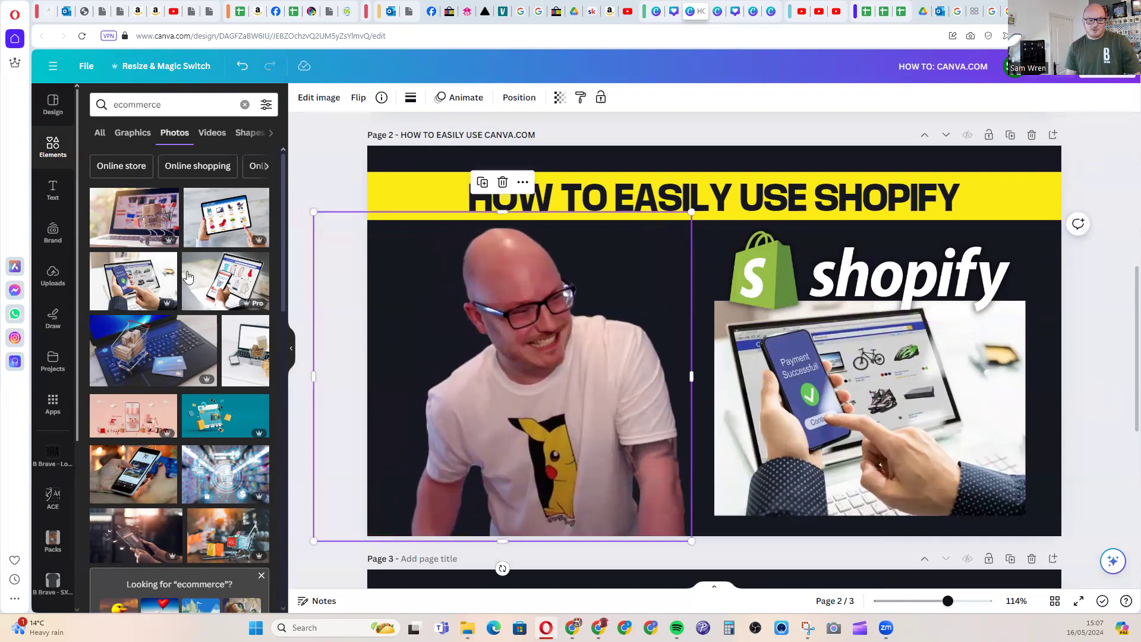
# Try out four other cut-out poses from the project photo folder on page 2, deleting each one again.
pyautogui.click(53, 361)
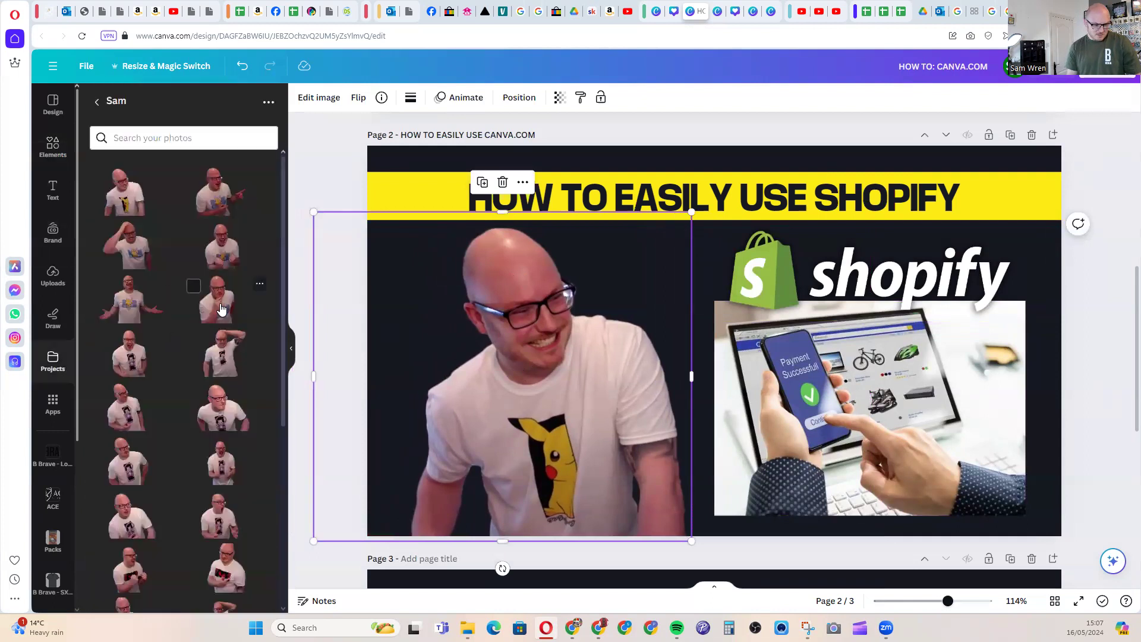
pyautogui.scroll(-5, 221, 308)
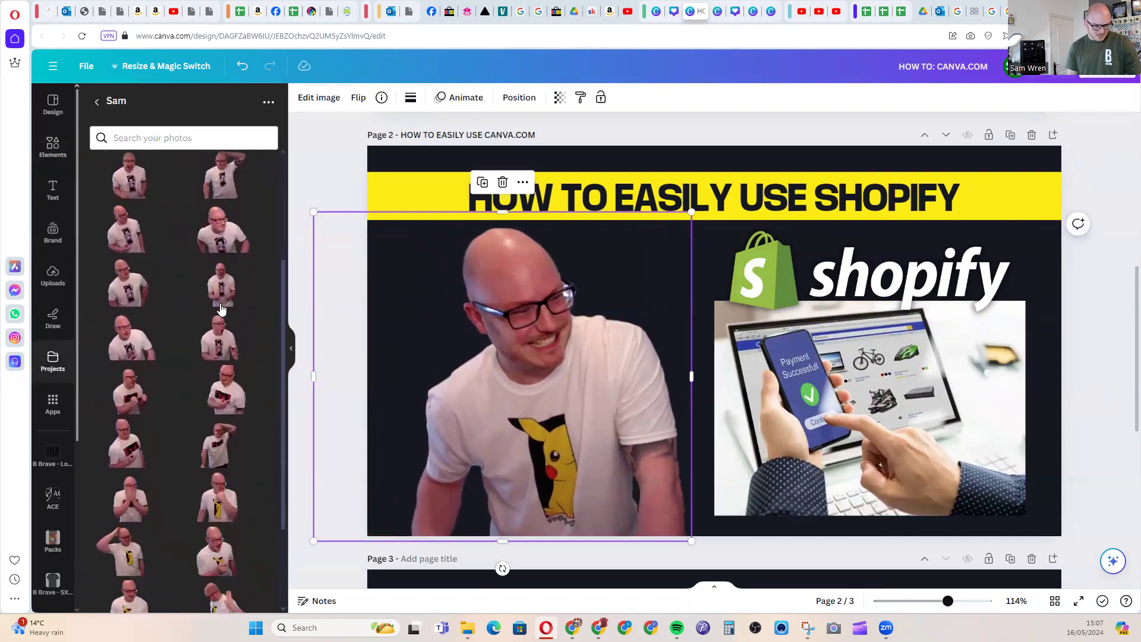
pyautogui.click(127, 487)
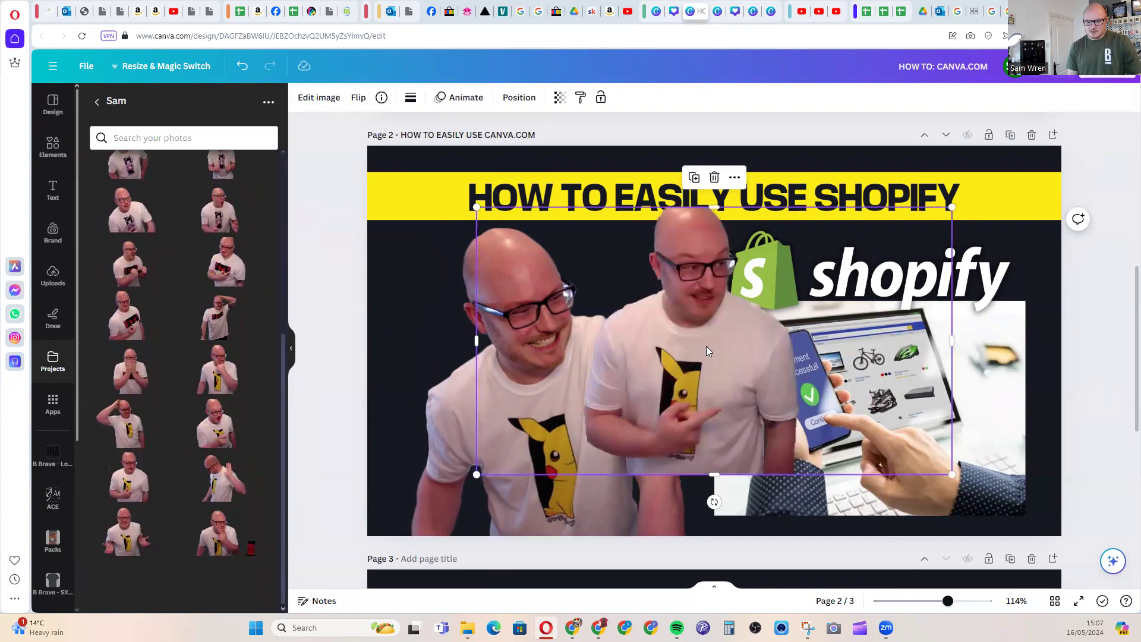
pyautogui.press('Delete')
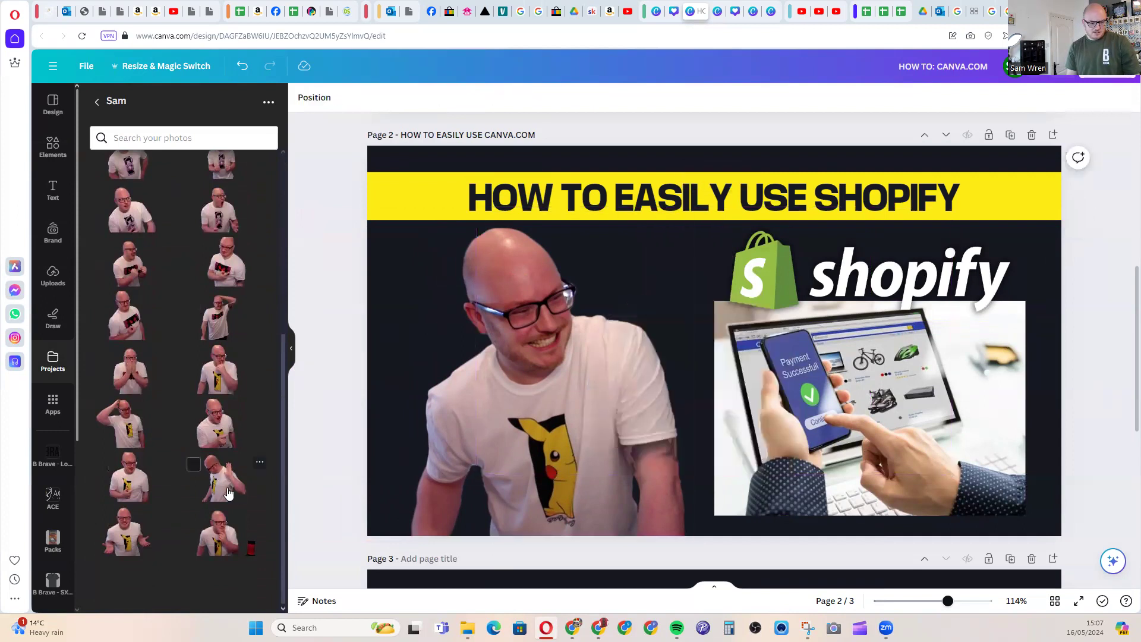
pyautogui.click(224, 383)
pyautogui.press('Delete')
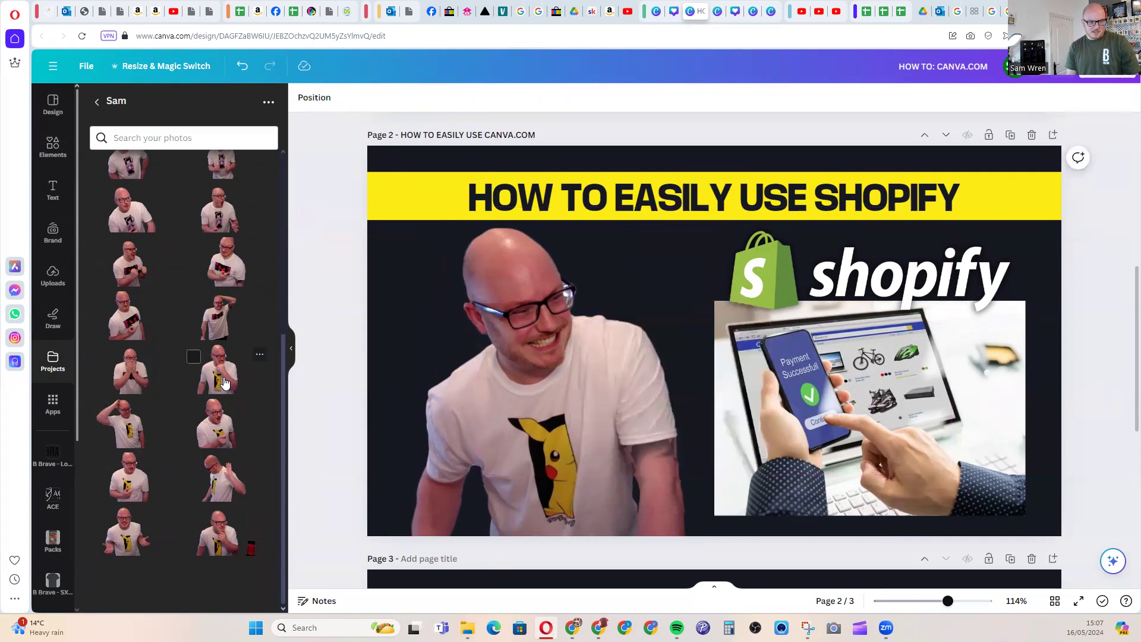
pyautogui.click(124, 330)
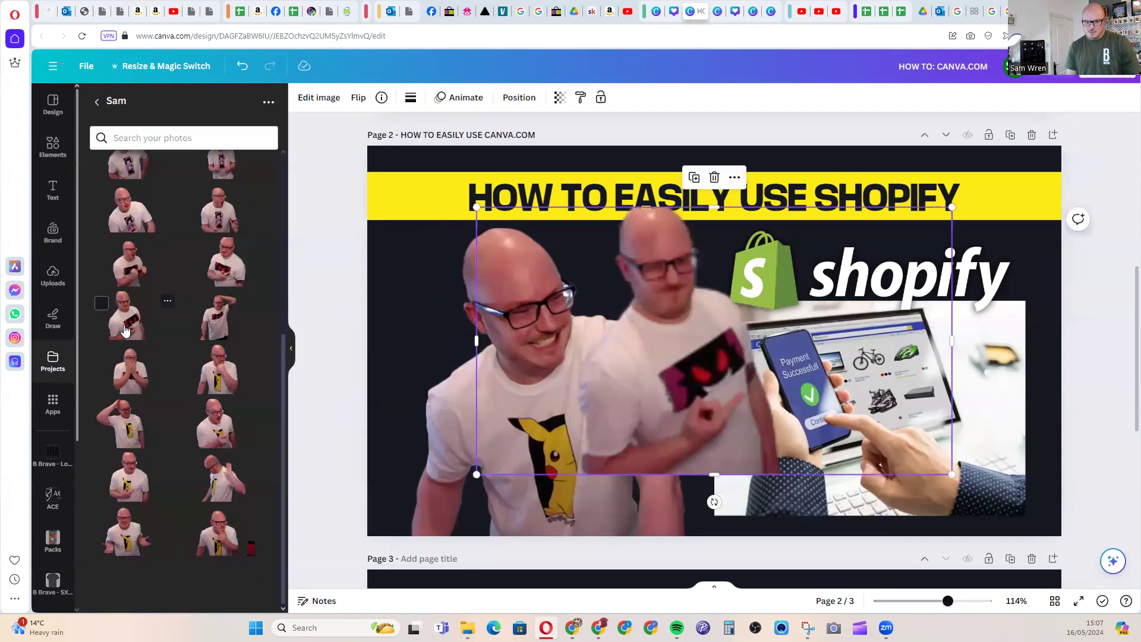
pyautogui.press('Delete')
pyautogui.click(215, 539)
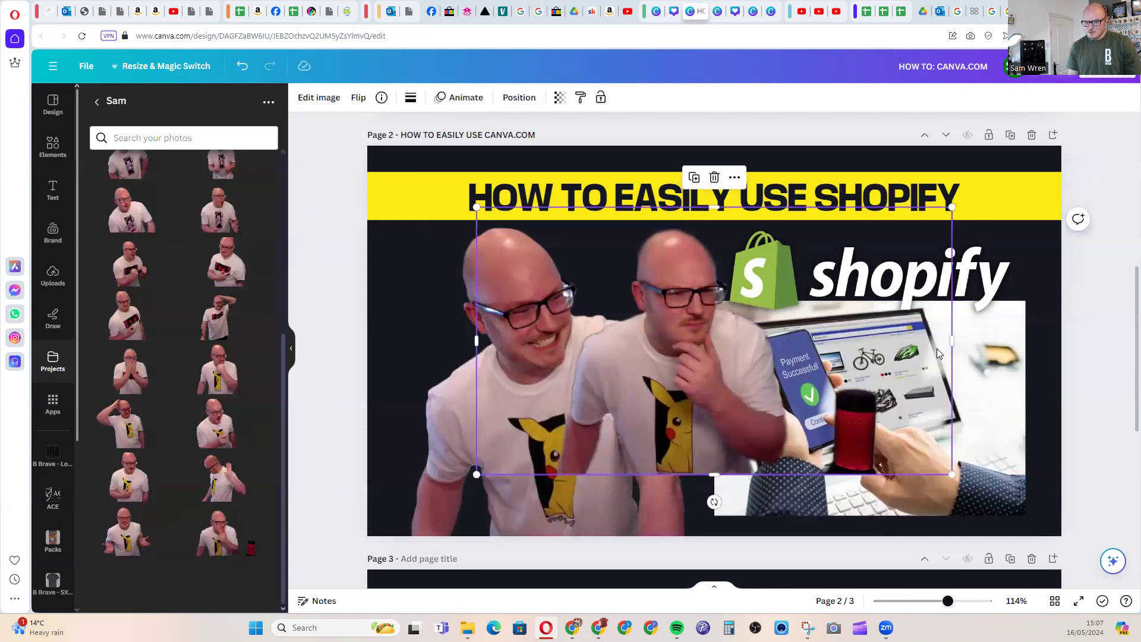
pyautogui.press('Delete')
# Add the surprised Mewtwo T-shirt cut-out from the folder and place it over the smiling one at page 2's lower left.
pyautogui.scroll(3, 193, 379)
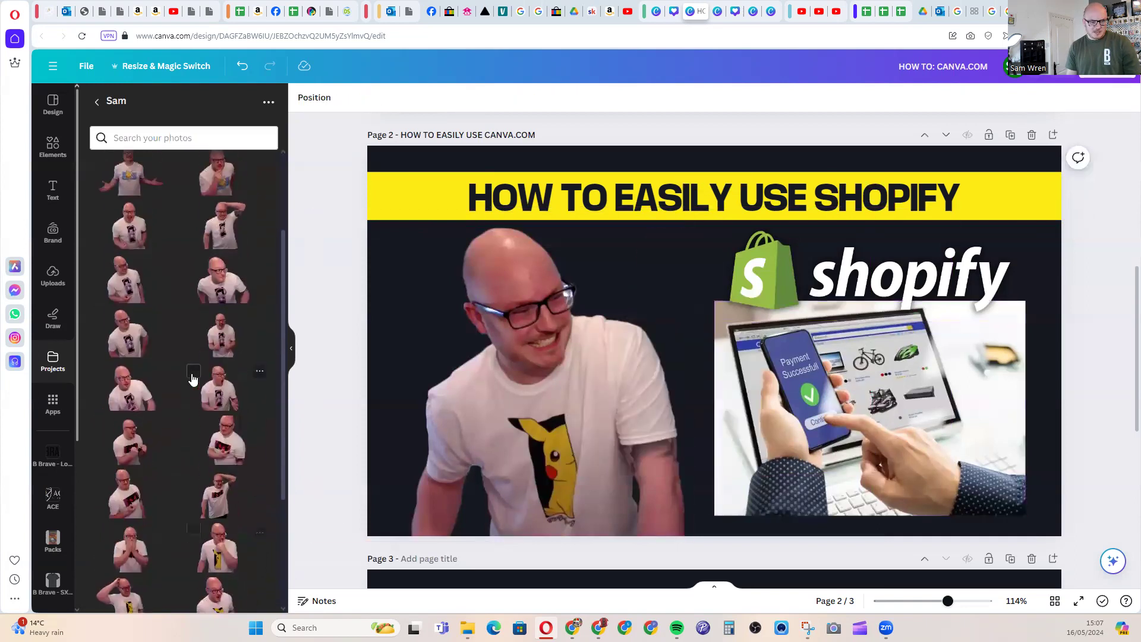
pyautogui.click(126, 401)
pyautogui.moveTo(688, 368); pyautogui.dragTo(495, 437)
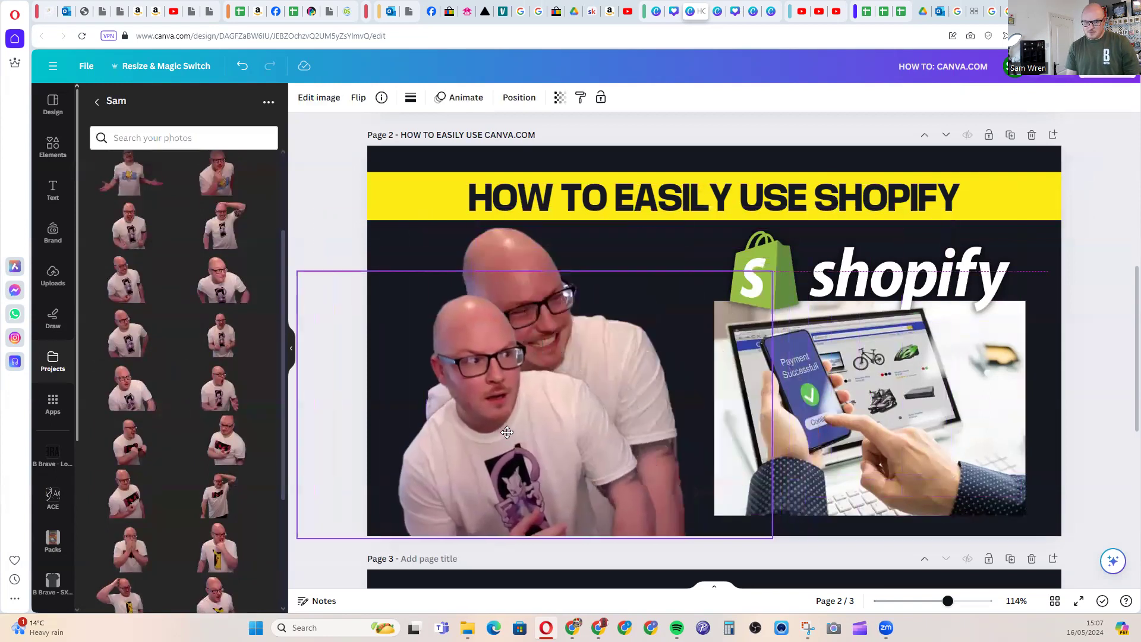
# Duplicate page 2 and delete the smiling Pikachu T-shirt cut-out from the copy.
pyautogui.click(1010, 135)
pyautogui.click(511, 254)
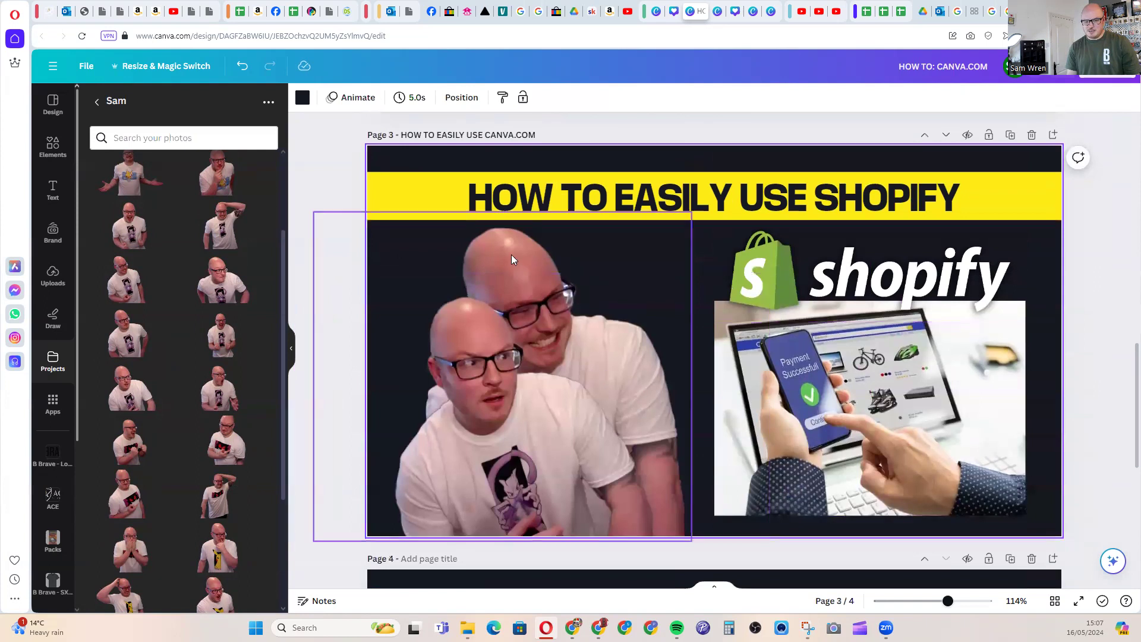
pyautogui.press('Delete')
# Enlarge the surprised cut-out on page 3, crop the empty area off its right side and move it left.
pyautogui.click(516, 279)
pyautogui.moveTo(771, 276); pyautogui.dragTo(933, 181)
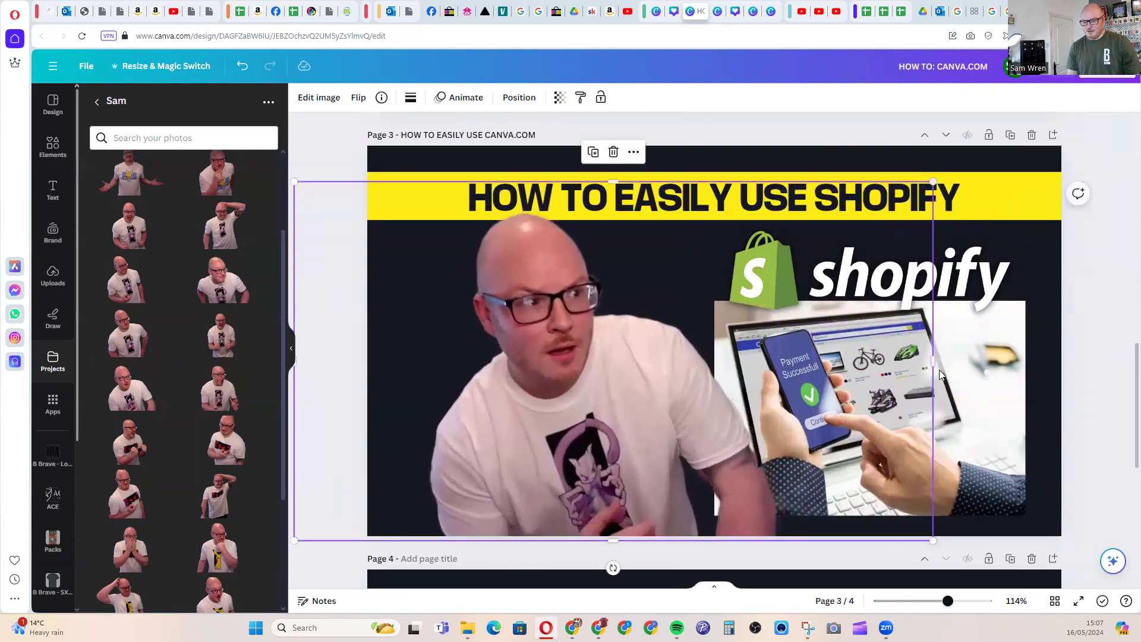
pyautogui.moveTo(934, 357); pyautogui.dragTo(790, 358)
pyautogui.moveTo(639, 404); pyautogui.dragTo(594, 401)
pyautogui.click(1079, 398)
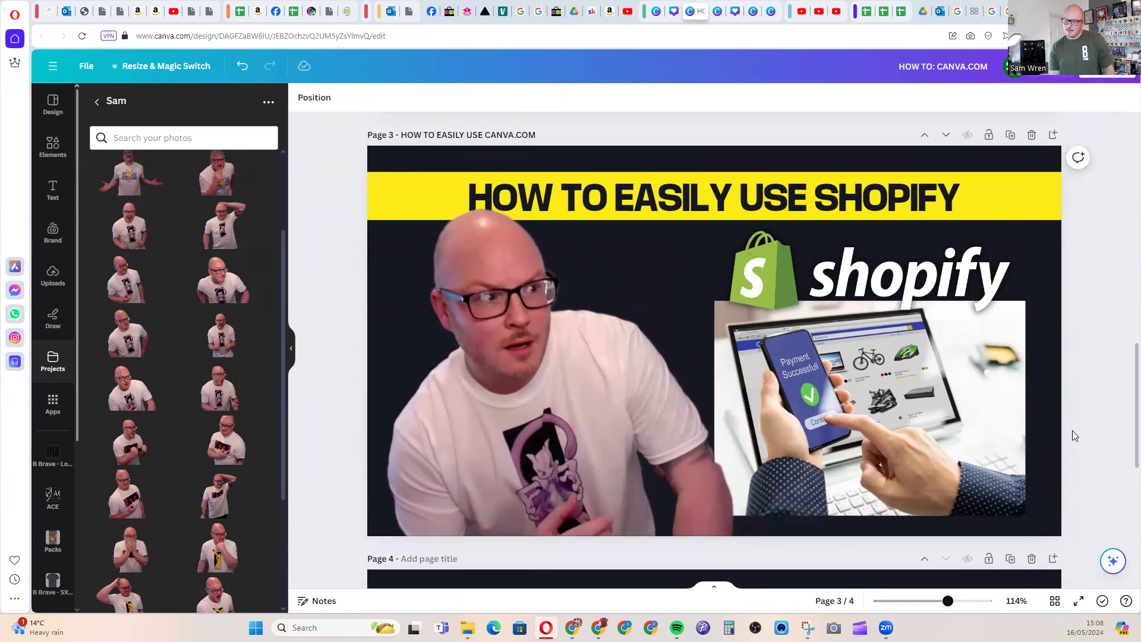
# Delete the surprised Mewtwo T-shirt cut-out from page 2, keeping the smiling Pikachu T-shirt one.
pyautogui.scroll(5, 1028, 384)
pyautogui.click(440, 355)
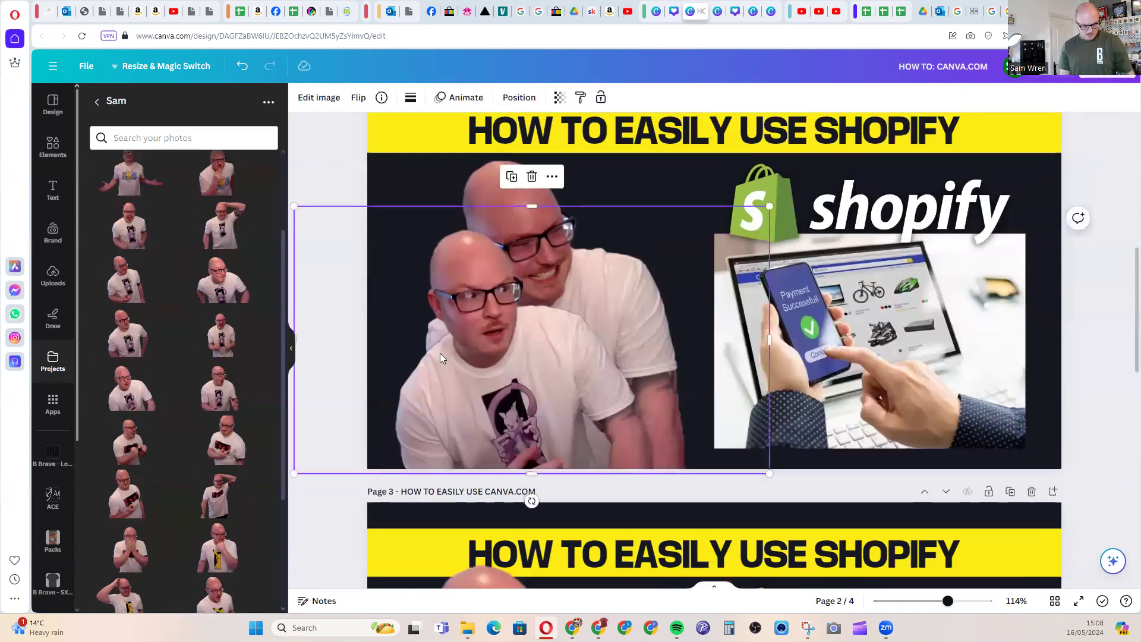
pyautogui.press('Delete')
pyautogui.scroll(1, 1063, 375)
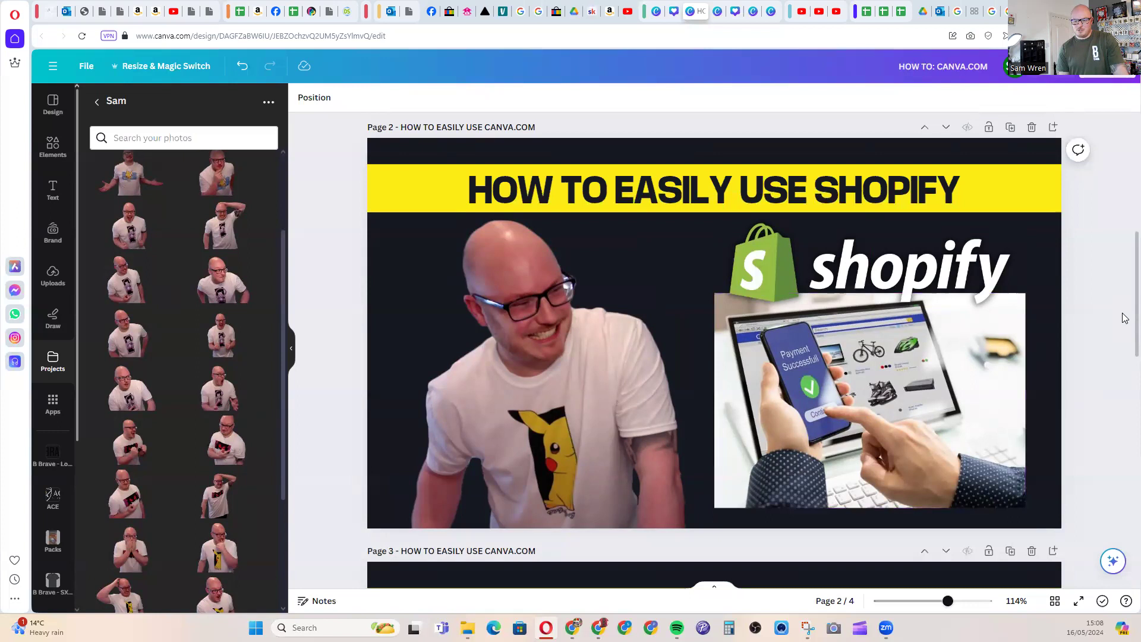
# Apply the Glow shadow effect to the surprised Mewtwo T-shirt cut-out on page 3.
pyautogui.scroll(-7, 1125, 318)
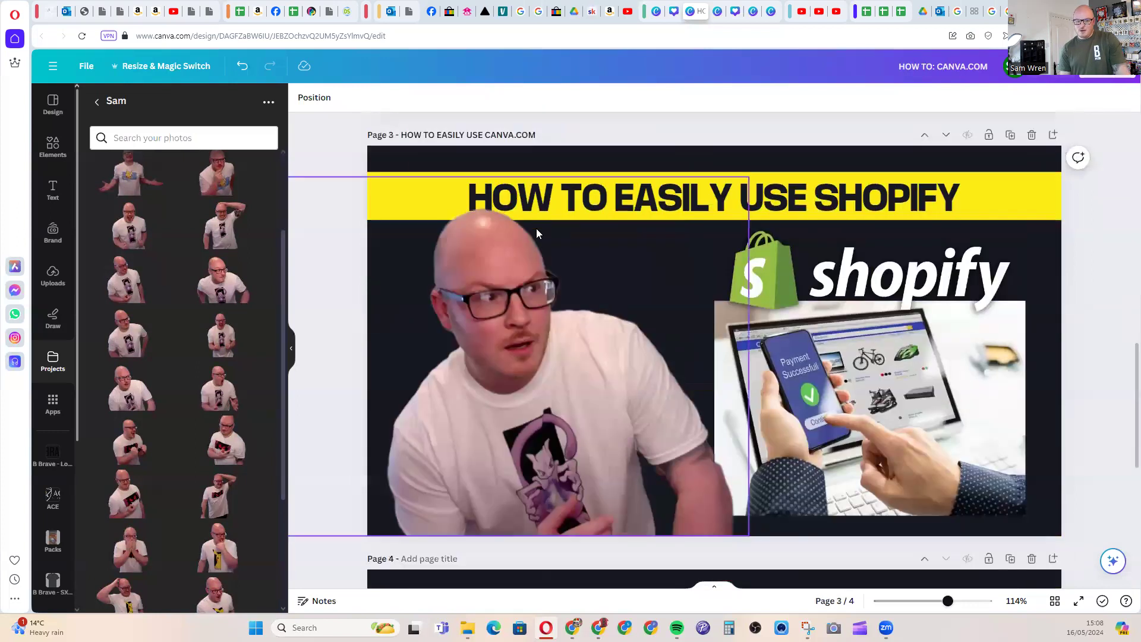
pyautogui.click(549, 404)
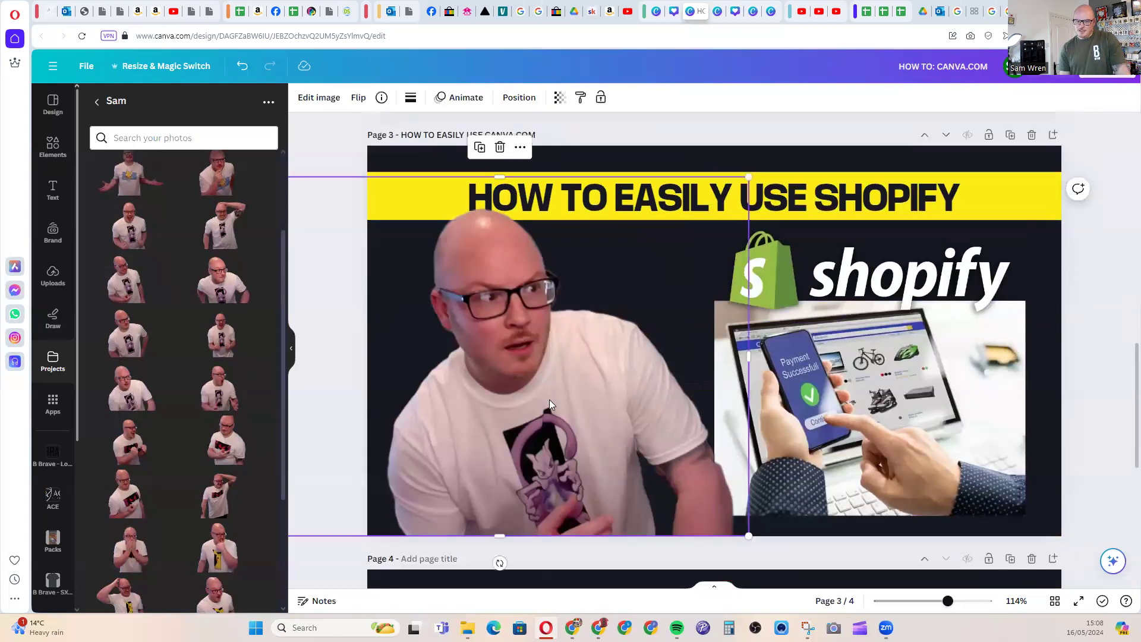
pyautogui.click(332, 98)
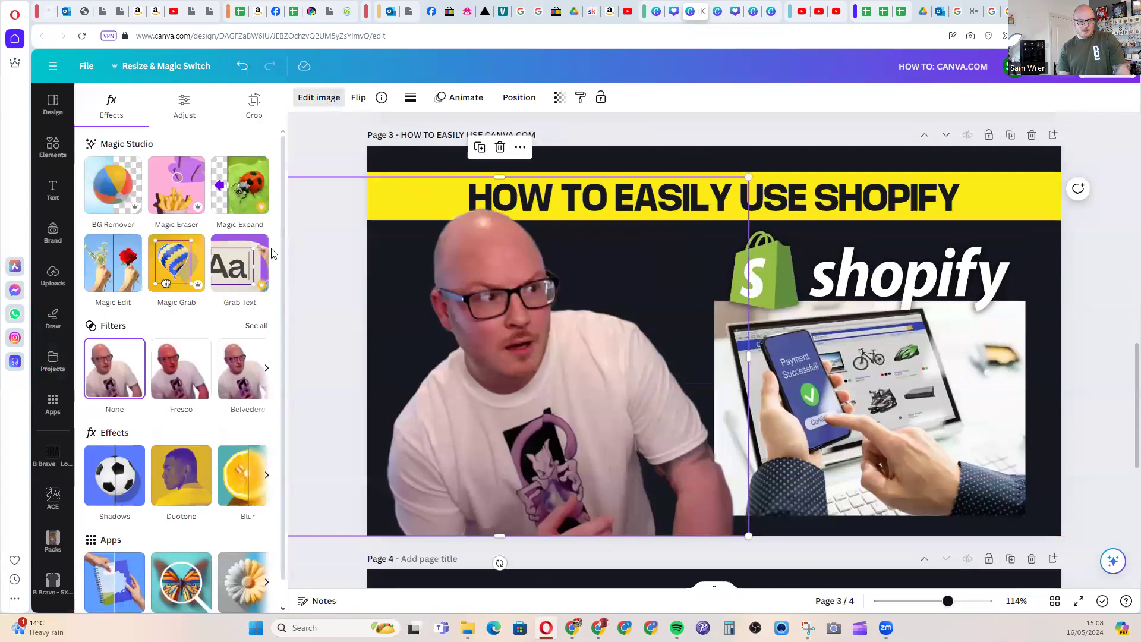
pyautogui.click(104, 492)
pyautogui.click(120, 251)
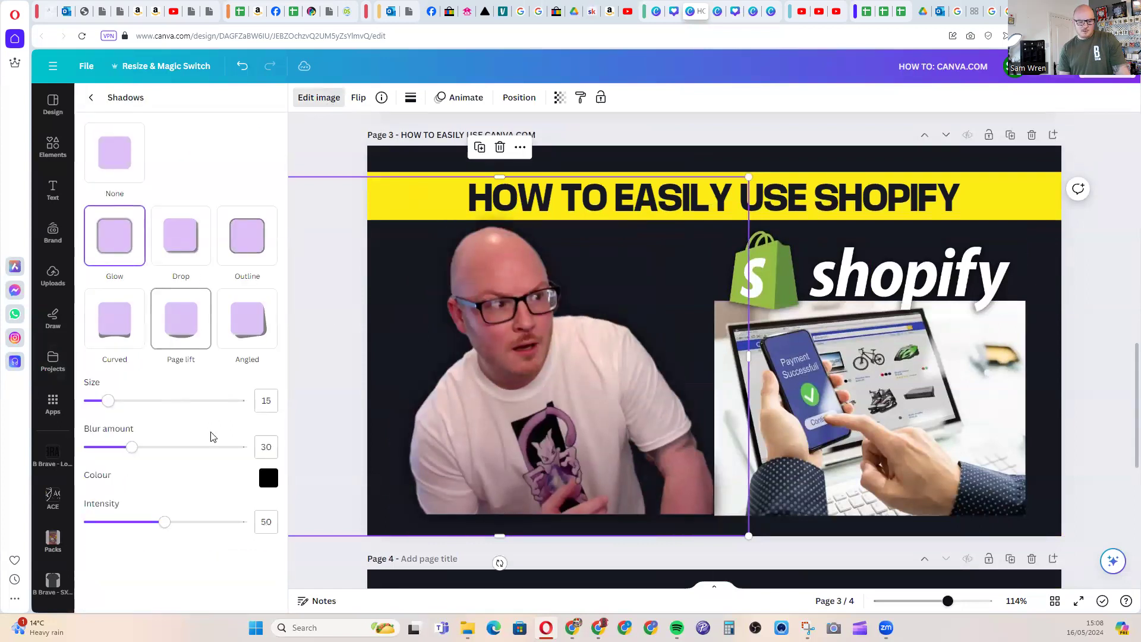
# Set the cut-out's glow colour to white (#FFFFFF) and reduce the glow's size.
pyautogui.click(268, 478)
pyautogui.click(271, 351)
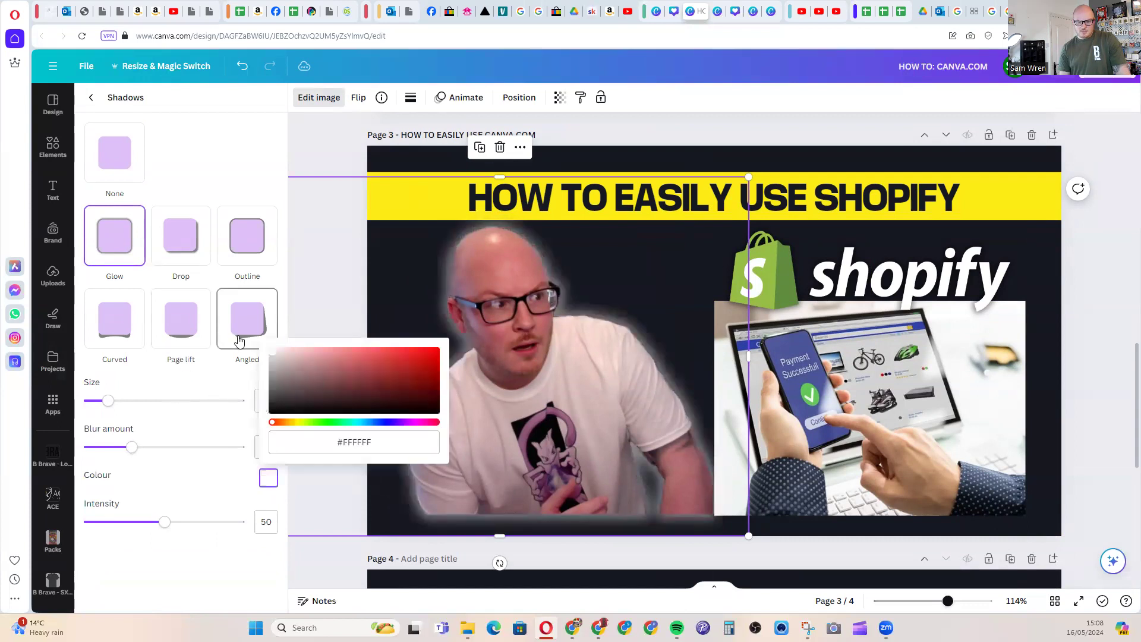
pyautogui.moveTo(129, 450)
pyautogui.mouseDown()
pyautogui.moveTo(99, 450)
pyautogui.moveTo(130, 456)
pyautogui.mouseUp()
pyautogui.moveTo(107, 402); pyautogui.dragTo(85, 413)
# Try moving the glowing cut-out toward page 3's lower-left corner, and undo the move and the glow adjustments.
pyautogui.moveTo(482, 408); pyautogui.dragTo(453, 427)
pyautogui.click(1107, 354)
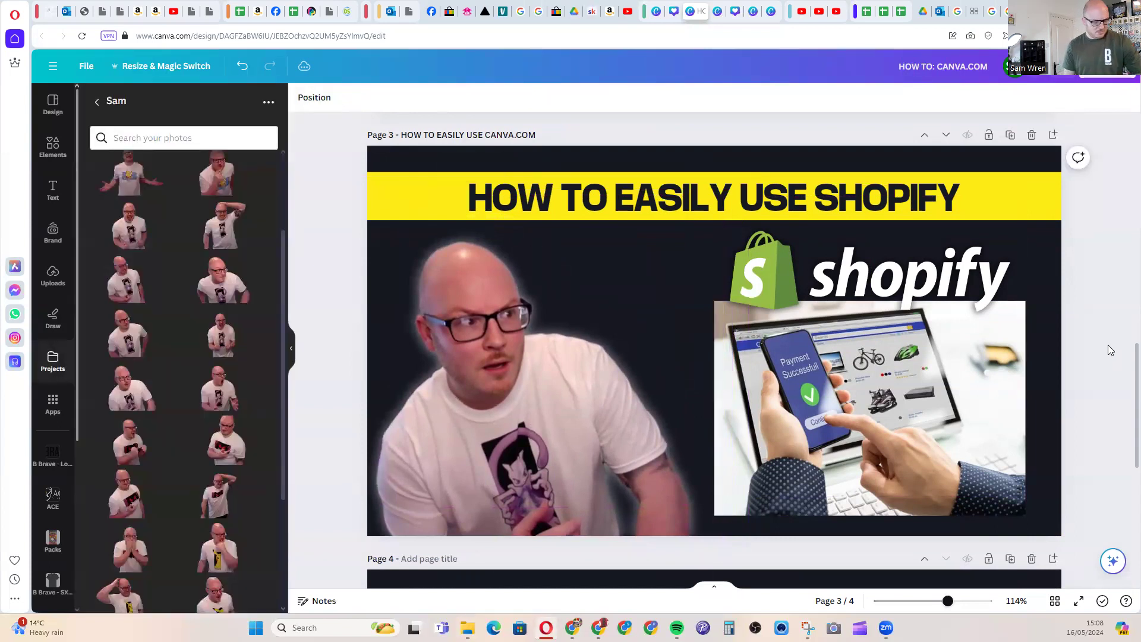
pyautogui.hotkey('ctrl', 'z')
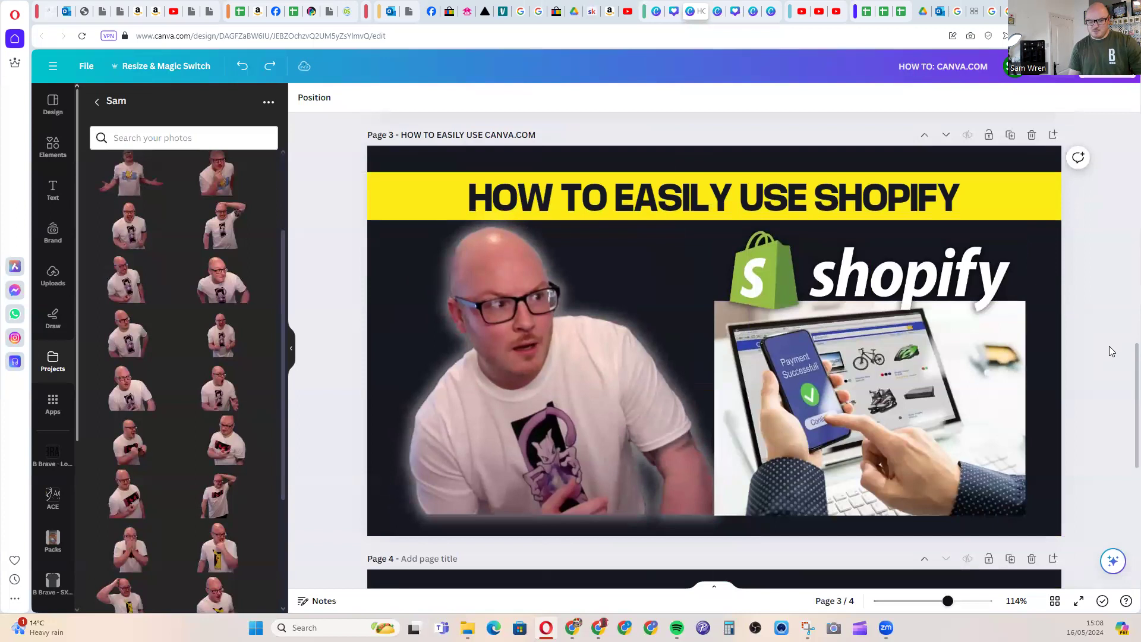
pyautogui.hotkey('ctrl', 'z')
pyautogui.hotkey('ctrl', 'z')
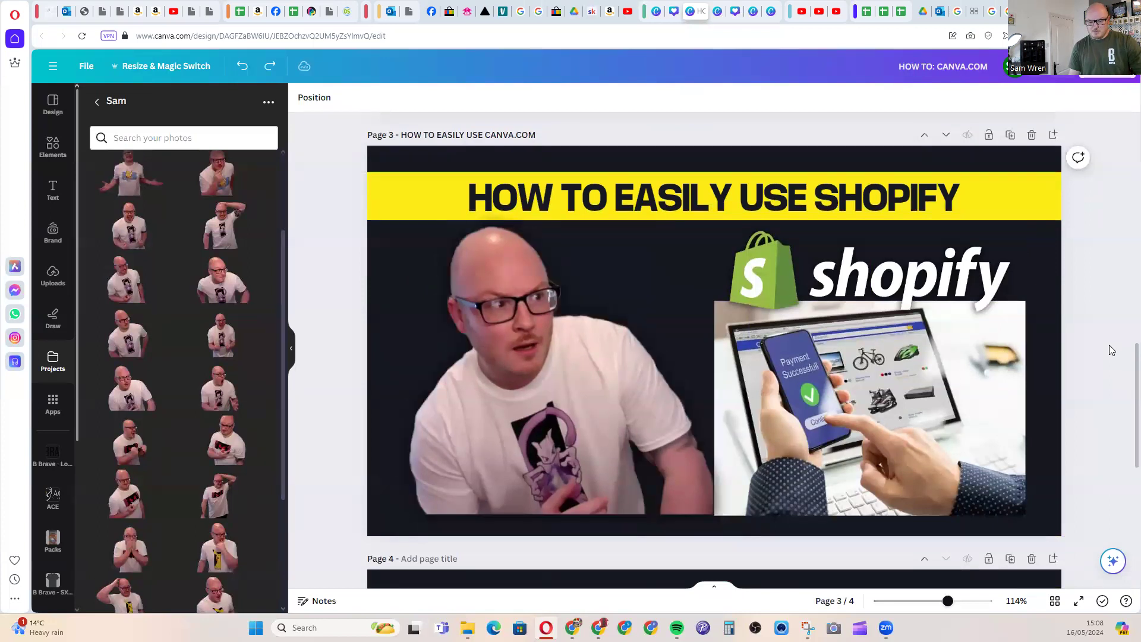